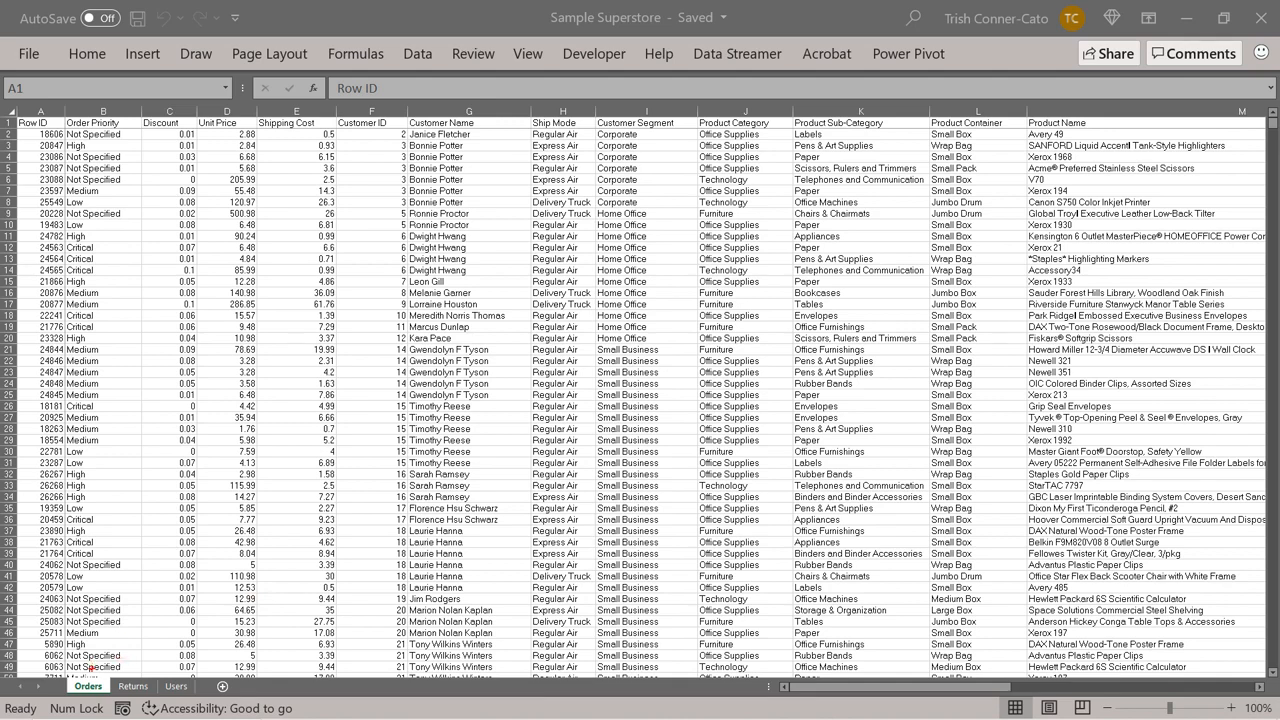
# Step: Review the Returns and Users sheets of the Sample Superstore workbook
pyautogui.moveTo(92, 667); pyautogui.dragTo(92, 562)
pyautogui.click(134, 687)
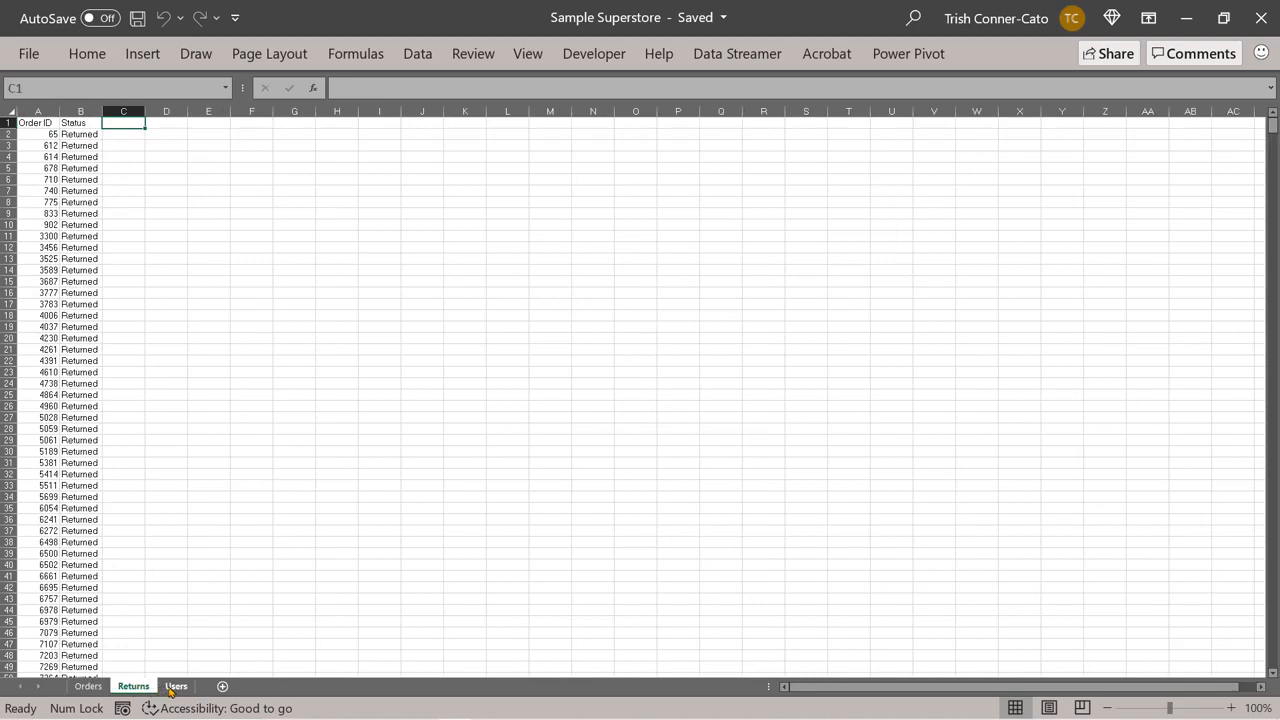
pyautogui.click(175, 687)
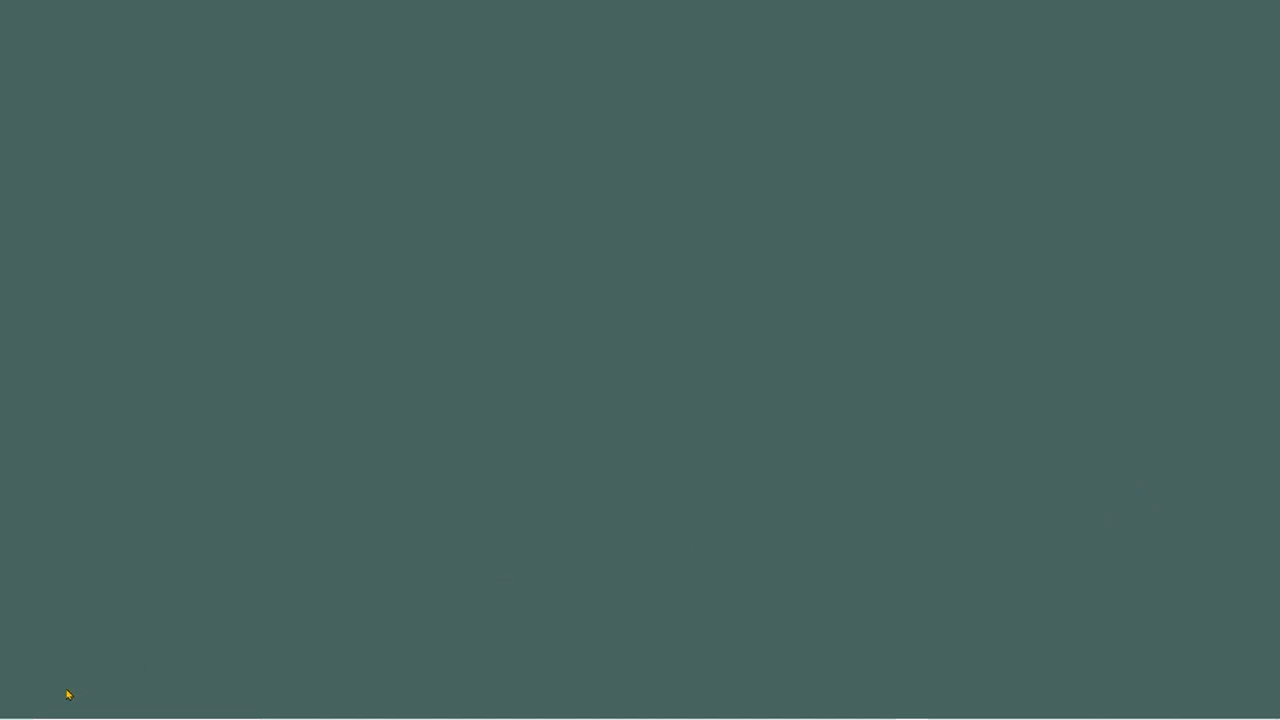
# Step: Launch Power BI Desktop and sign in to the account from its welcome screen
pyautogui.moveTo(29, 716)
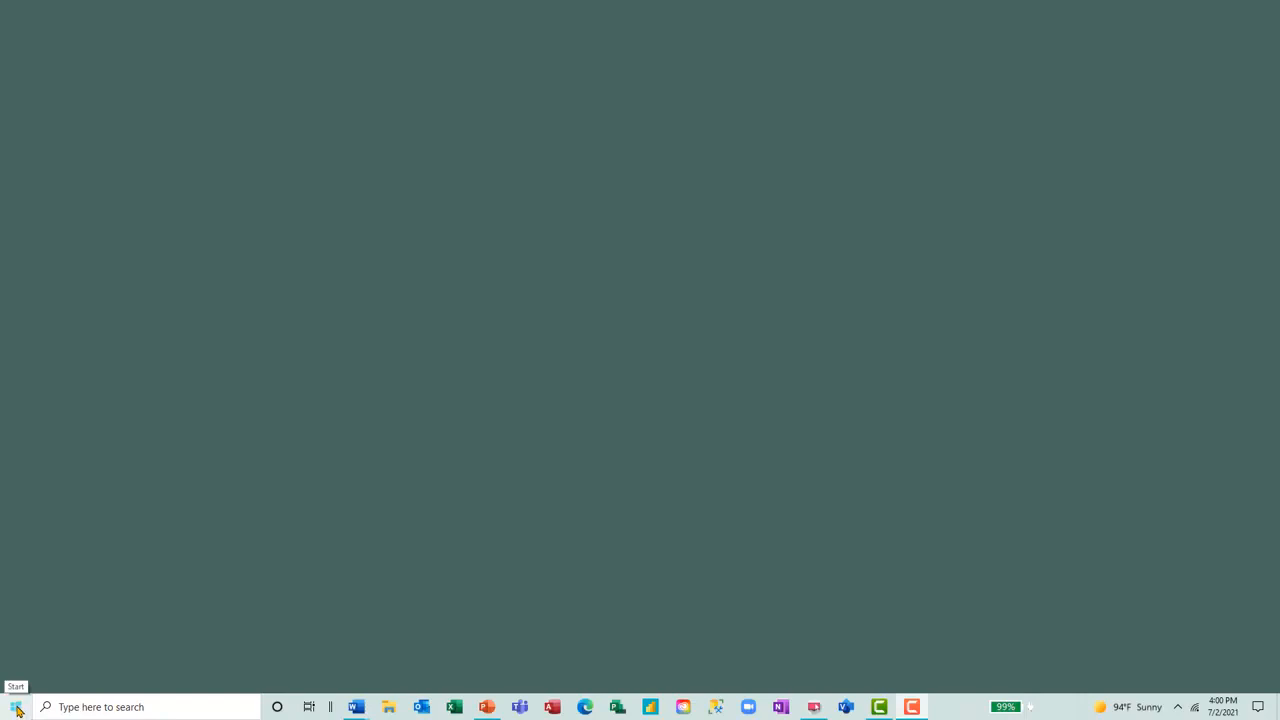
pyautogui.click(16, 710)
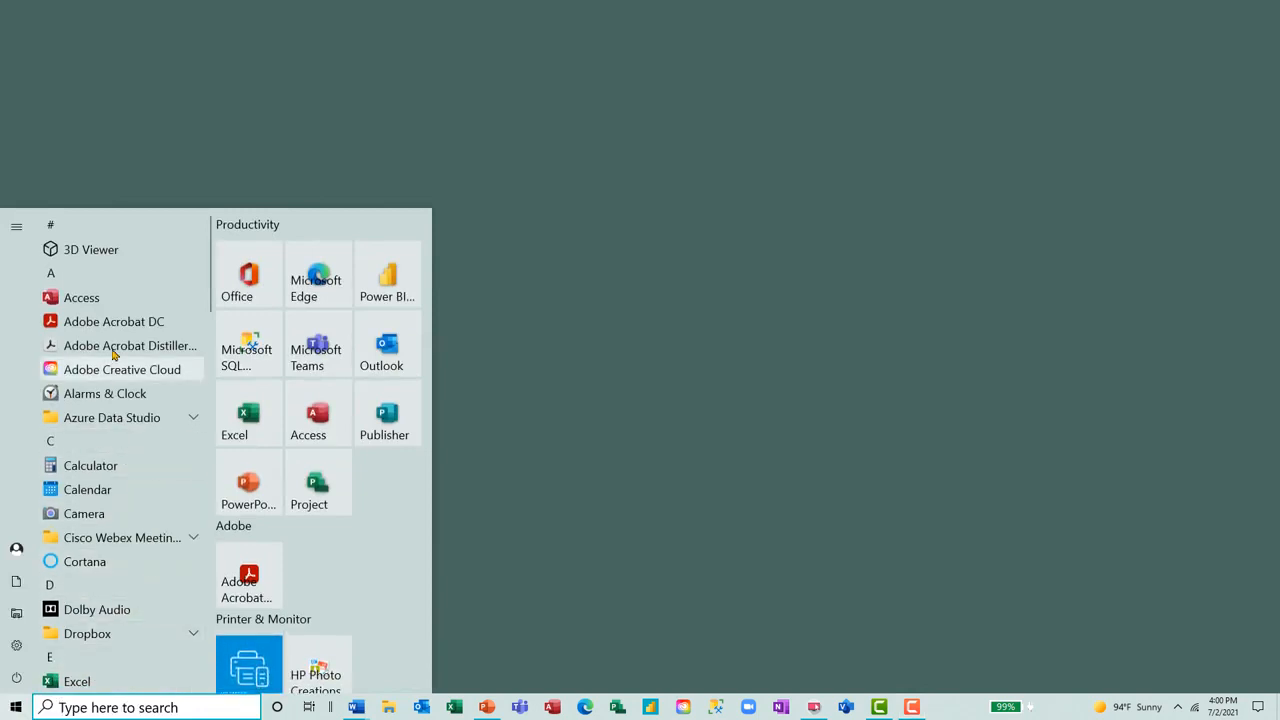
pyautogui.click(52, 280)
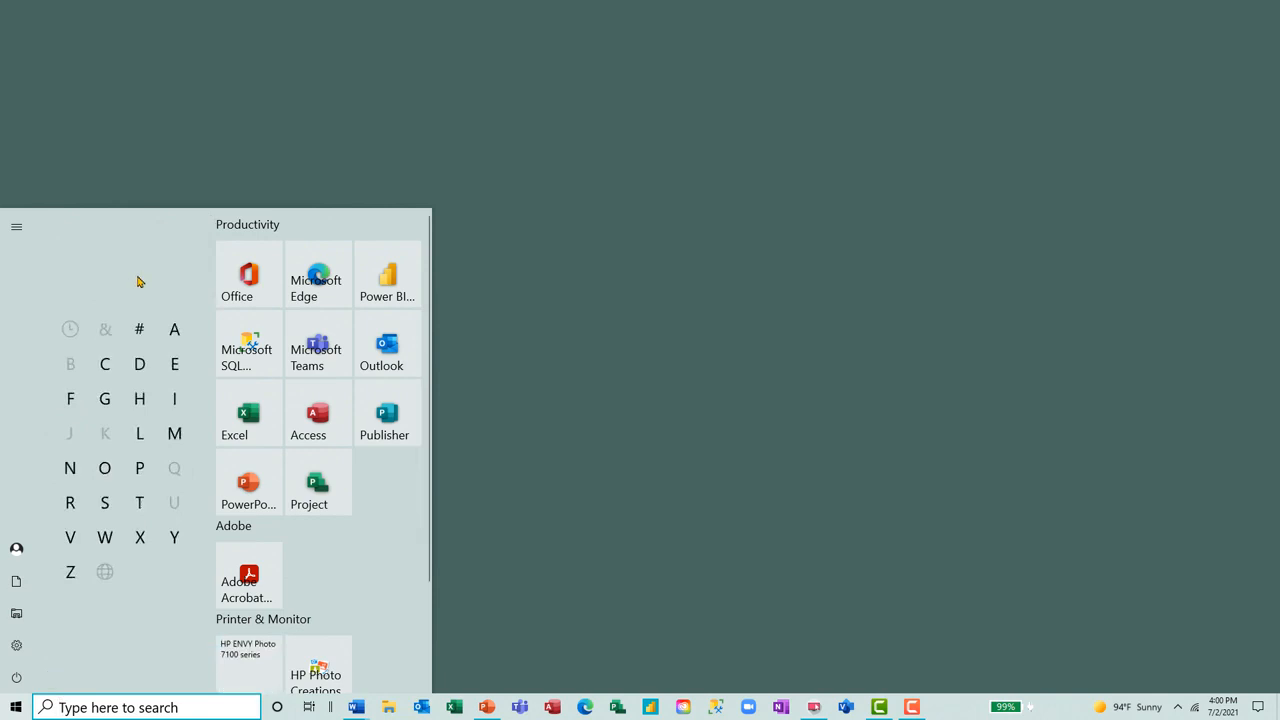
pyautogui.click(140, 470)
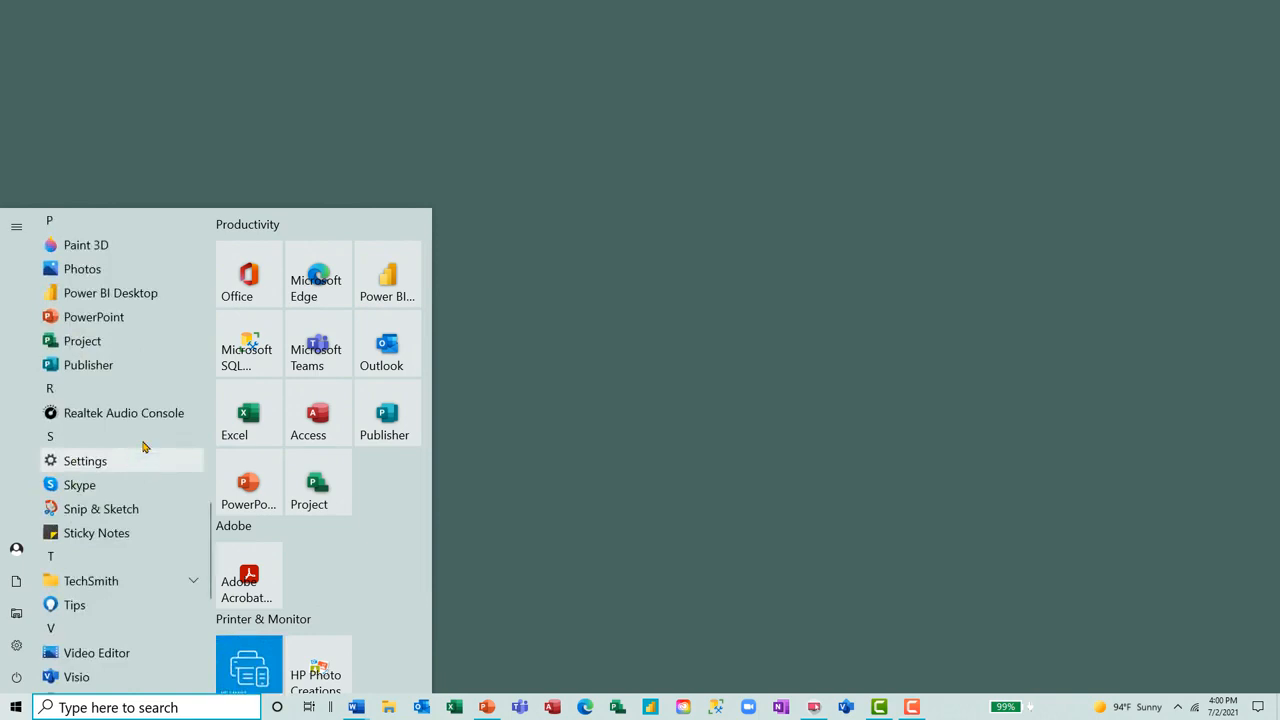
pyautogui.click(117, 296)
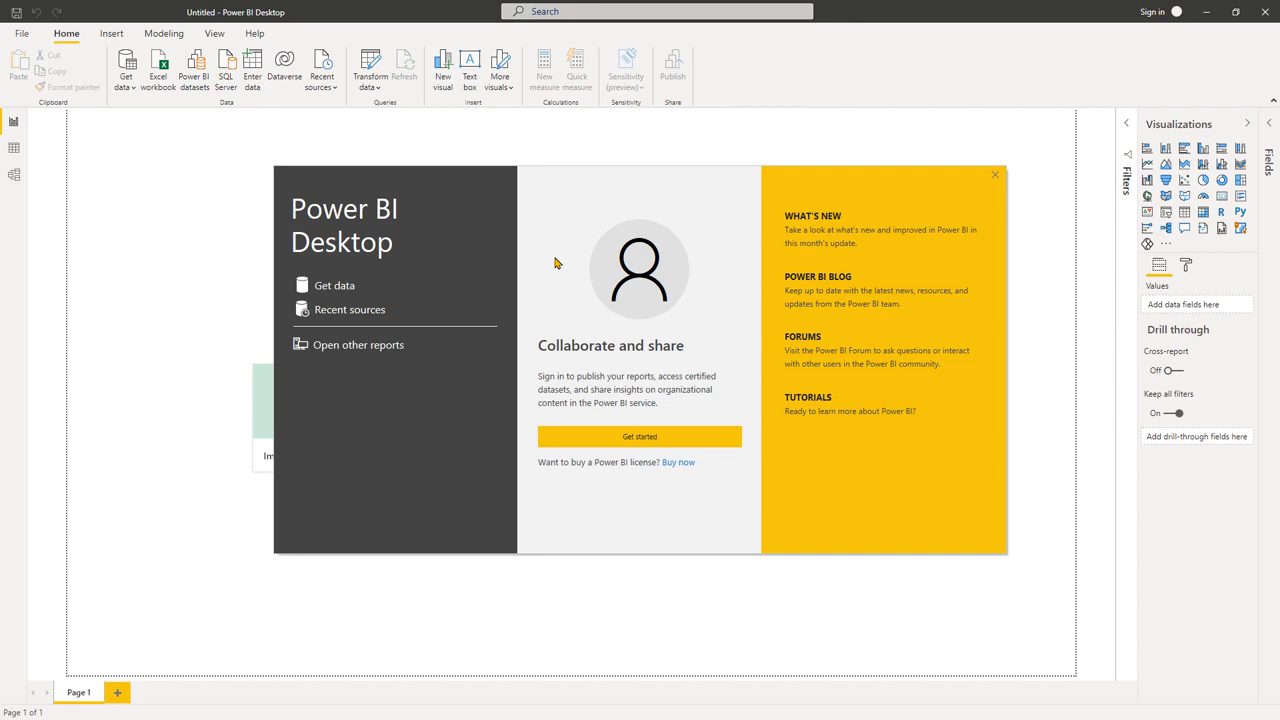
pyautogui.click(648, 444)
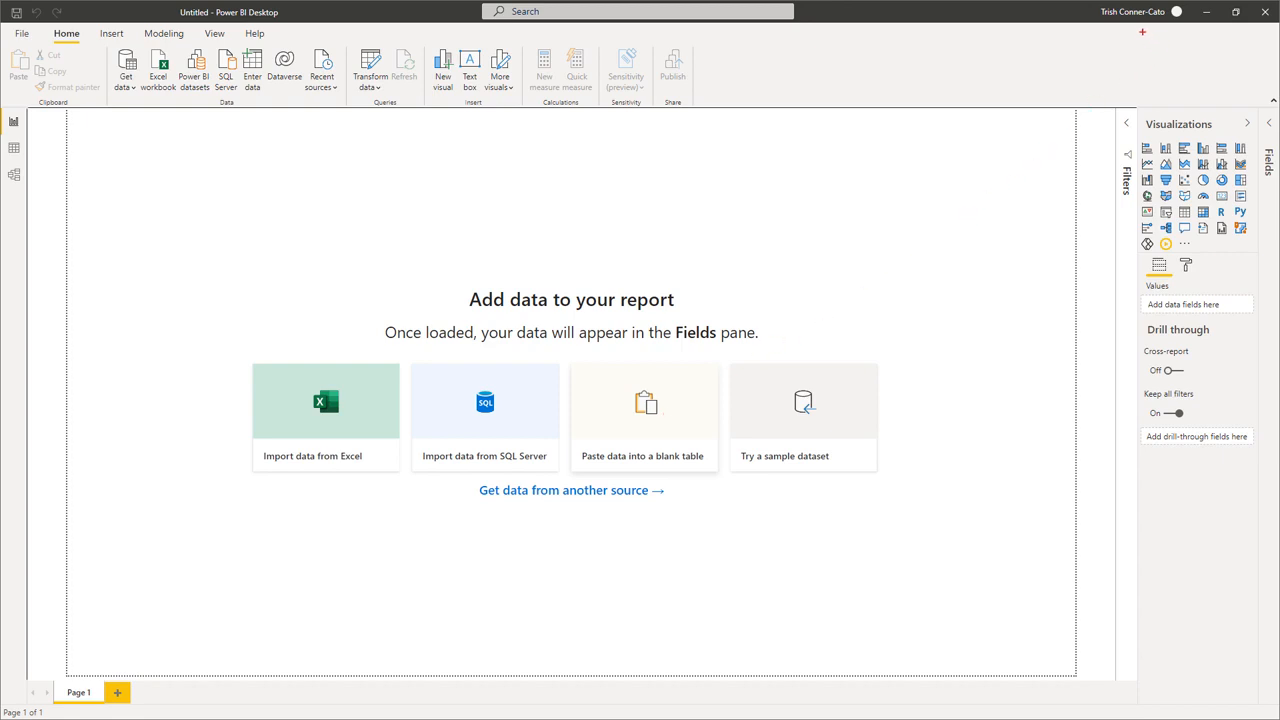
pyautogui.moveTo(1135, 34); pyautogui.dragTo(1079, 101)
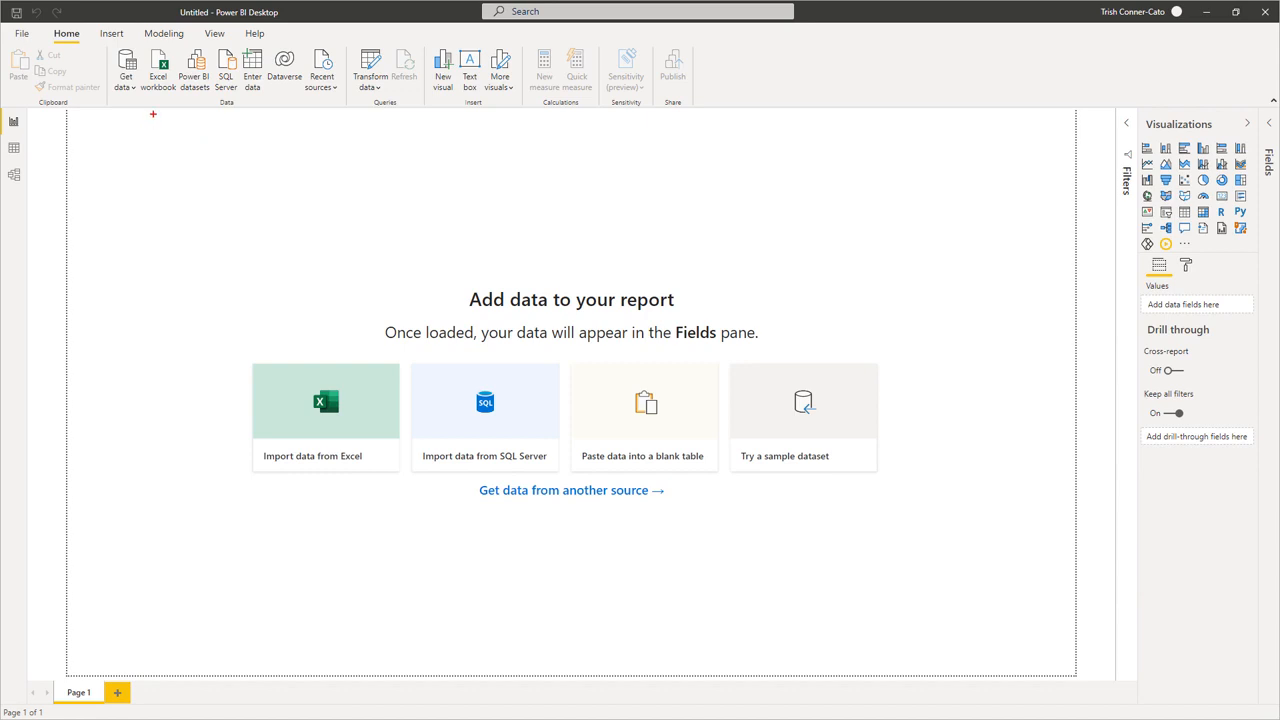
# Step: Connect the report to the Sample Superstore Excel workbook in the Class Files - Working Directory folder
pyautogui.moveTo(153, 114); pyautogui.dragTo(153, 198)
pyautogui.click(164, 88)
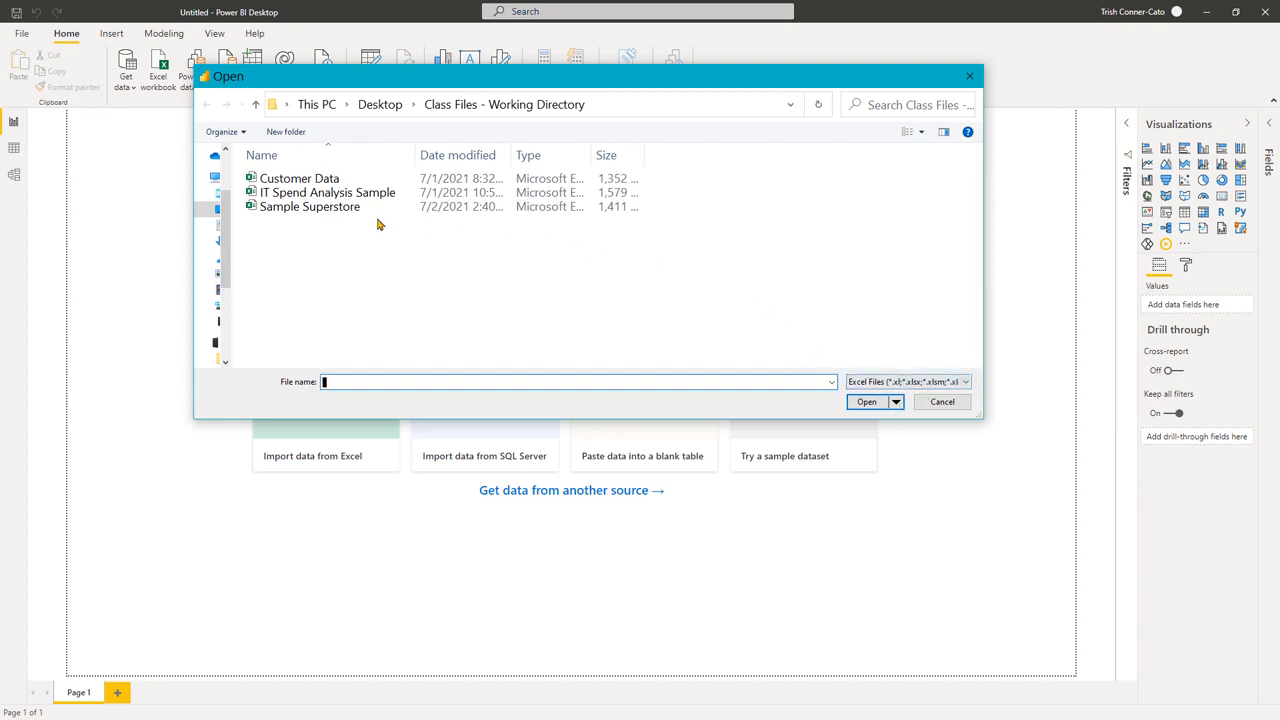
pyautogui.doubleClick(312, 207)
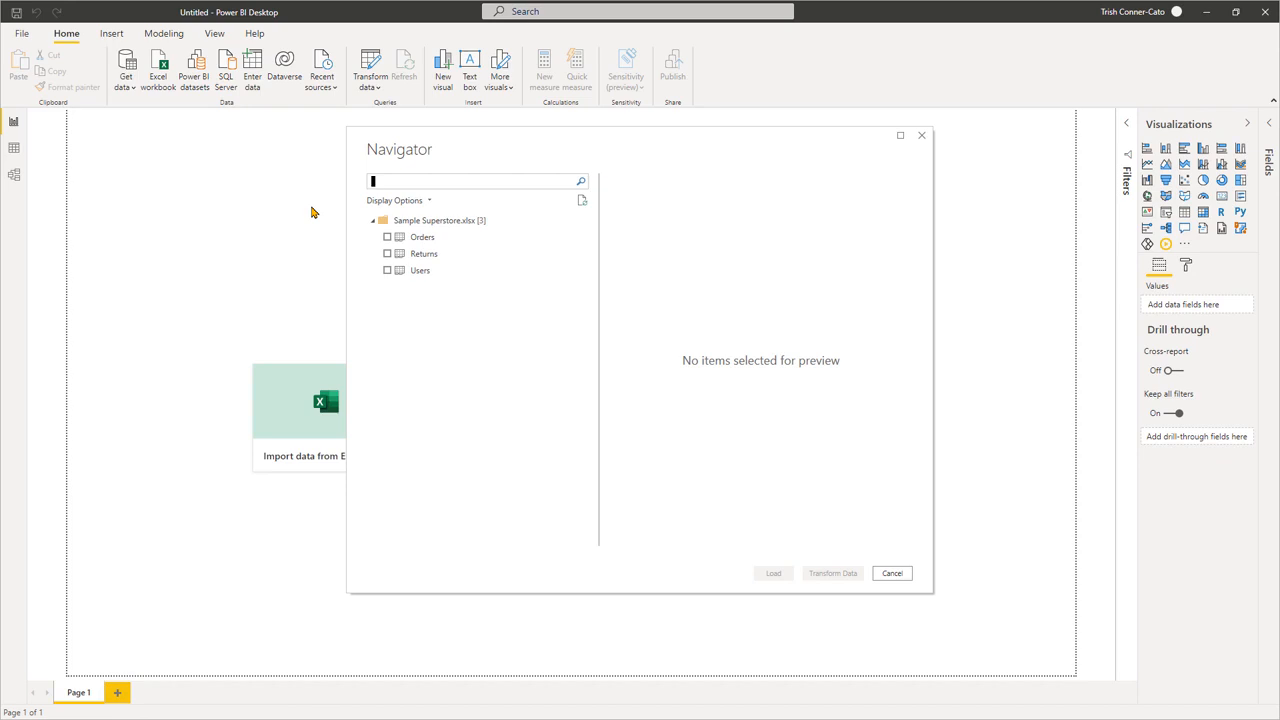
# Step: Load the Orders, Returns and Users tables from the workbook into the report
pyautogui.click(397, 241)
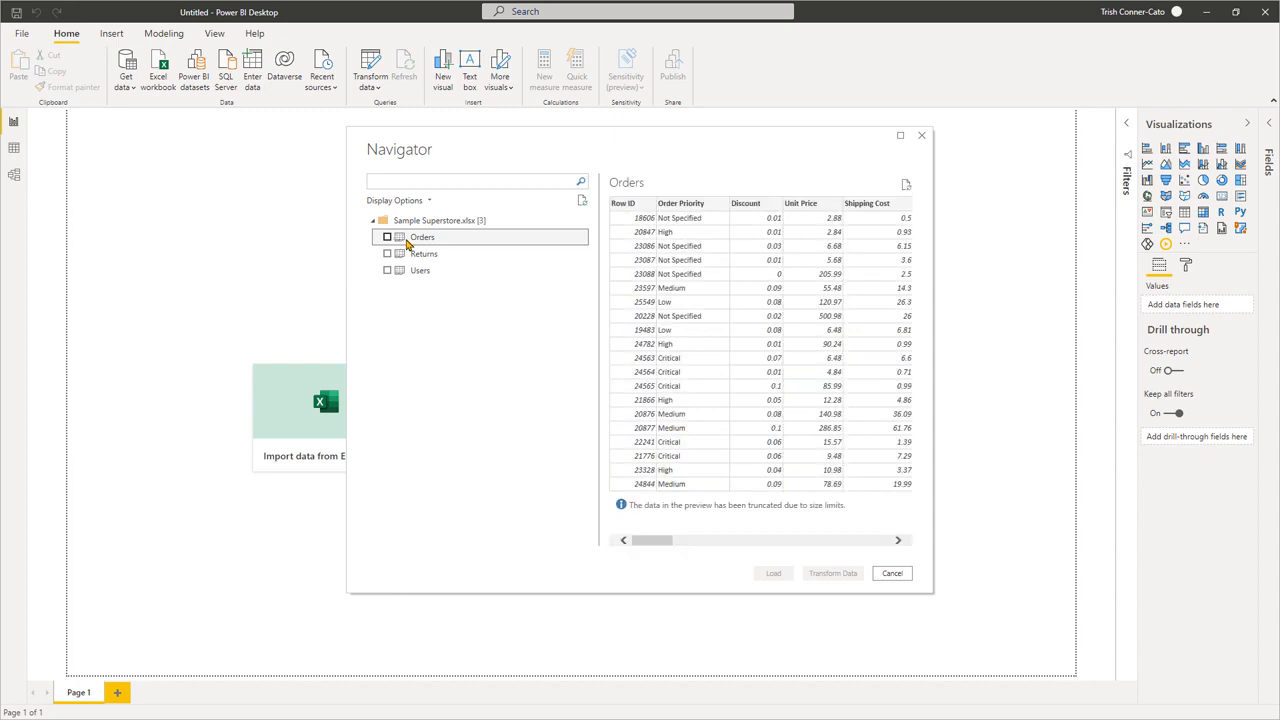
pyautogui.click(673, 543)
pyautogui.moveTo(673, 543)
pyautogui.mouseDown()
pyautogui.moveTo(809, 557)
pyautogui.moveTo(673, 557)
pyautogui.mouseUp()
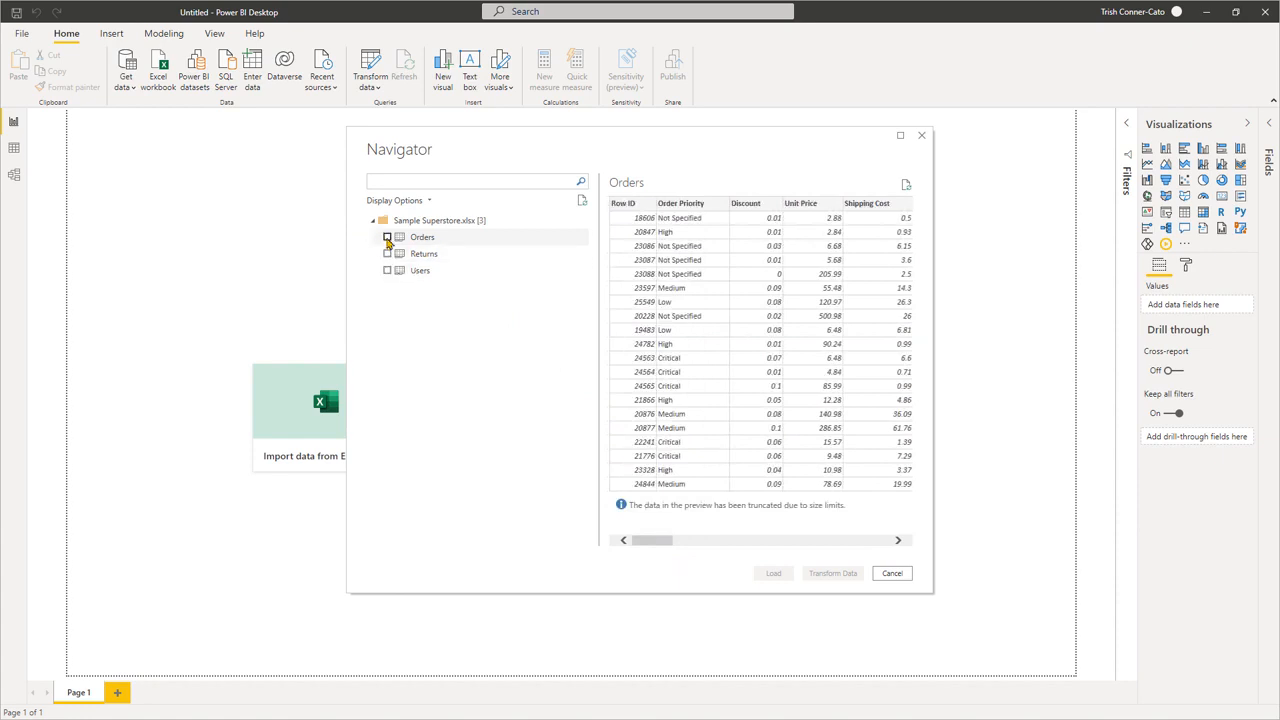
pyautogui.click(388, 238)
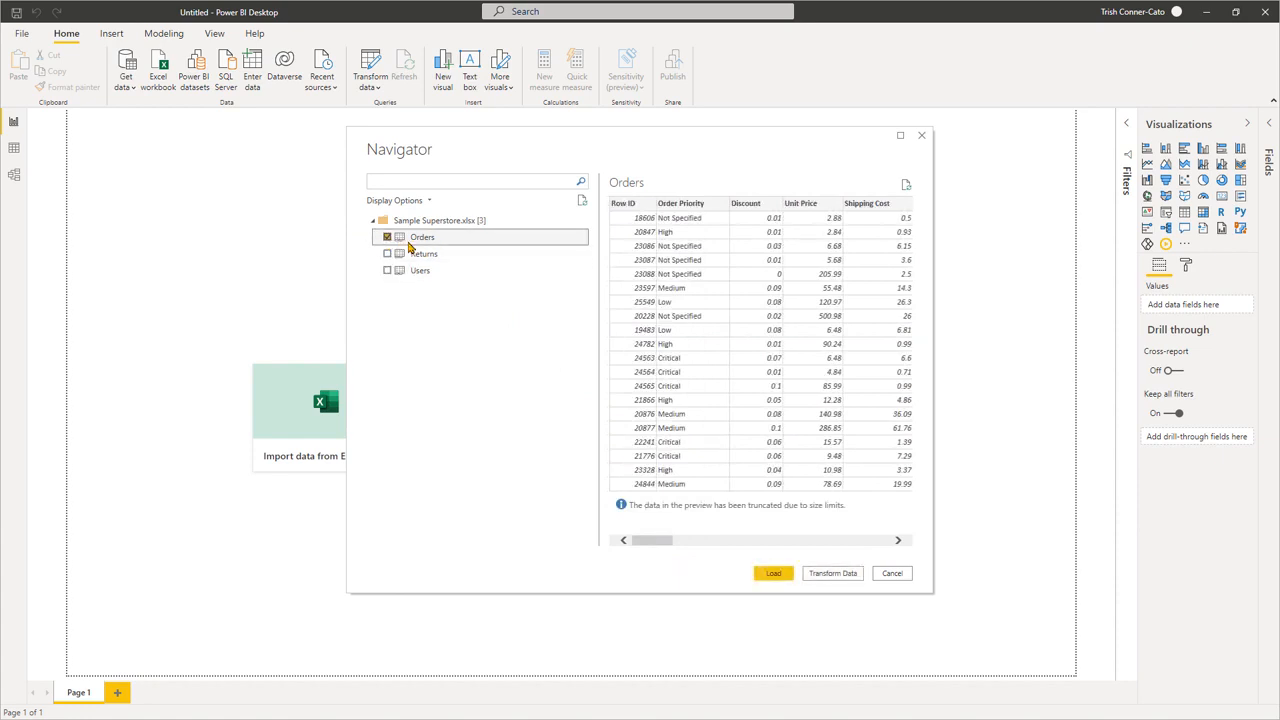
pyautogui.click(387, 255)
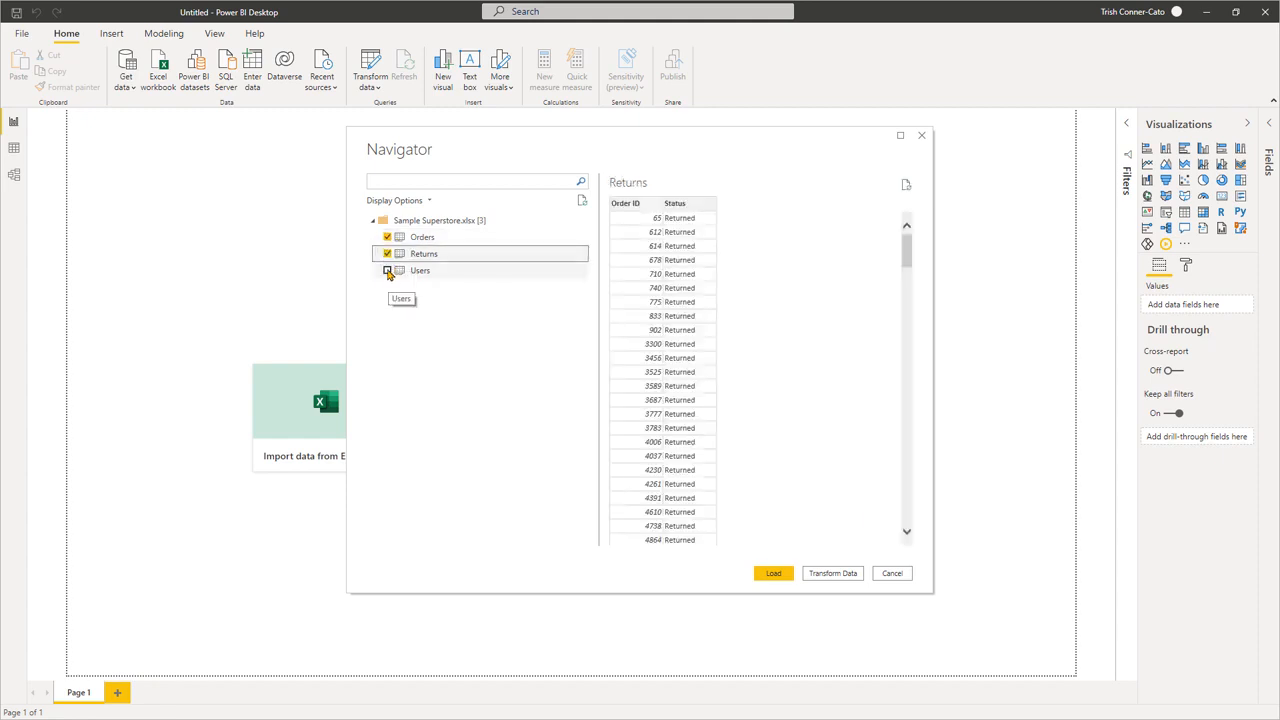
pyautogui.click(388, 271)
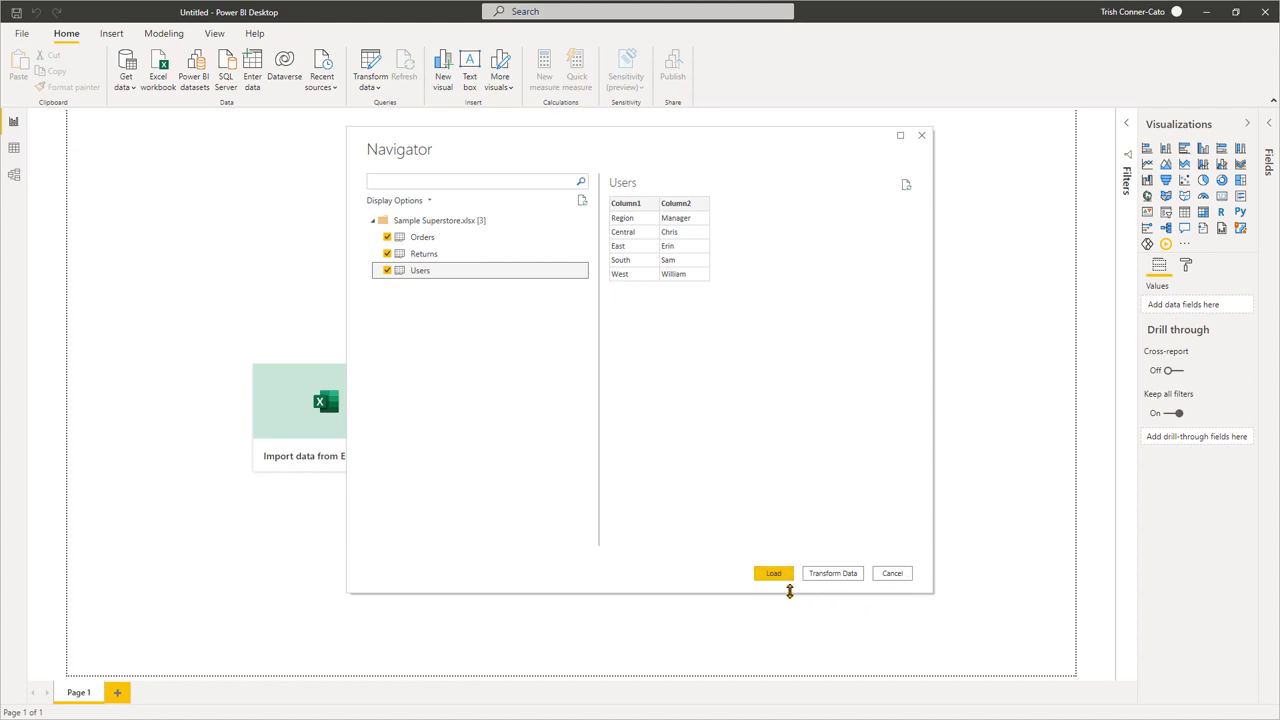
pyautogui.click(770, 578)
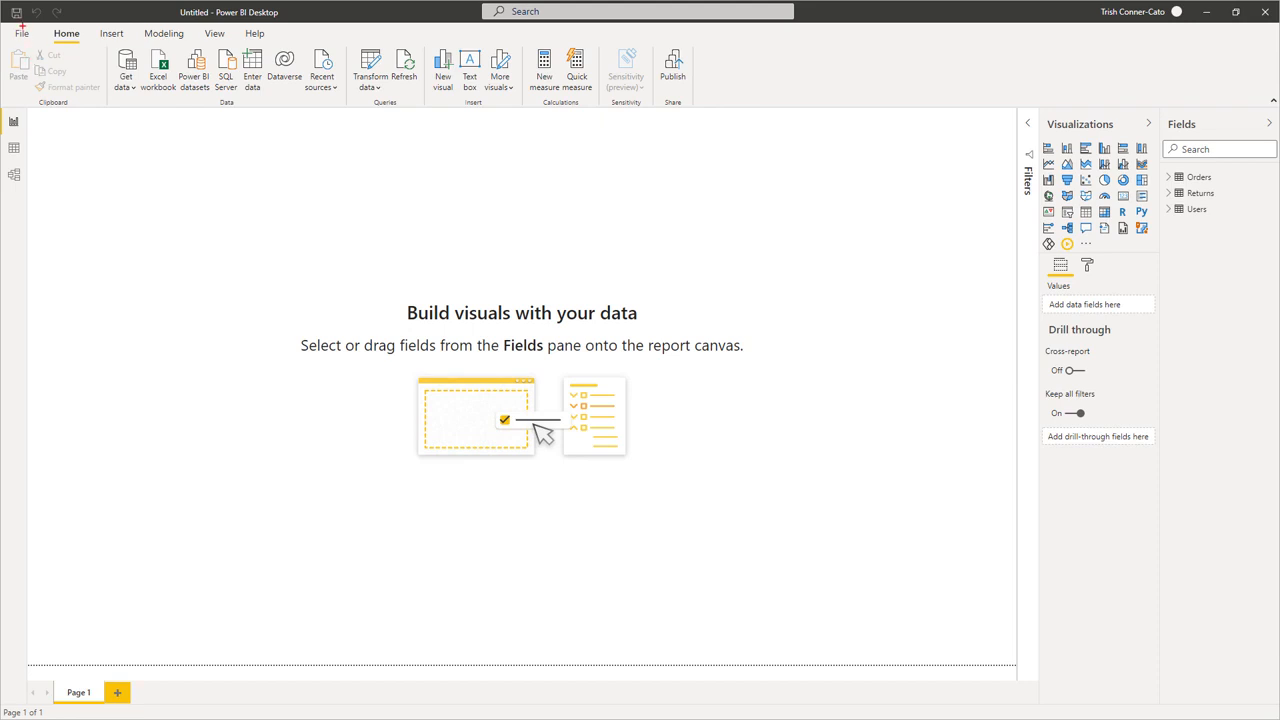
# Step: Save the report as Sample Superstore, a Power BI file (*.pbix), in the Class Files - Working Directory folder
pyautogui.moveTo(21, 27); pyautogui.dragTo(36, 124)
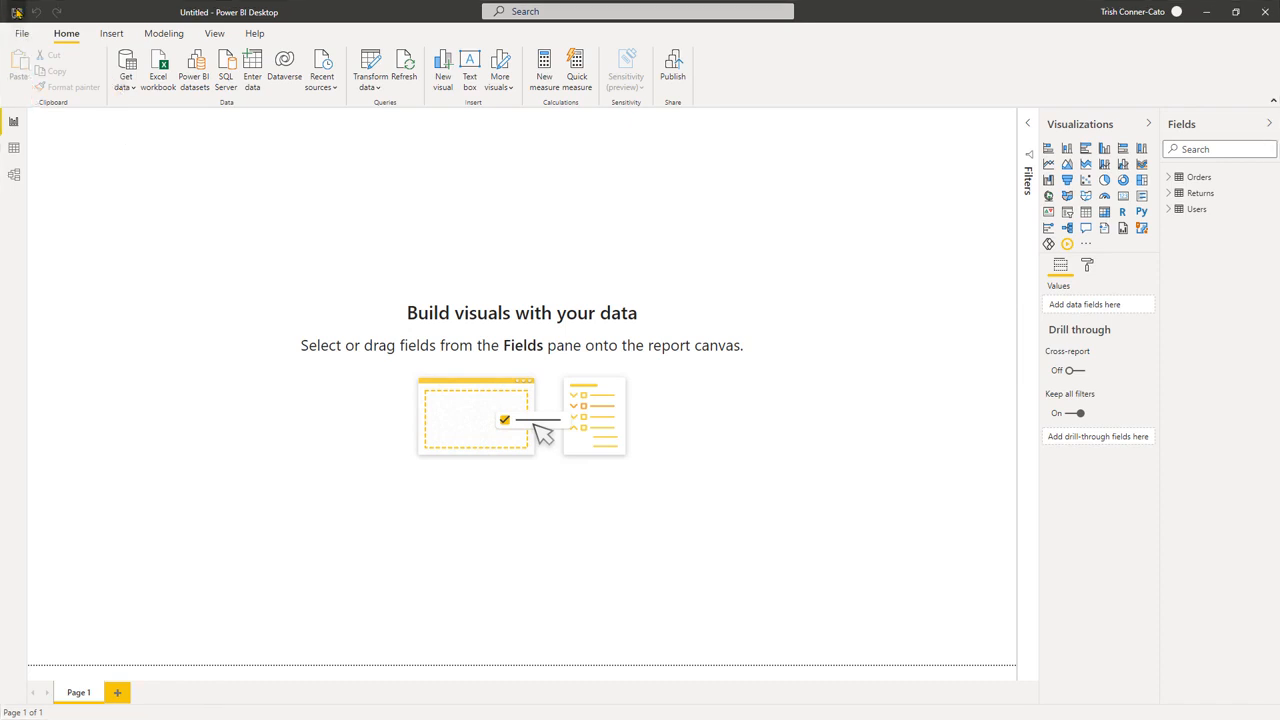
pyautogui.click(16, 12)
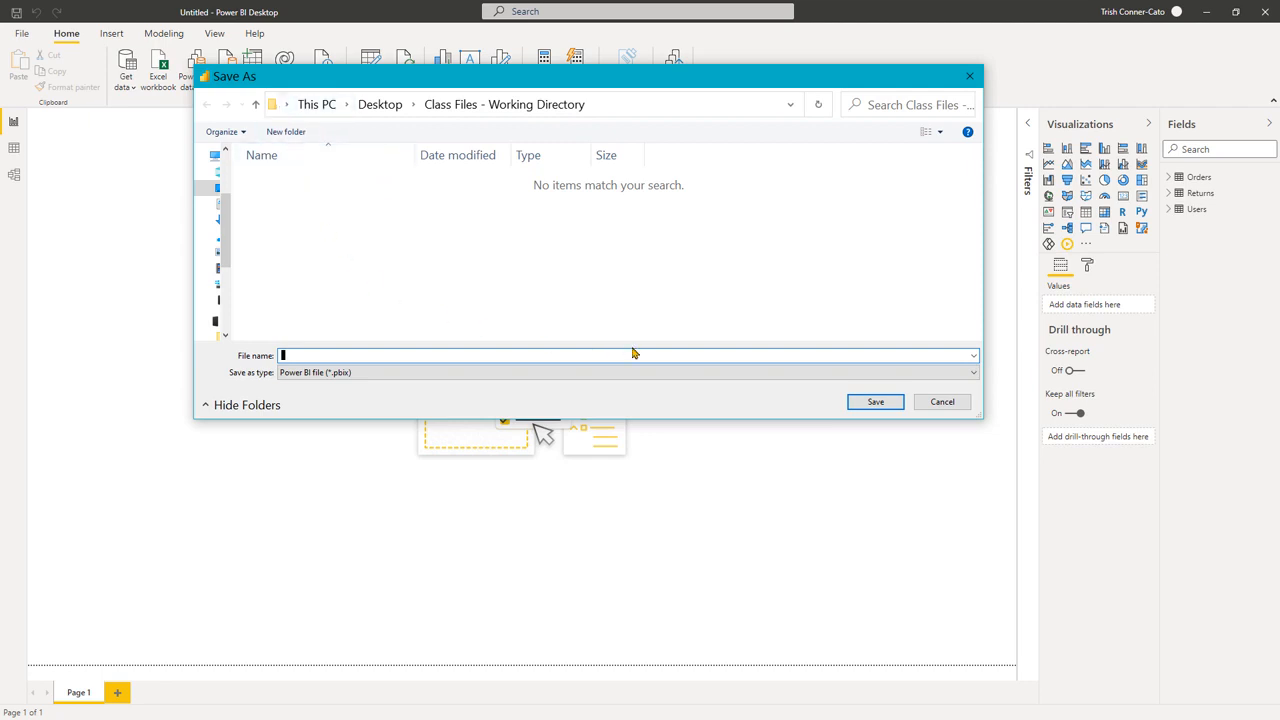
pyautogui.write('Sam')
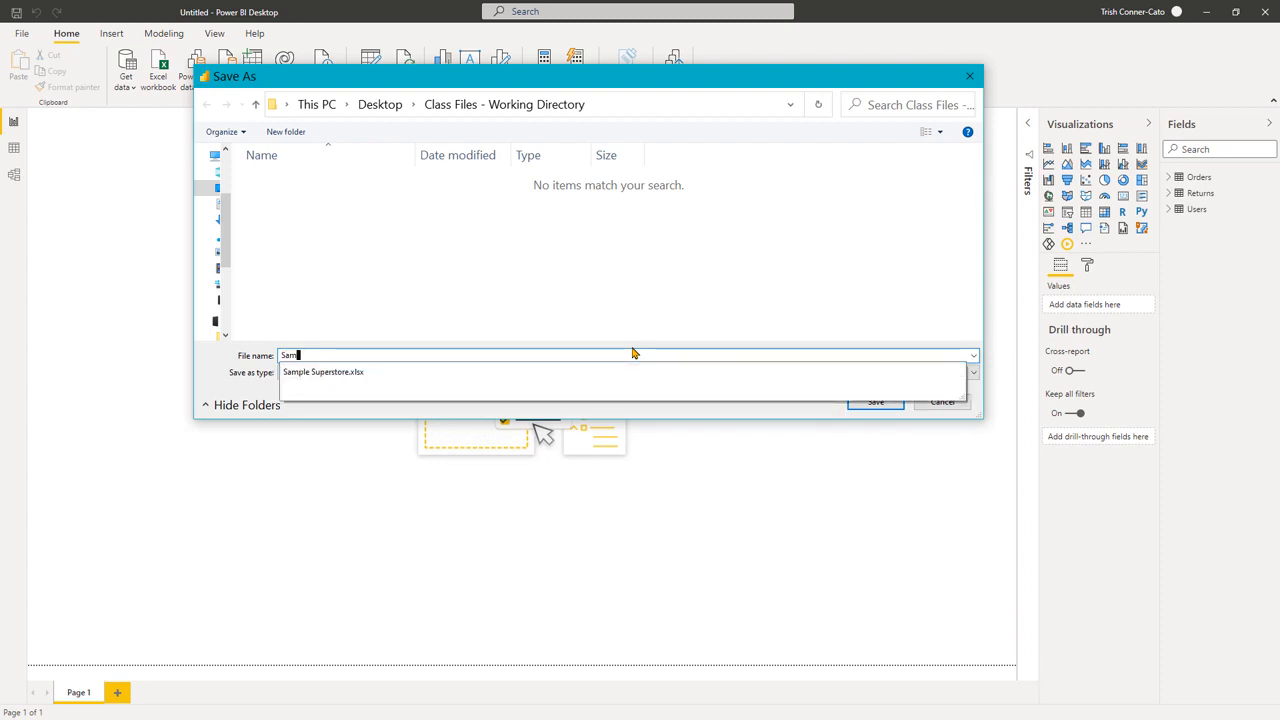
pyautogui.write('ple Superstore')
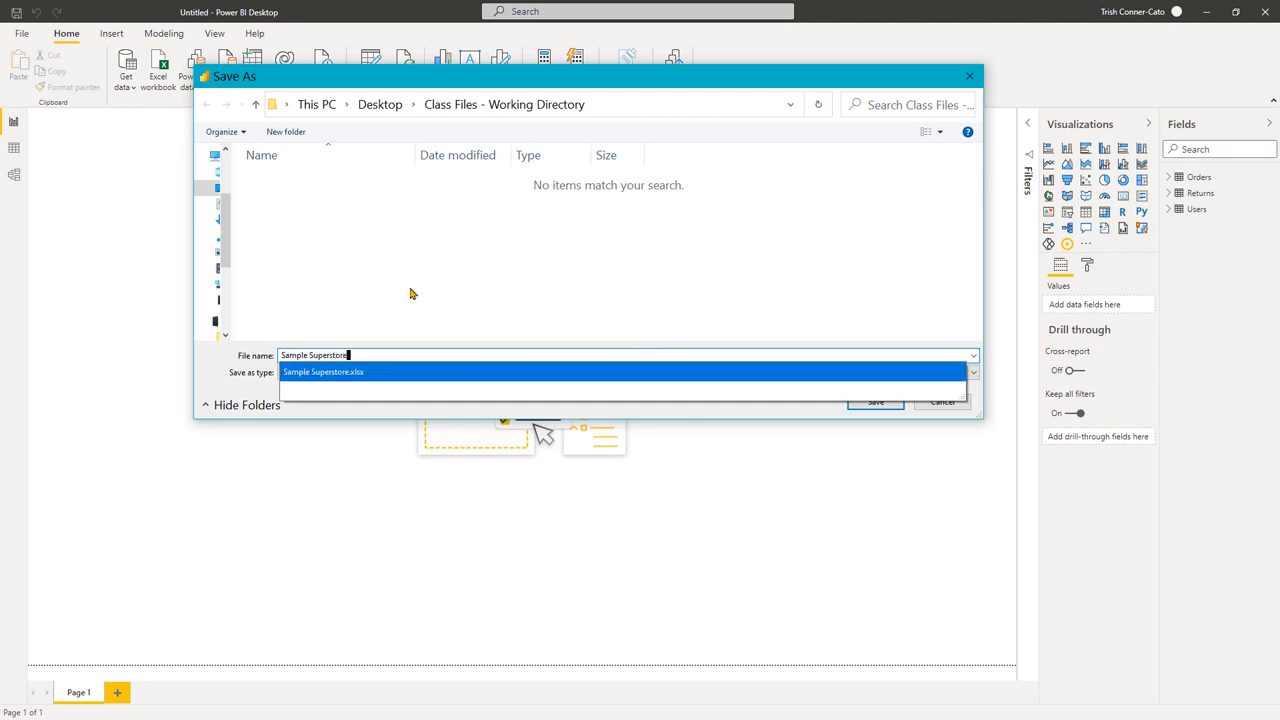
pyautogui.click(299, 413)
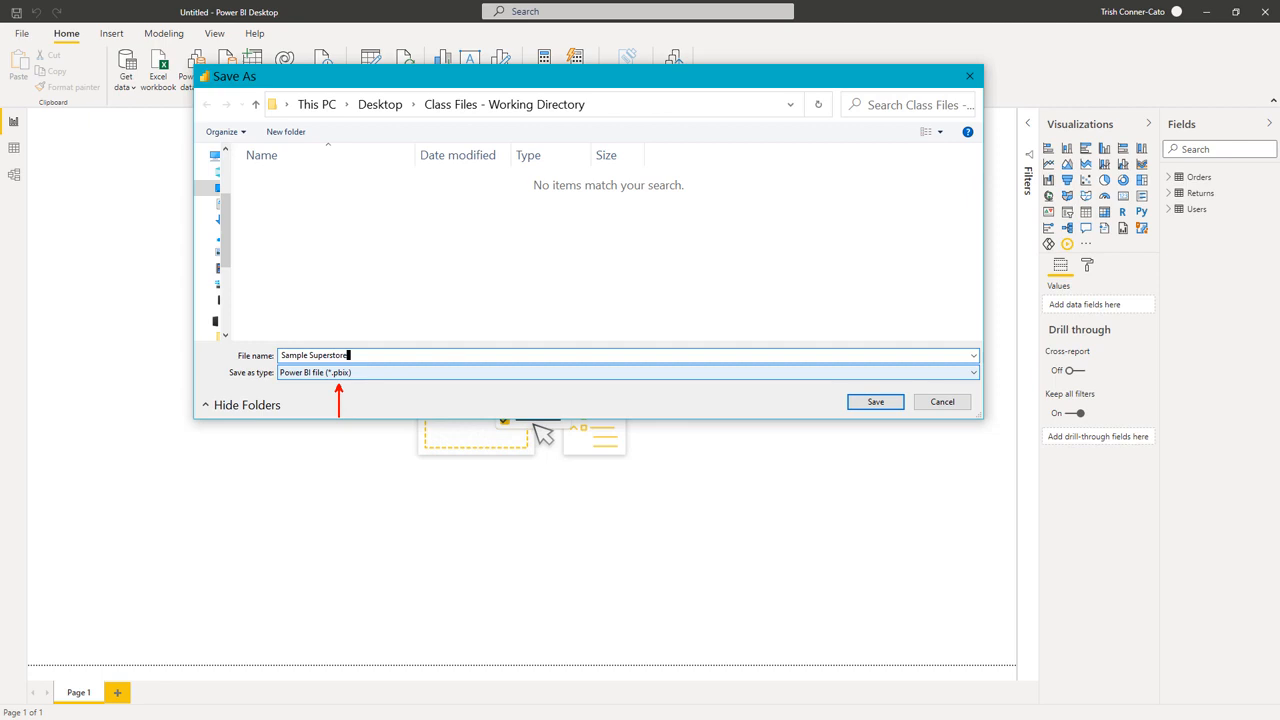
pyautogui.press('Escape')
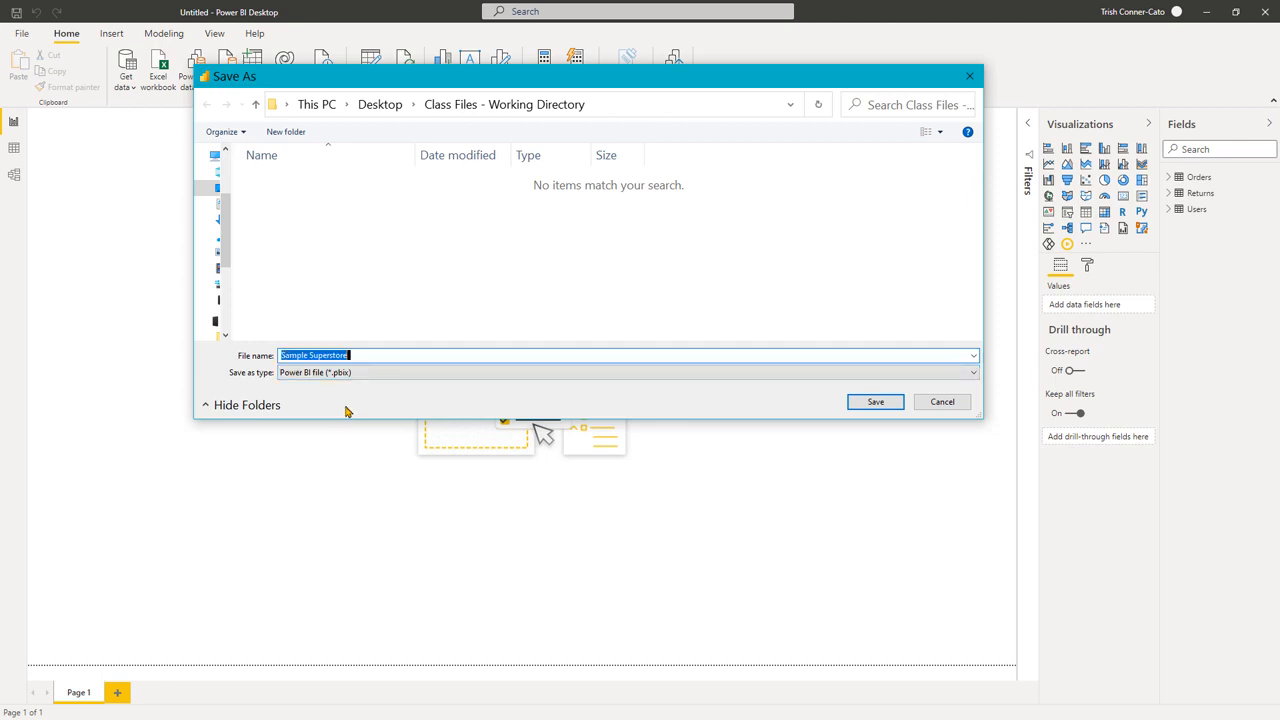
pyautogui.click(976, 379)
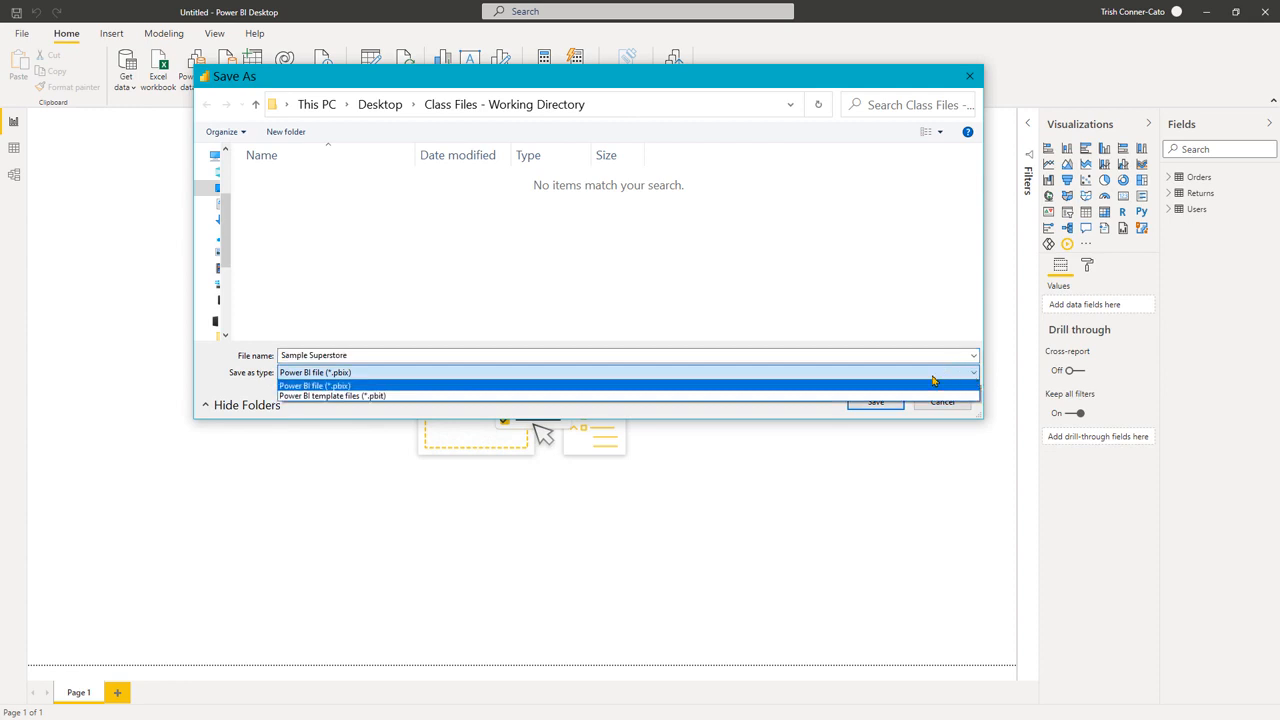
pyautogui.click(886, 376)
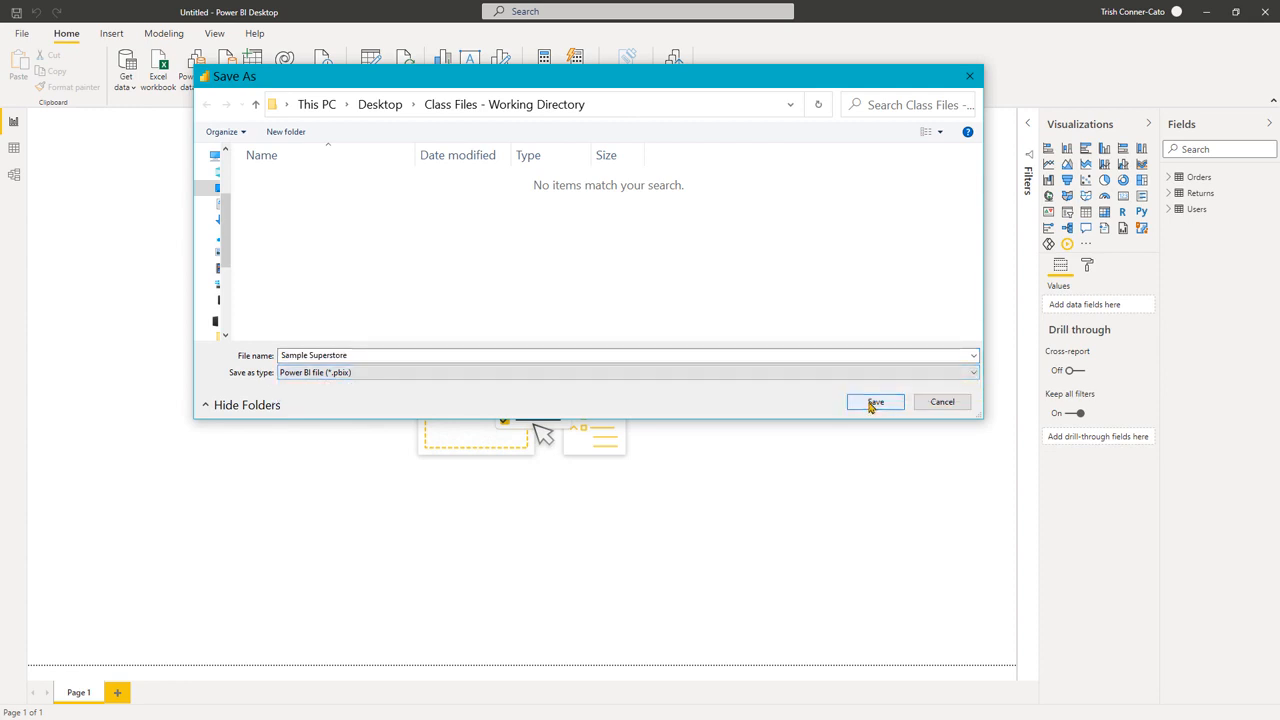
pyautogui.click(874, 402)
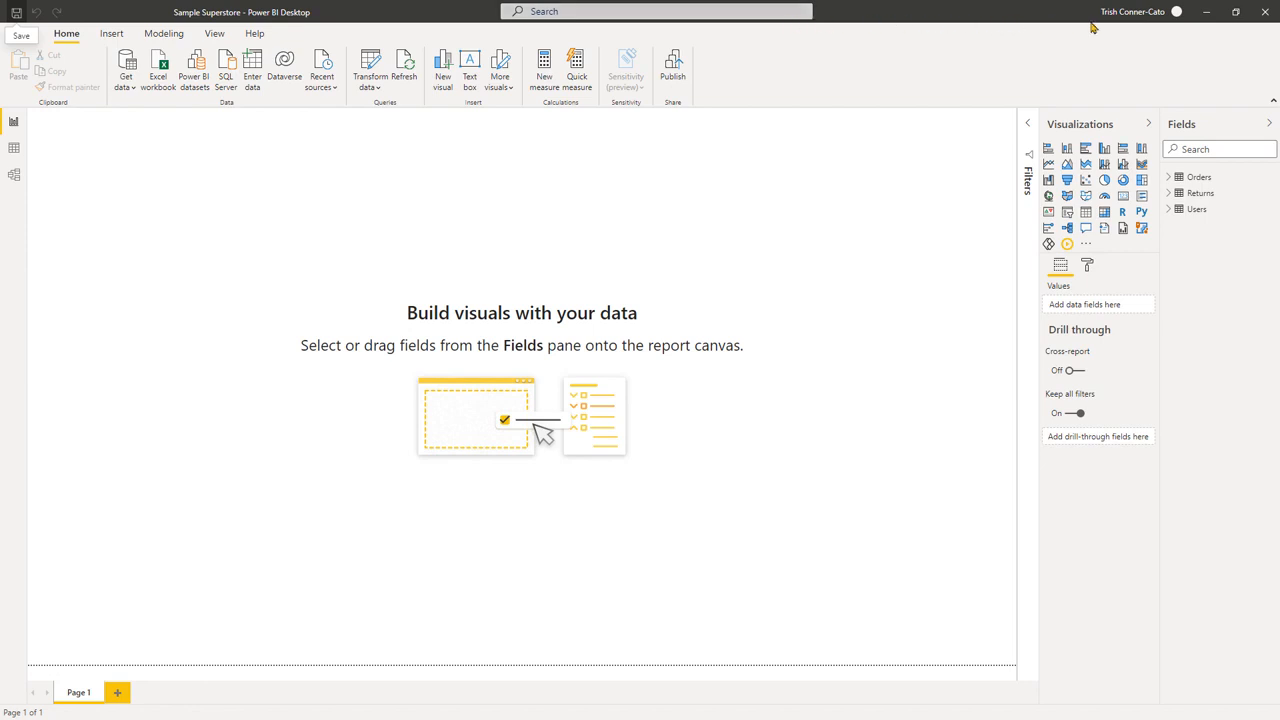
pyautogui.moveTo(1137, 19)
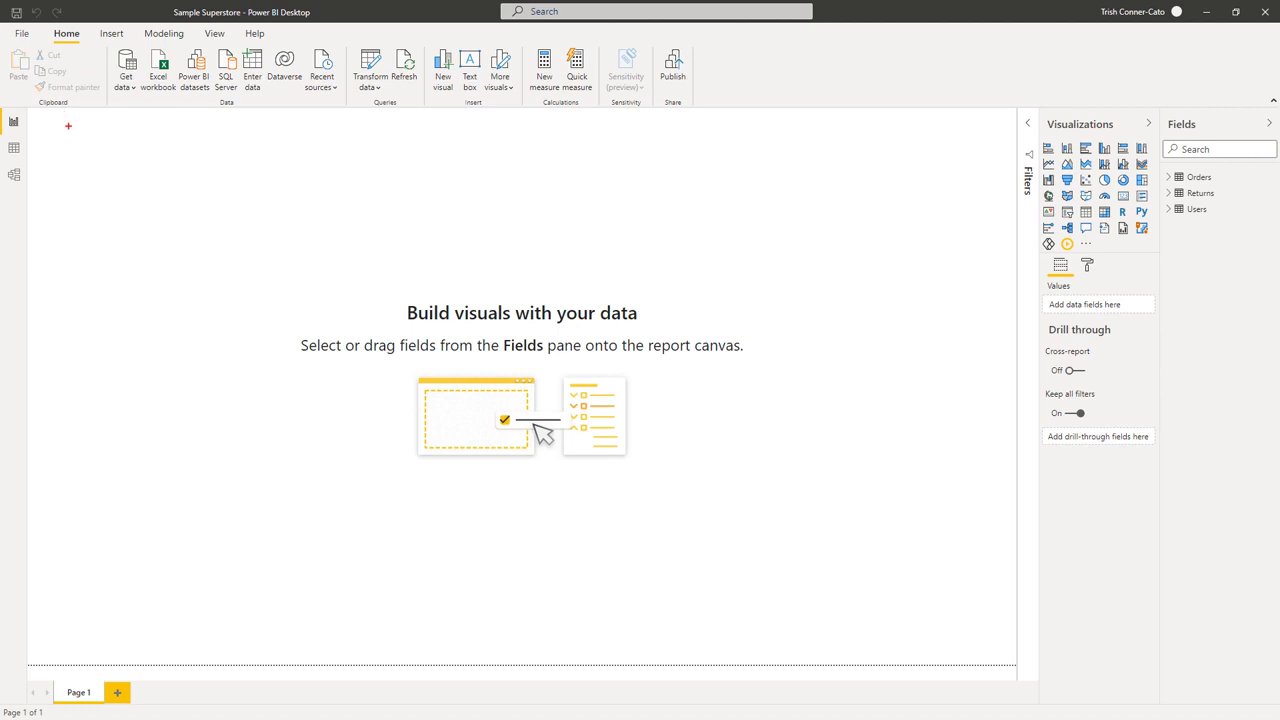
pyautogui.moveTo(33, 126); pyautogui.dragTo(115, 127)
pyautogui.moveTo(35, 148); pyautogui.dragTo(119, 148)
pyautogui.moveTo(35, 177); pyautogui.dragTo(111, 177)
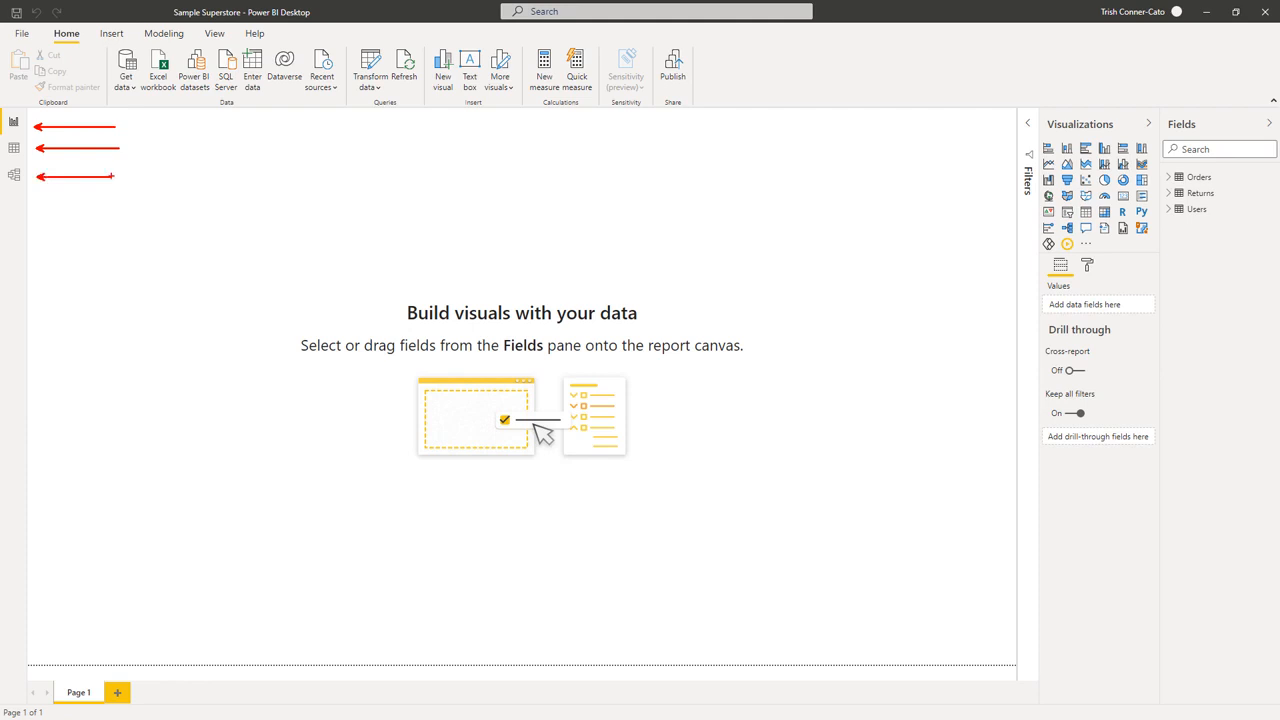
pyautogui.press('Escape')
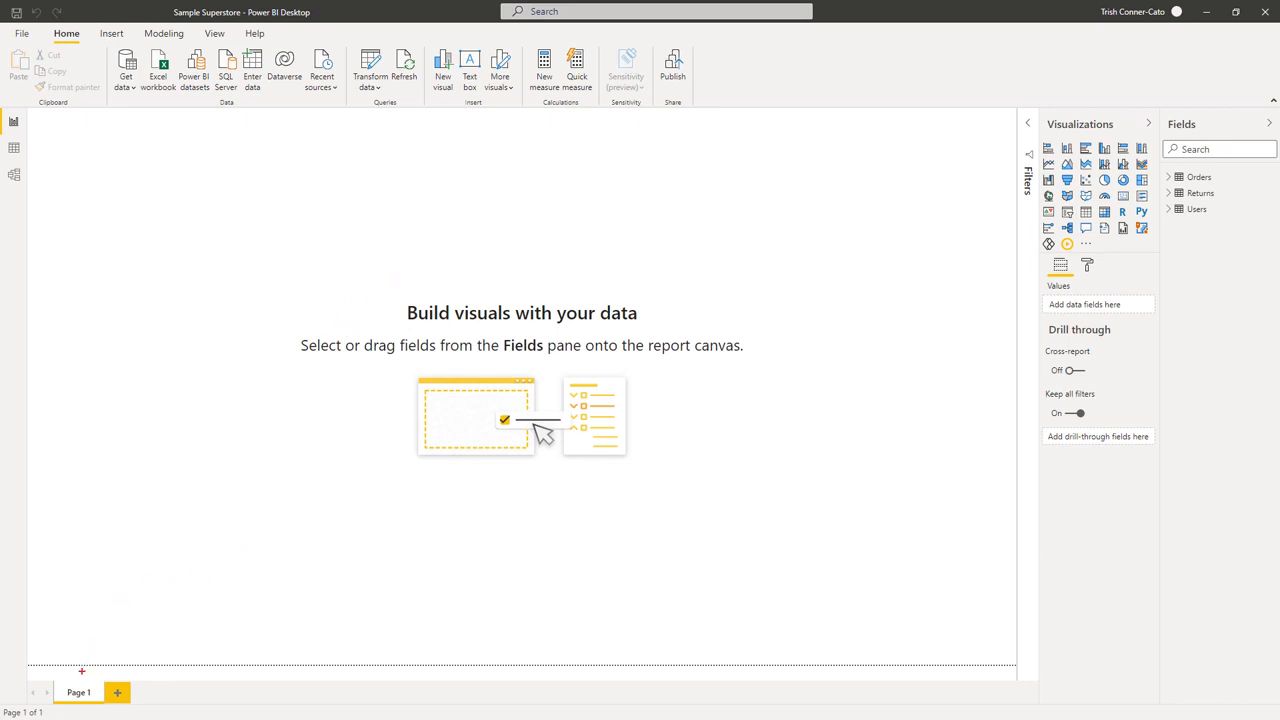
pyautogui.moveTo(82, 671); pyautogui.dragTo(82, 580)
pyautogui.moveTo(32, 703); pyautogui.dragTo(33, 605)
pyautogui.press('Escape')
# Step: Expand the Filters pane beside the report canvas
pyautogui.moveTo(995, 122); pyautogui.dragTo(900, 122)
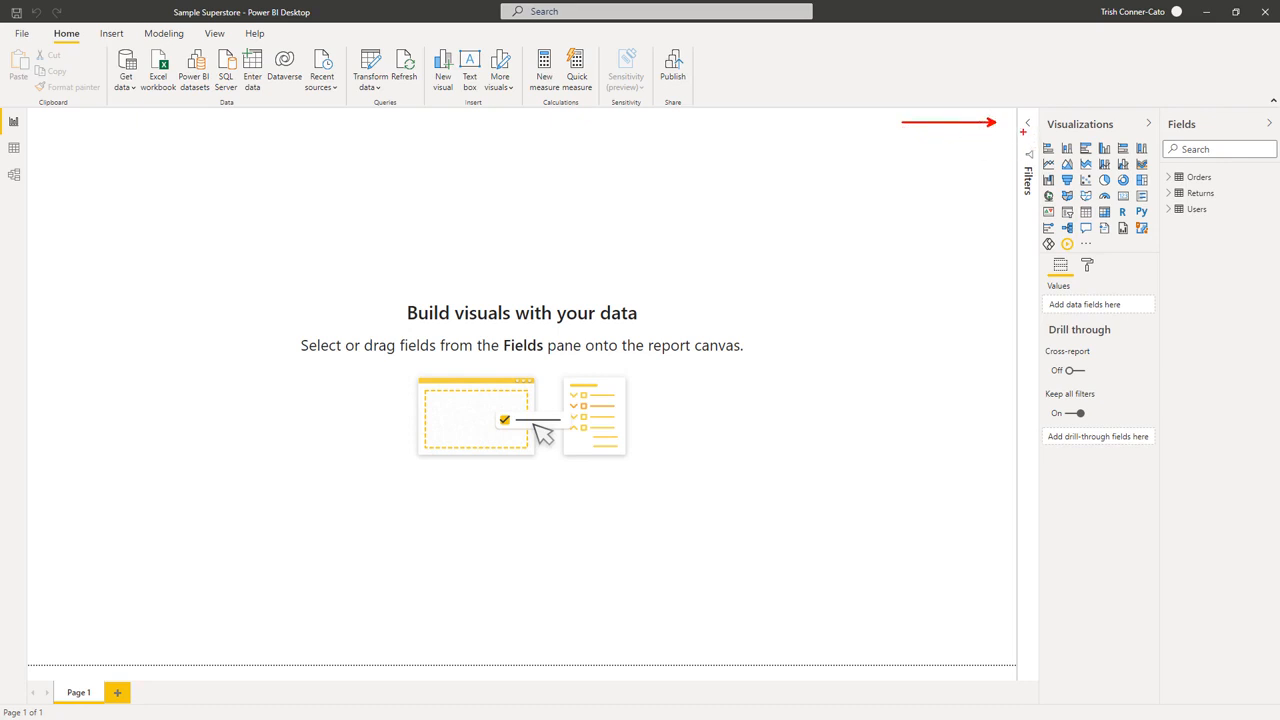
pyautogui.click(1030, 127)
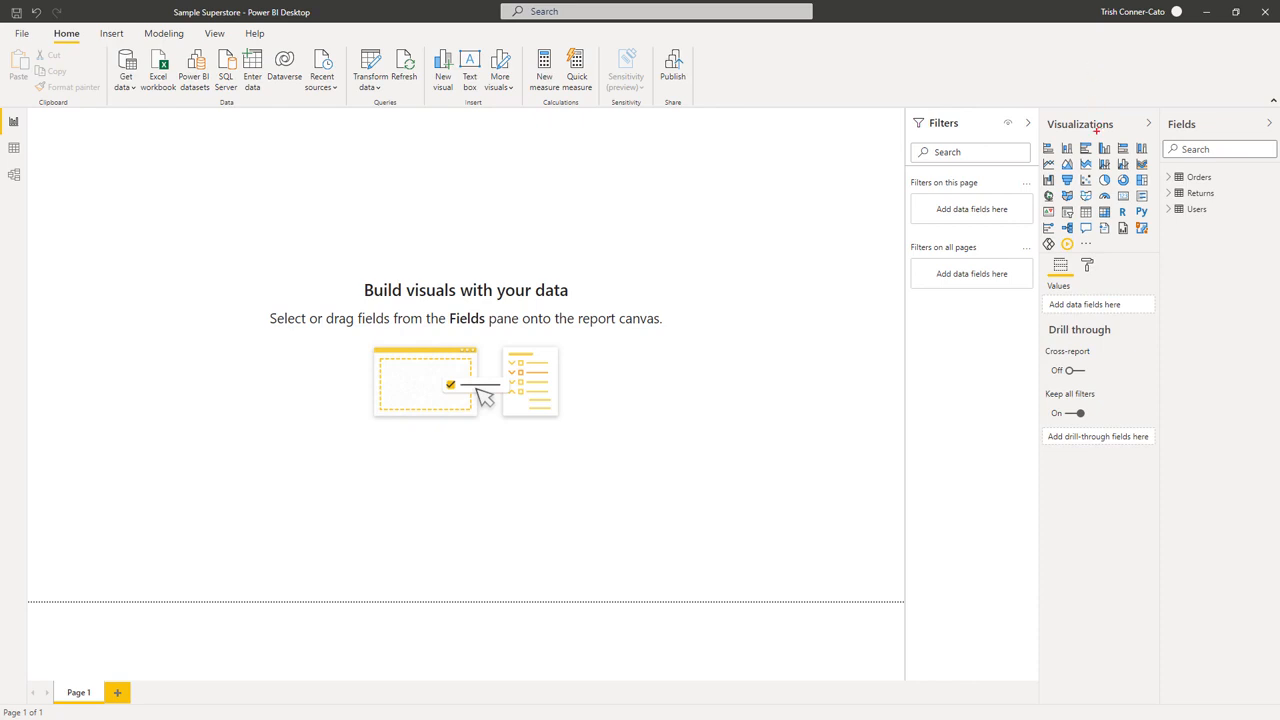
pyautogui.moveTo(1096, 130); pyautogui.dragTo(1097, 55)
pyautogui.press('Escape')
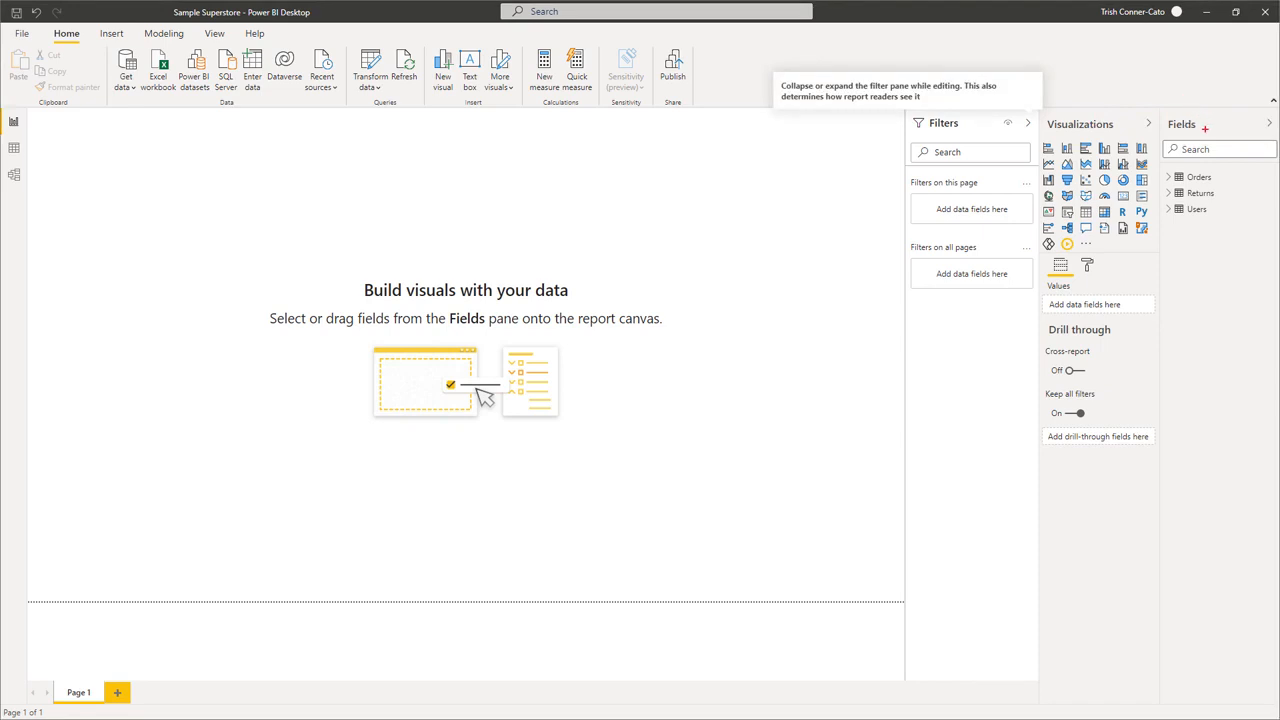
pyautogui.moveTo(1205, 129); pyautogui.dragTo(1205, 65)
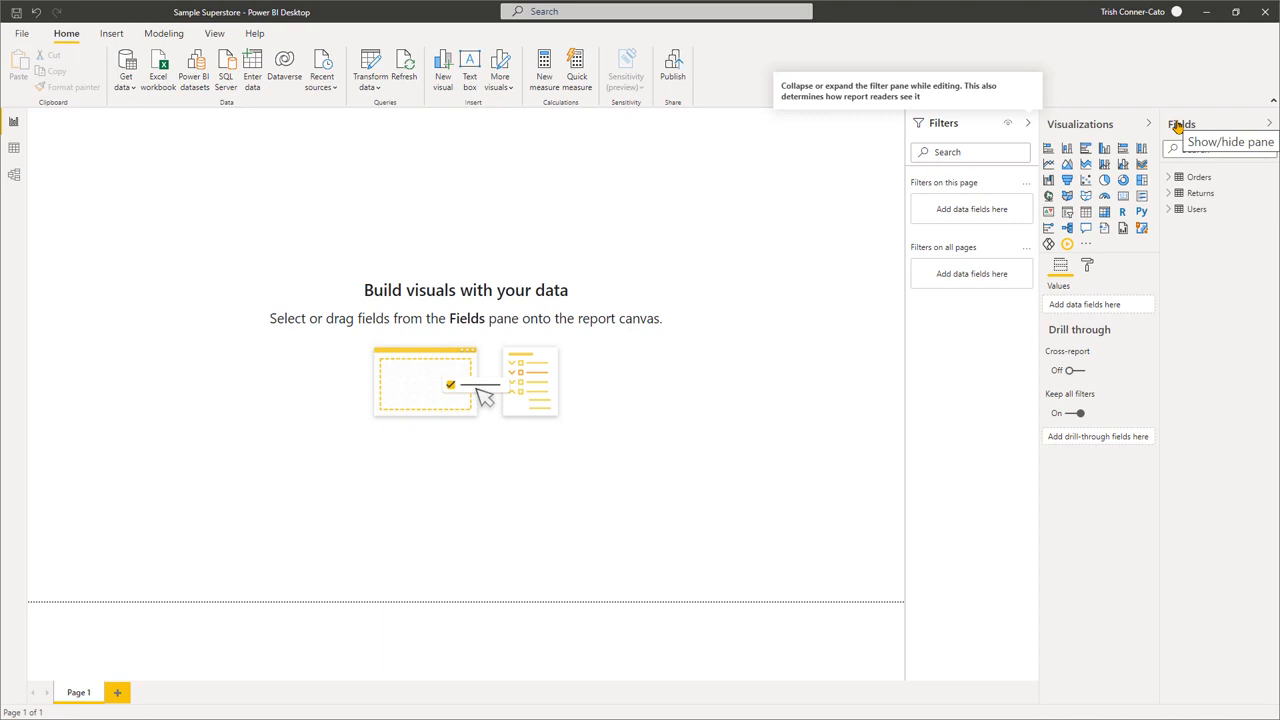
# Step: Review the fields of the Orders table, including the levels of the Order Date hierarchy
pyautogui.click(1169, 178)
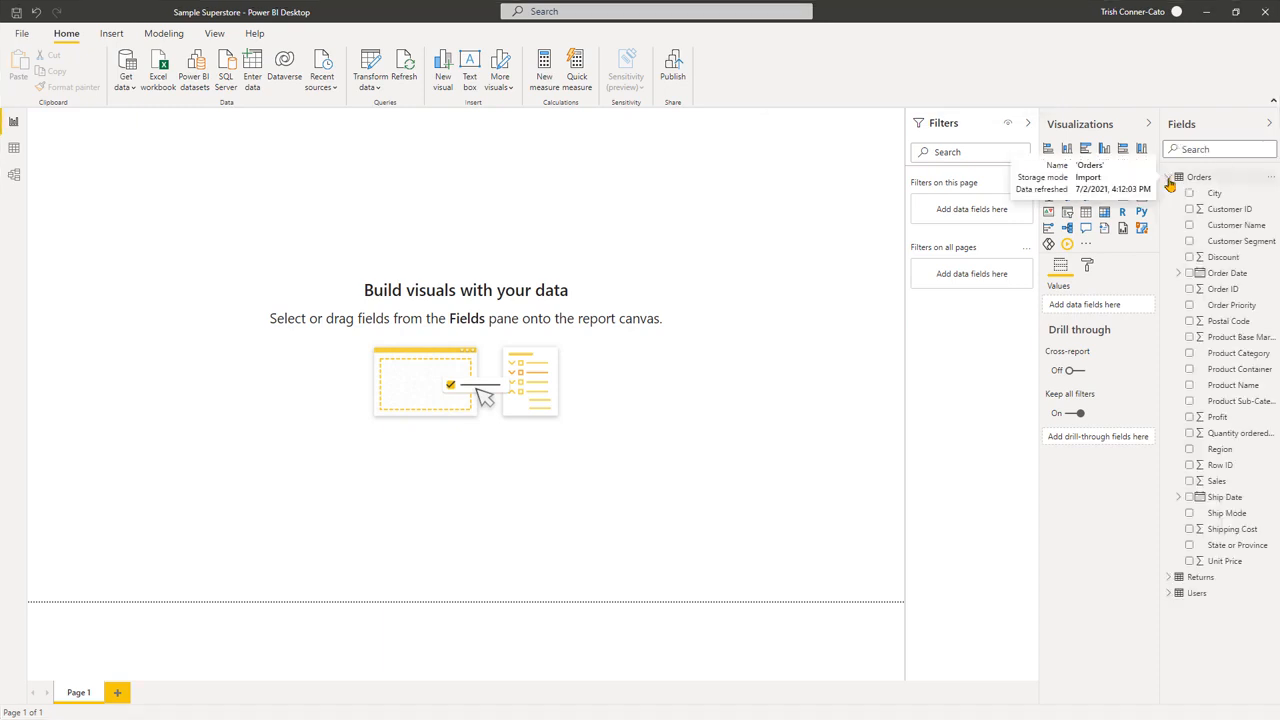
pyautogui.click(1168, 178)
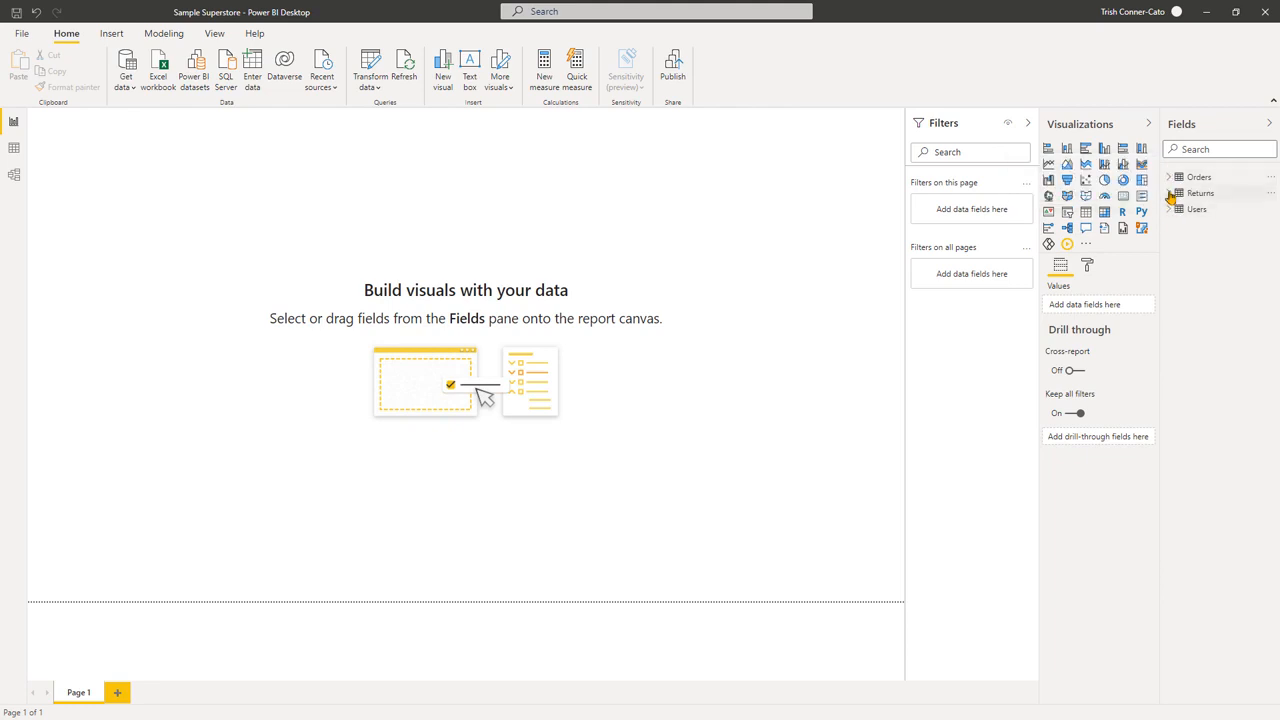
pyautogui.click(1169, 179)
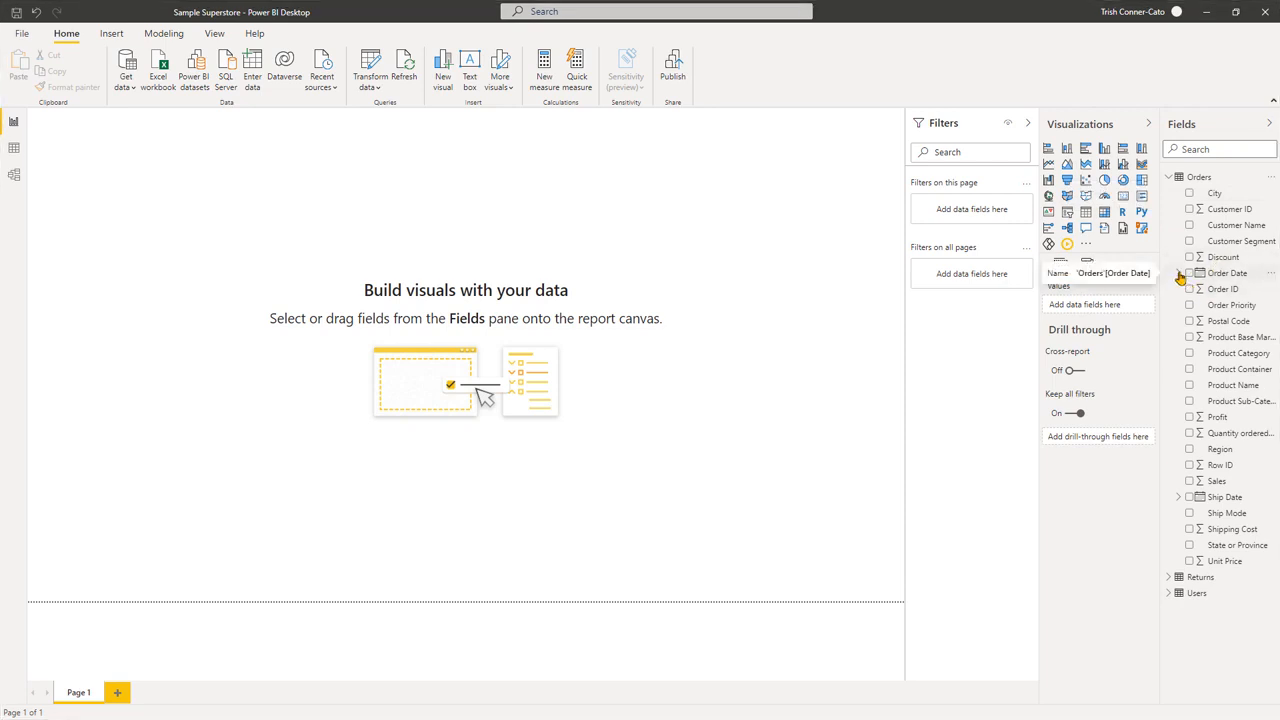
pyautogui.click(1179, 273)
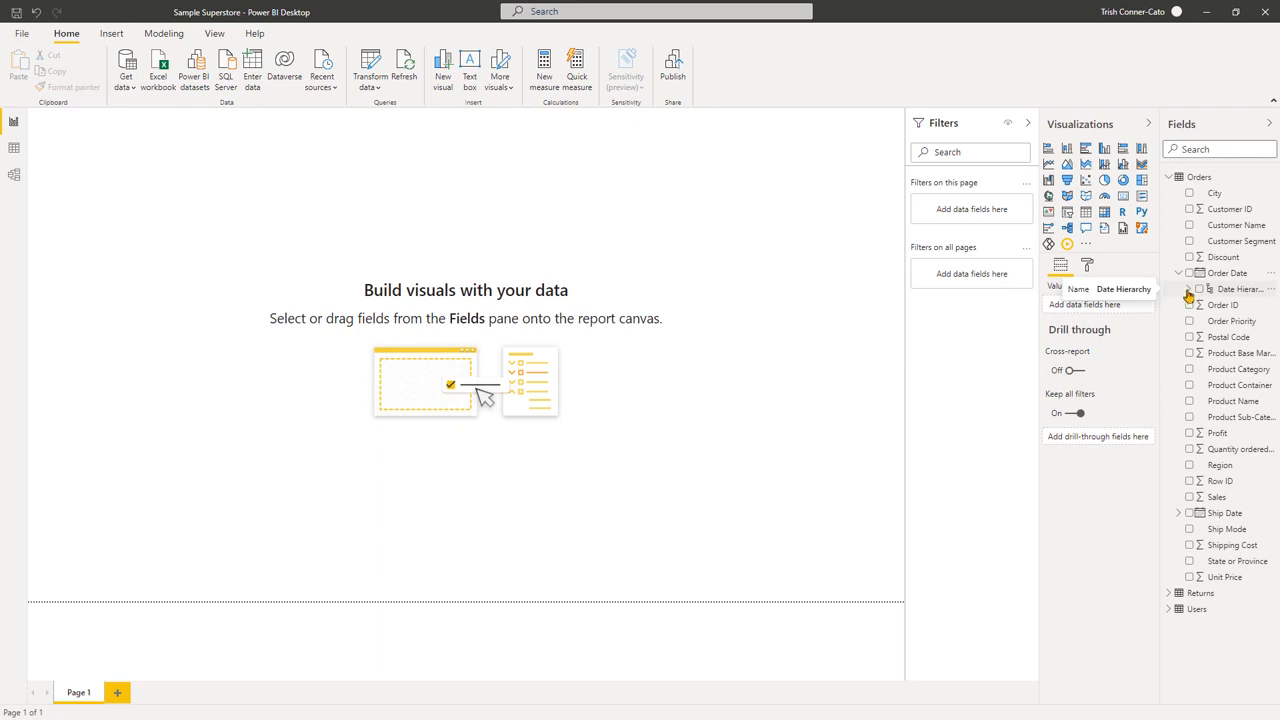
pyautogui.click(1188, 290)
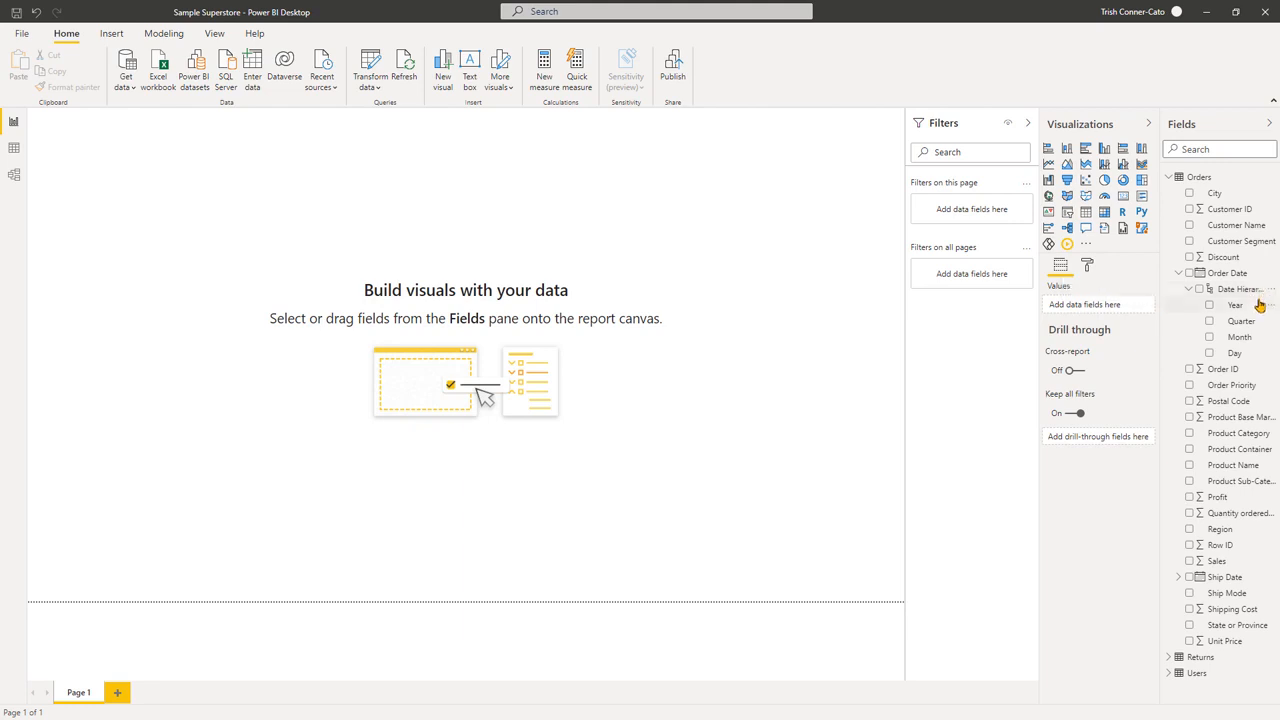
pyautogui.click(1190, 290)
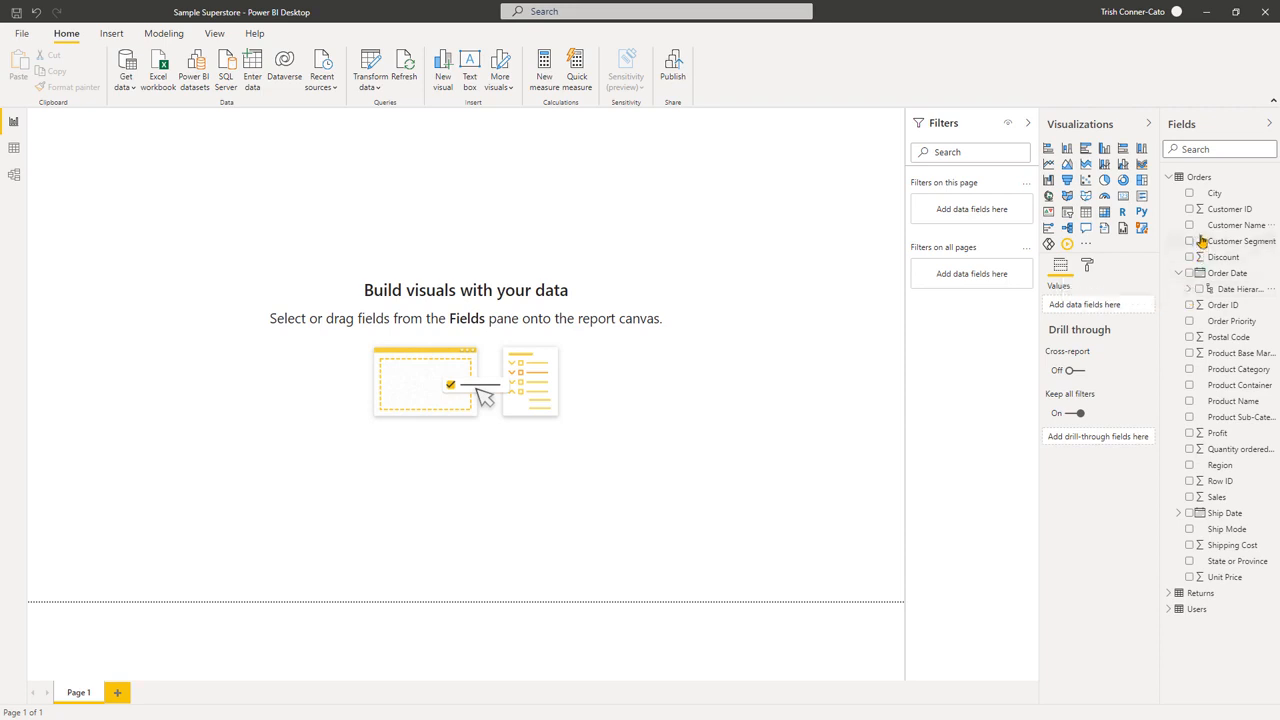
pyautogui.click(1170, 178)
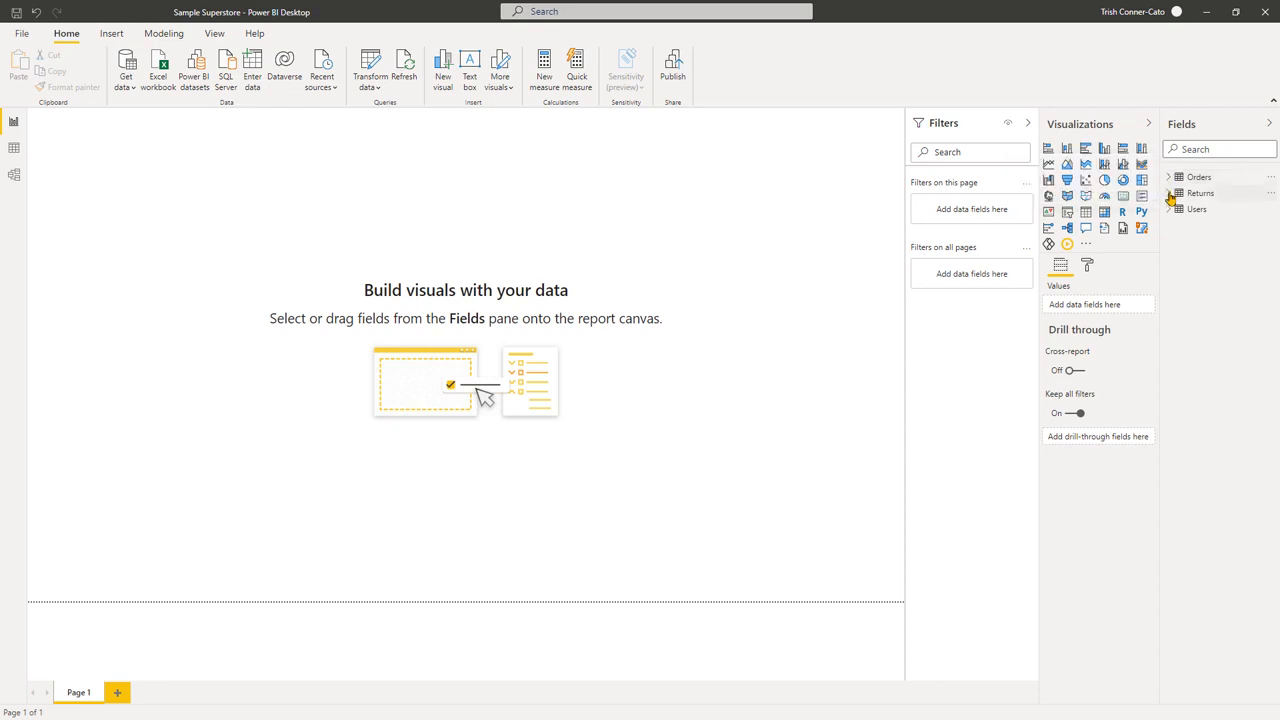
# Step: Expand the Returns and Users tables to review their fields
pyautogui.click(1170, 195)
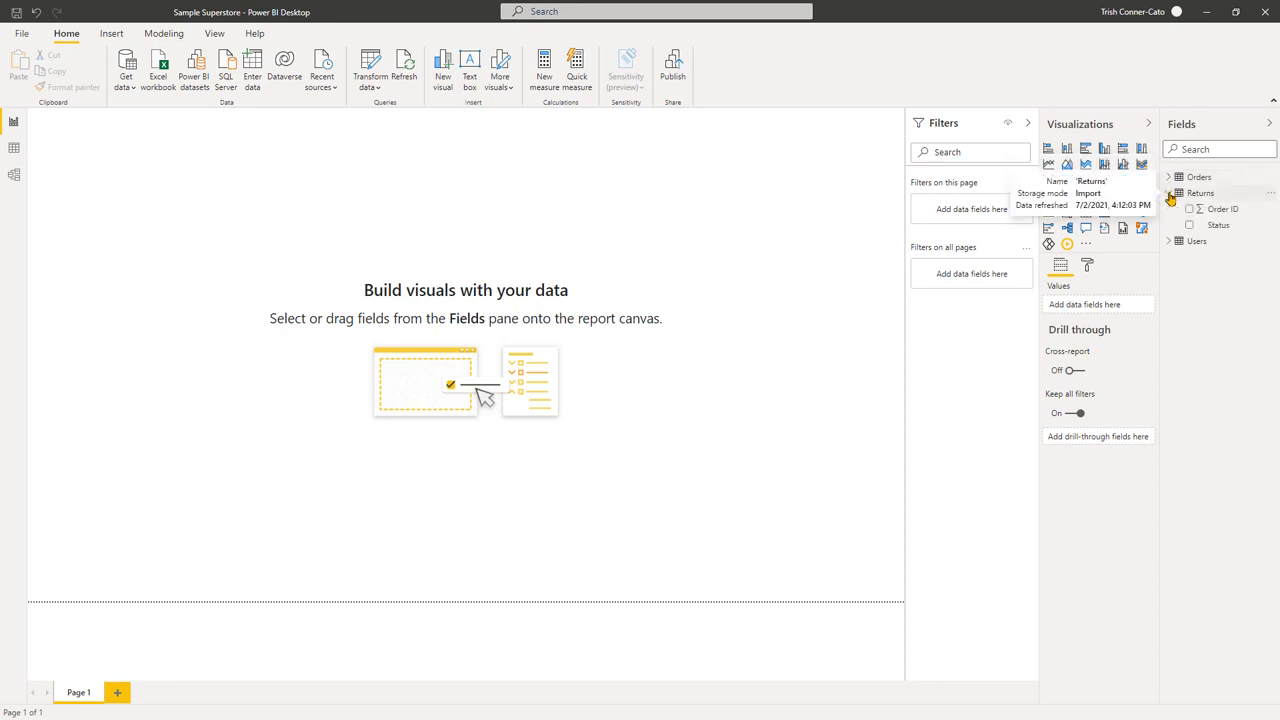
pyautogui.click(1167, 244)
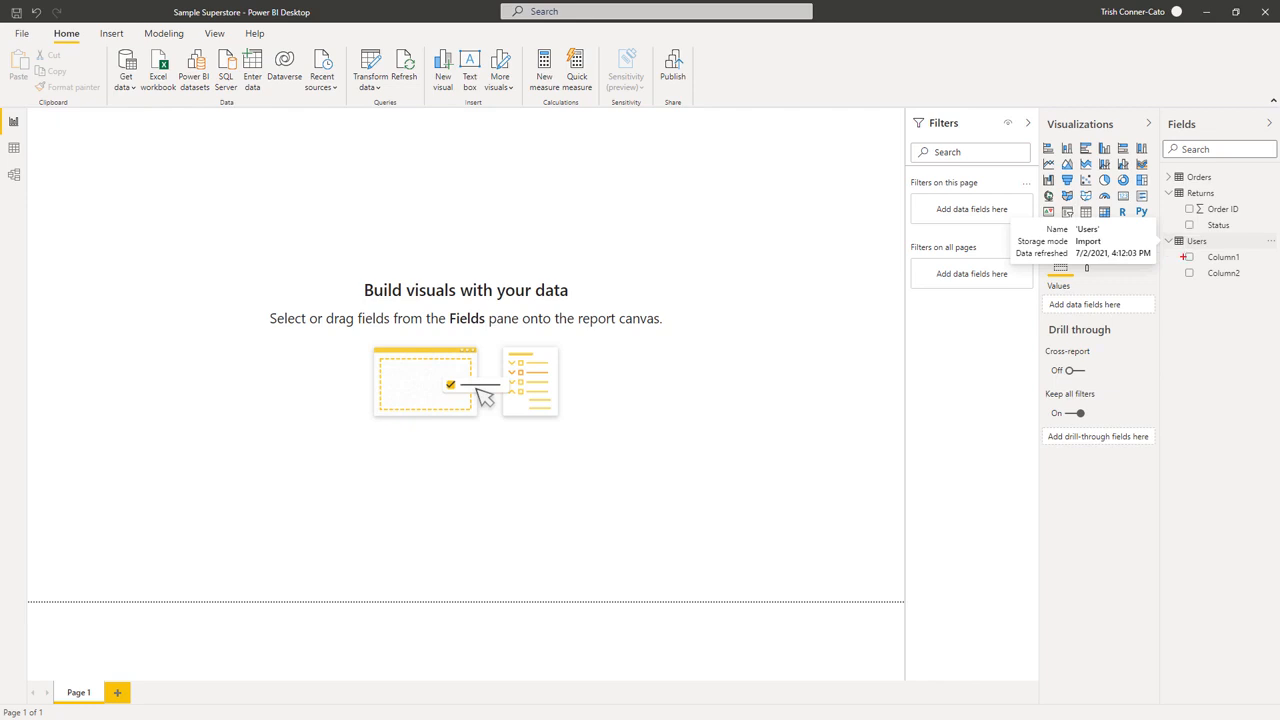
pyautogui.moveTo(1183, 257); pyautogui.dragTo(1108, 257)
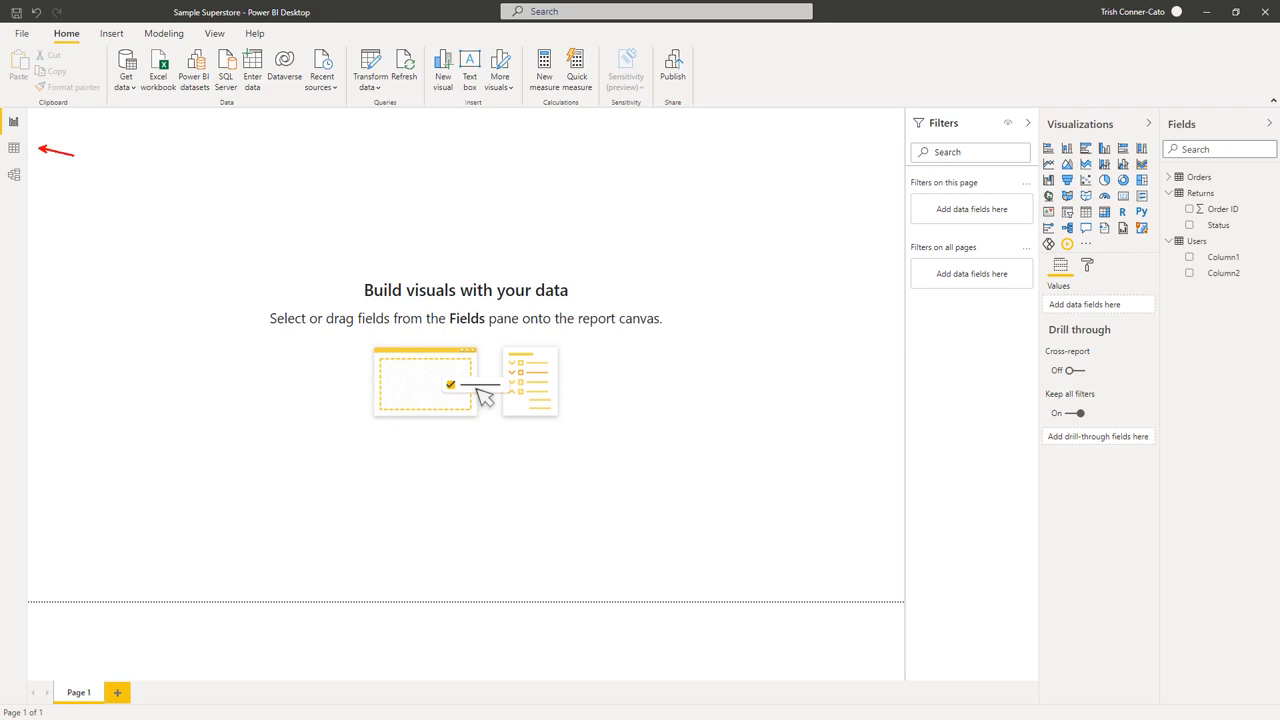
# Step: Show the imported rows in the data view and select the Profit column of the Orders table
pyautogui.moveTo(154, 149); pyautogui.dragTo(154, 147)
pyautogui.press('Escape')
pyautogui.click(14, 150)
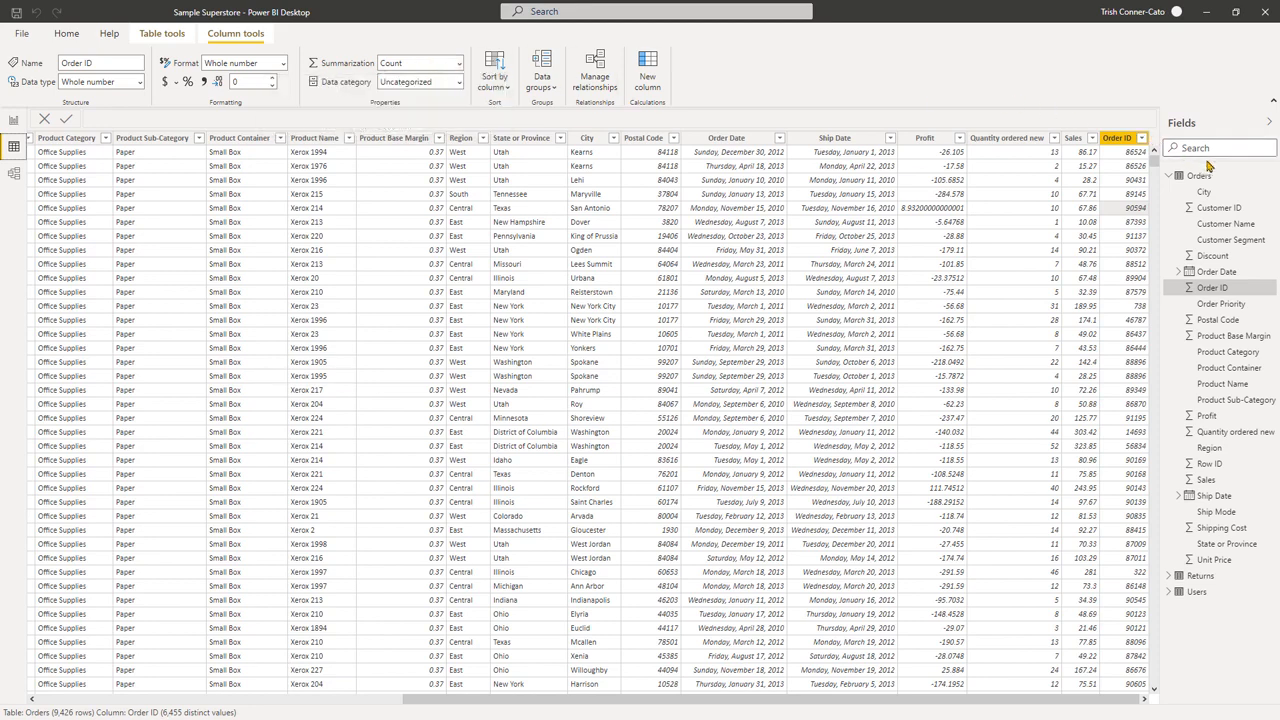
pyautogui.click(1208, 416)
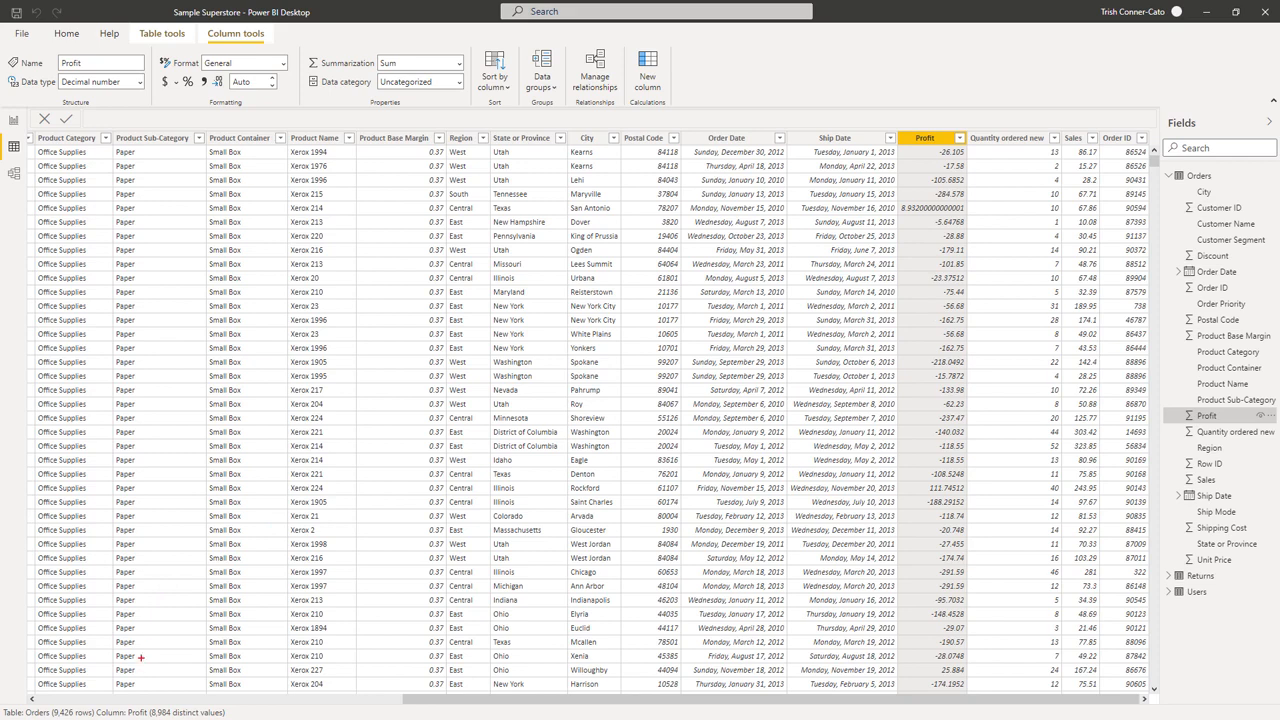
pyautogui.moveTo(132, 682); pyautogui.dragTo(147, 540)
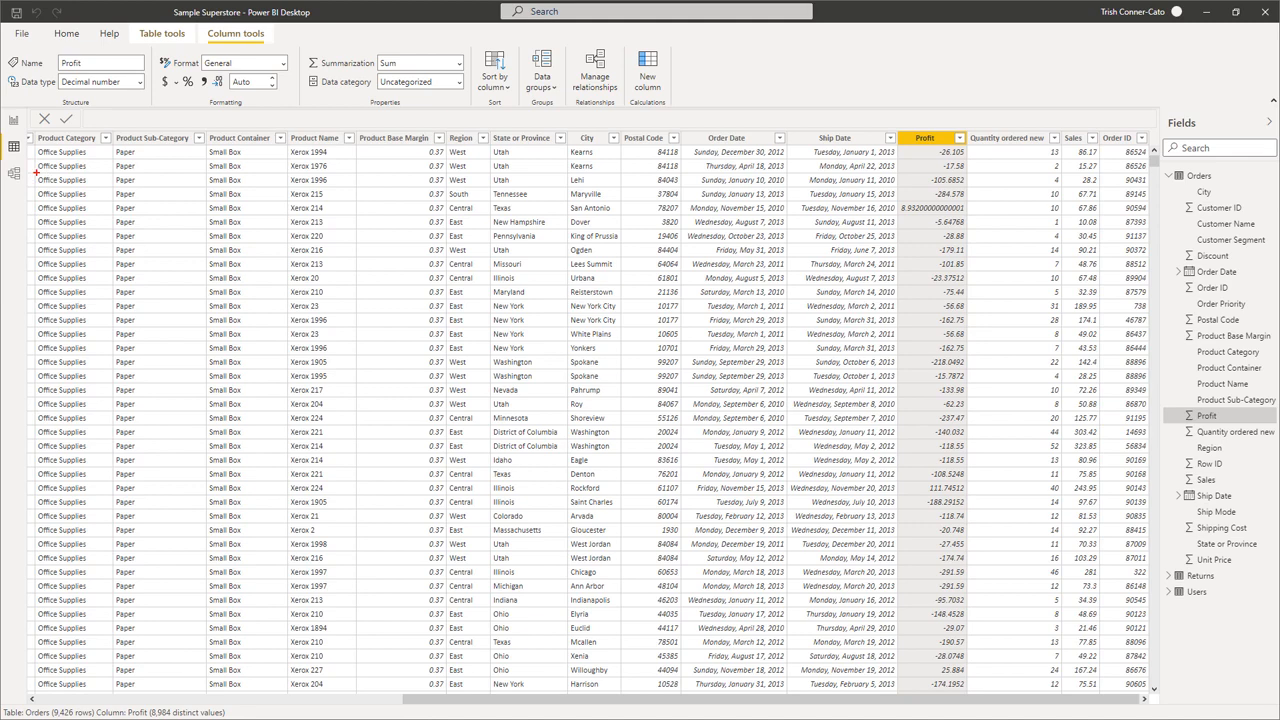
# Step: Show the Orders, Returns and Users tables in the model view
pyautogui.moveTo(36, 173); pyautogui.dragTo(118, 174)
pyautogui.press('Escape')
pyautogui.click(14, 175)
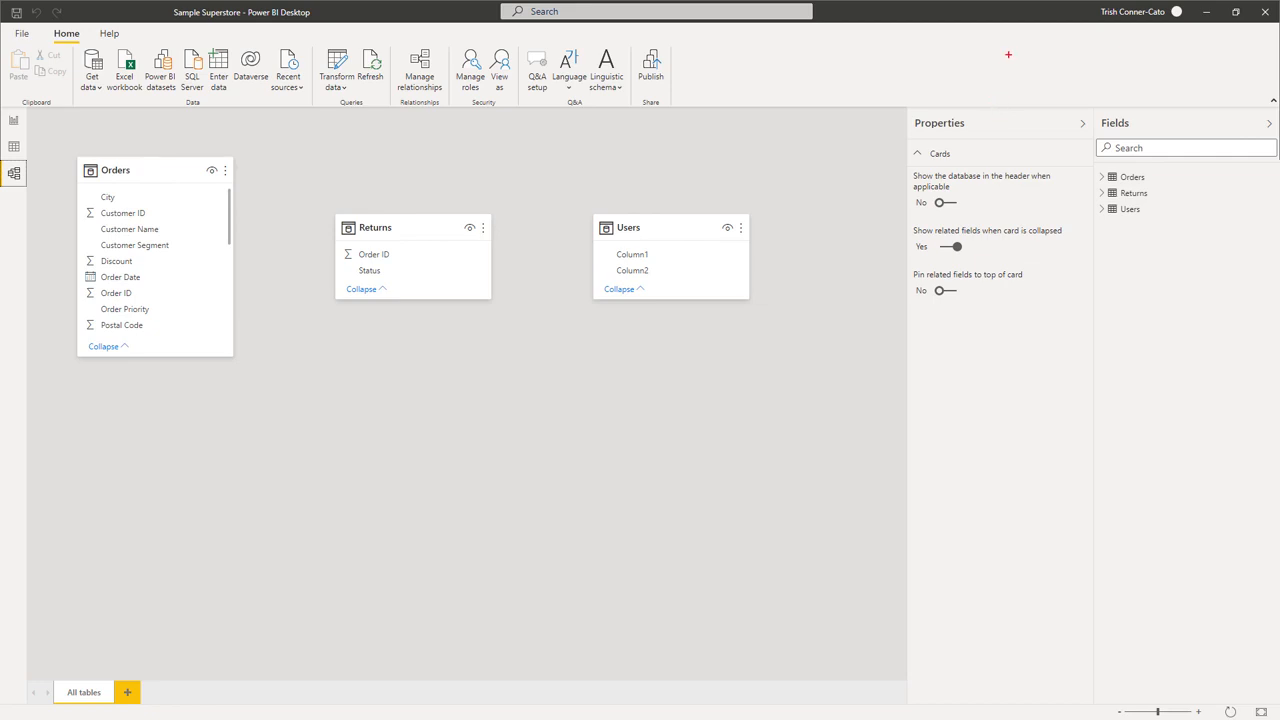
pyautogui.moveTo(998, 57); pyautogui.dragTo(999, 98)
pyautogui.moveTo(90, 672); pyautogui.dragTo(97, 603)
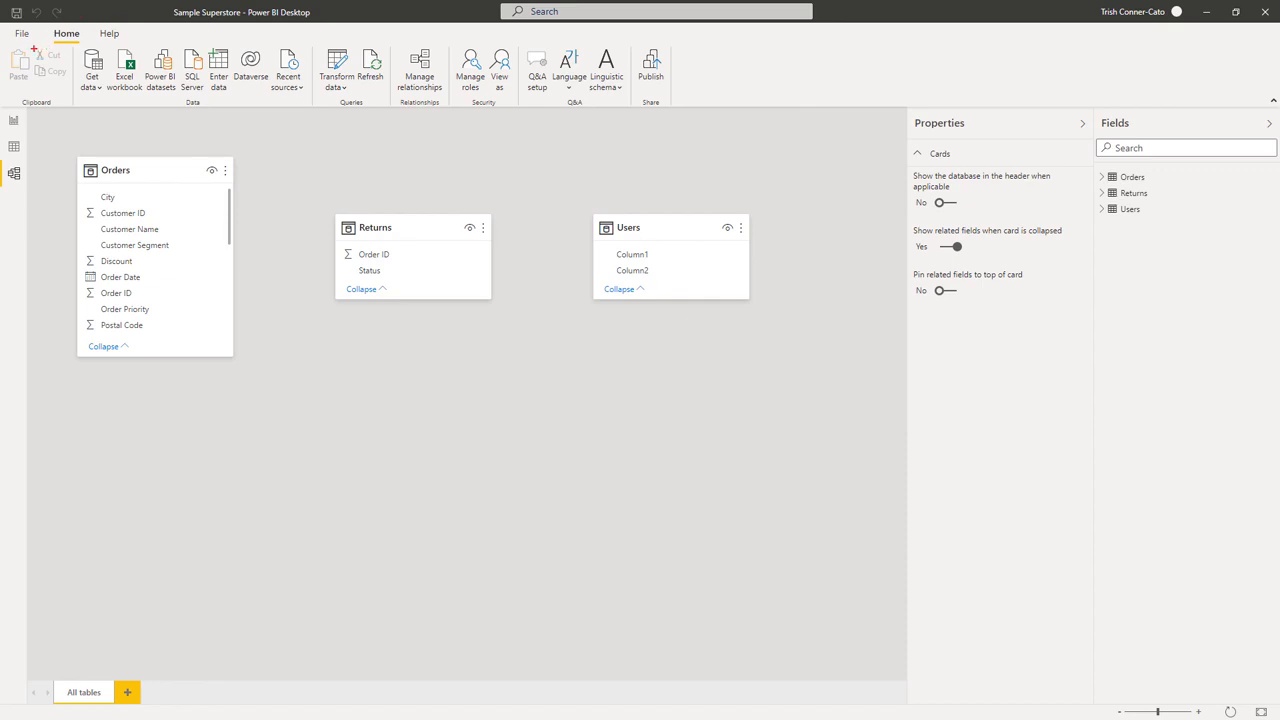
# Step: Create a new blank report
pyautogui.moveTo(24, 46); pyautogui.dragTo(24, 105)
pyautogui.click(22, 36)
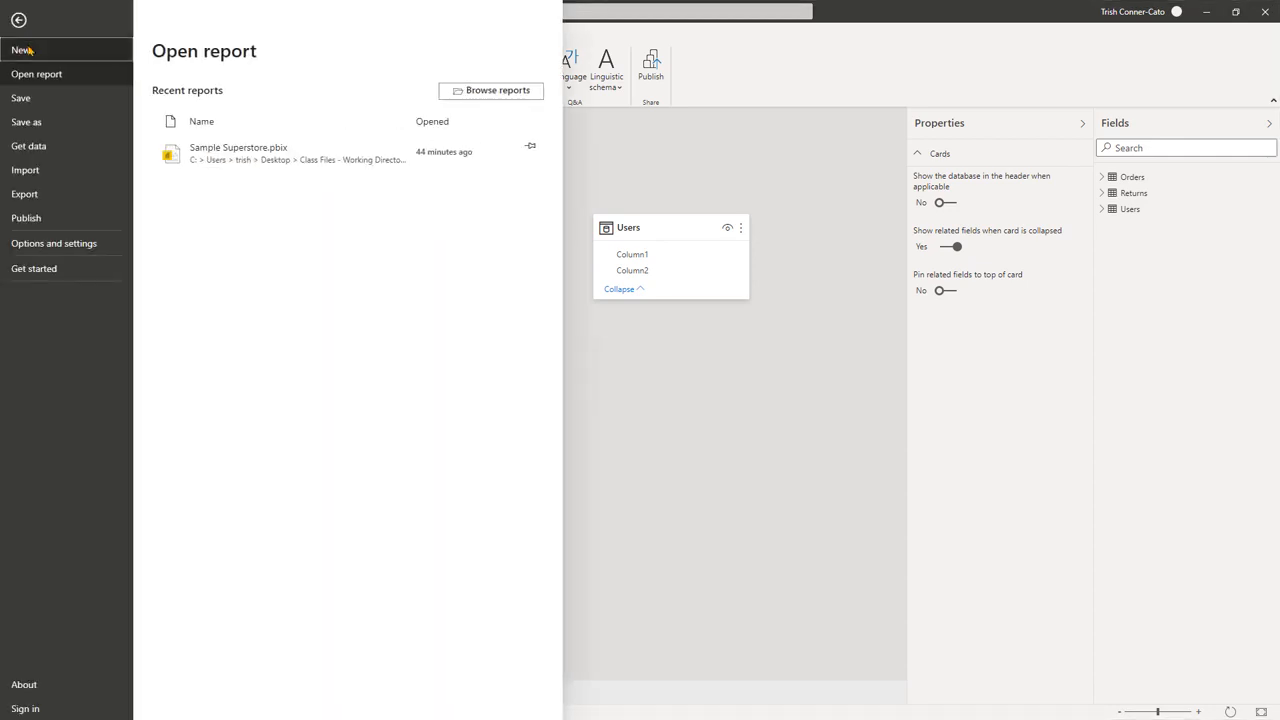
pyautogui.click(22, 50)
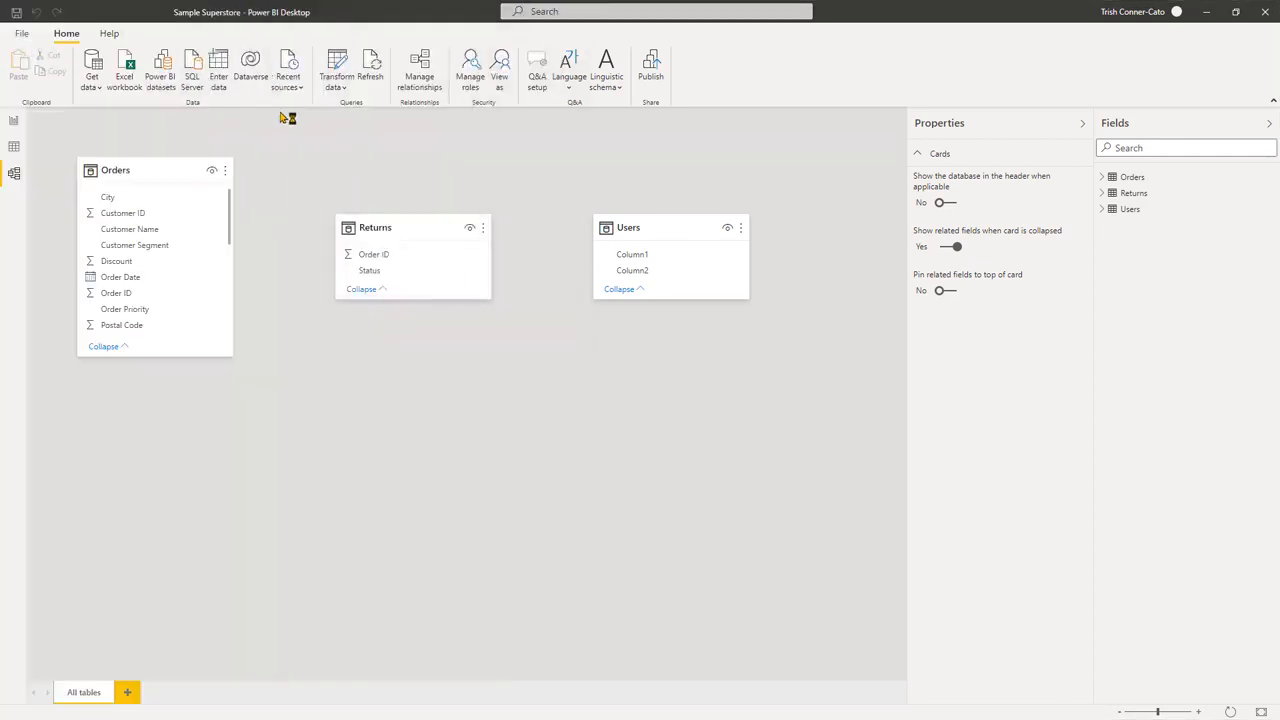
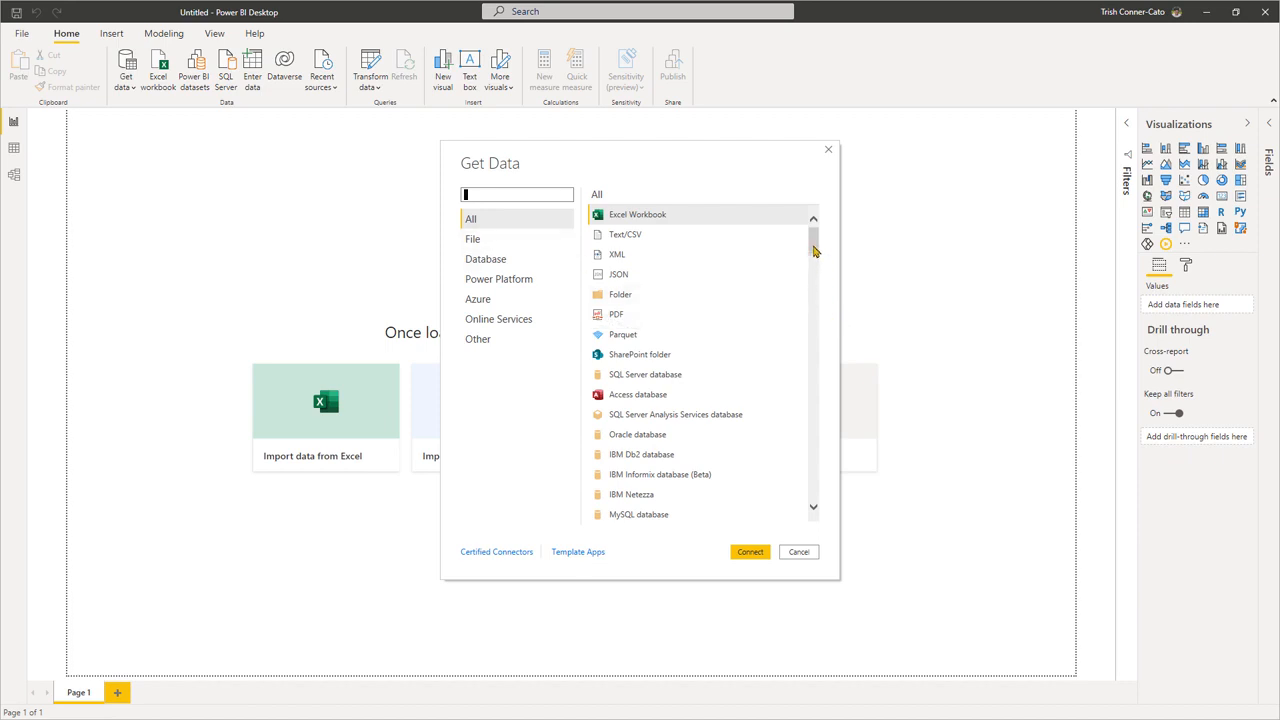
# Step: Browse the available data source connectors, first the complete list and then the Other category
pyautogui.moveTo(814, 250); pyautogui.dragTo(818, 289)
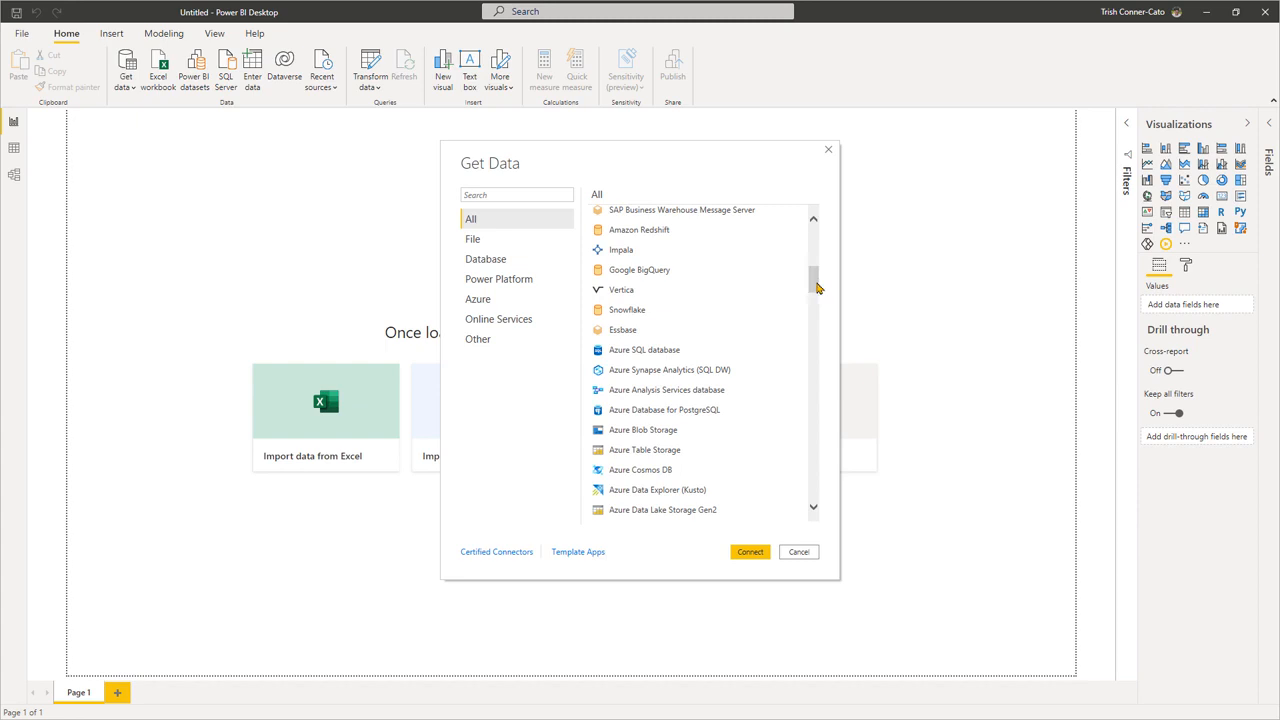
pyautogui.moveTo(816, 287); pyautogui.dragTo(815, 334)
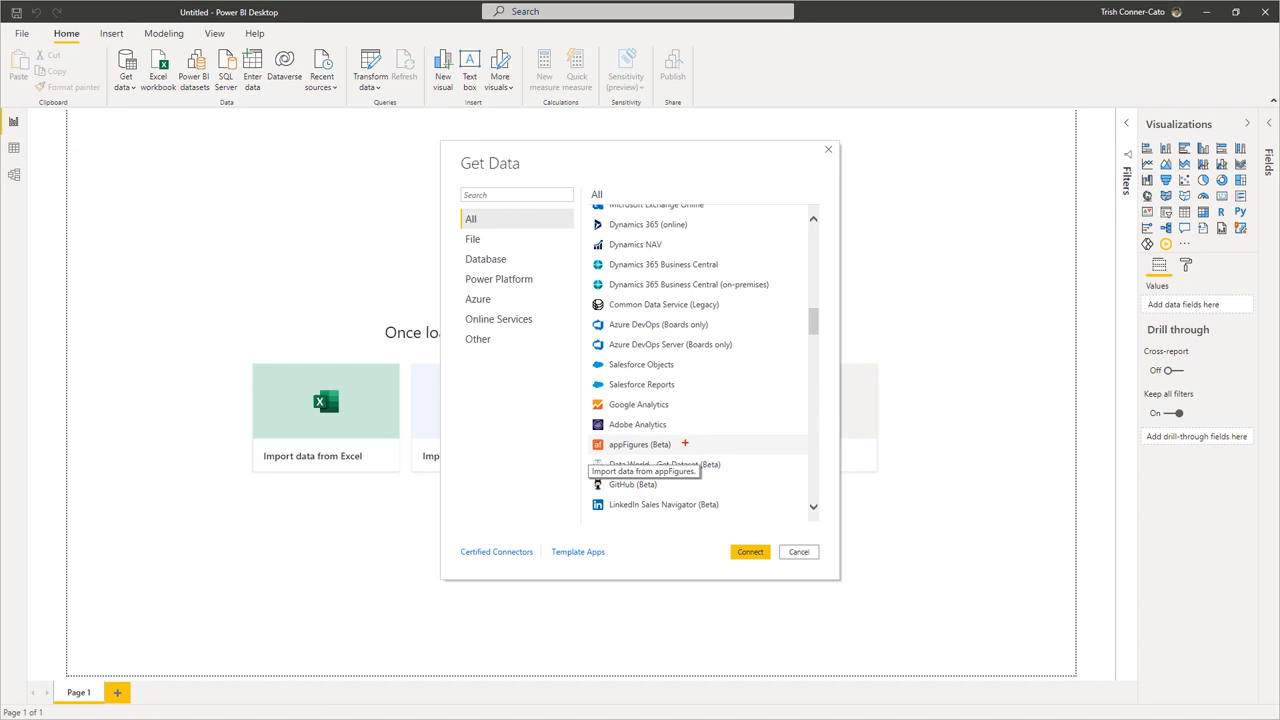
pyautogui.moveTo(685, 446); pyautogui.dragTo(742, 446)
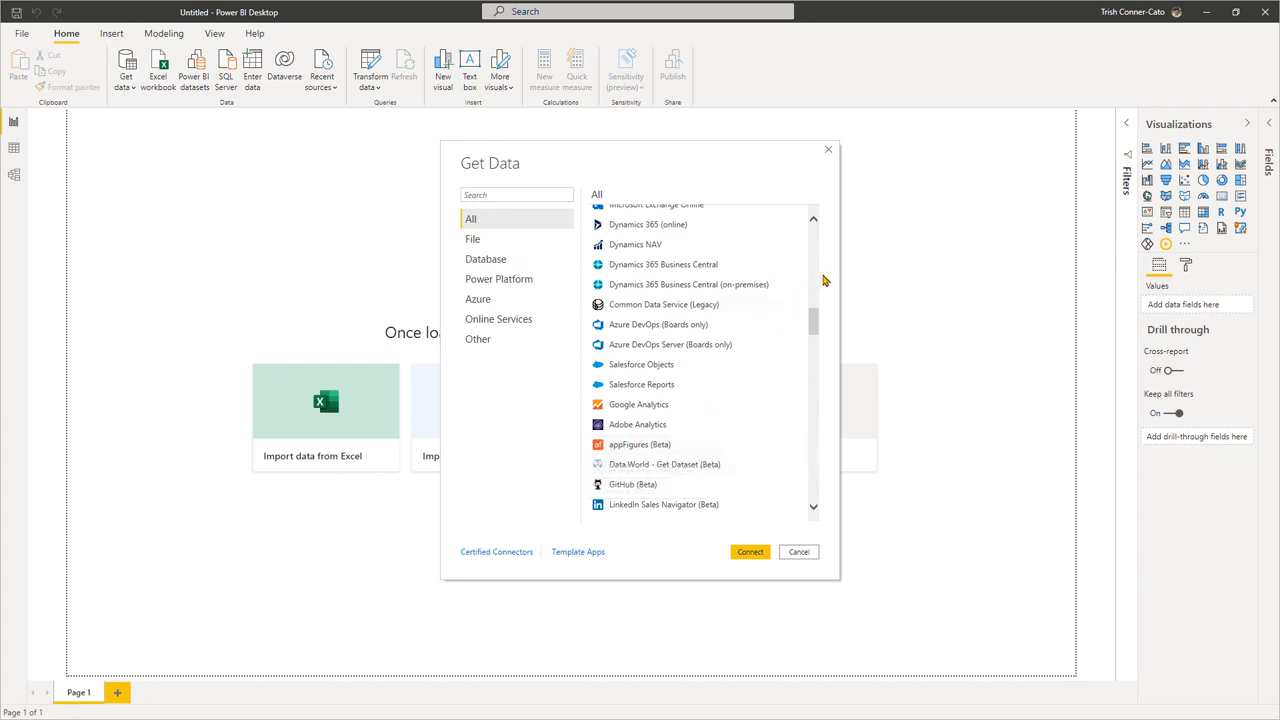
pyautogui.click(475, 343)
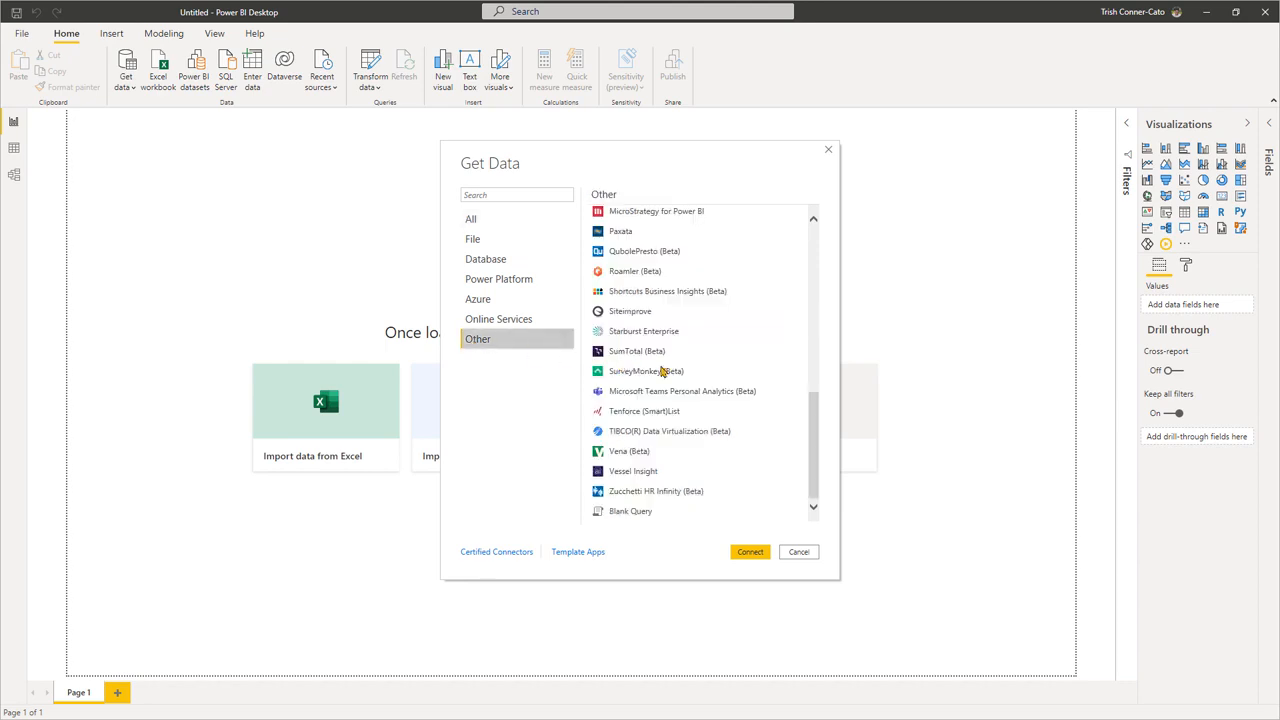
pyautogui.moveTo(816, 437); pyautogui.dragTo(816, 238)
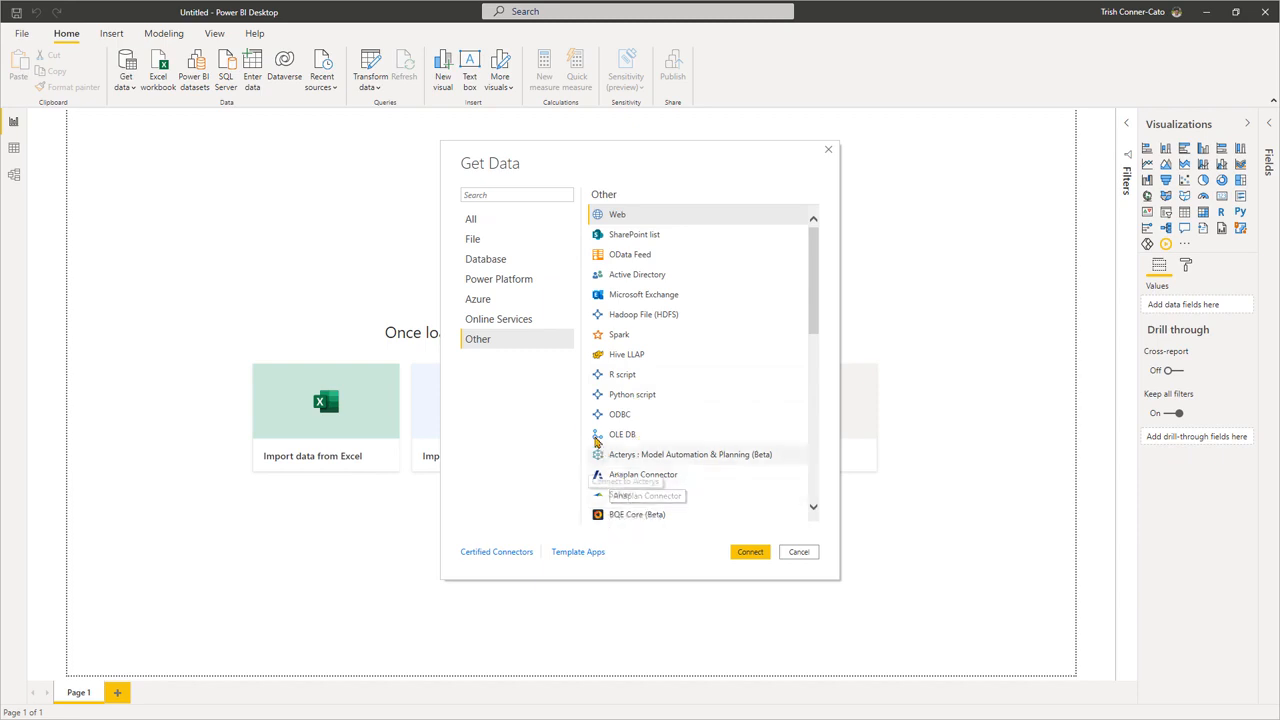
# Step: Connect the report to the Northwind Access database in the Class Files - Working Directory folder
pyautogui.click(485, 265)
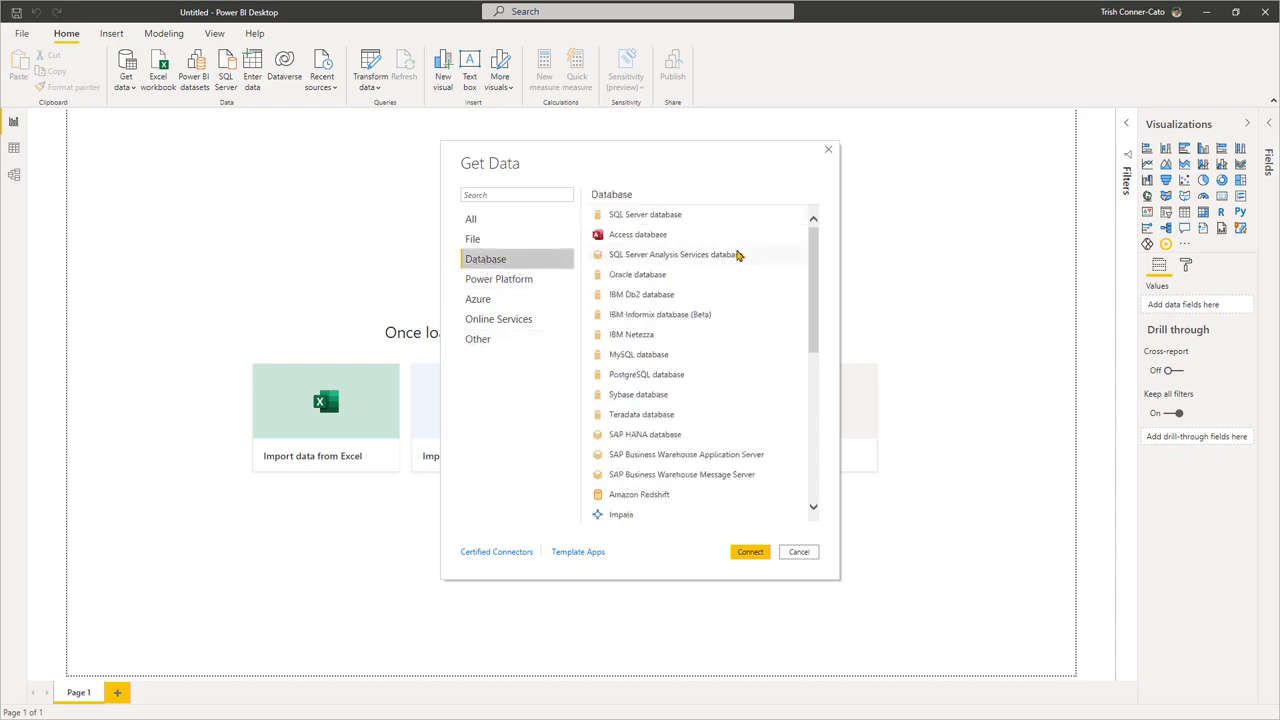
pyautogui.click(638, 238)
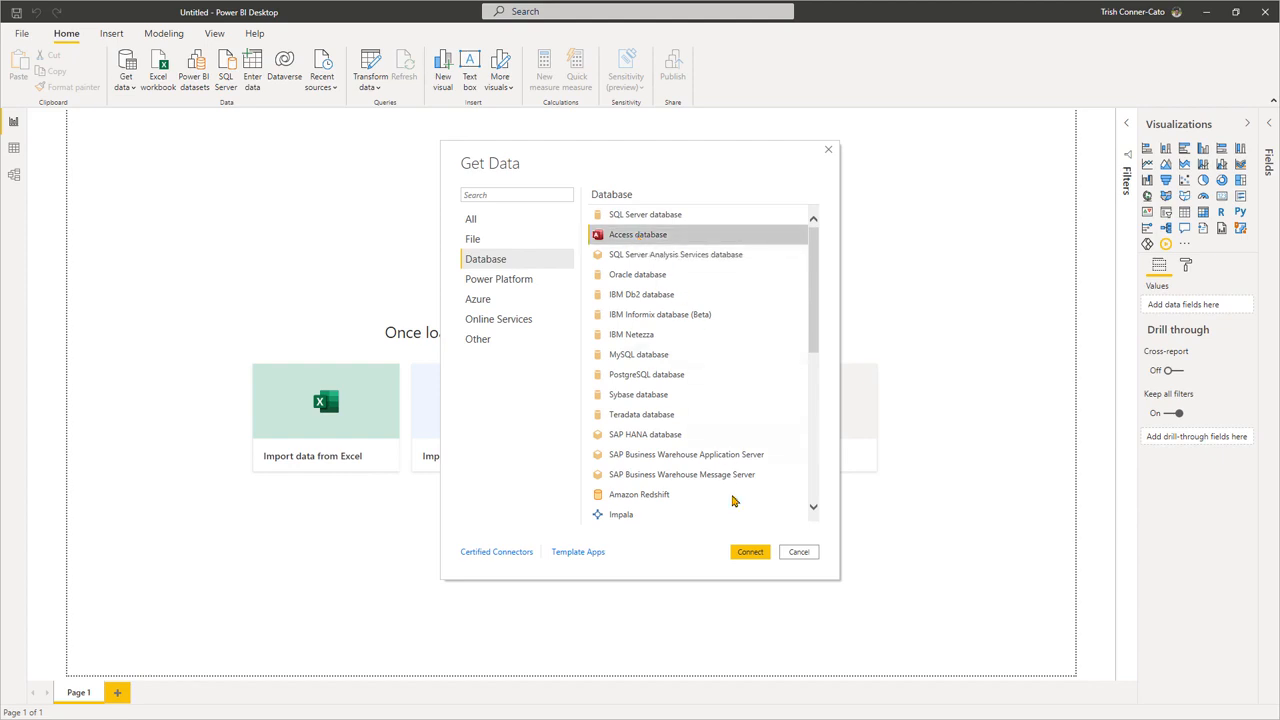
pyautogui.click(749, 554)
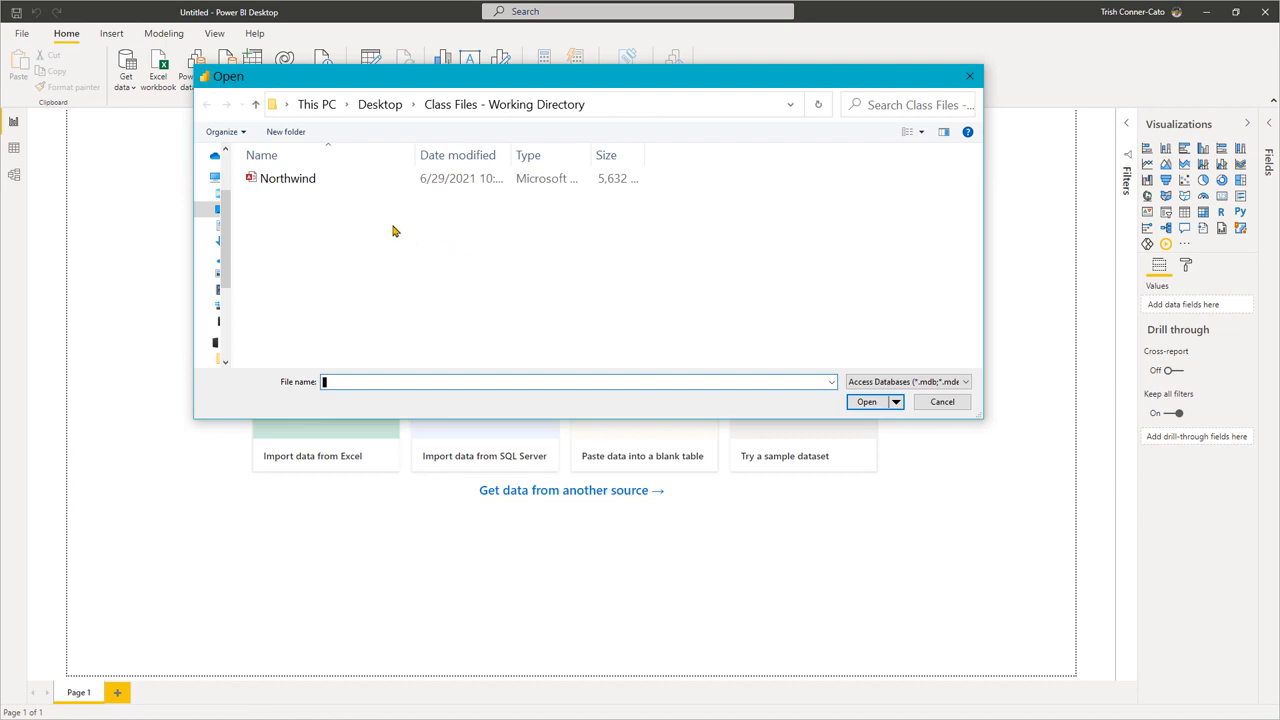
pyautogui.doubleClick(310, 178)
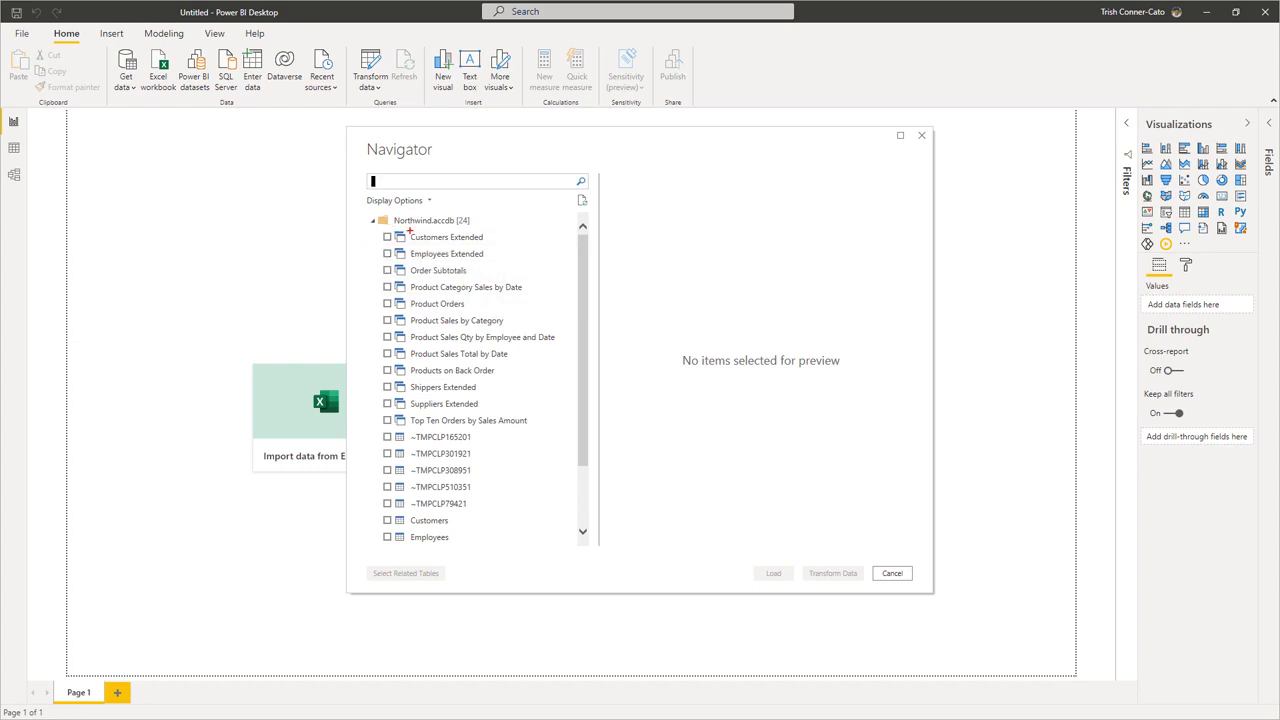
# Step: Select the Customers, Employees, Order Details, Products, Shippers and Suppliers tables of the Northwind database for import
pyautogui.moveTo(409, 230); pyautogui.dragTo(472, 221)
pyautogui.press('Escape')
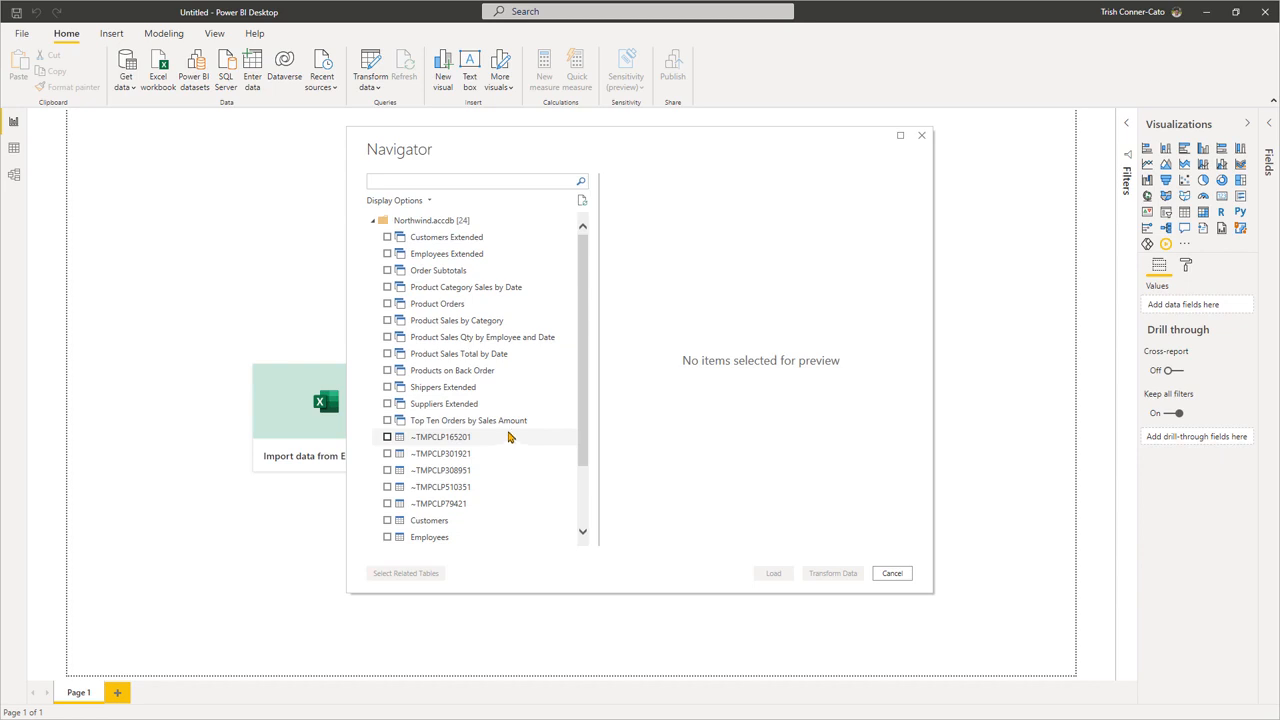
pyautogui.scroll(-3, 581, 440)
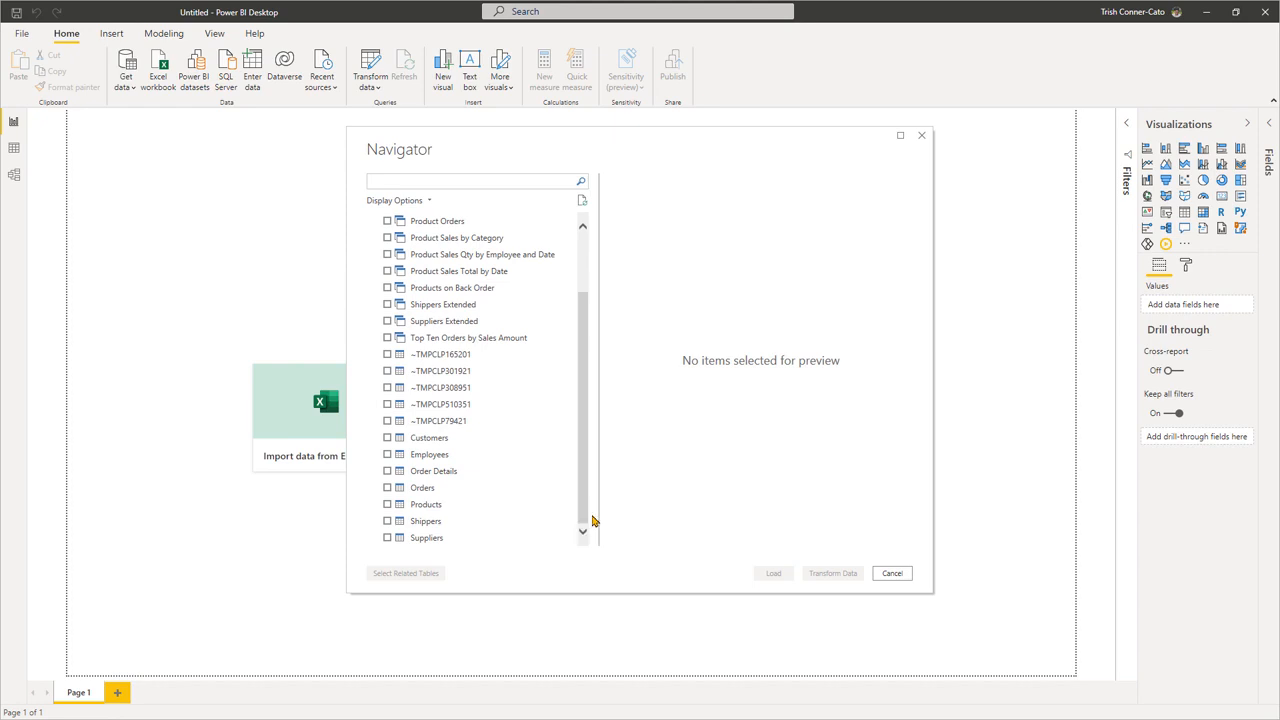
pyautogui.click(387, 438)
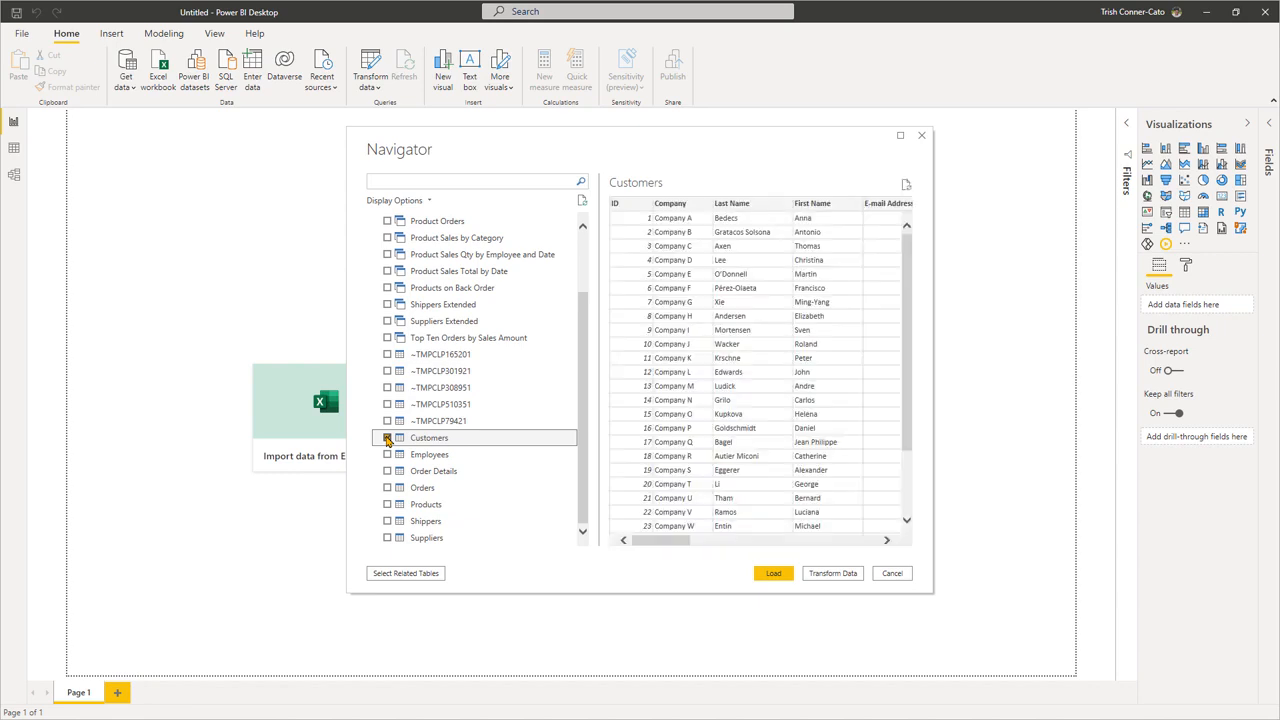
pyautogui.click(388, 438)
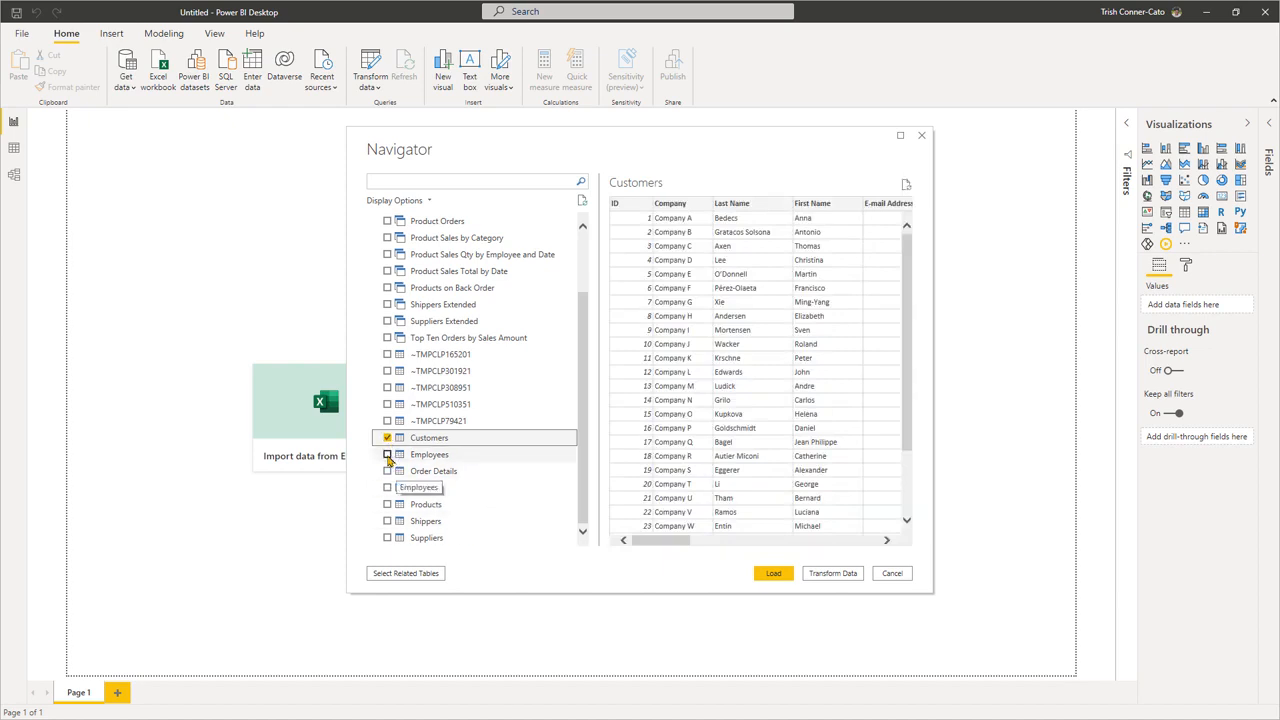
pyautogui.click(388, 455)
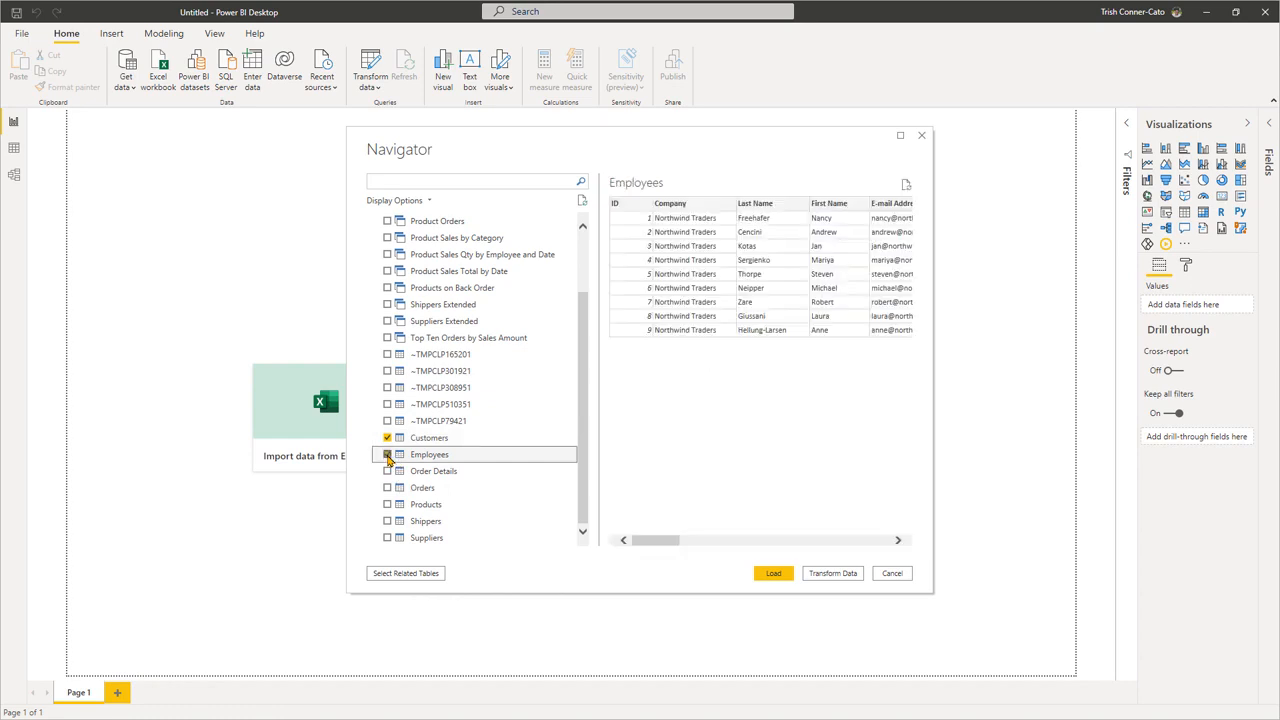
pyautogui.click(388, 471)
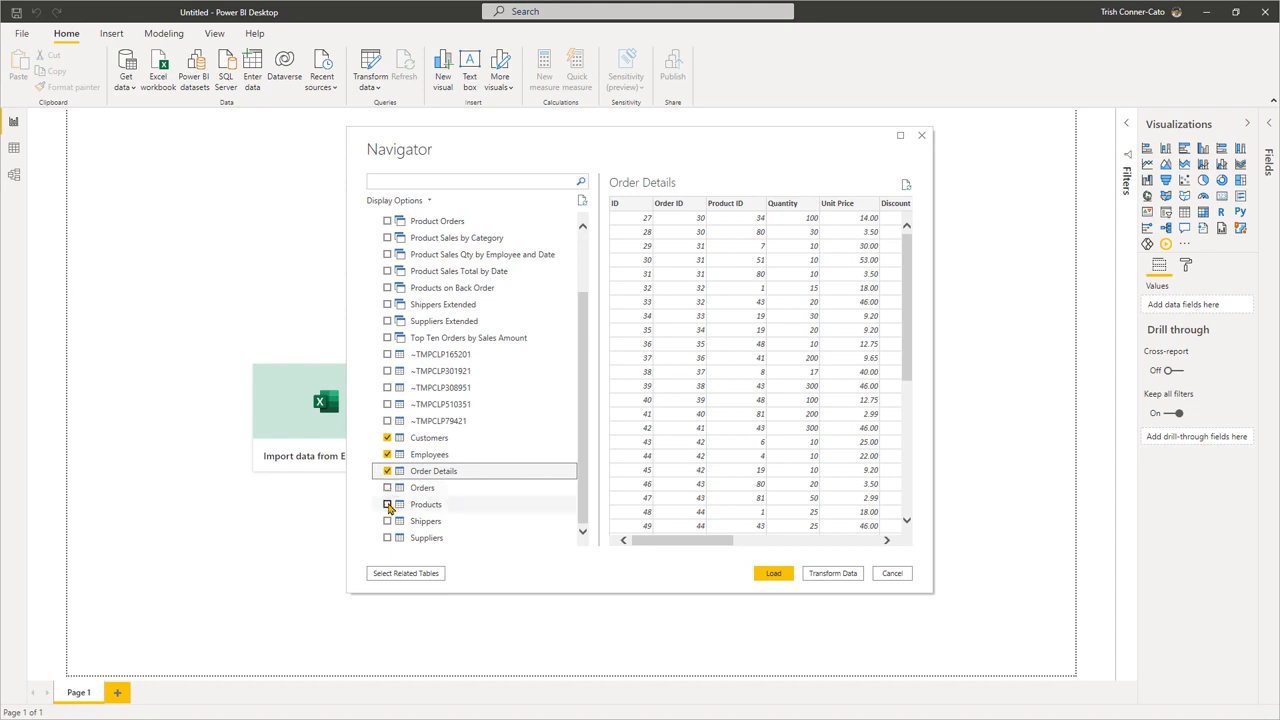
pyautogui.click(388, 506)
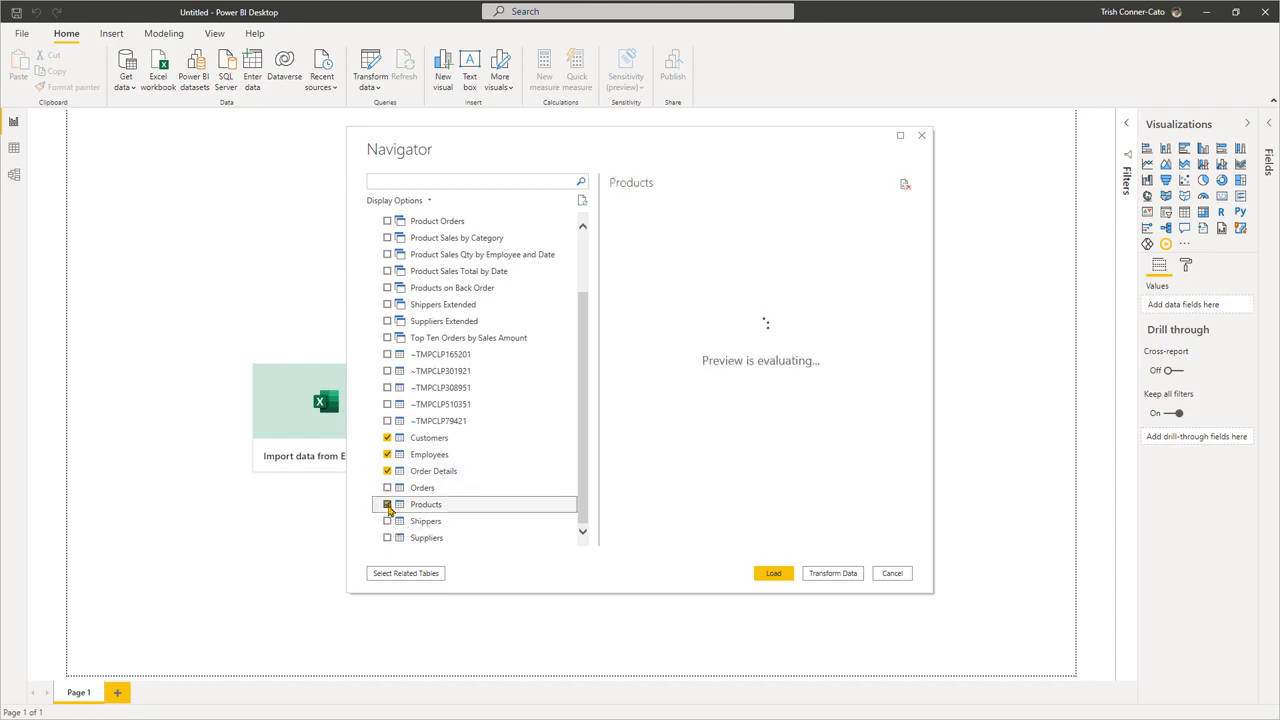
pyautogui.click(388, 522)
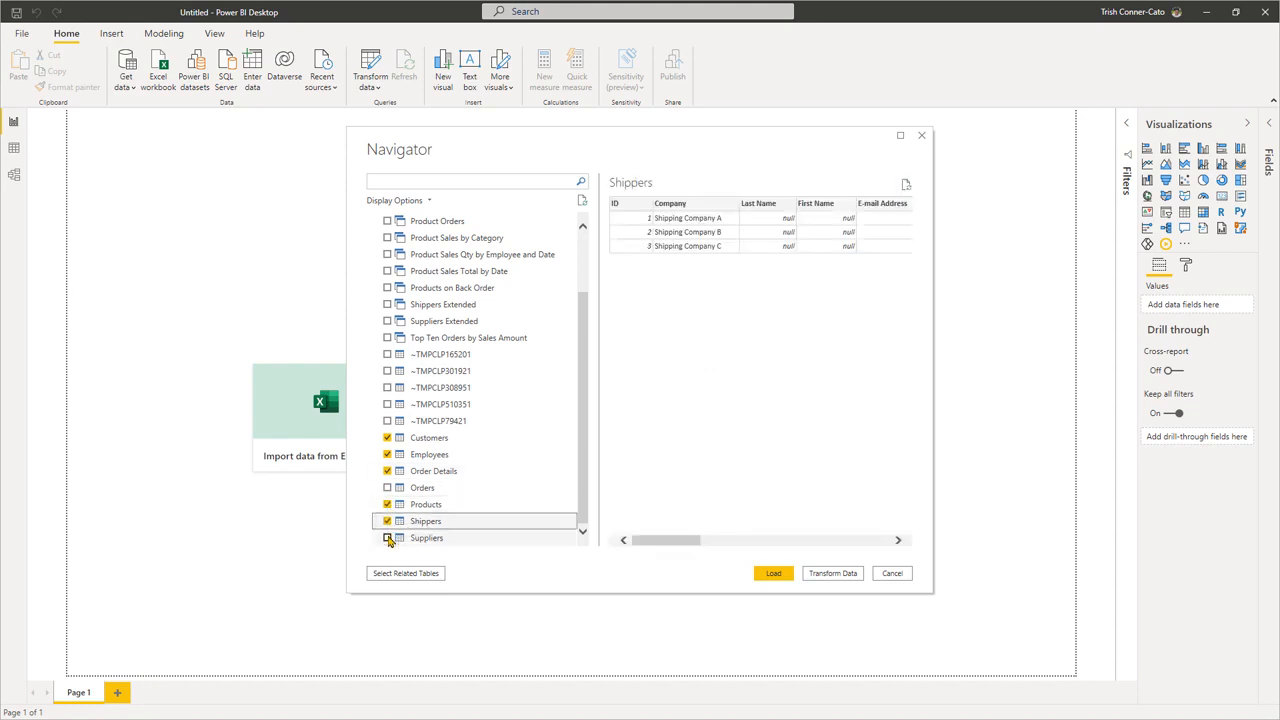
pyautogui.click(388, 538)
pyautogui.click(389, 539)
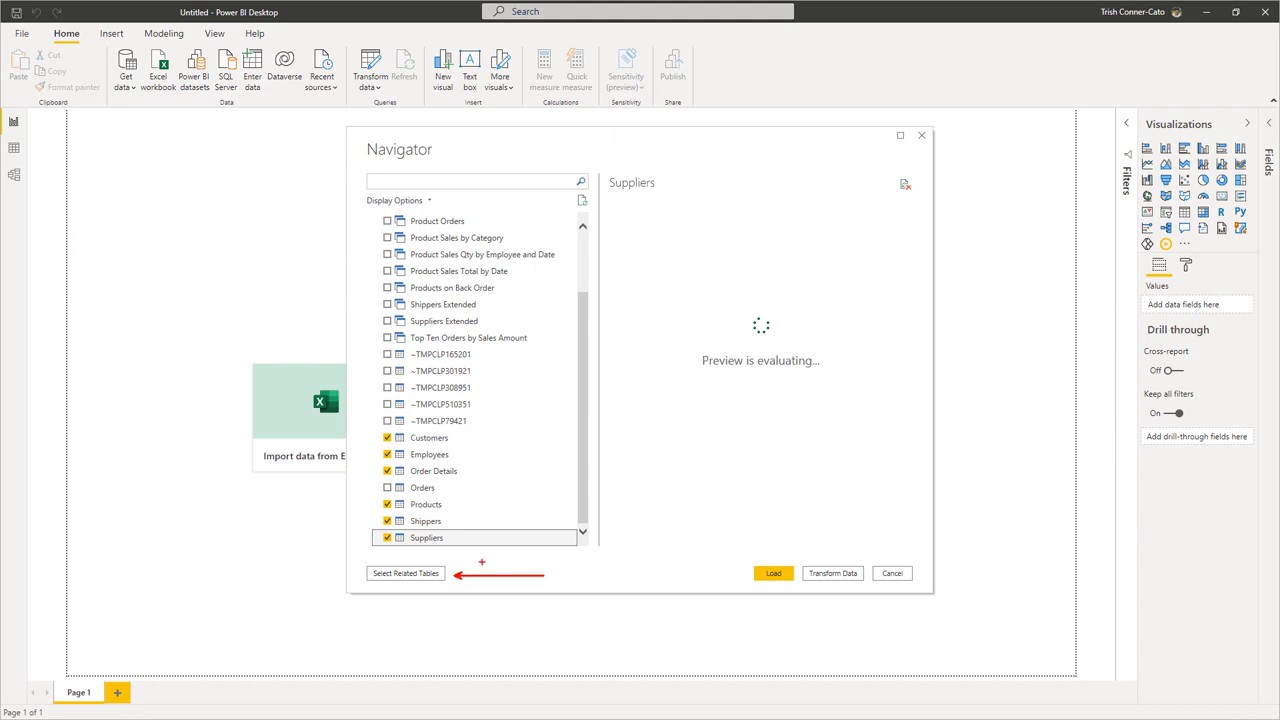
# Step: Add the related tables to the selection and load all selected Northwind tables into the report
pyautogui.click(404, 577)
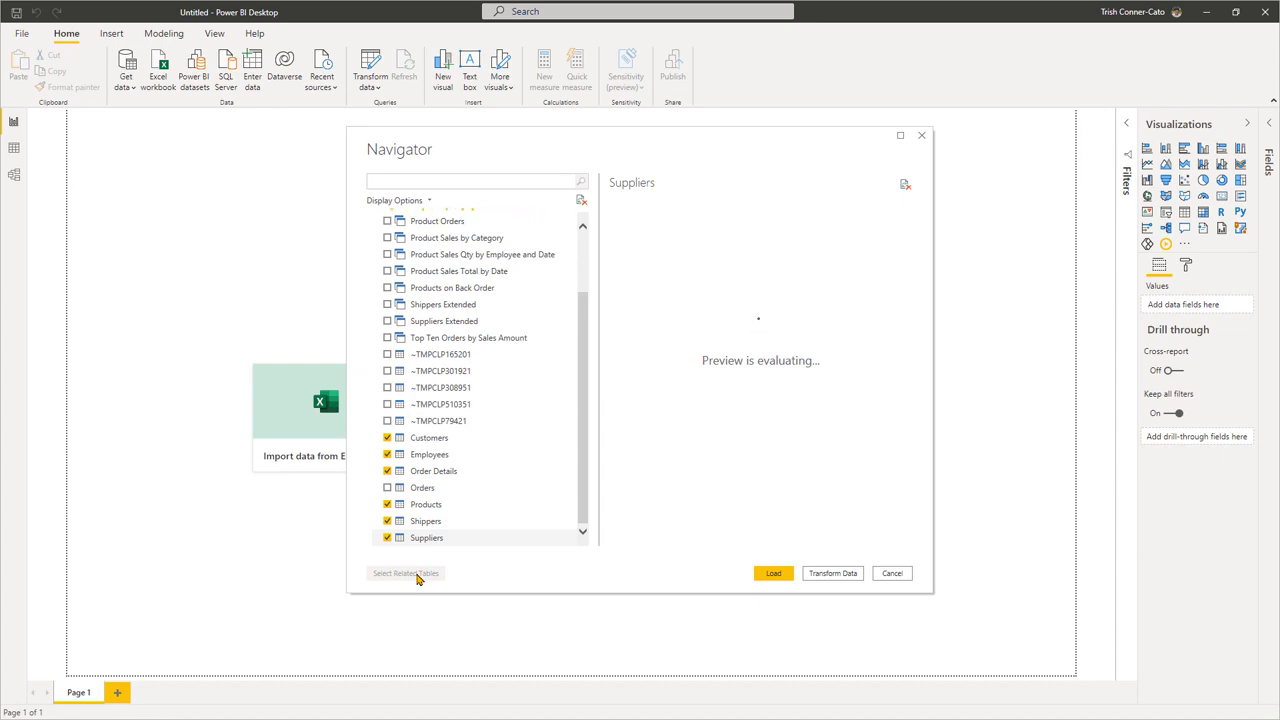
pyautogui.click(418, 574)
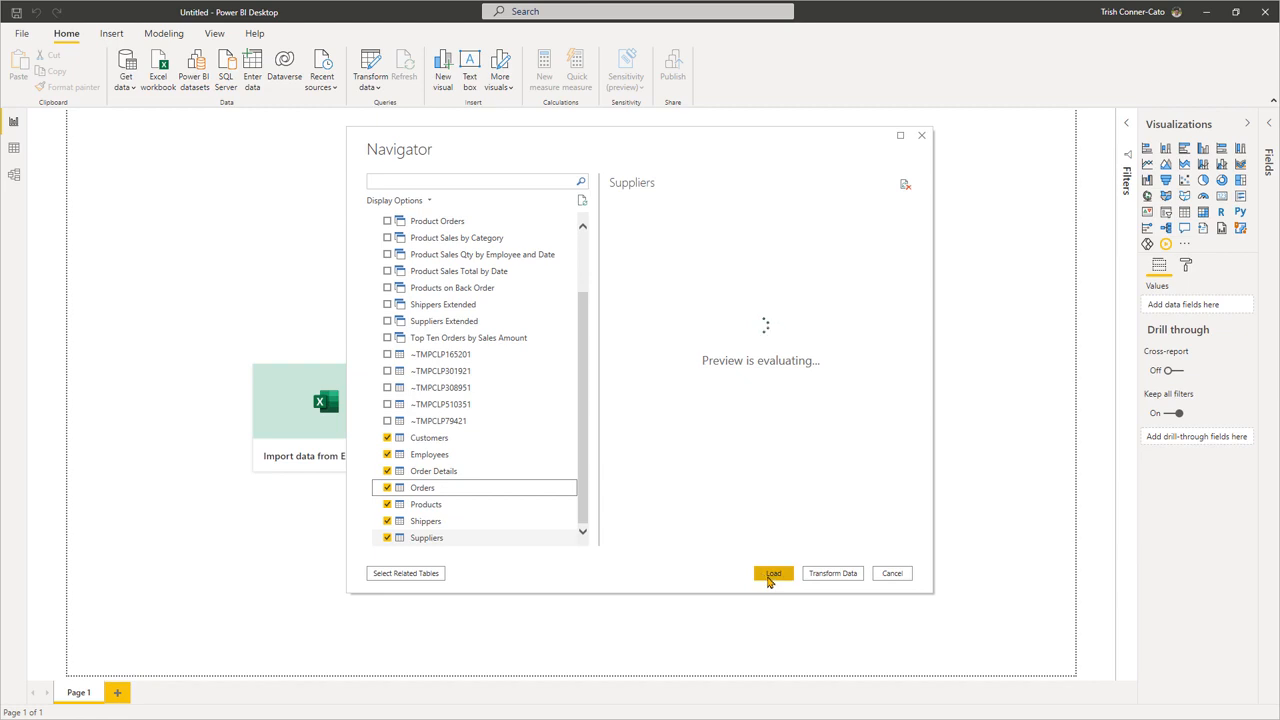
pyautogui.click(768, 578)
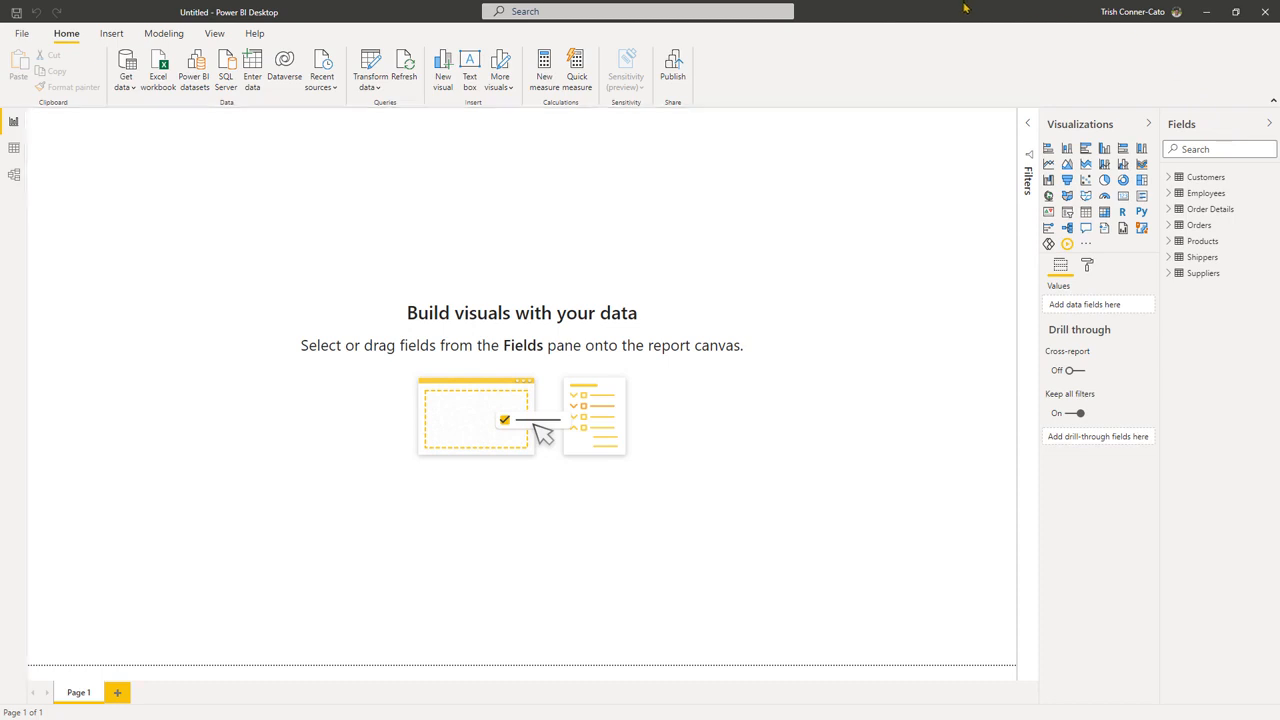
# Step: Save the report as a Power BI file named Northwind in the Class Files - Working Directory folder
pyautogui.click(17, 13)
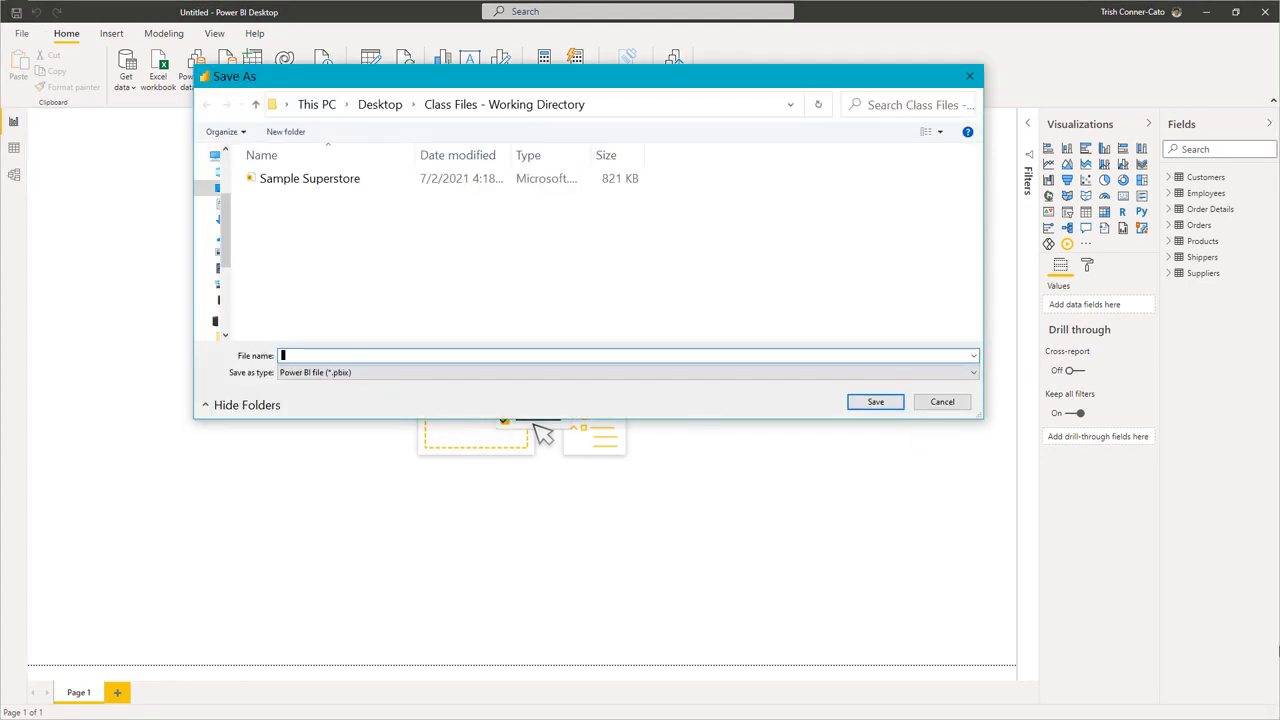
pyautogui.write('Northw')
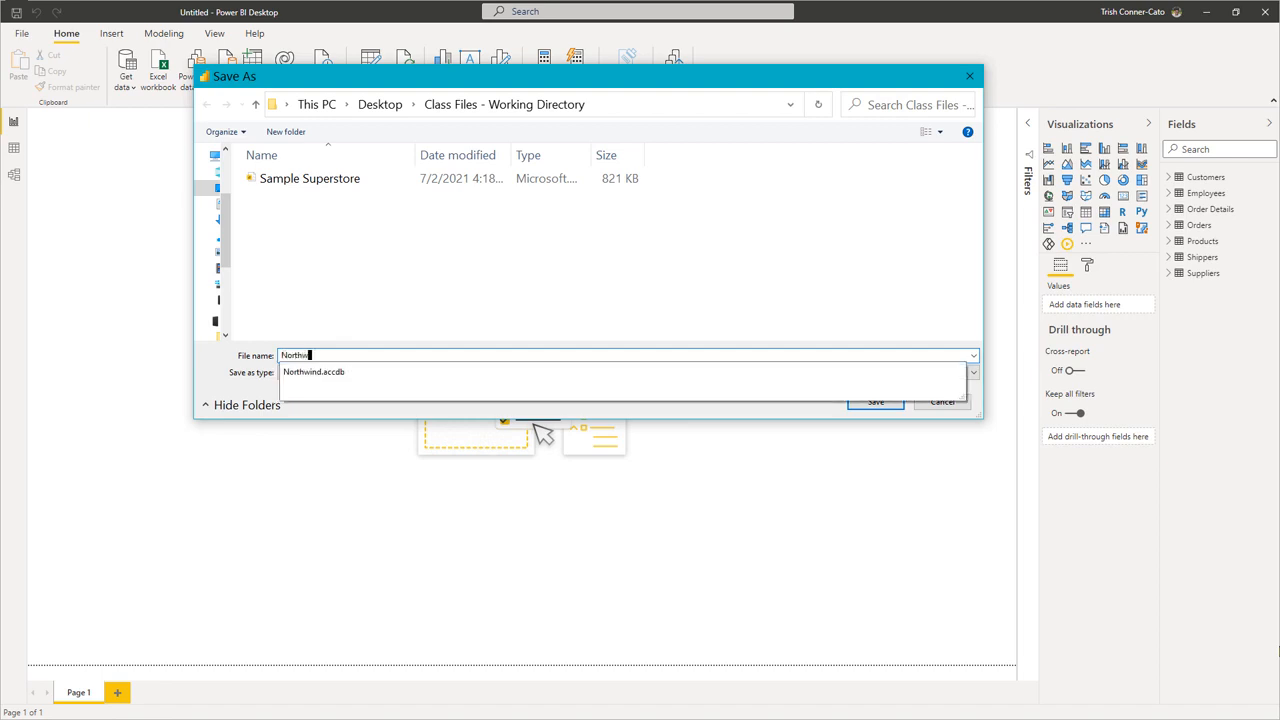
pyautogui.write('ind')
pyautogui.click(241, 363)
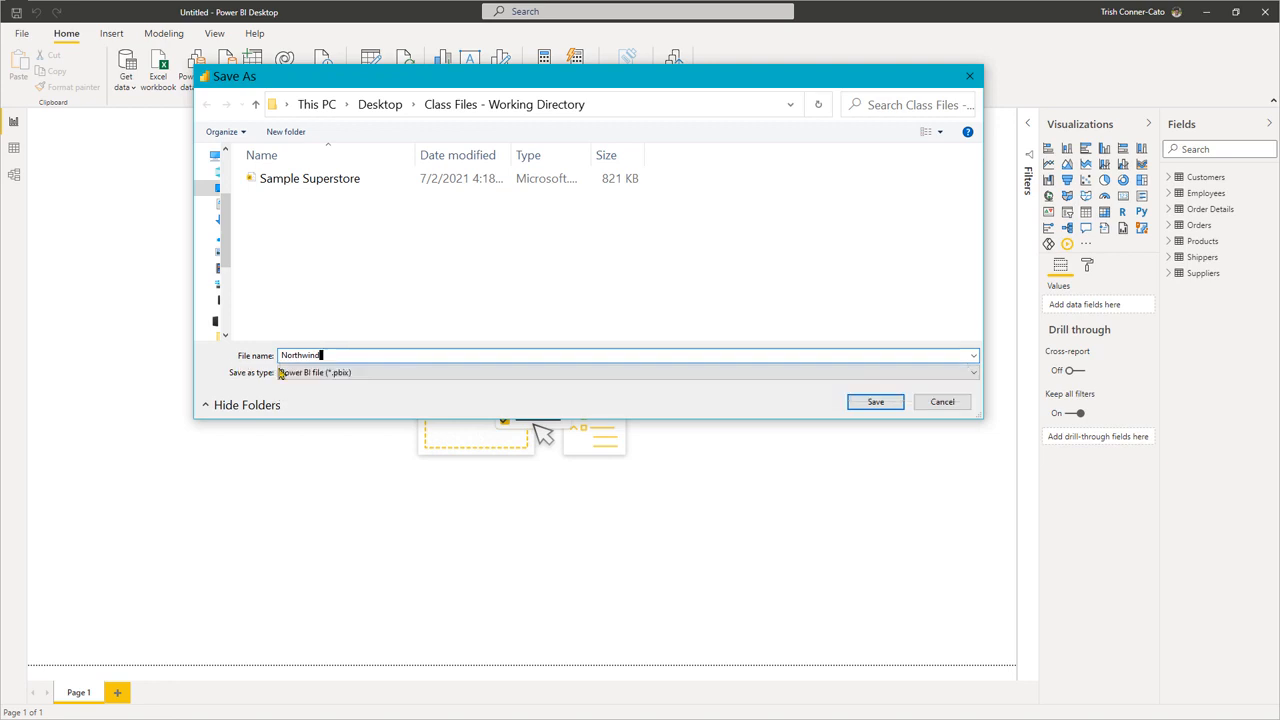
pyautogui.click(876, 403)
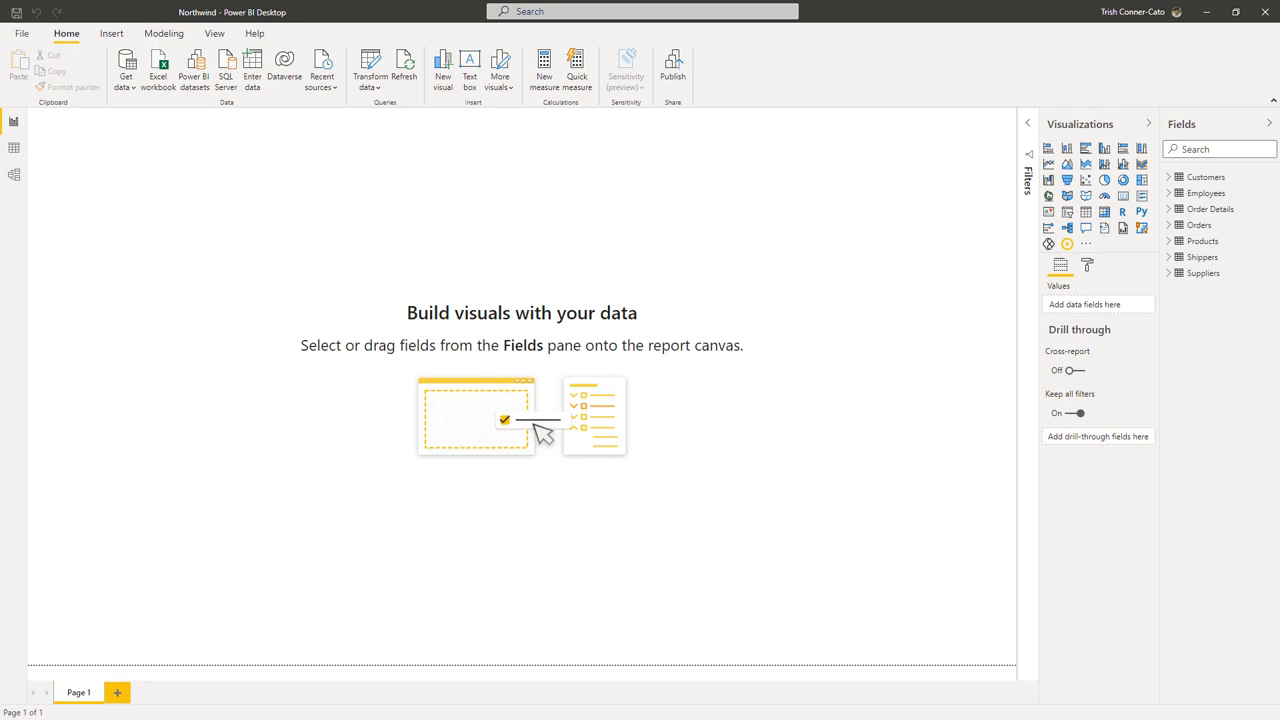
# Step: Show the table relationships in the model view and move the Order Details table farther from Orders, towards Products
pyautogui.click(14, 174)
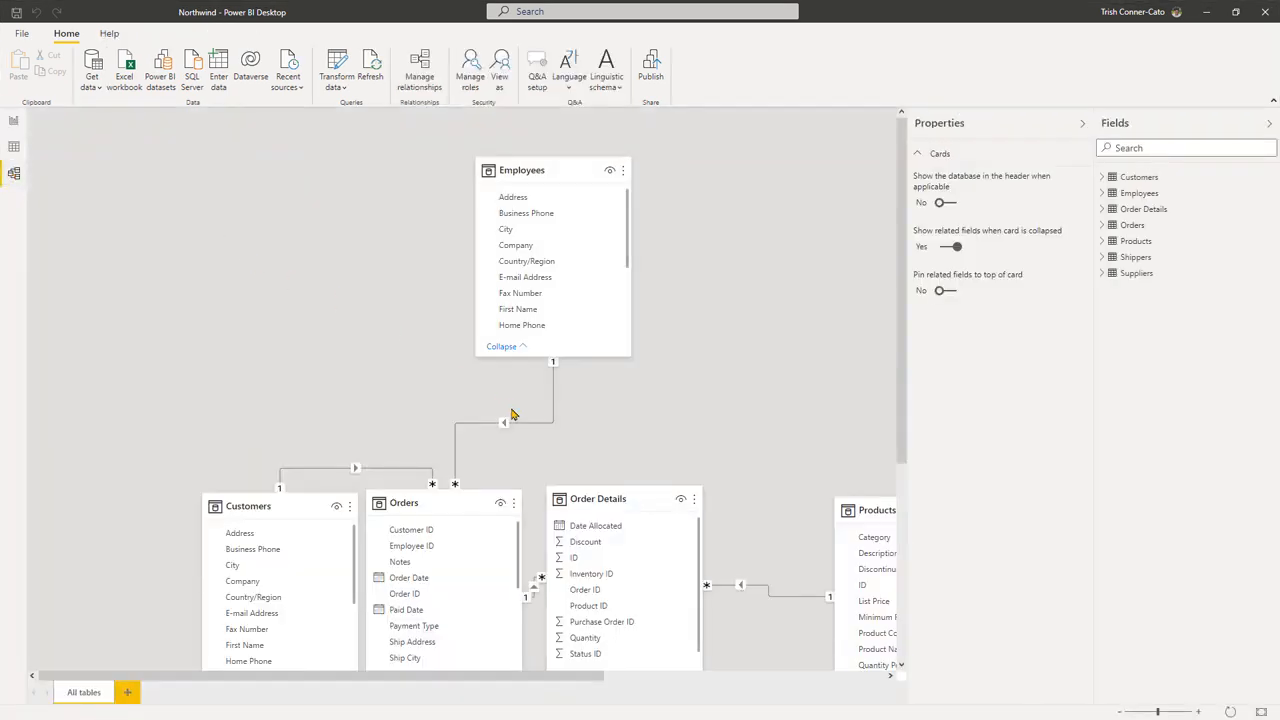
pyautogui.moveTo(414, 677); pyautogui.dragTo(494, 686)
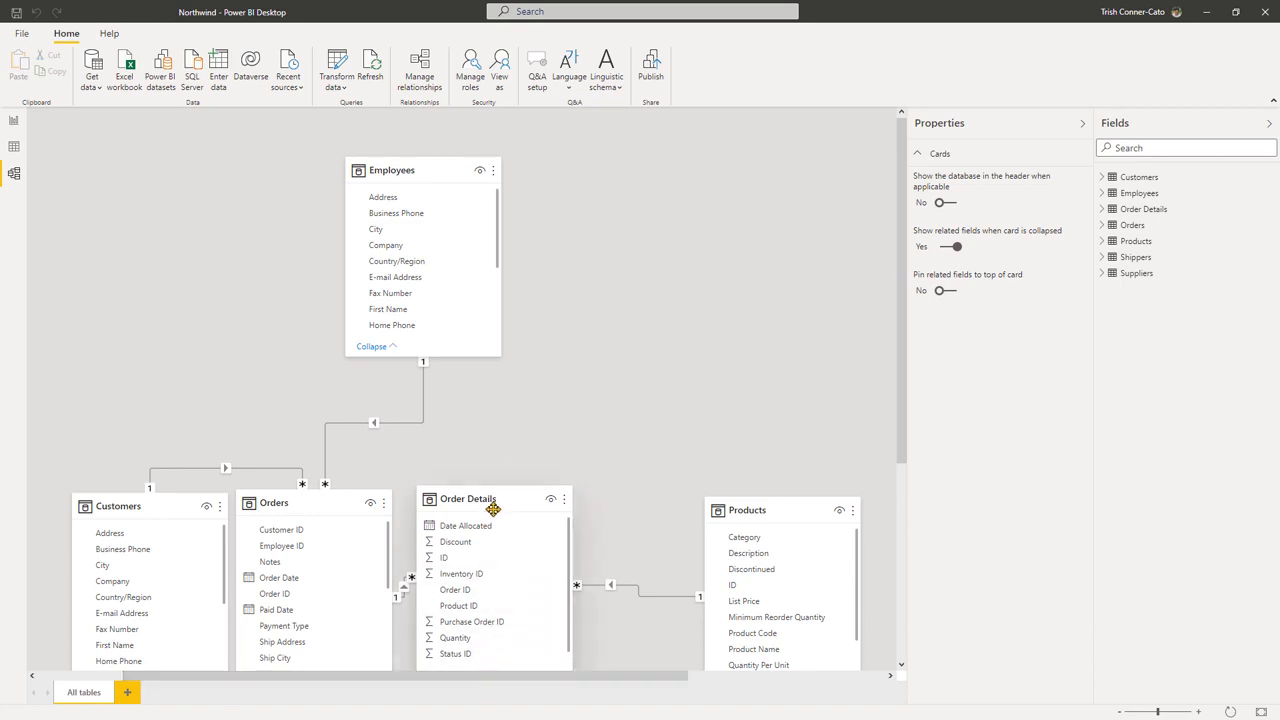
pyautogui.moveTo(501, 499); pyautogui.dragTo(541, 496)
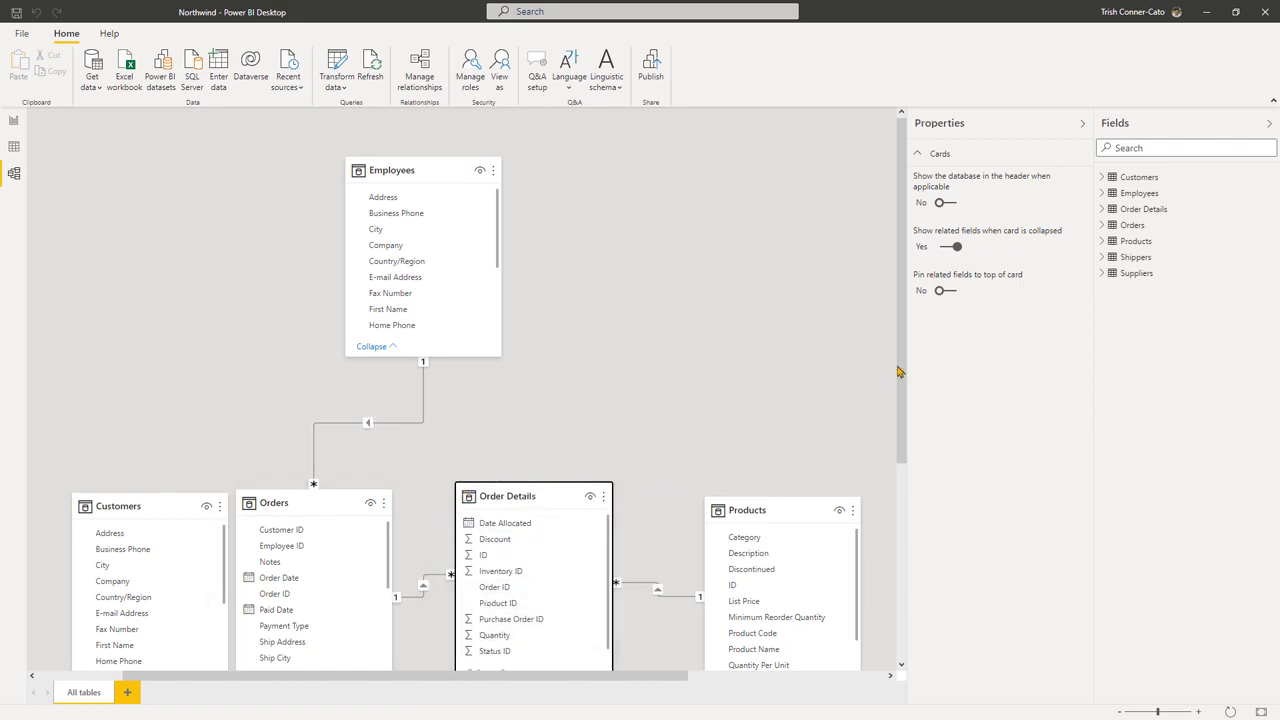
pyautogui.moveTo(903, 397); pyautogui.dragTo(899, 501)
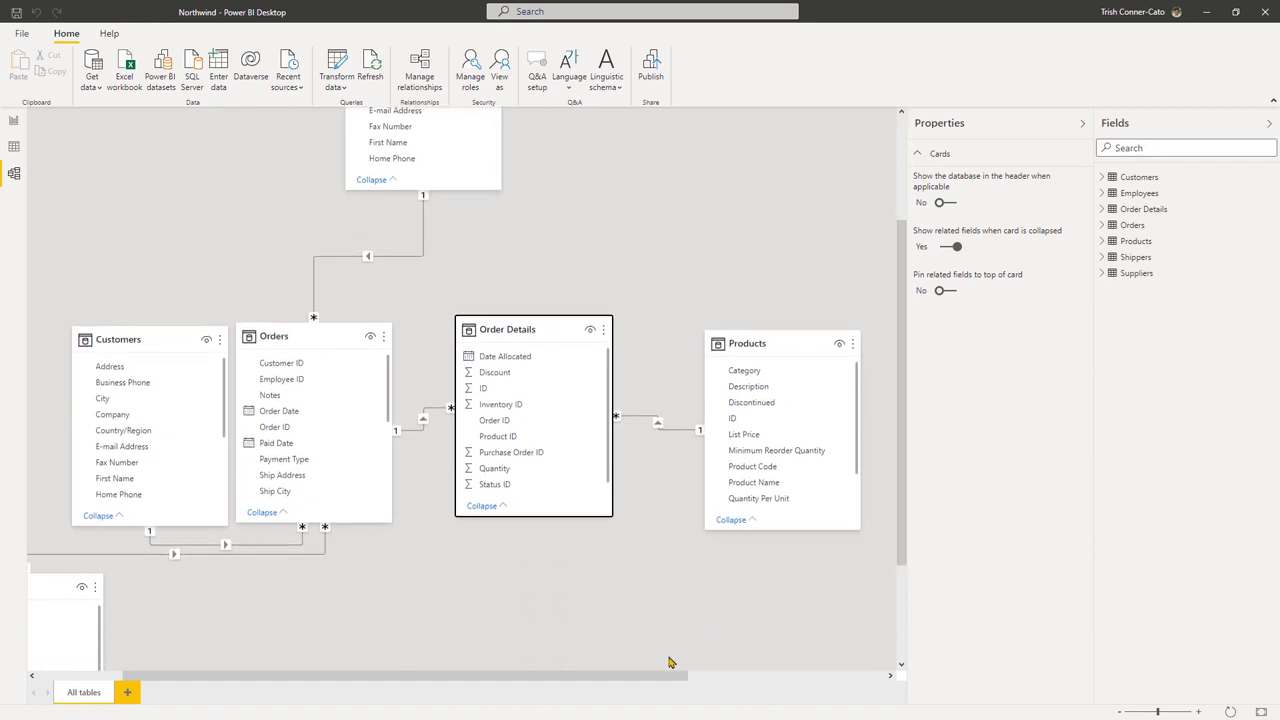
pyautogui.moveTo(652, 680); pyautogui.dragTo(567, 679)
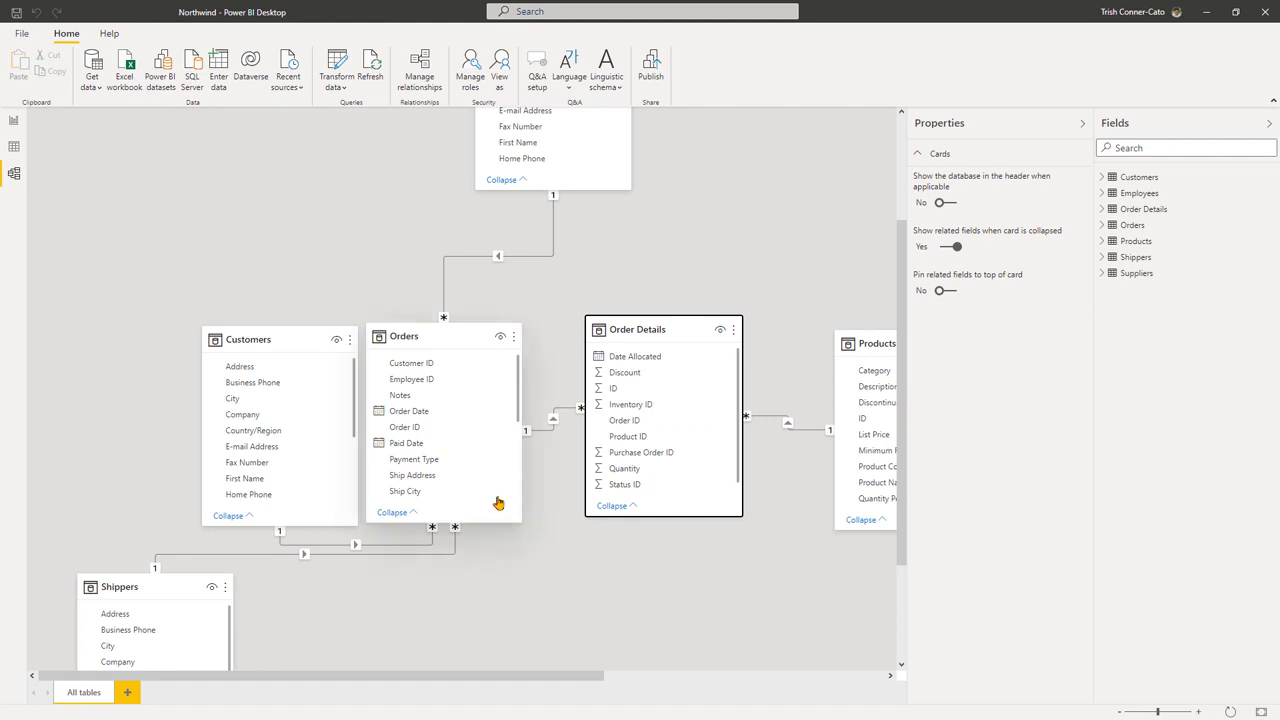
# Step: Enable updating or deleting relationships when refreshing data in the current file's data load options and apply the change
pyautogui.click(22, 35)
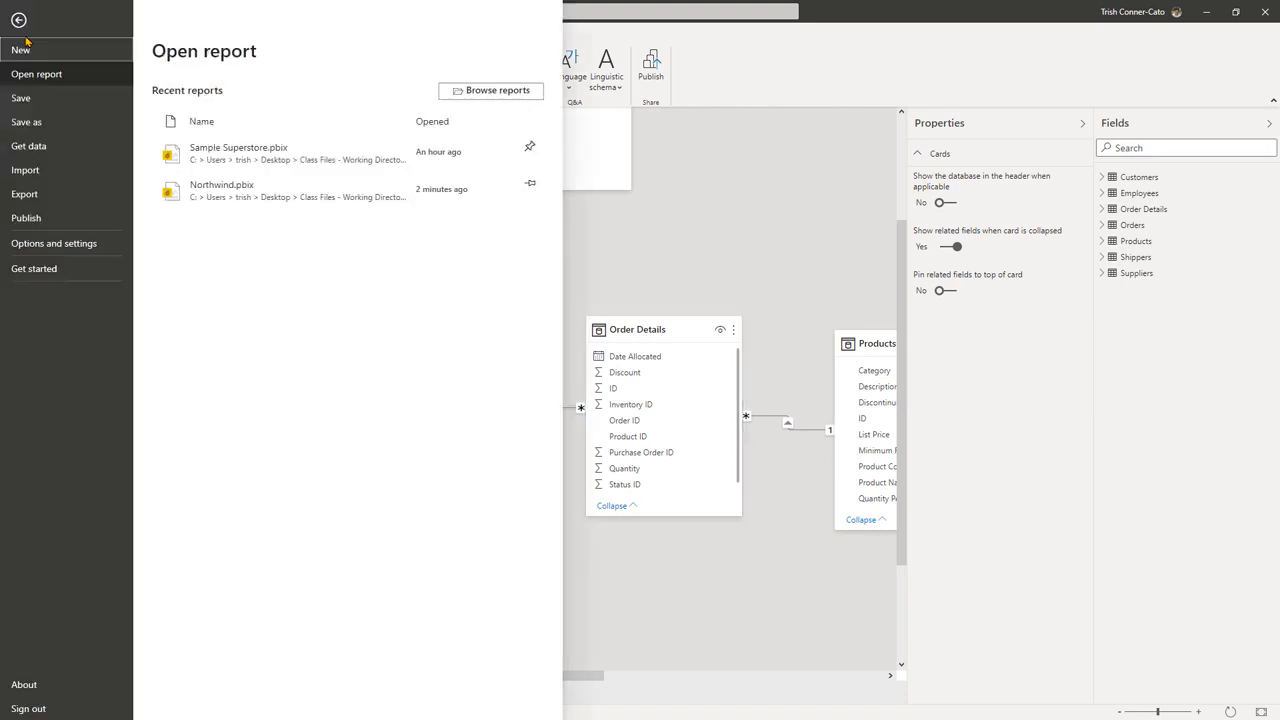
pyautogui.click(32, 246)
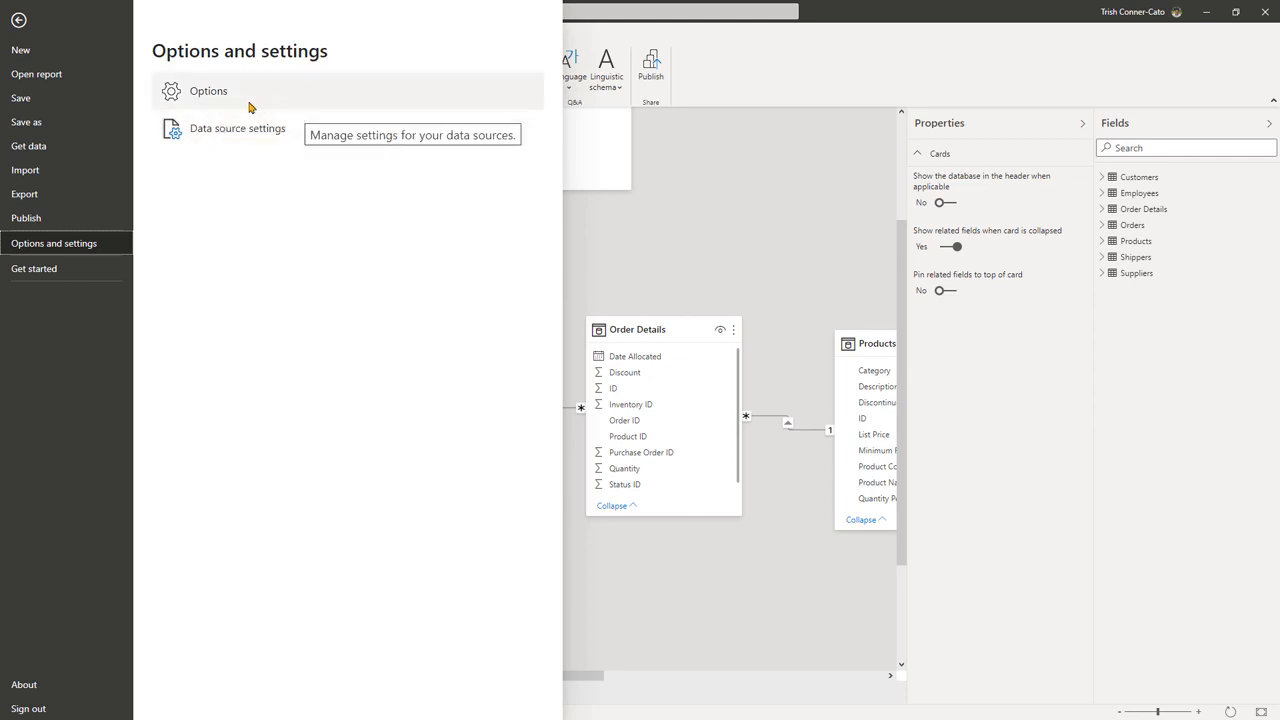
pyautogui.click(196, 94)
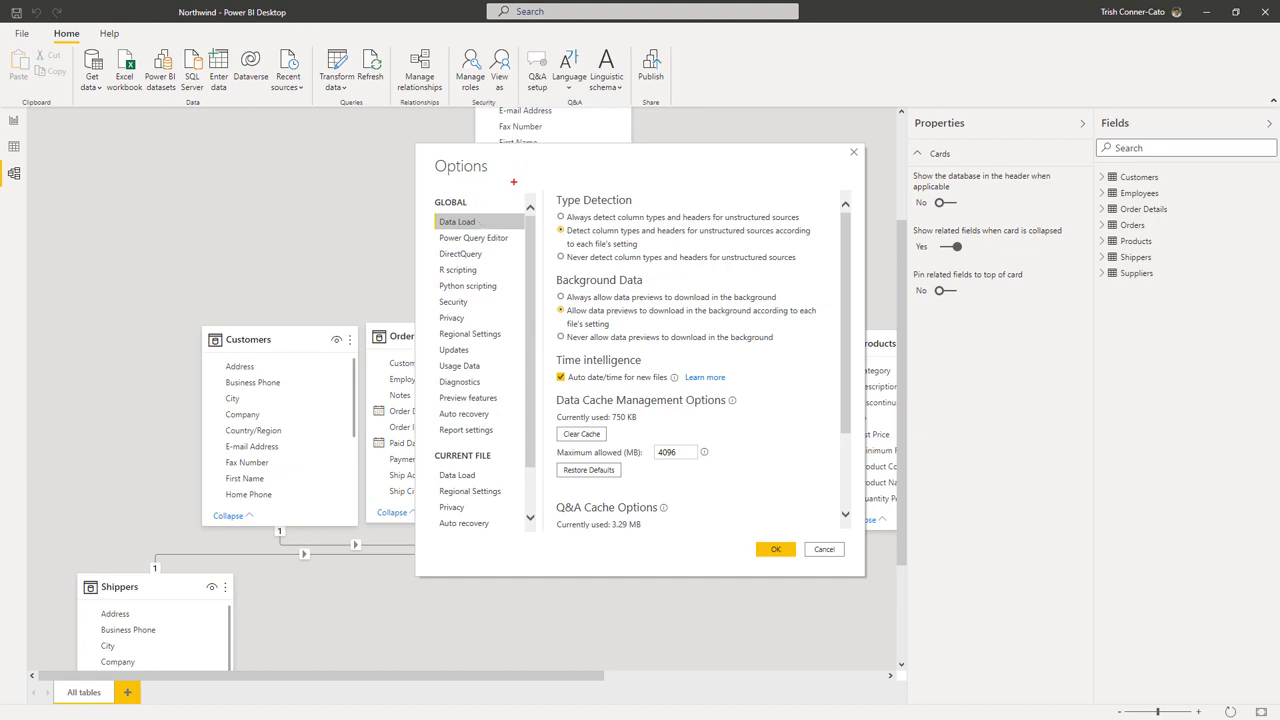
pyautogui.moveTo(478, 200); pyautogui.dragTo(586, 162)
pyautogui.moveTo(507, 456); pyautogui.dragTo(613, 392)
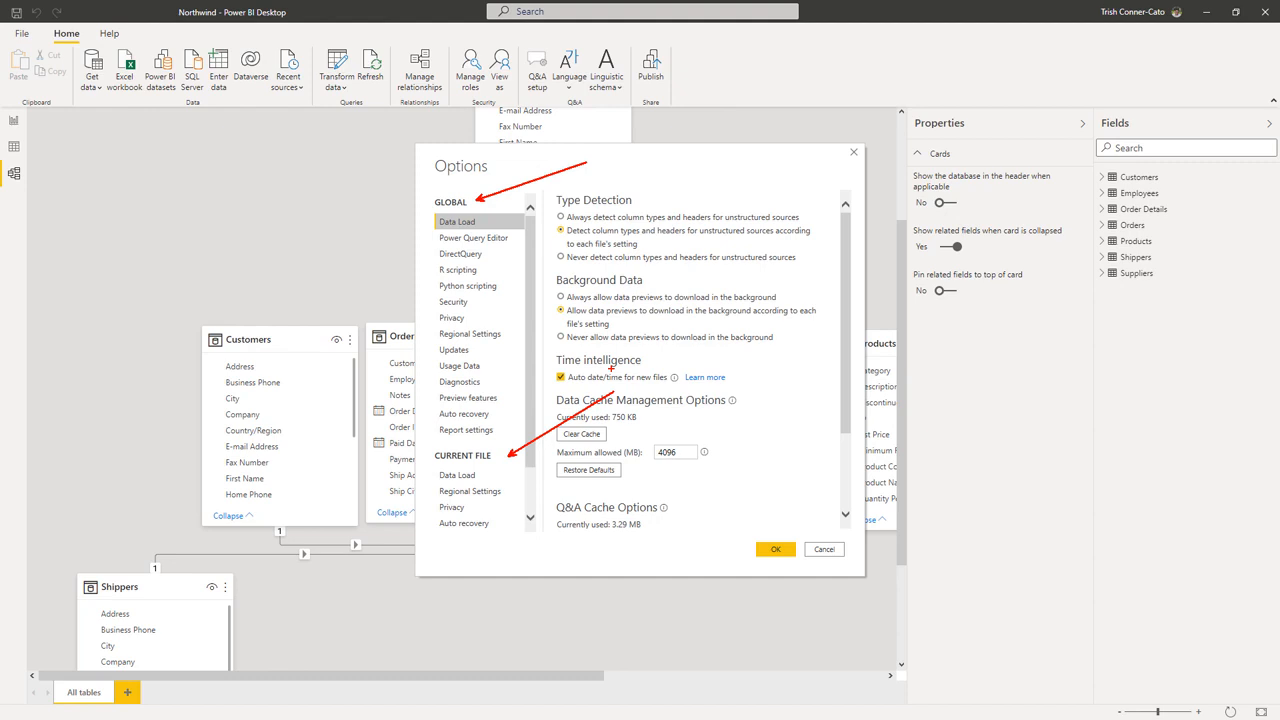
pyautogui.click(467, 479)
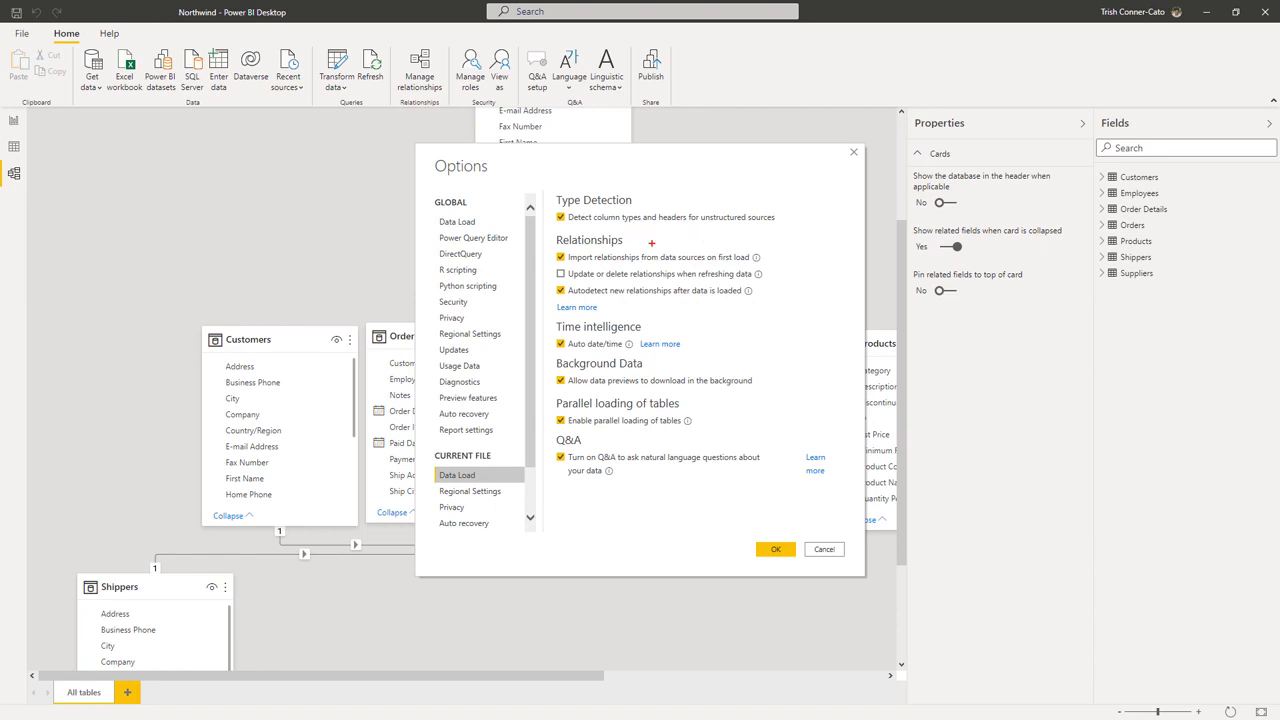
pyautogui.moveTo(638, 240); pyautogui.dragTo(728, 240)
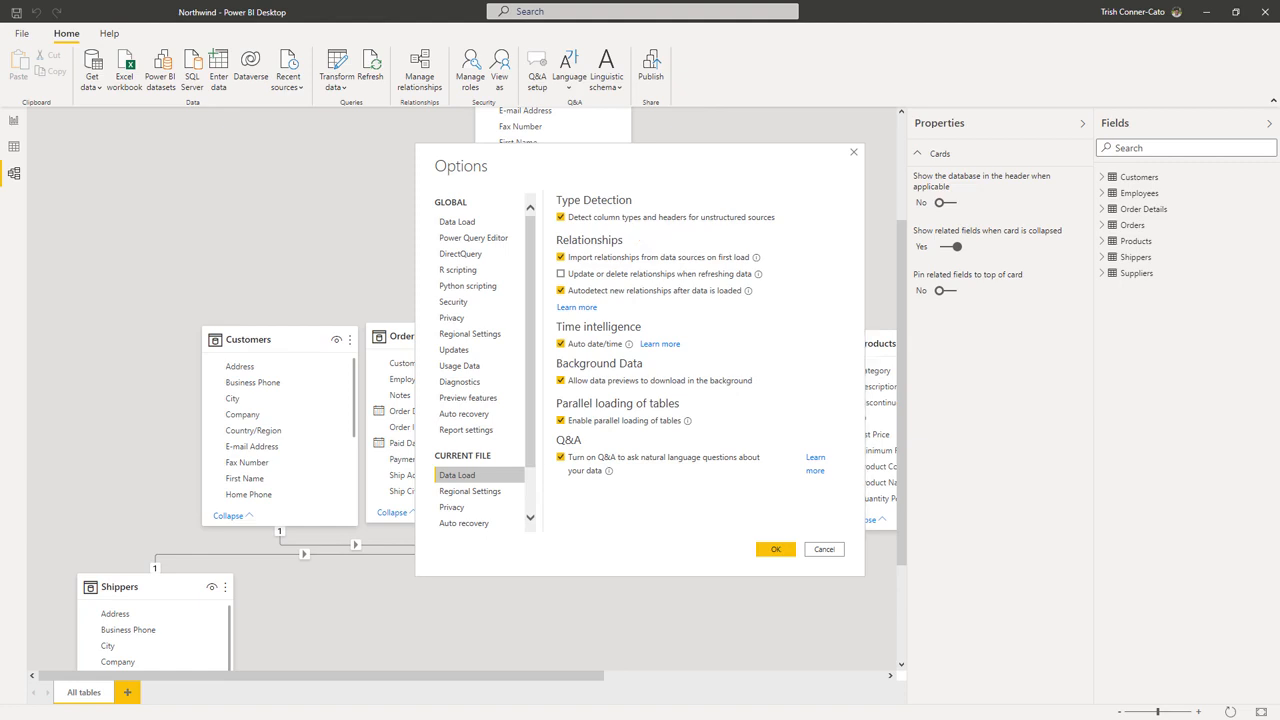
pyautogui.click(561, 275)
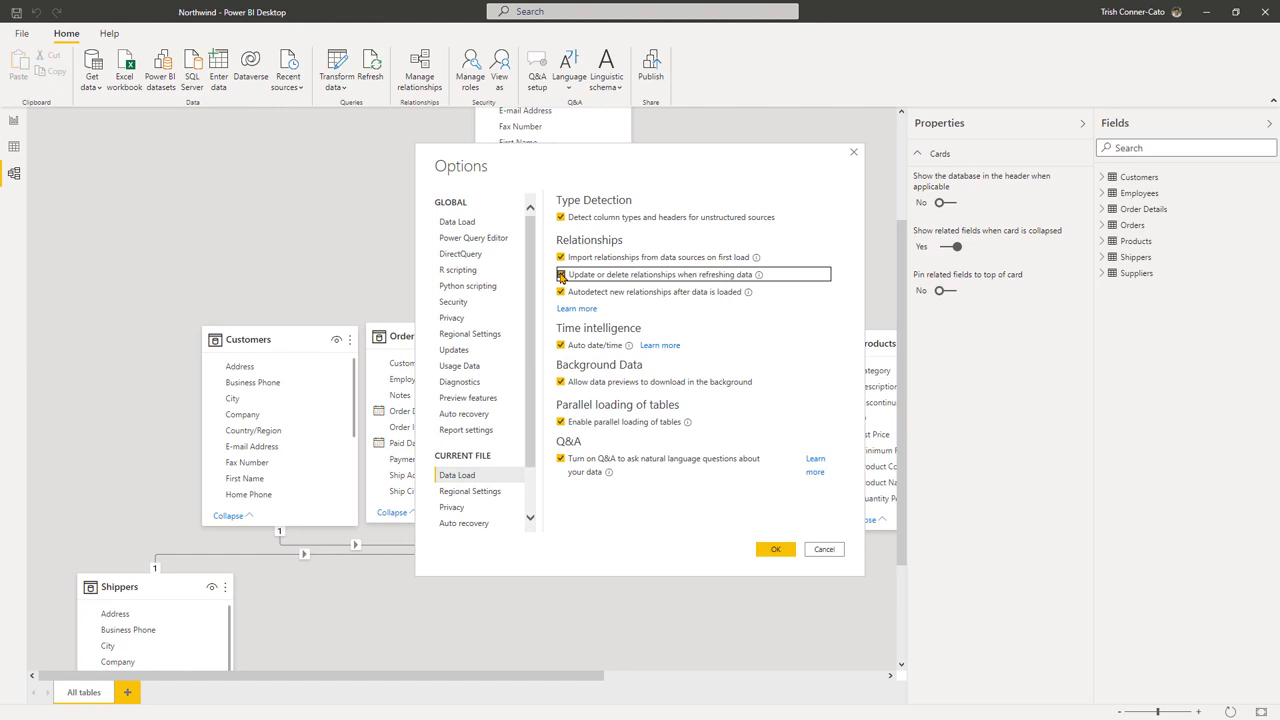
pyautogui.click(562, 276)
pyautogui.click(775, 552)
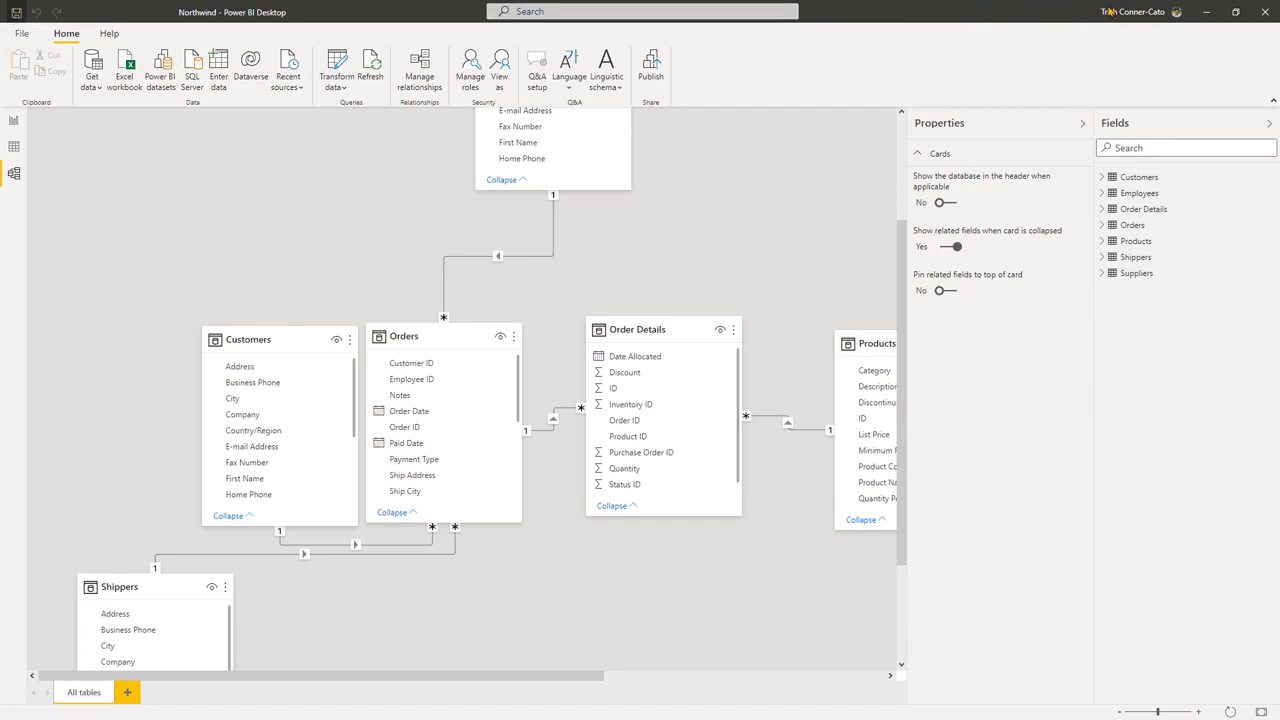
# Step: Close the Northwind report and the Sample Superstore report
pyautogui.click(1266, 12)
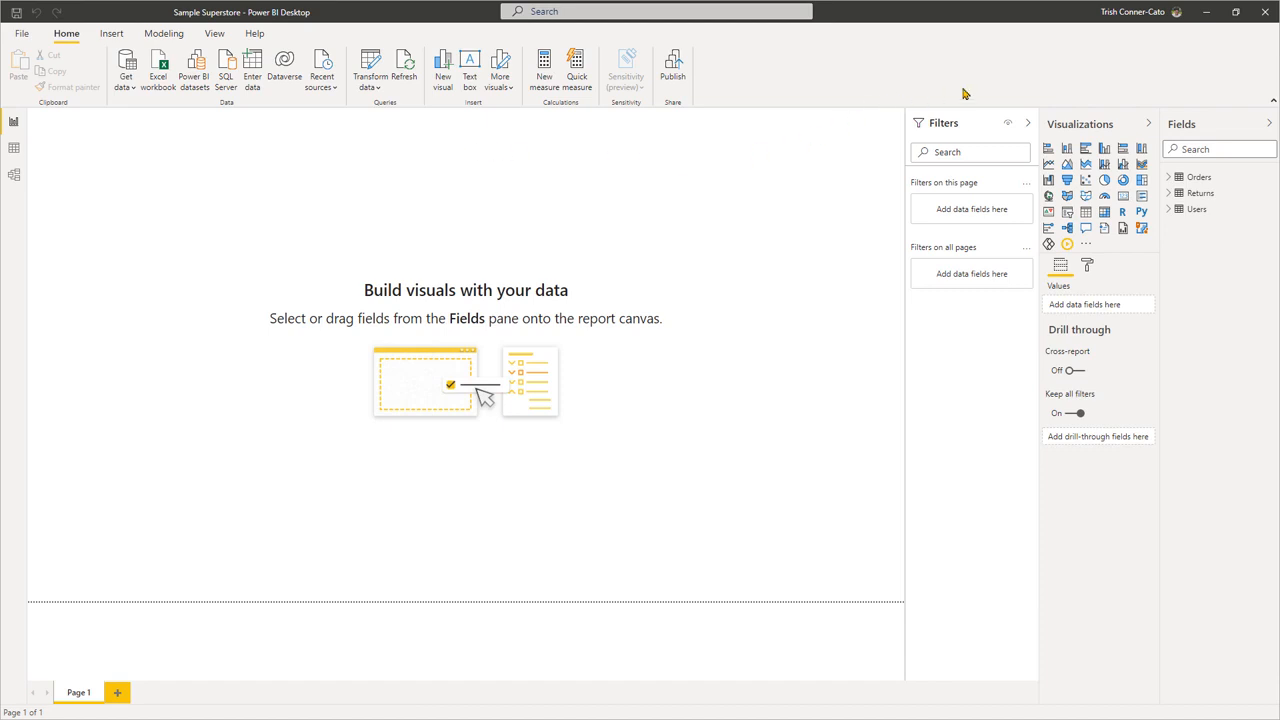
pyautogui.click(1265, 14)
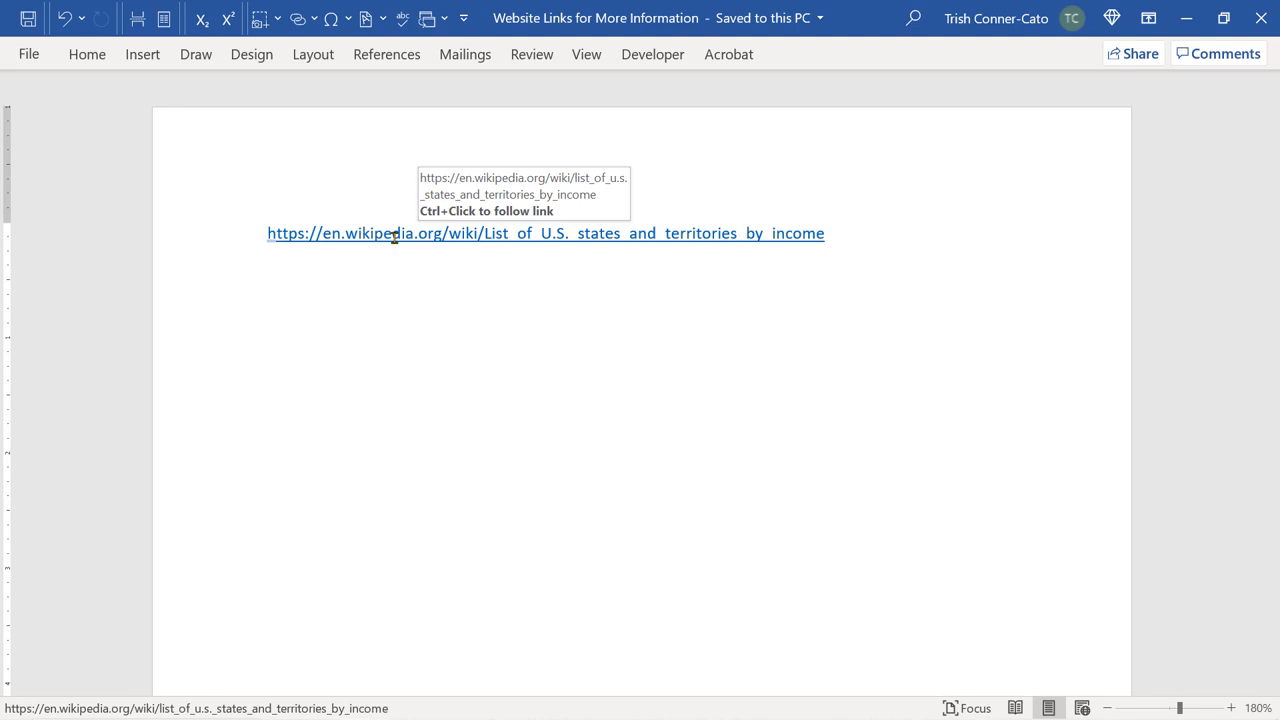
# Step: Follow the Wikipedia link in the Word document and examine the table of U.S. states and territories ranked by median household income
pyautogui.click(394, 240)
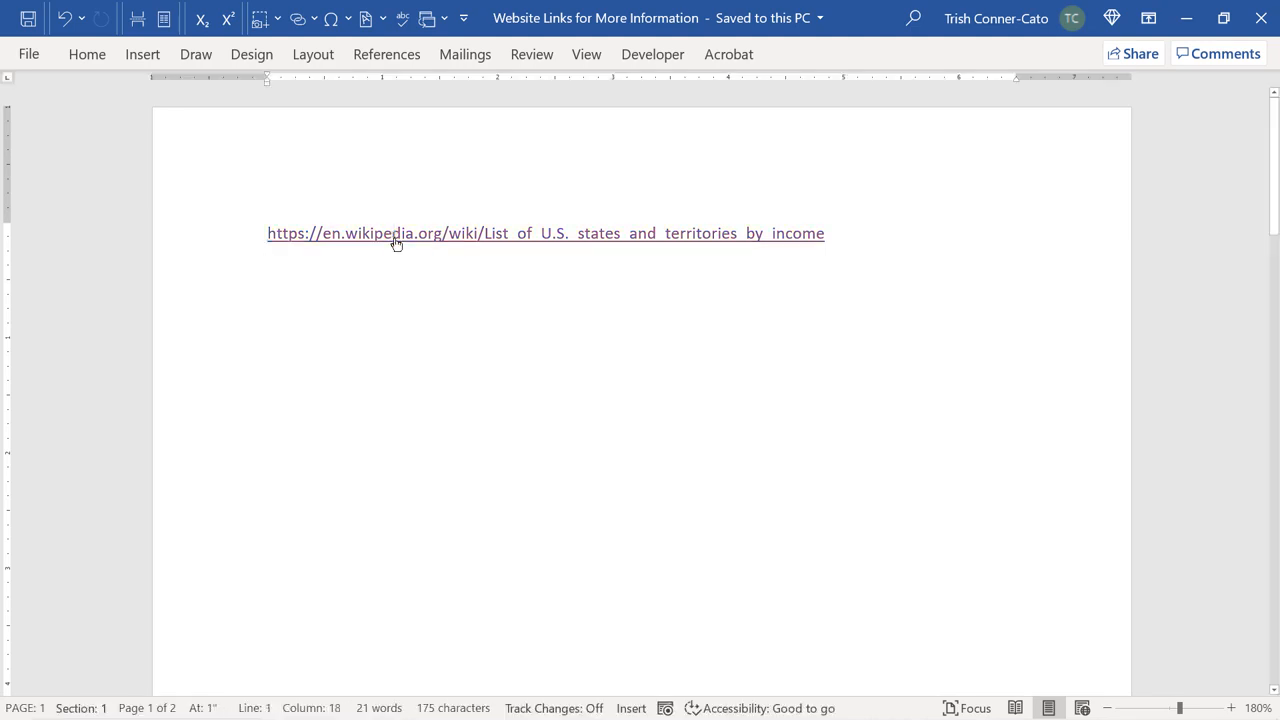
pyautogui.keyDown('ctrl'); pyautogui.click(393, 239); pyautogui.keyUp('ctrl')
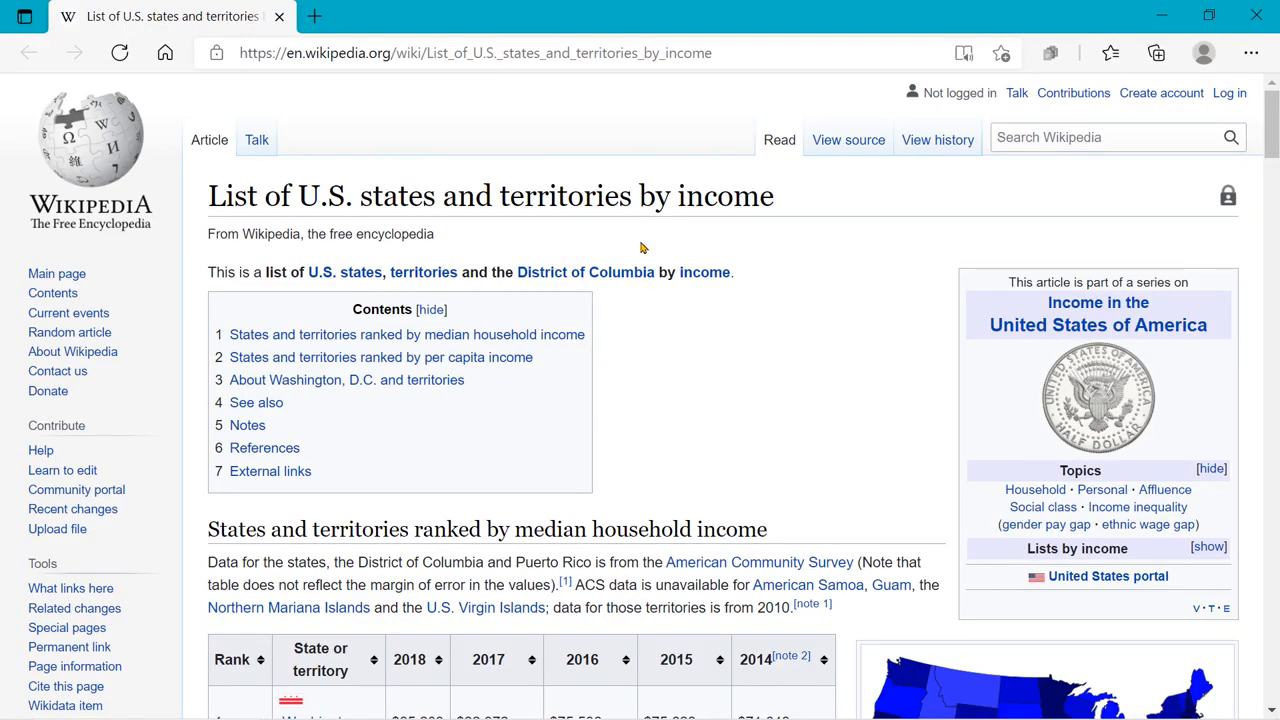
pyautogui.scroll(-3, 779, 281)
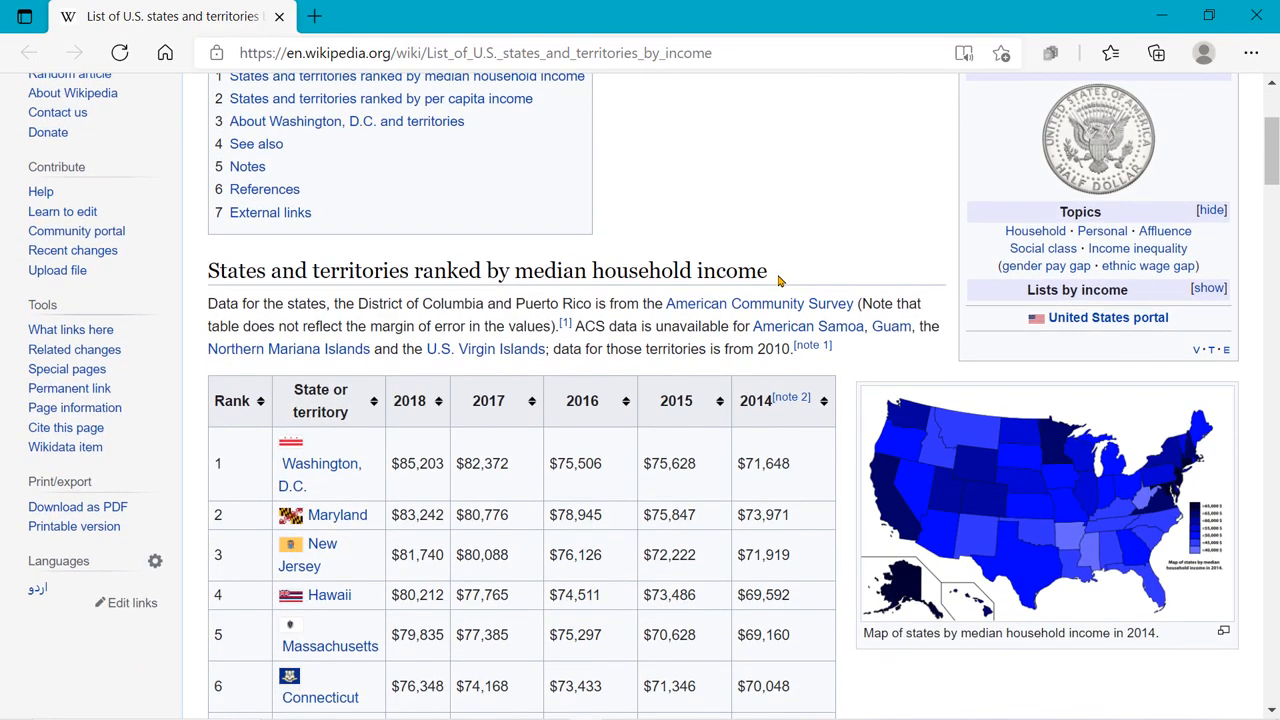
pyautogui.scroll(-1, 779, 281)
pyautogui.scroll(1, 779, 281)
pyautogui.scroll(3, 779, 281)
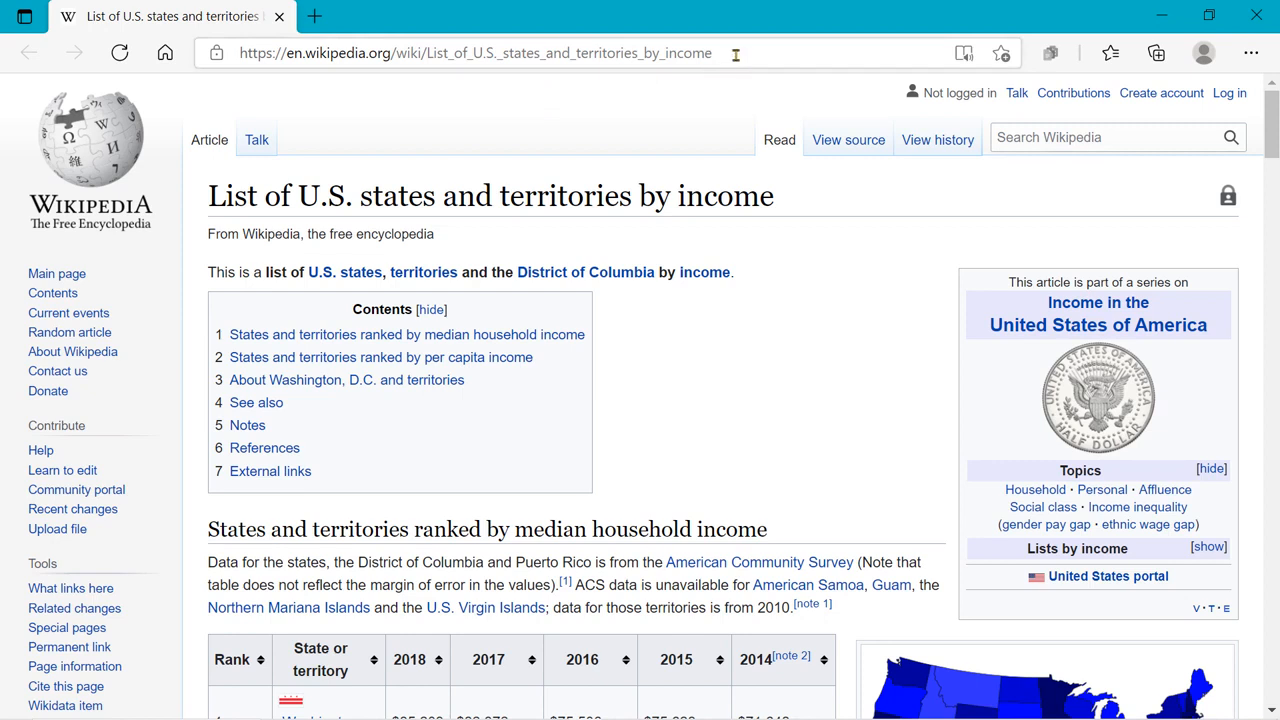
# Step: Copy the full address of the Wikipedia income page, close the browser and minimize the Word document
pyautogui.moveTo(731, 50); pyautogui.dragTo(236, 53)
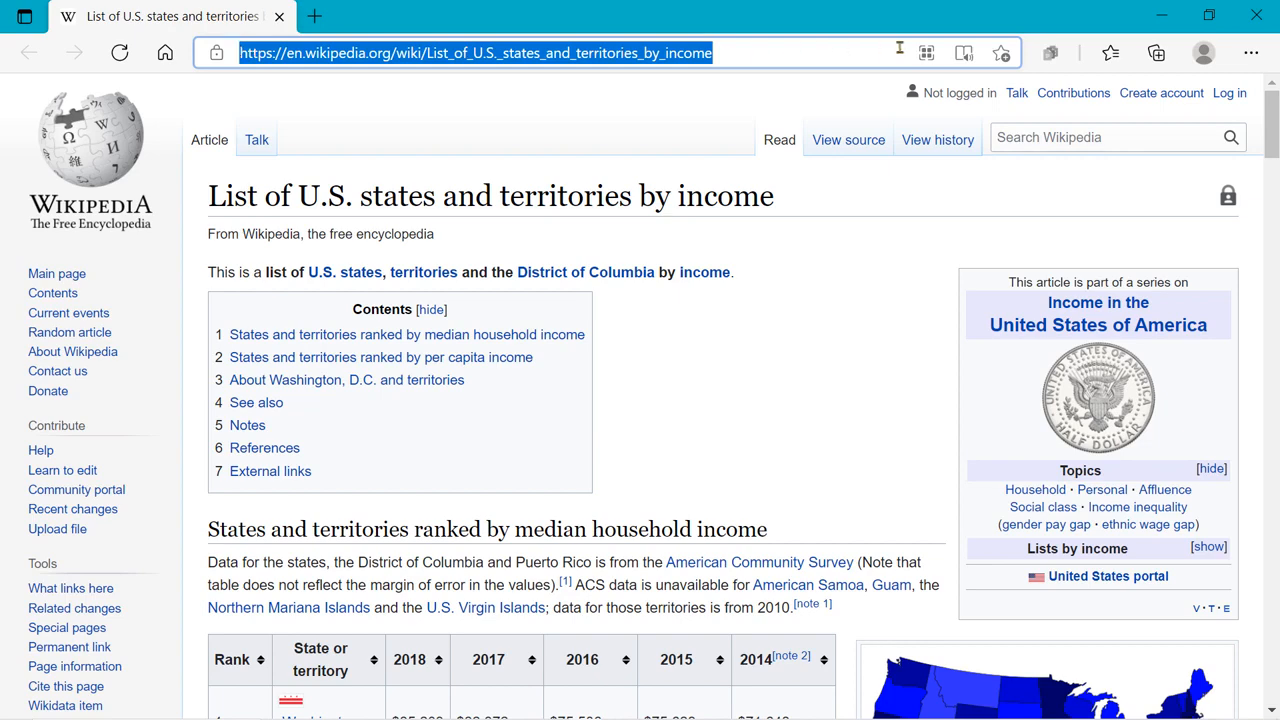
pyautogui.click(1260, 18)
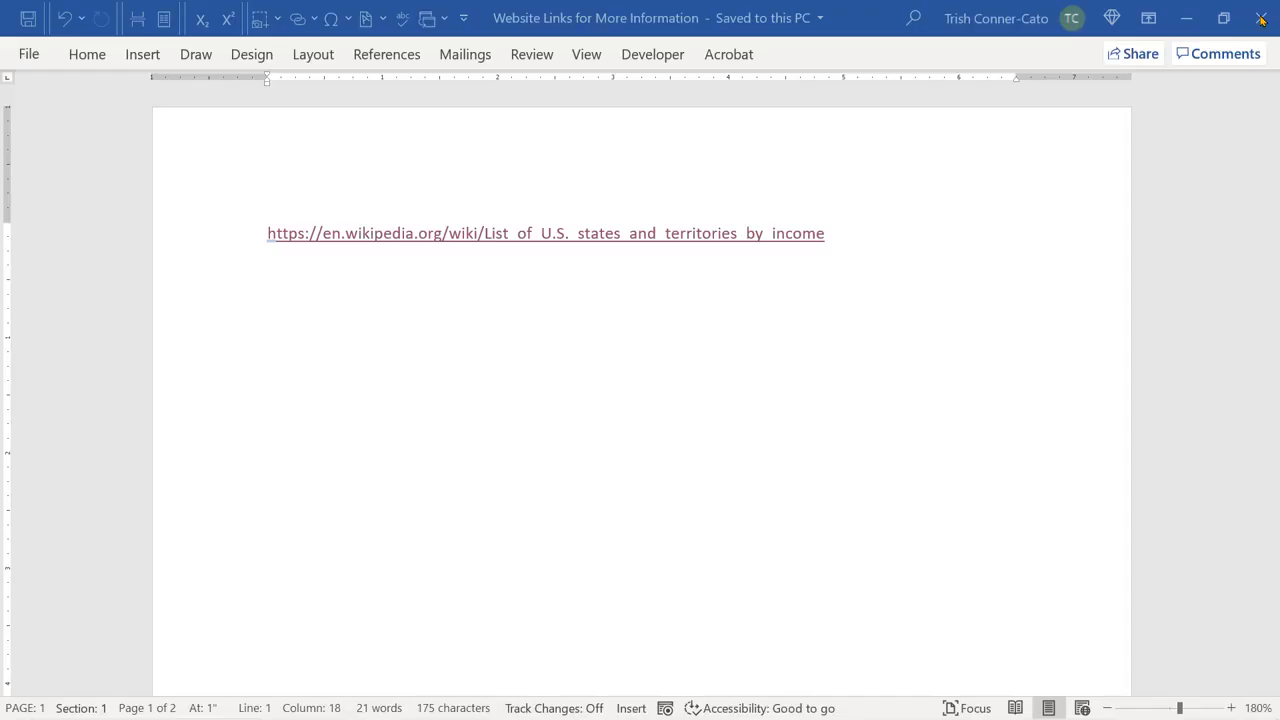
pyautogui.click(1186, 33)
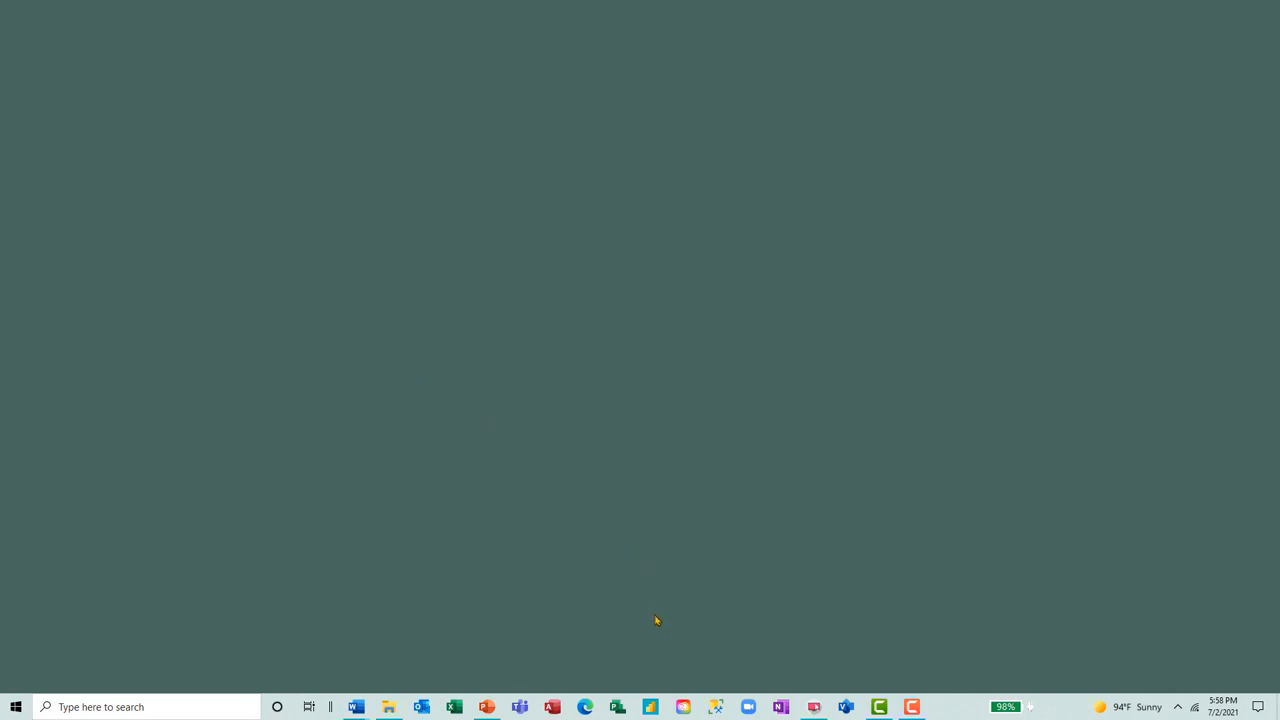
# Step: Open Power BI Desktop, dismiss its start screen and begin getting data from the Web source
pyautogui.click(651, 707)
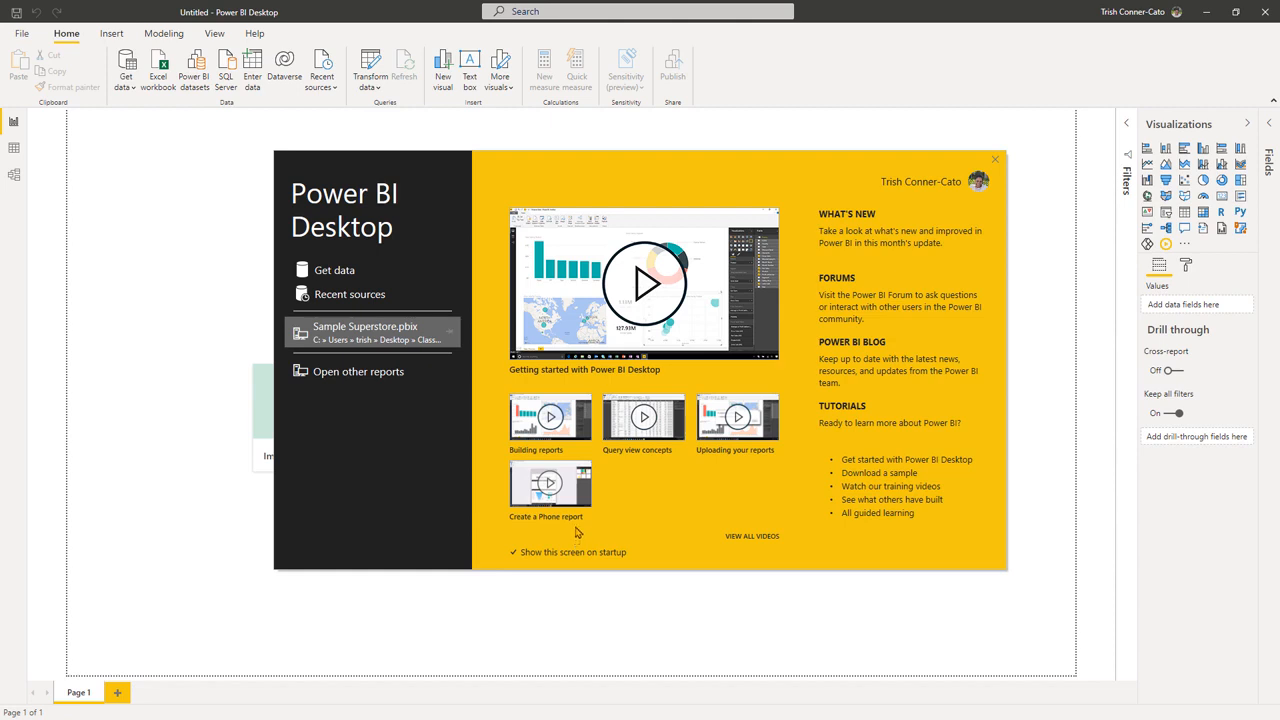
pyautogui.click(996, 161)
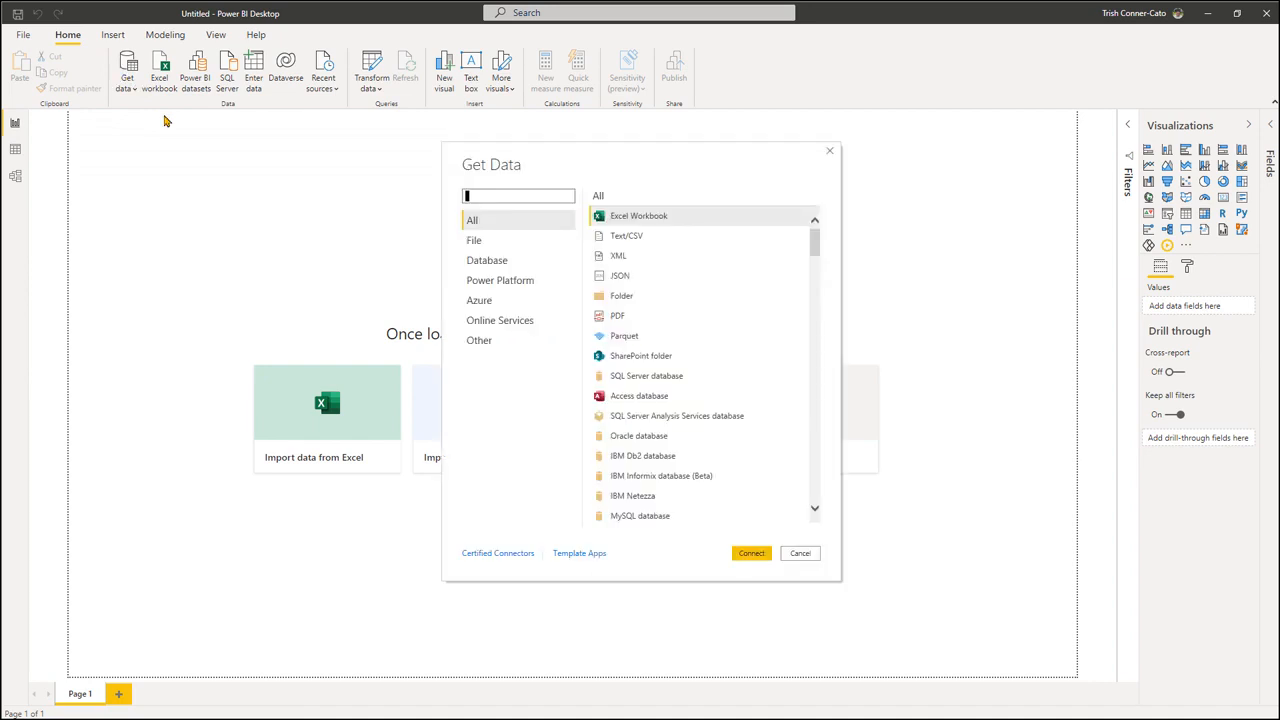
pyautogui.click(479, 341)
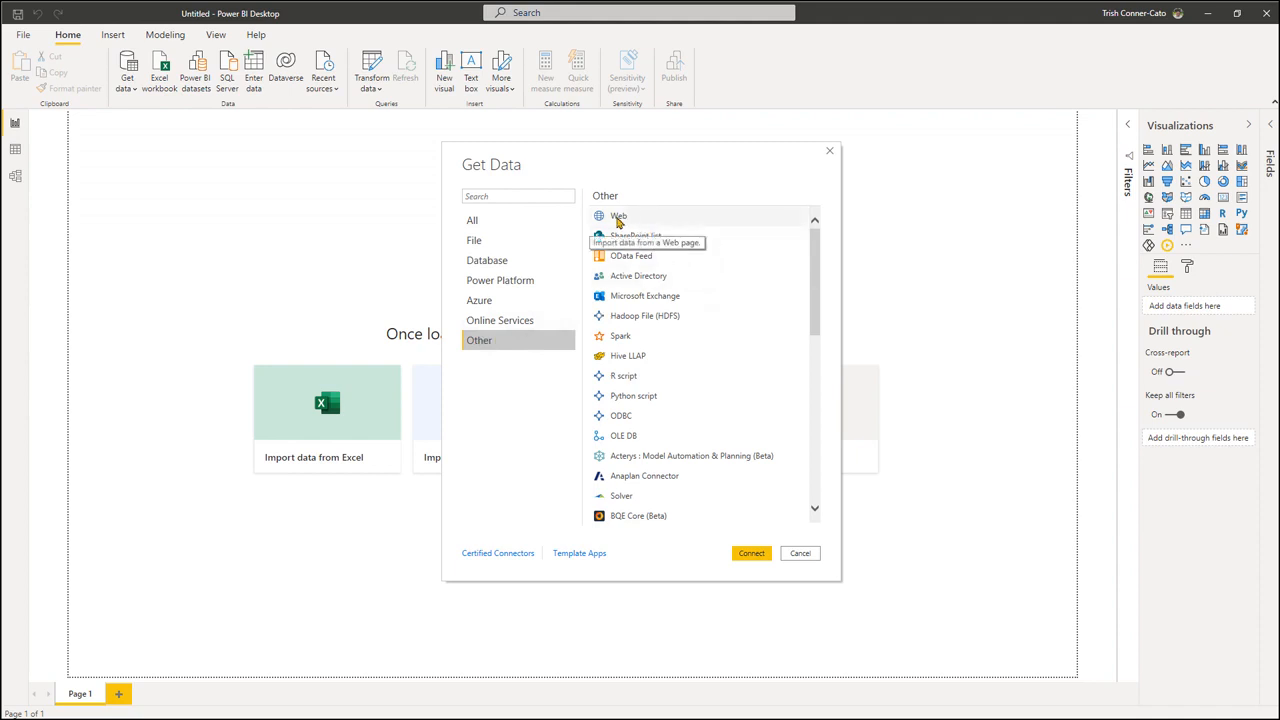
pyautogui.doubleClick(617, 217)
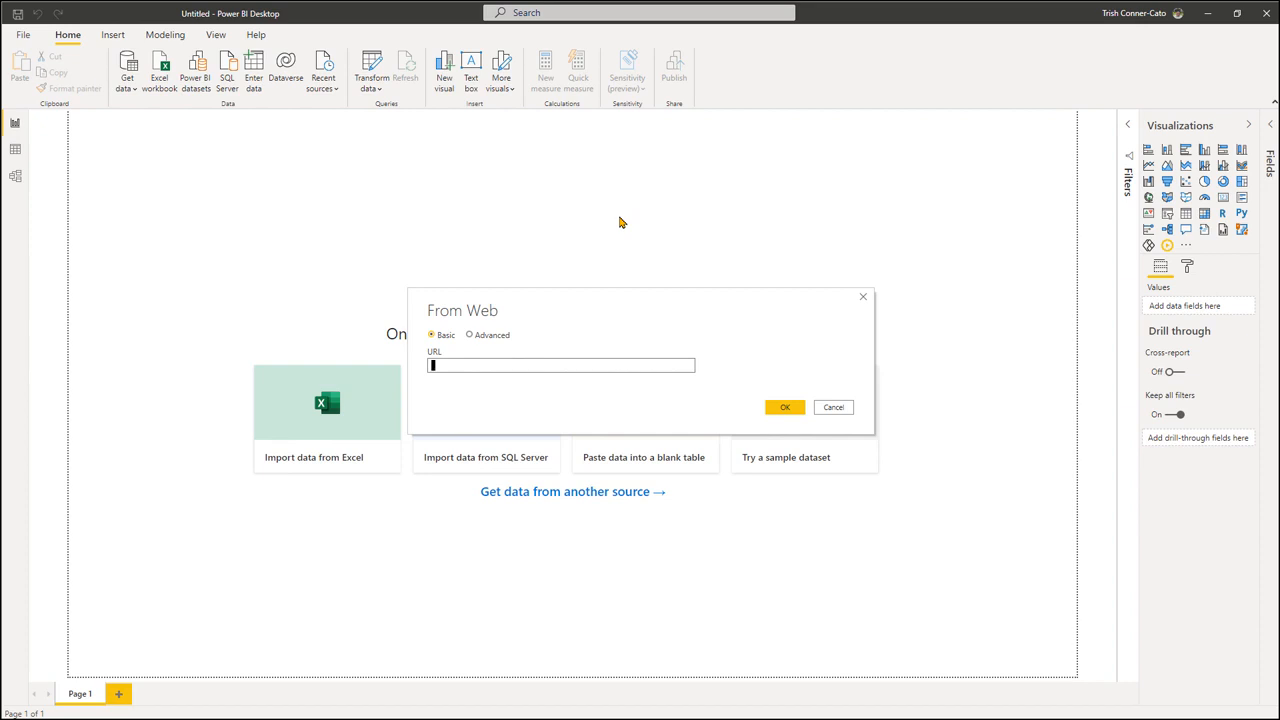
# Step: Switch to the World Population Review page in the browser and examine its table of median household income by state
pyautogui.hotkey('alt', 'Tab')
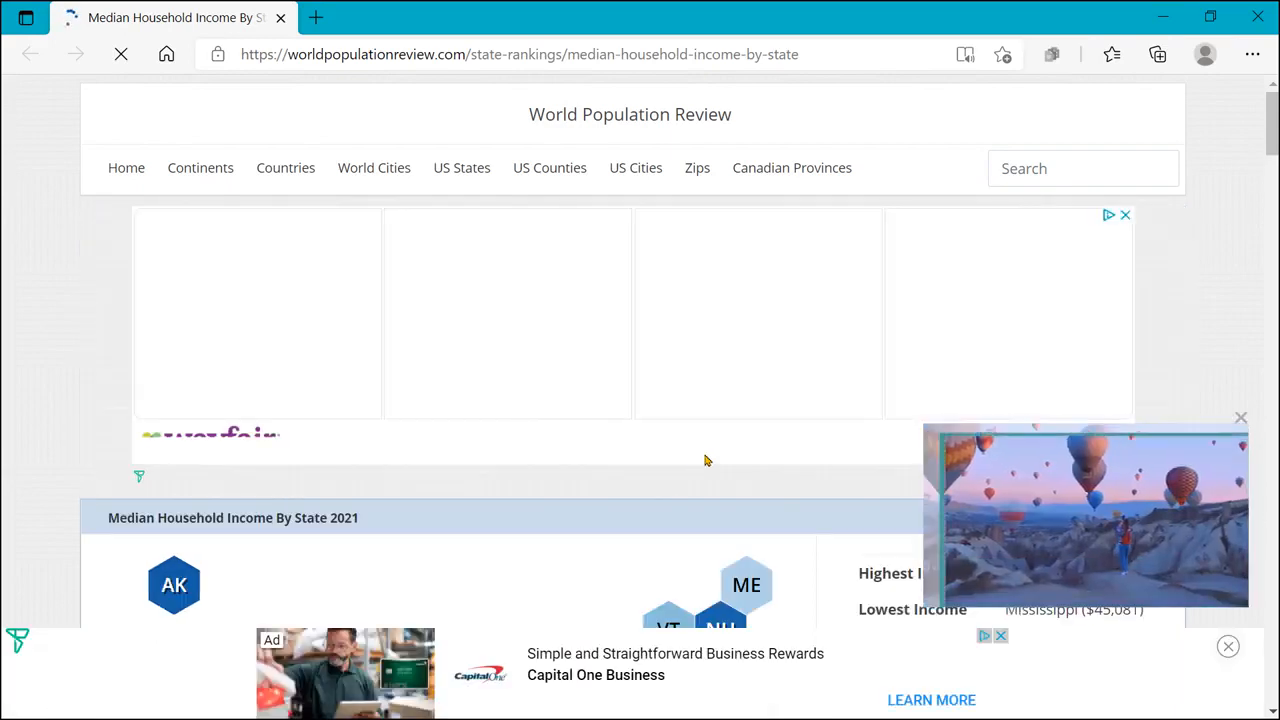
pyautogui.scroll(-1, 645, 483)
pyautogui.scroll(-5, 645, 483)
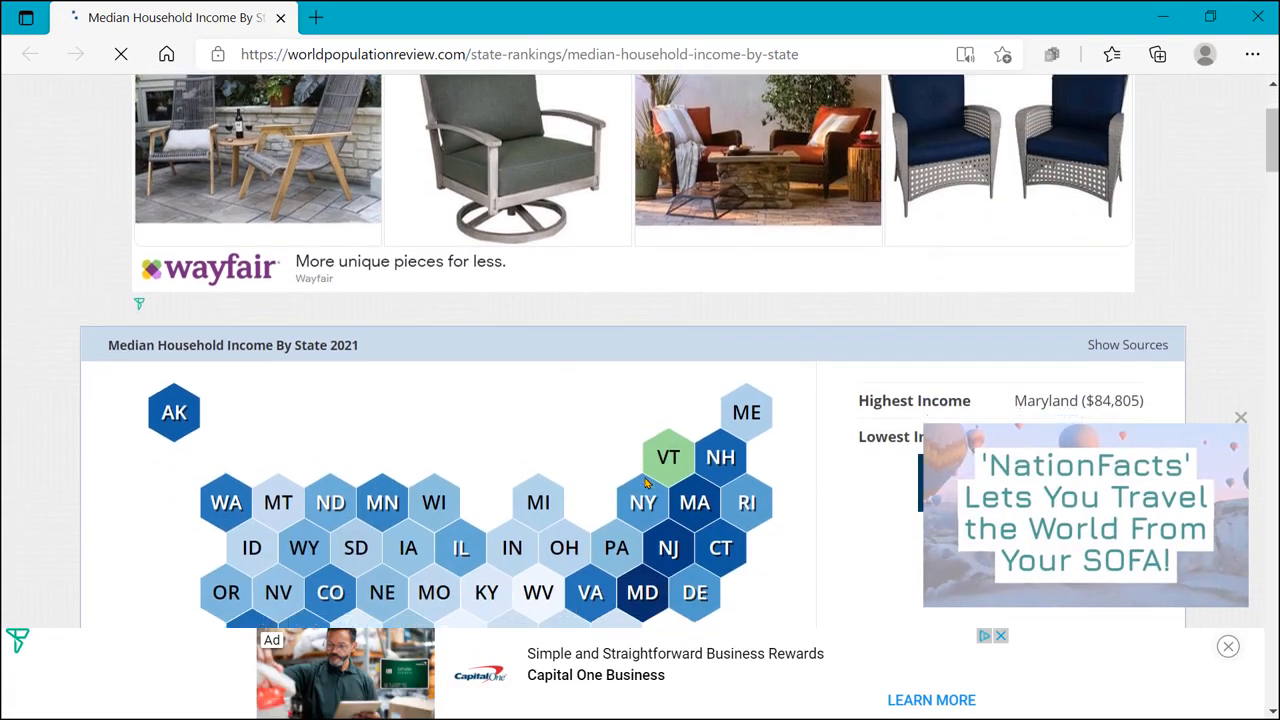
pyautogui.scroll(-5, 645, 483)
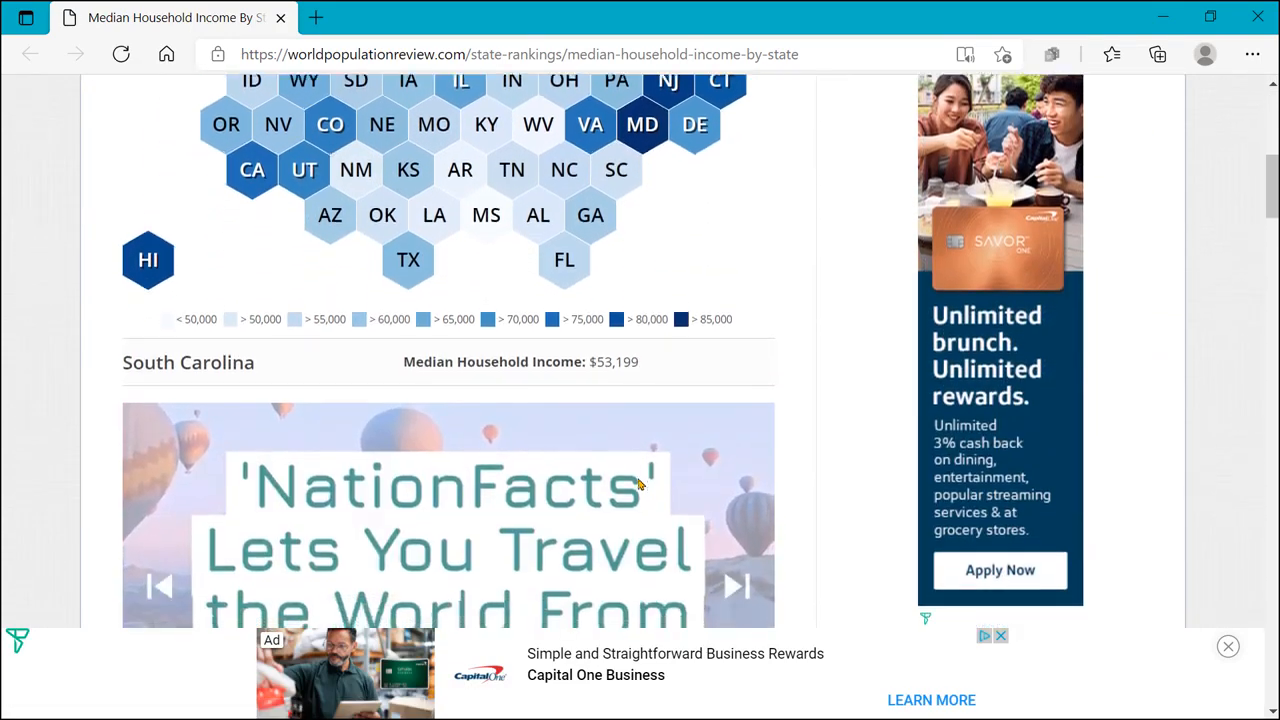
pyautogui.scroll(-6, 633, 485)
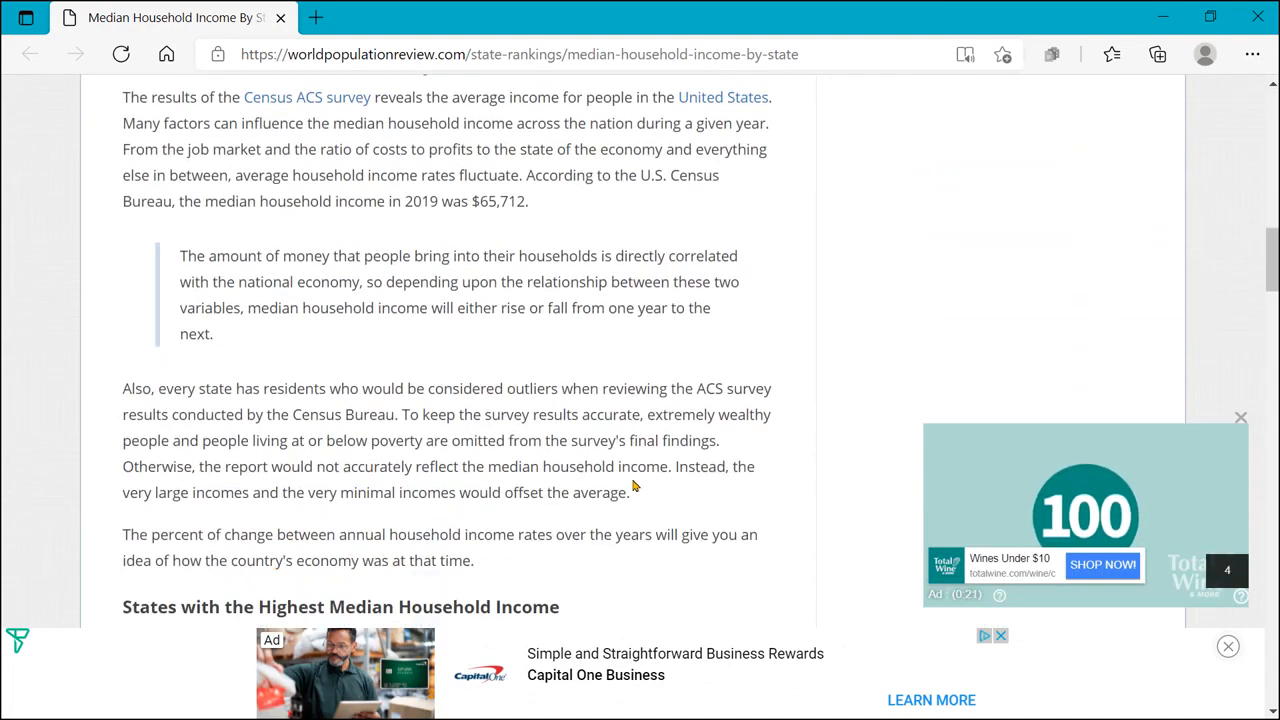
pyautogui.scroll(-8, 629, 485)
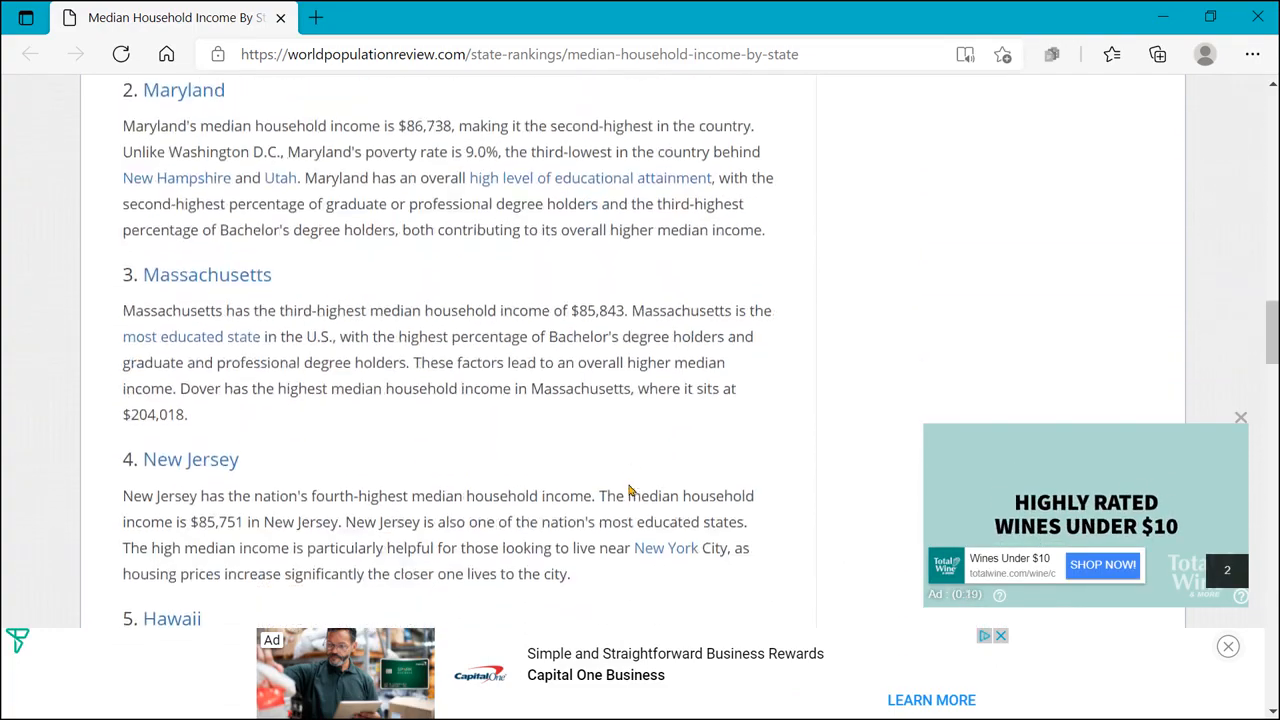
pyautogui.scroll(-9, 627, 486)
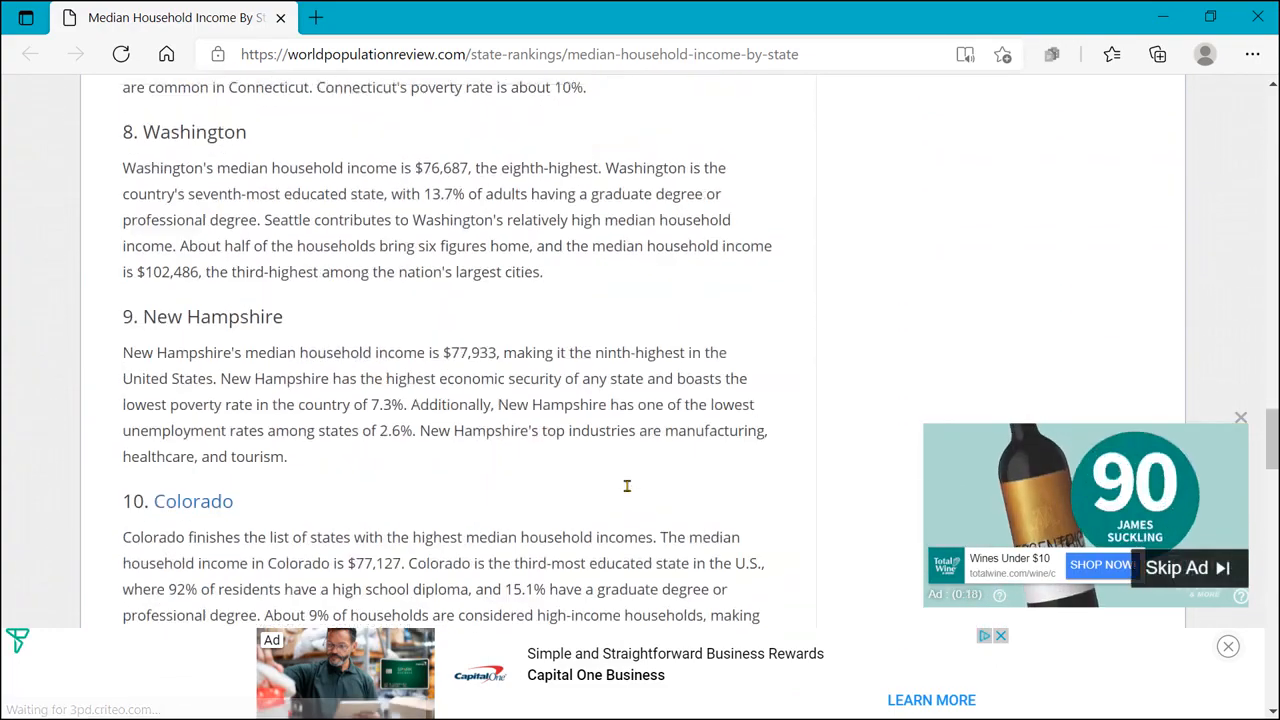
pyautogui.scroll(-4, 617, 488)
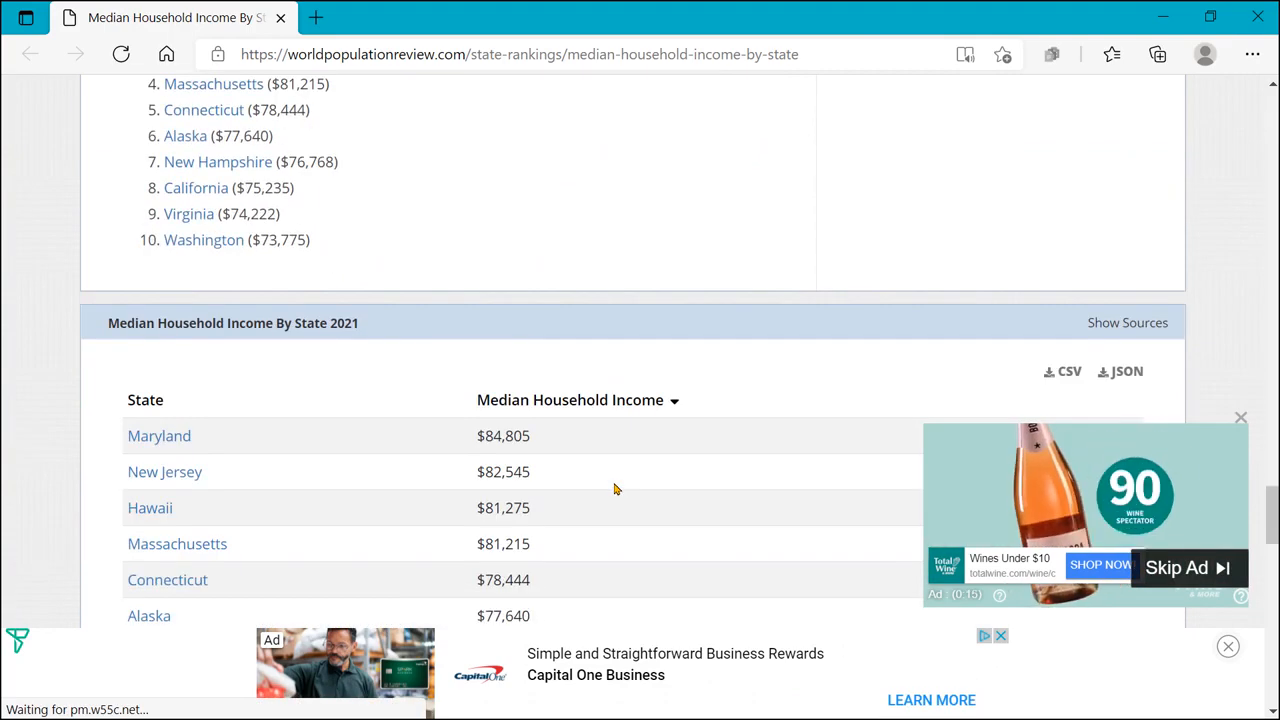
pyautogui.scroll(-1, 615, 488)
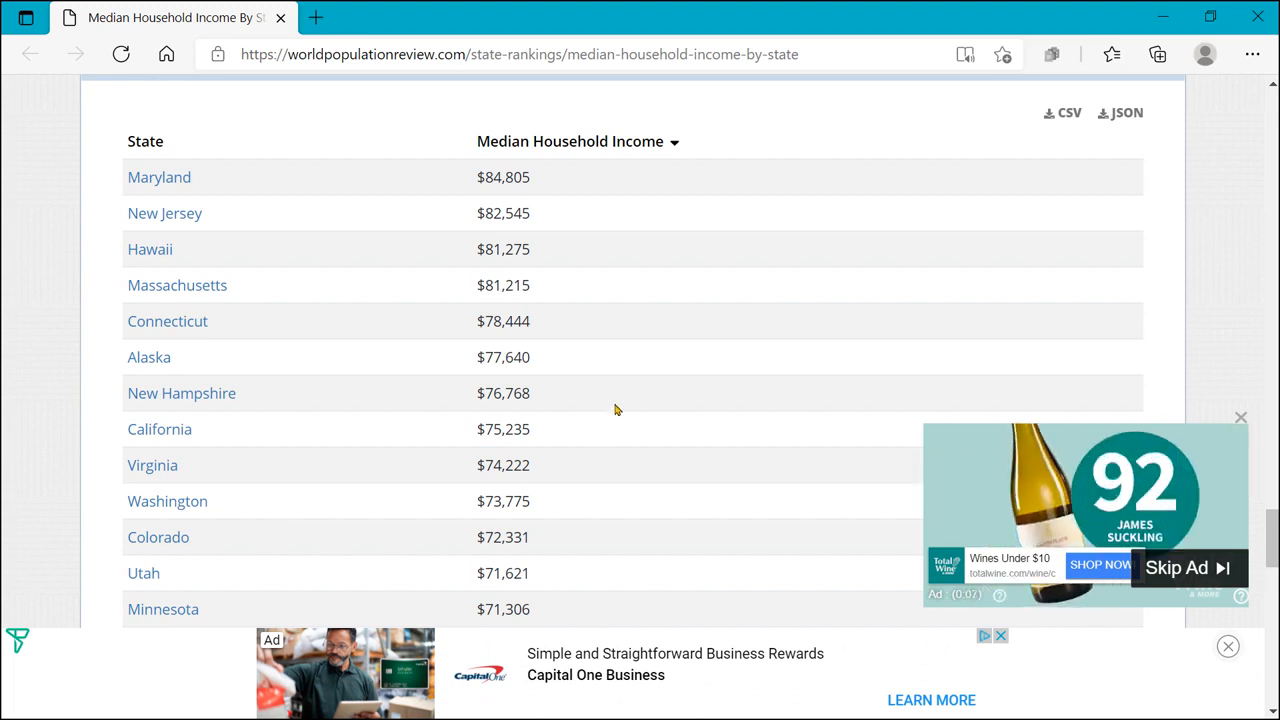
# Step: Copy the address worldpopulationreview.com/state-rankings/median-household-income-by-state and connect to it as the web source URL in Power BI Desktop
pyautogui.click(604, 57)
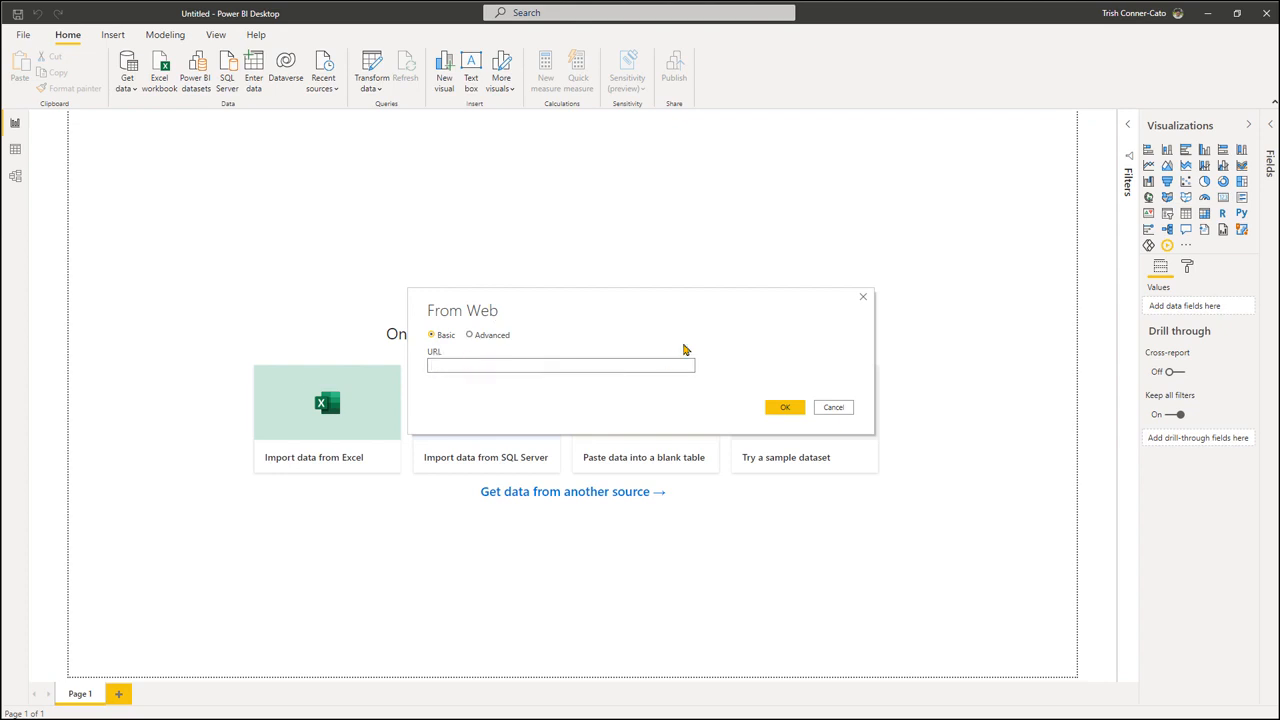
pyautogui.hotkey('ctrl', 'v')
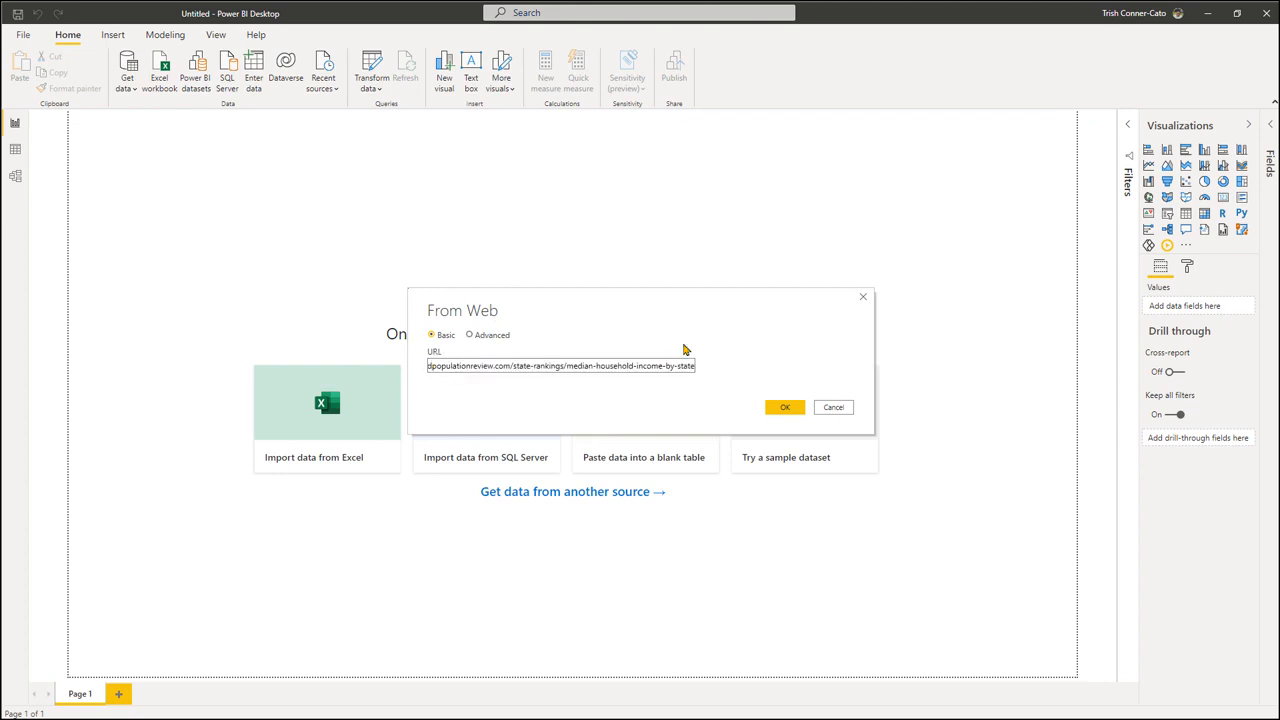
pyautogui.click(773, 408)
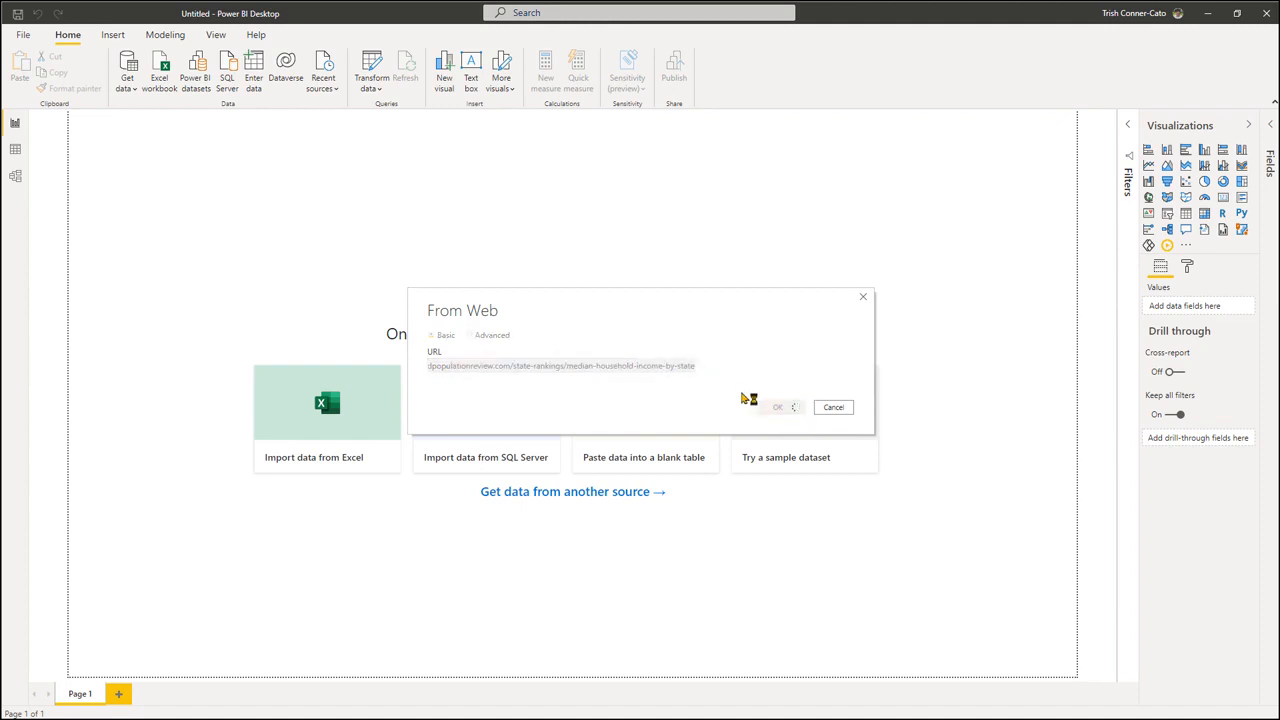
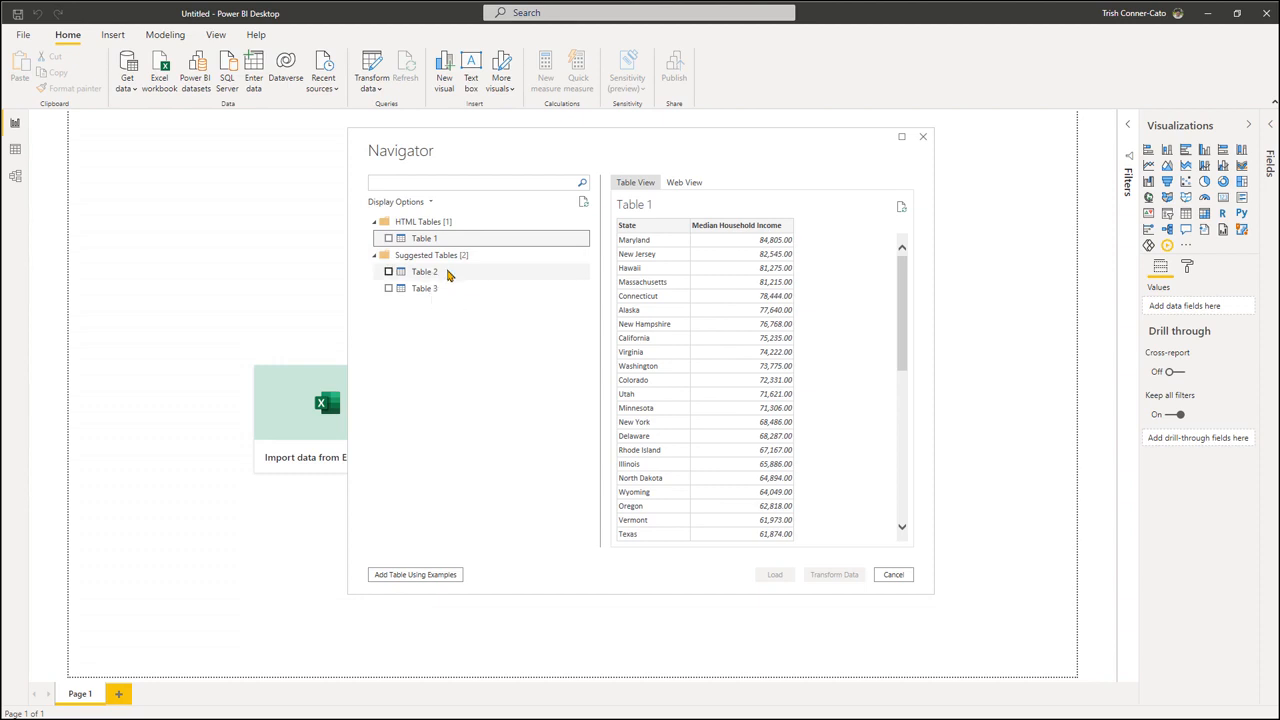
# Step: Preview Table 2 and Table 3 in the Navigator and select Table 1, Table 2 and Table 3 for import
pyautogui.click(448, 273)
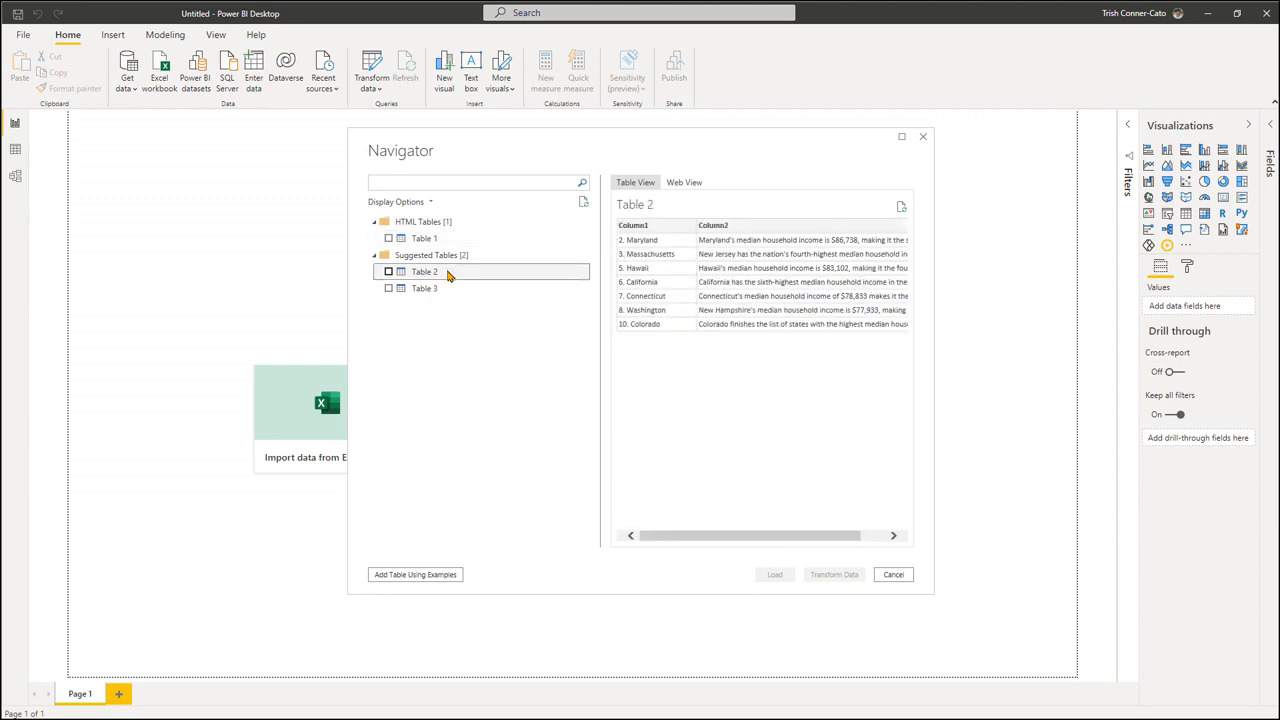
pyautogui.click(444, 294)
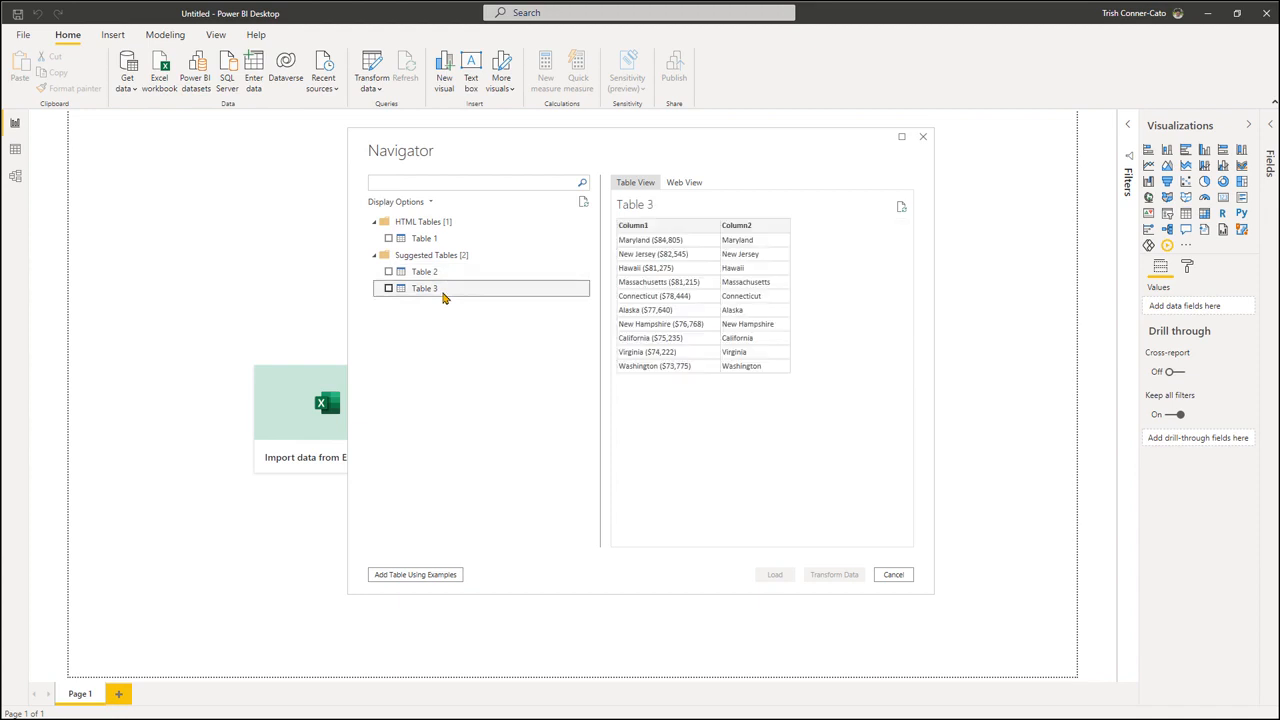
pyautogui.click(389, 238)
pyautogui.click(389, 271)
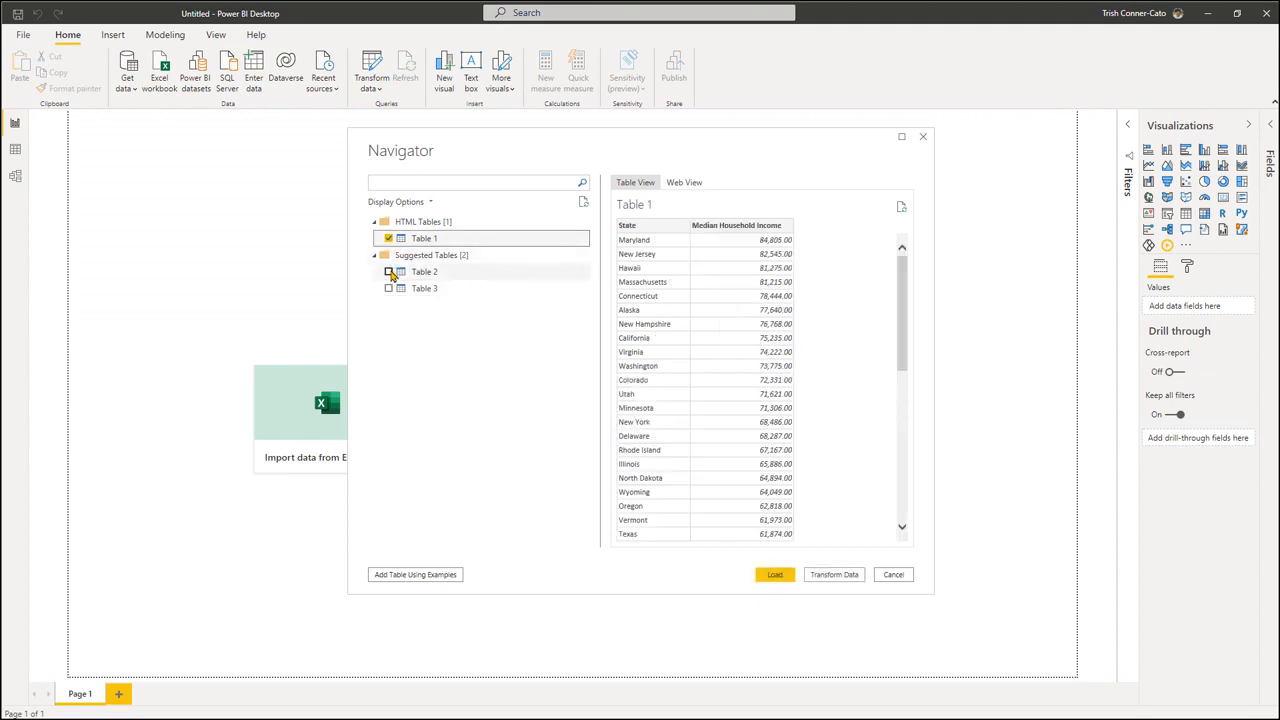
pyautogui.click(389, 289)
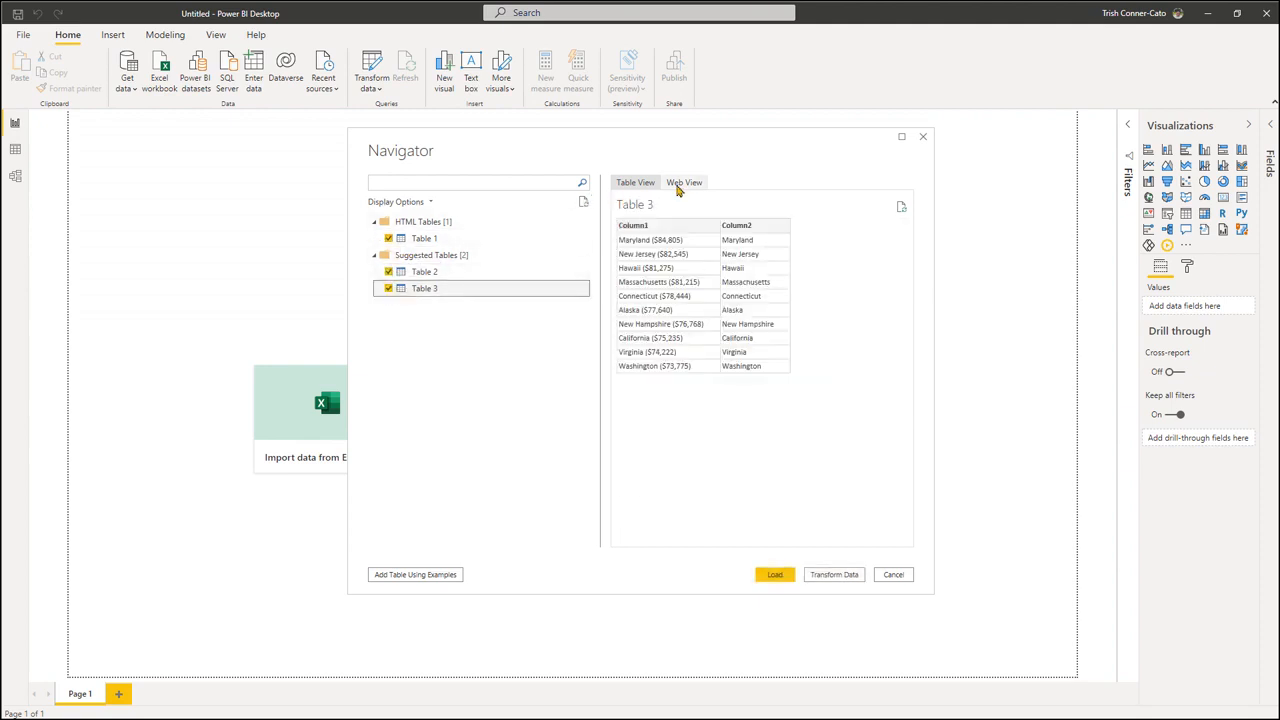
# Step: Check the income table in the Navigator's Web View and load the three selected tables into the report
pyautogui.click(677, 188)
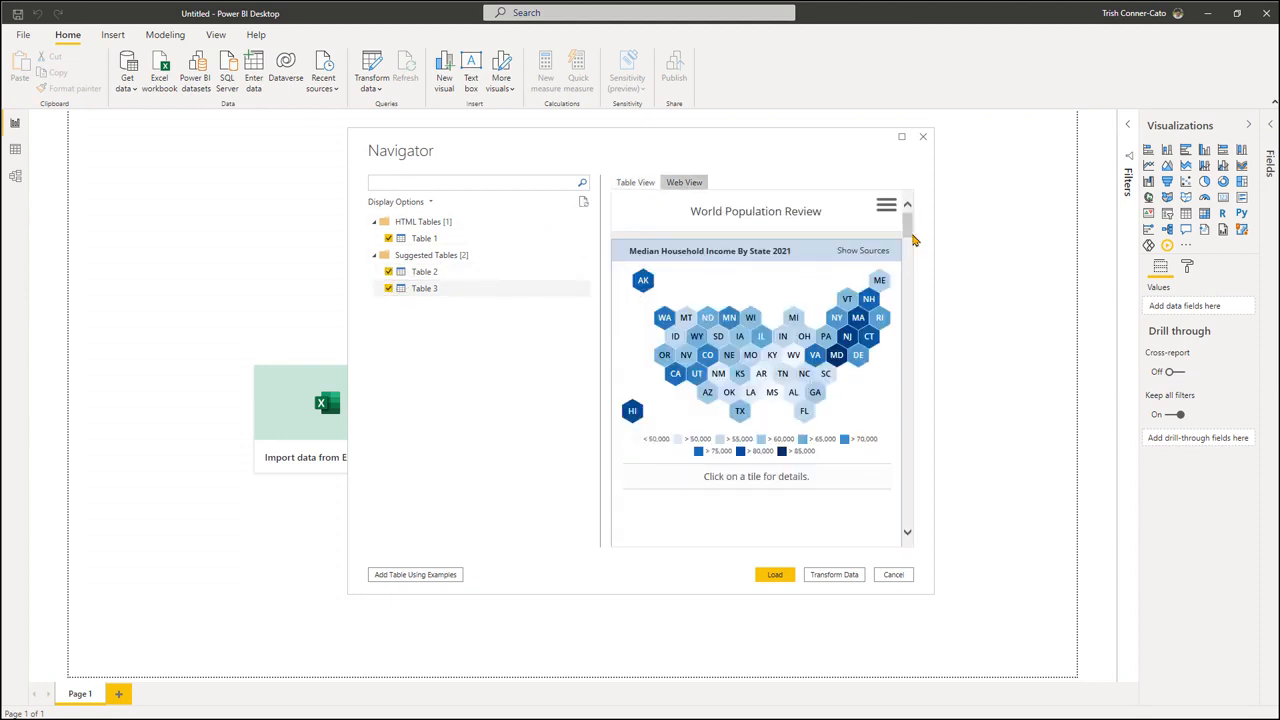
pyautogui.moveTo(906, 220); pyautogui.dragTo(940, 423)
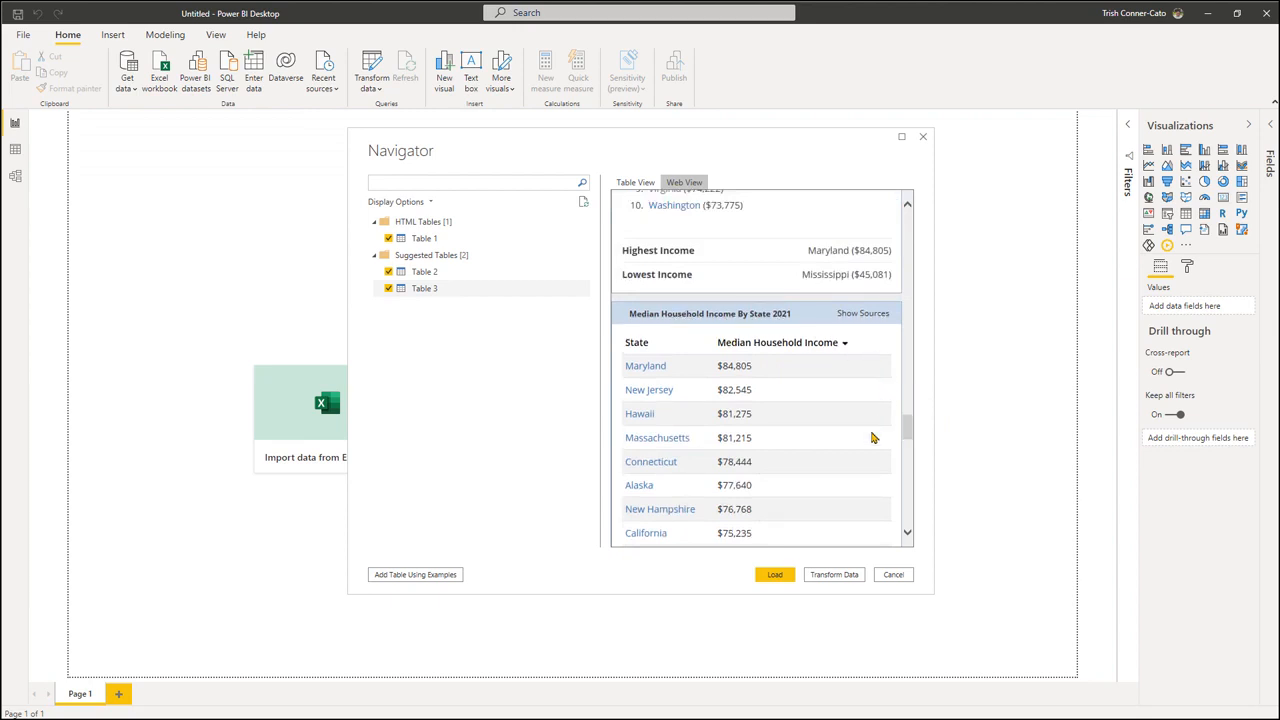
pyautogui.click(775, 576)
pyautogui.click(775, 578)
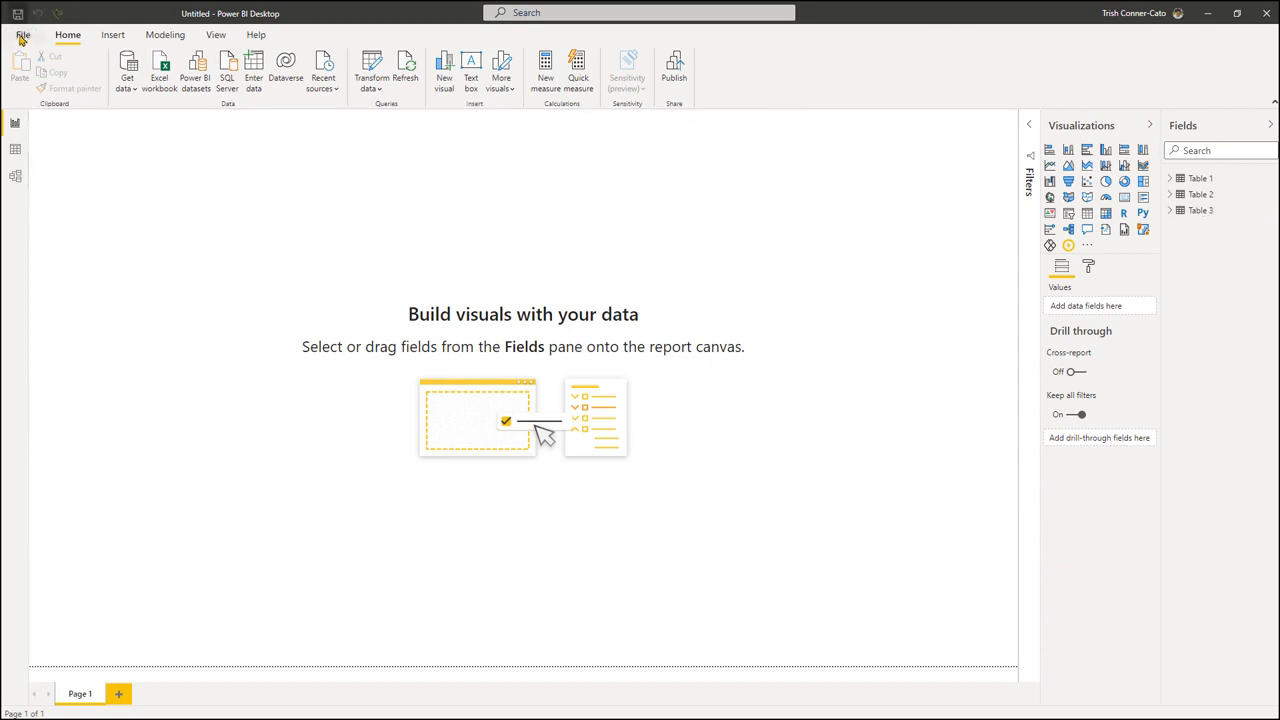
# Step: Save the report as Median Household Income in the Class Files - Working Directory folder
pyautogui.click(21, 35)
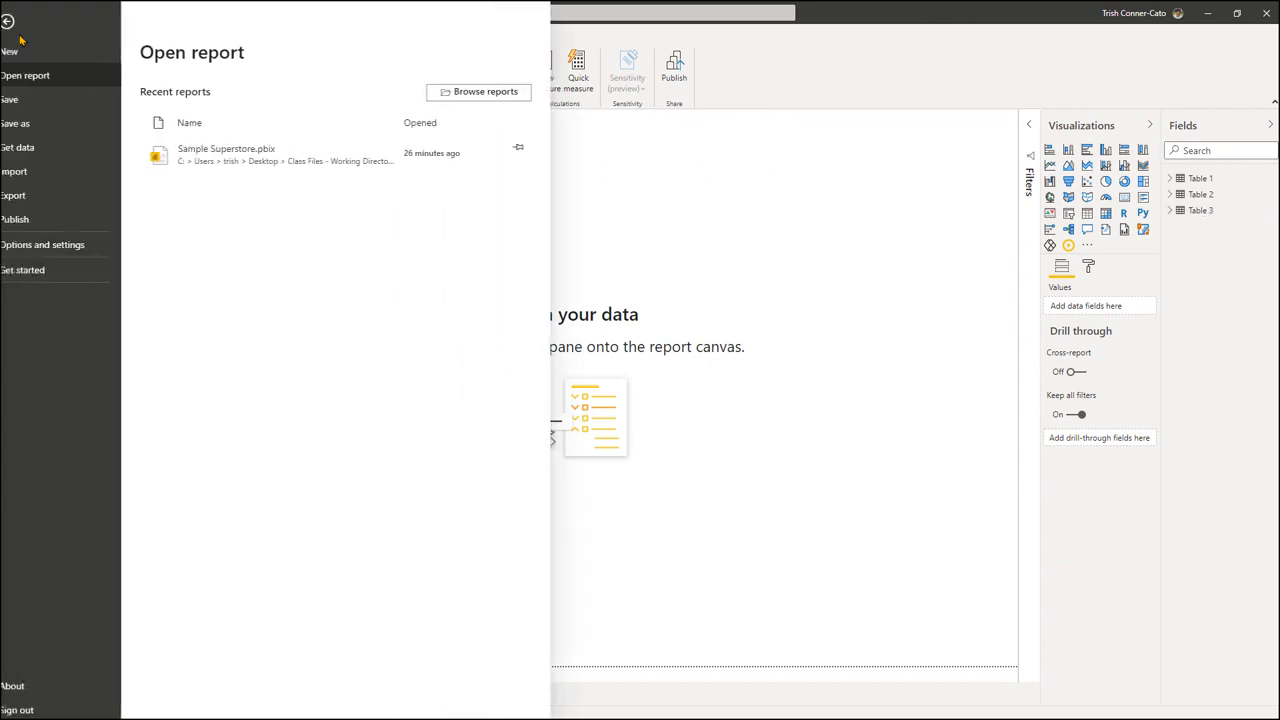
pyautogui.click(22, 100)
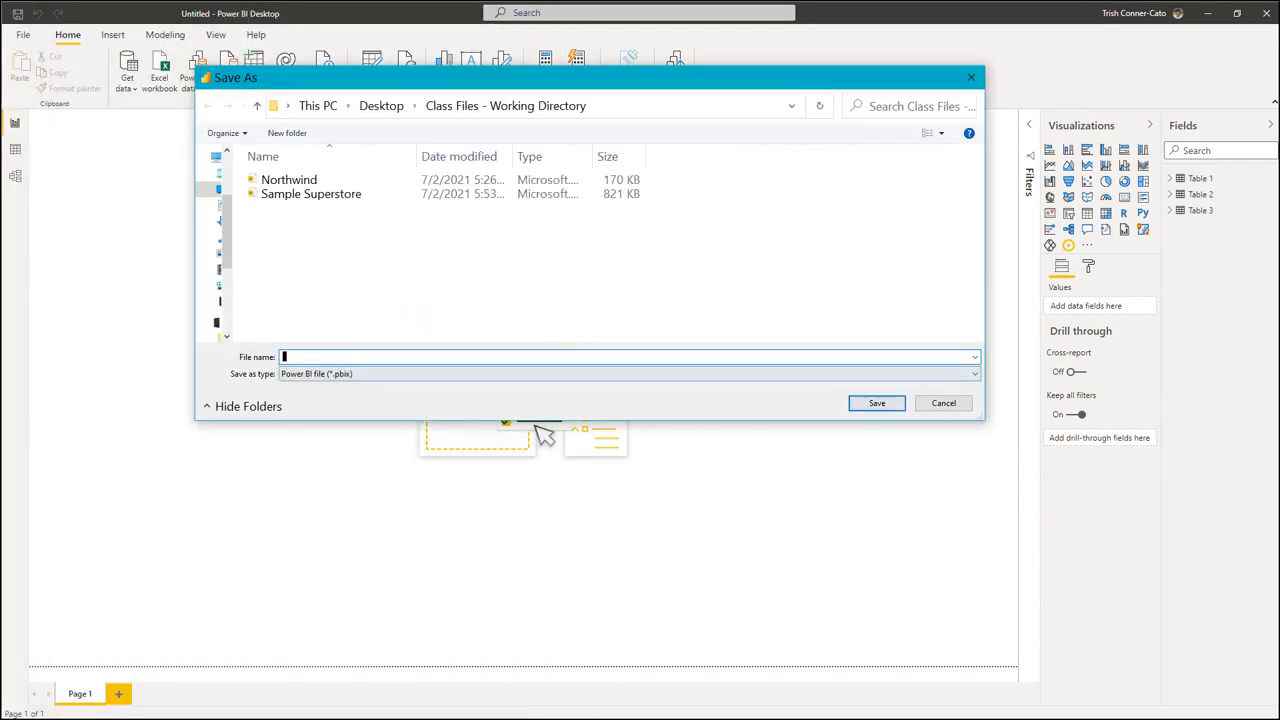
pyautogui.write('Media')
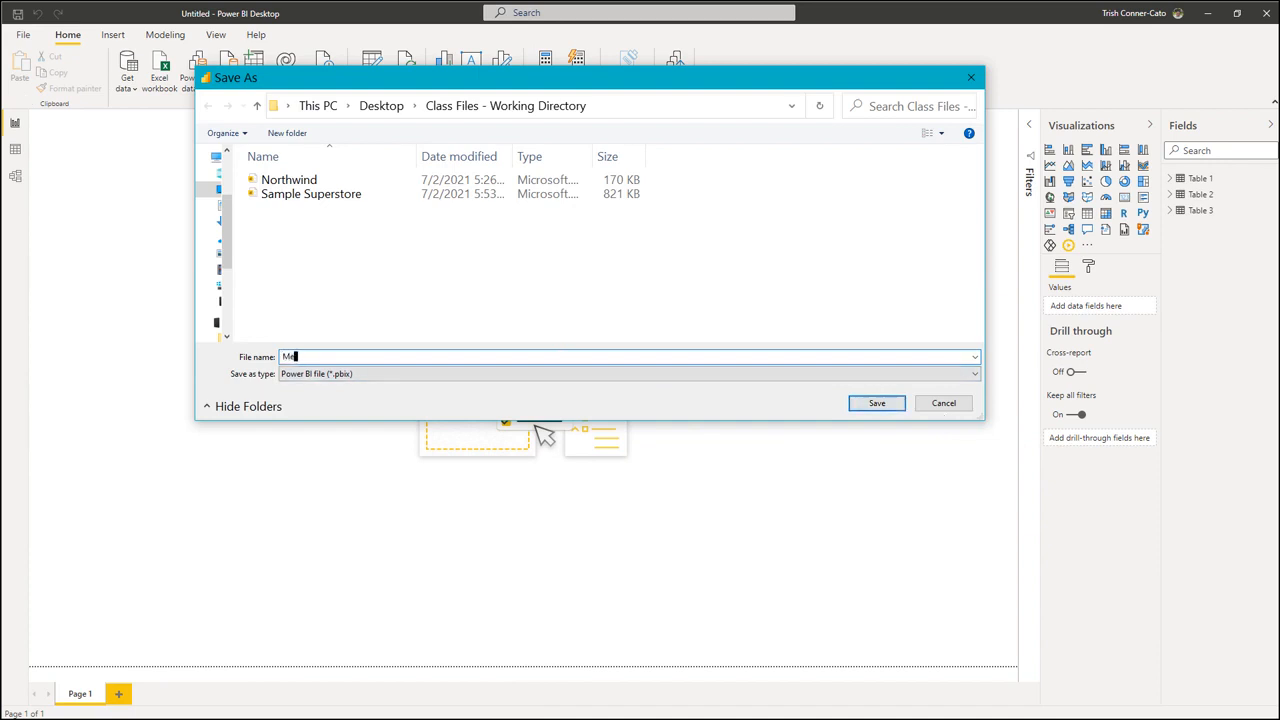
pyautogui.write('n Household Income')
pyautogui.press('Return')
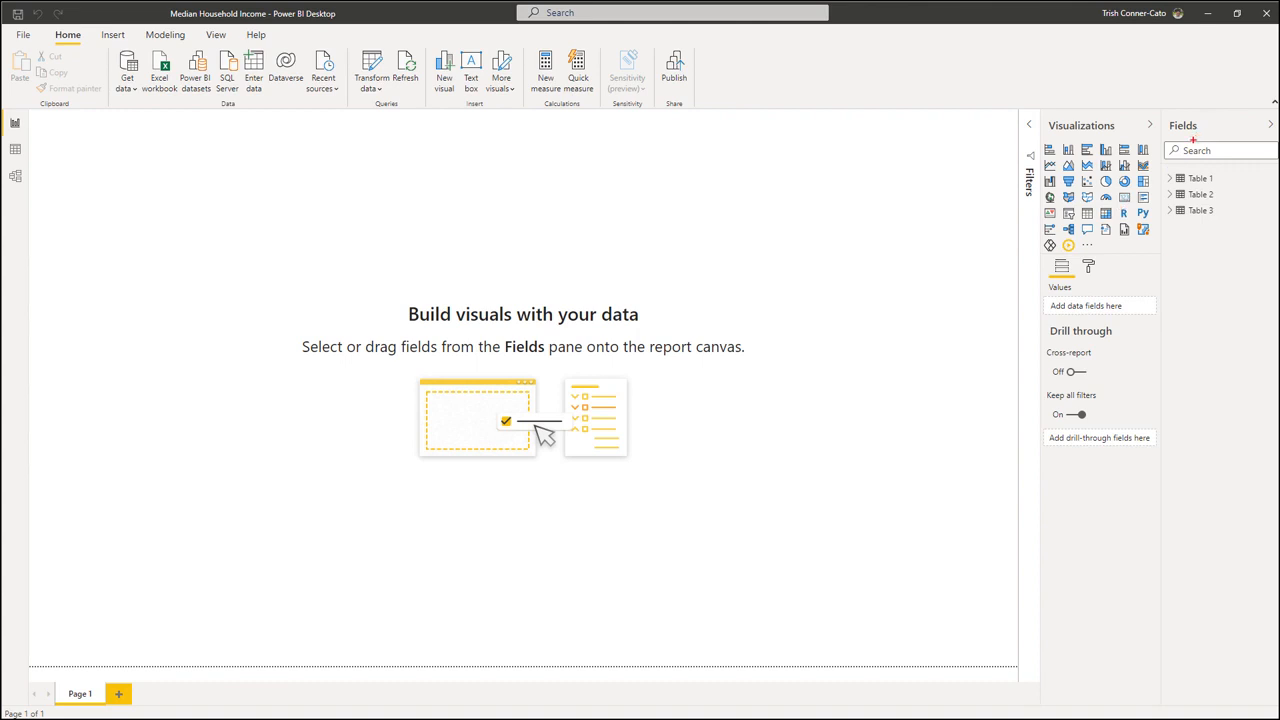
# Step: Expand Table 1, Table 2 and Table 3 in the fields list to review their columns
pyautogui.moveTo(1193, 140); pyautogui.dragTo(1194, 68)
pyautogui.press('Escape')
pyautogui.click(1171, 179)
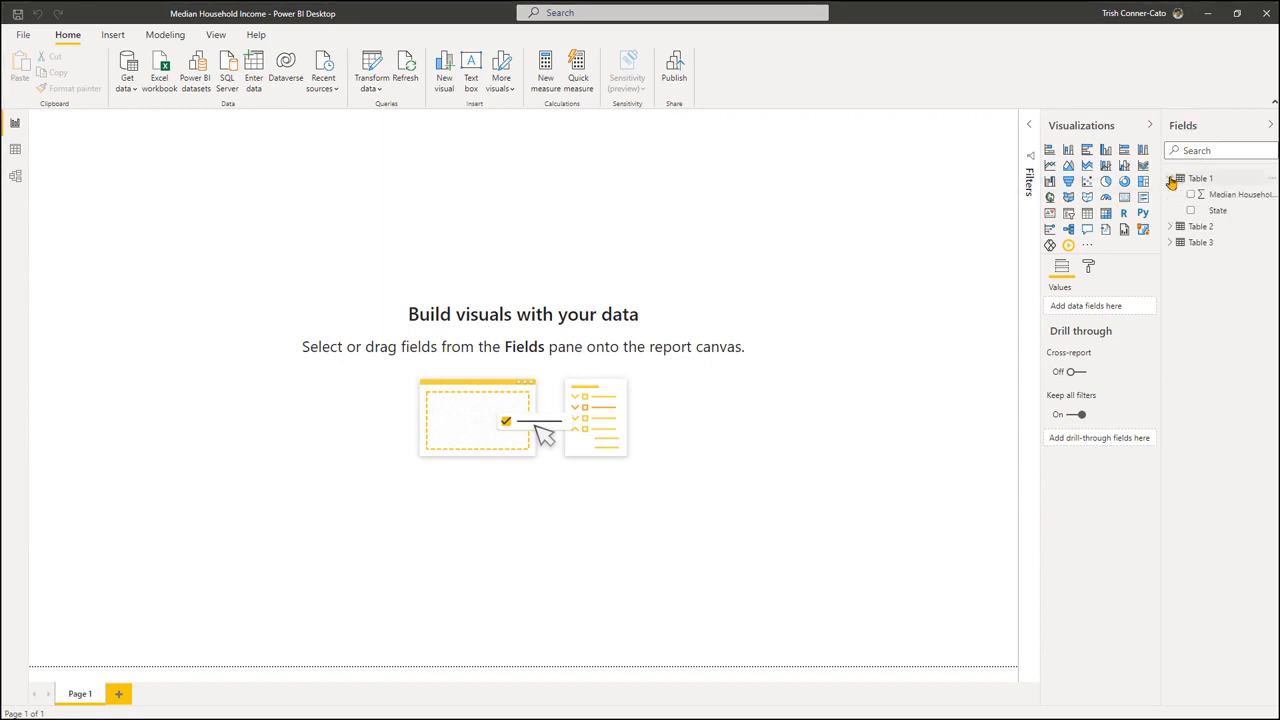
pyautogui.click(1177, 230)
pyautogui.click(1174, 229)
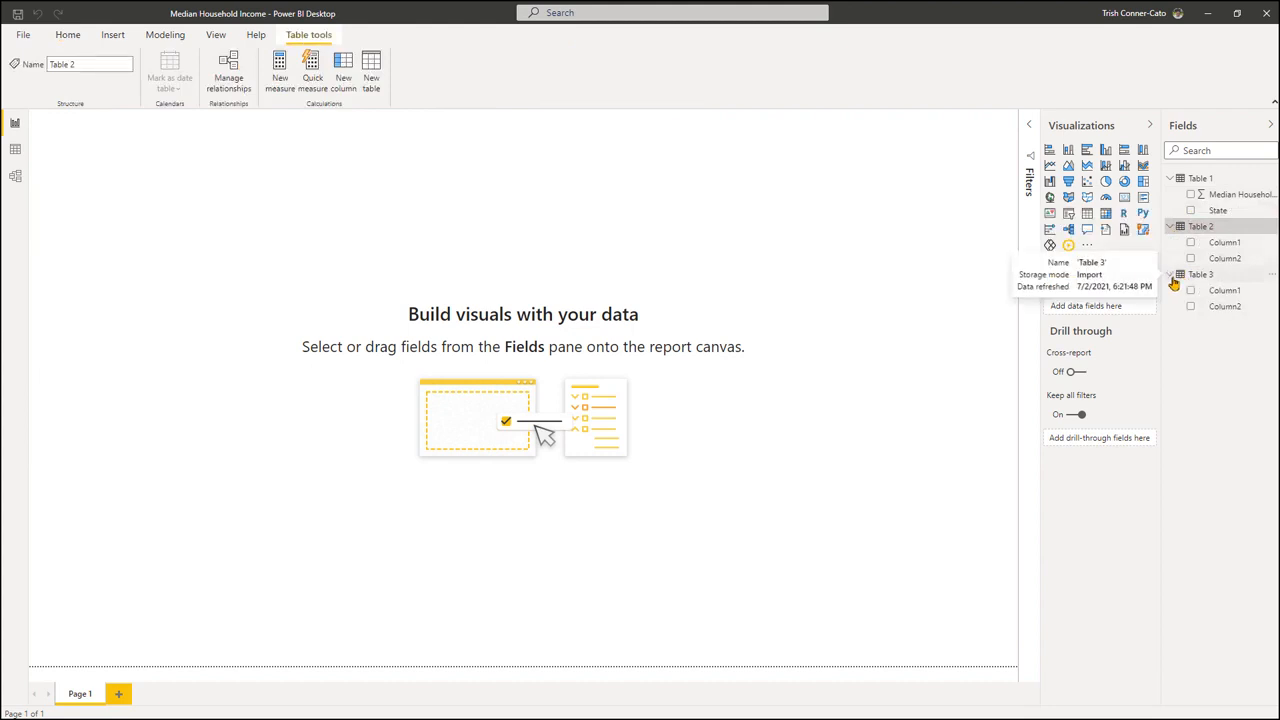
pyautogui.click(1172, 276)
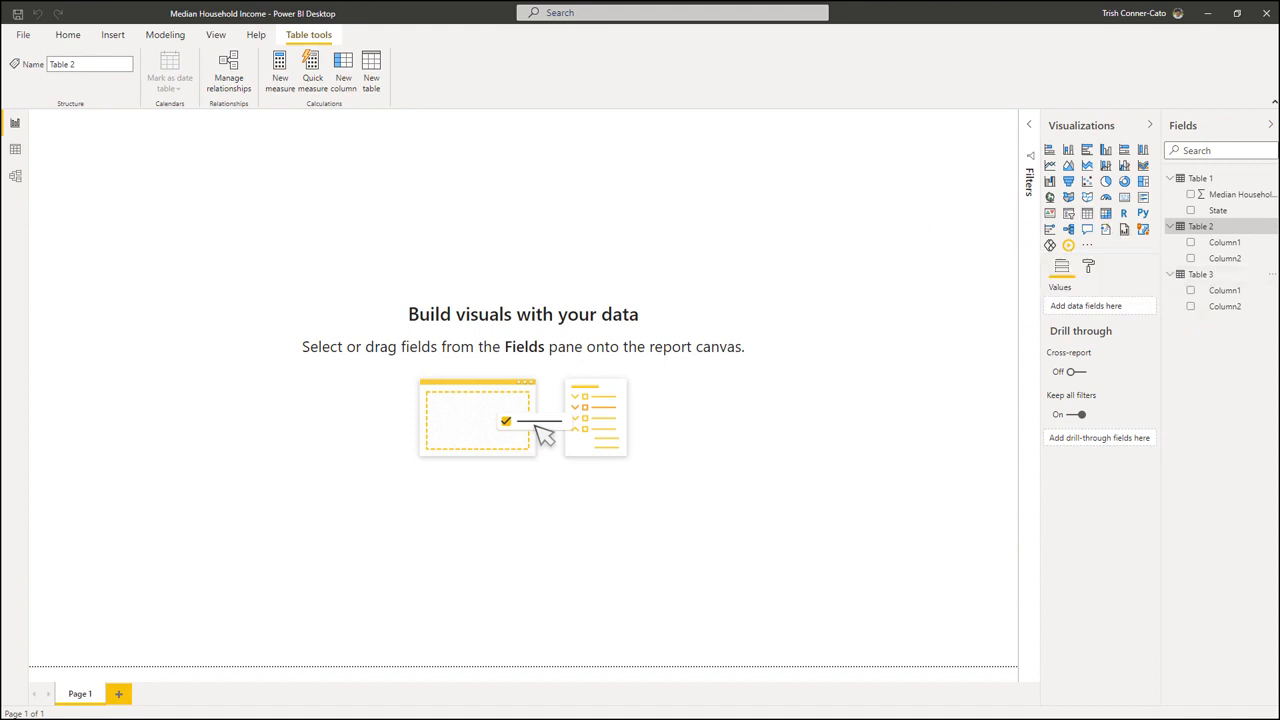
# Step: Switch to the data view and inspect the rows of Table 1 and Table 2
pyautogui.click(16, 149)
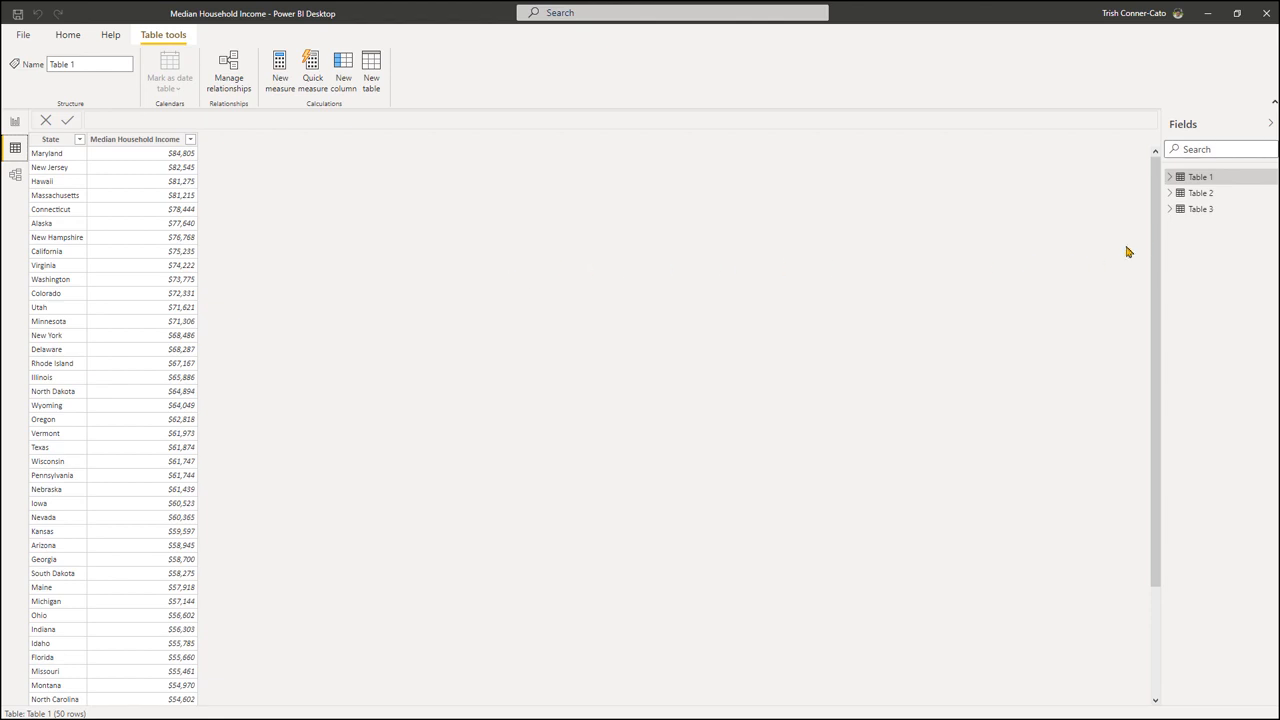
pyautogui.click(1198, 193)
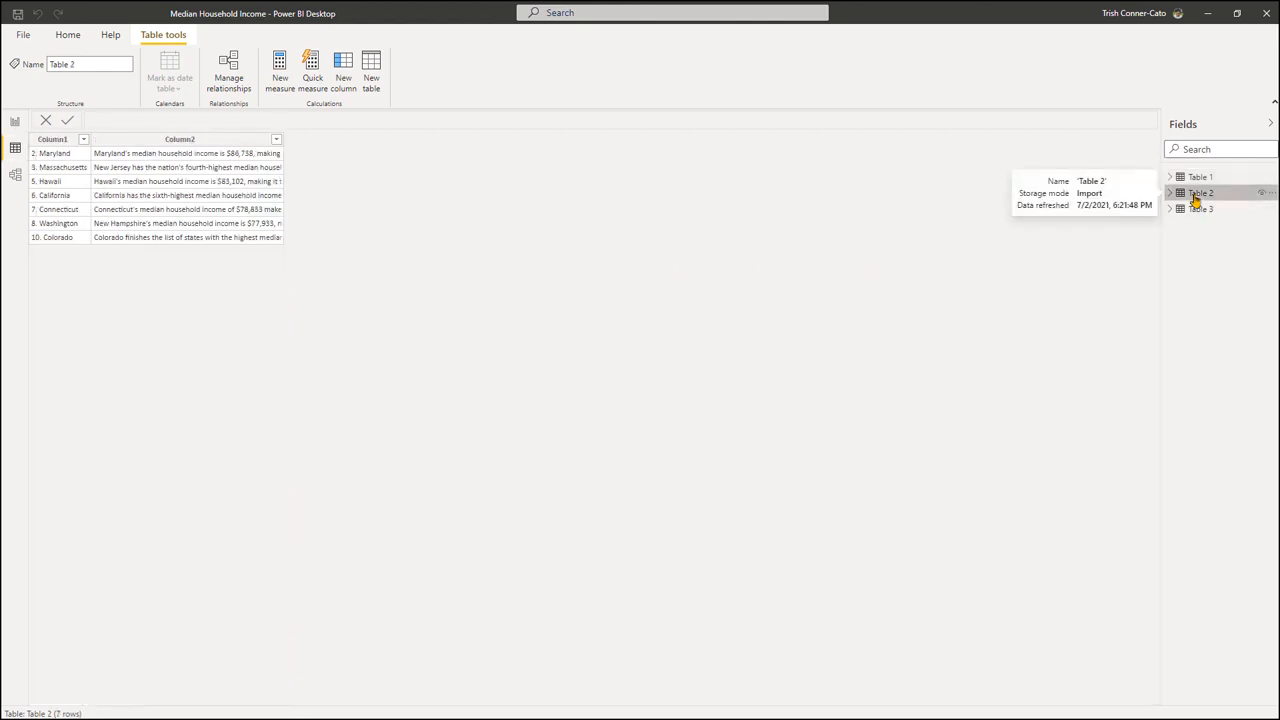
# Step: Inspect the rows of Table 3, and start a new blank report with the start screen dismissed
pyautogui.click(1189, 211)
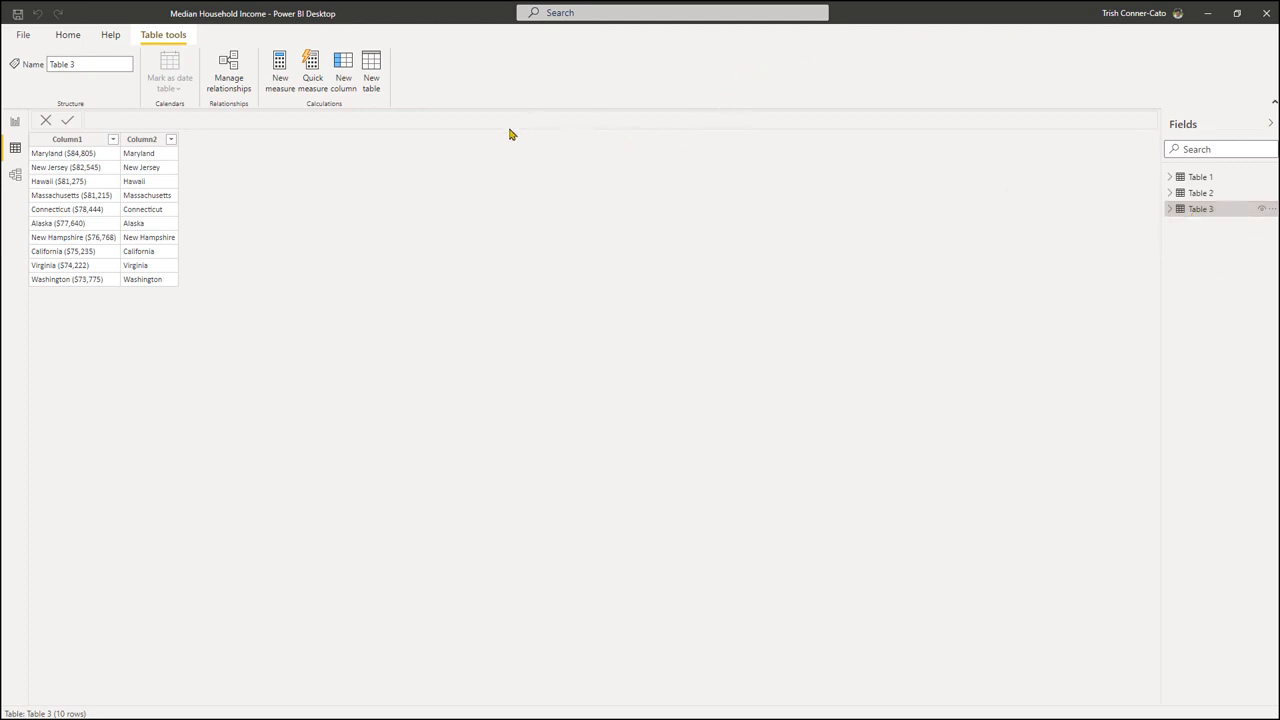
pyautogui.click(27, 38)
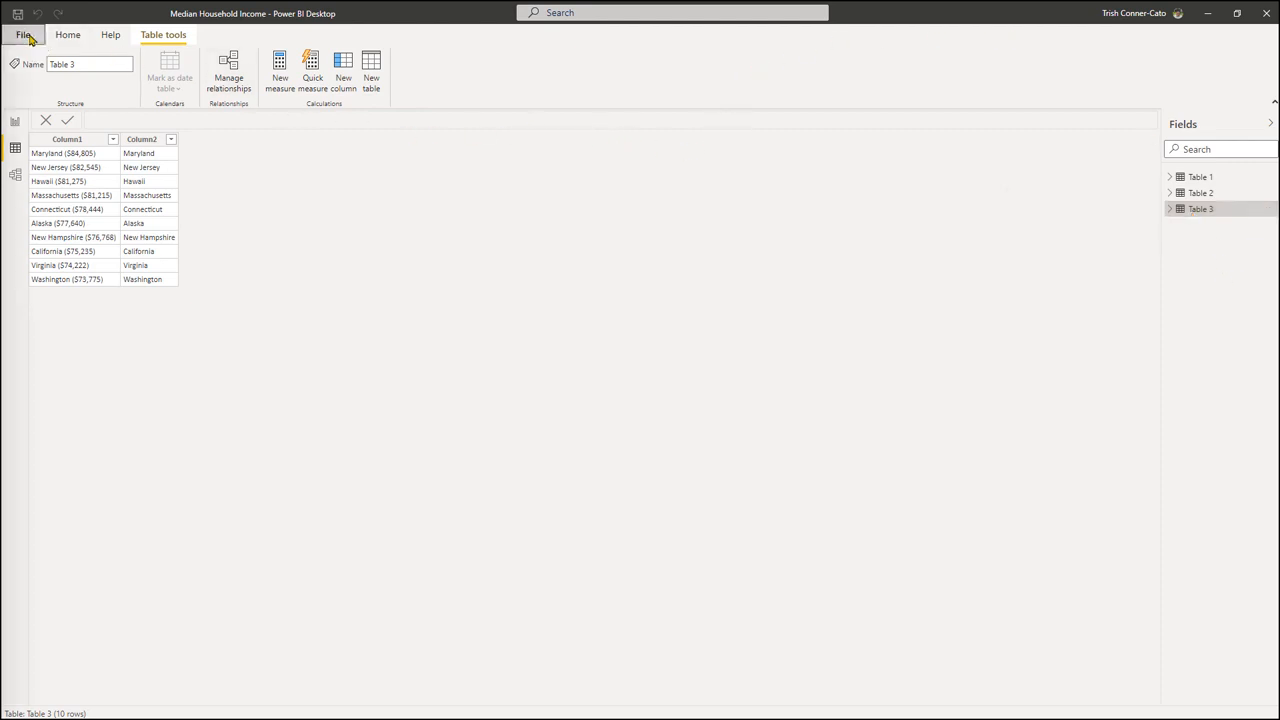
pyautogui.click(34, 53)
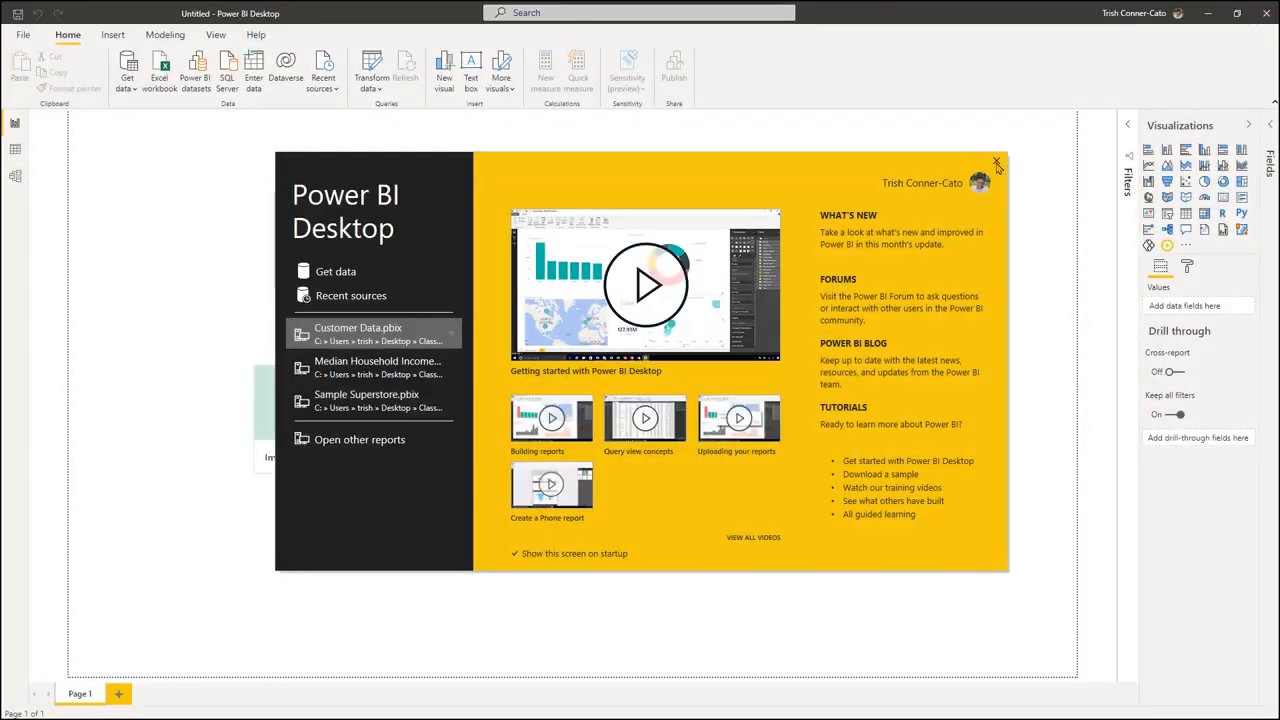
pyautogui.click(996, 163)
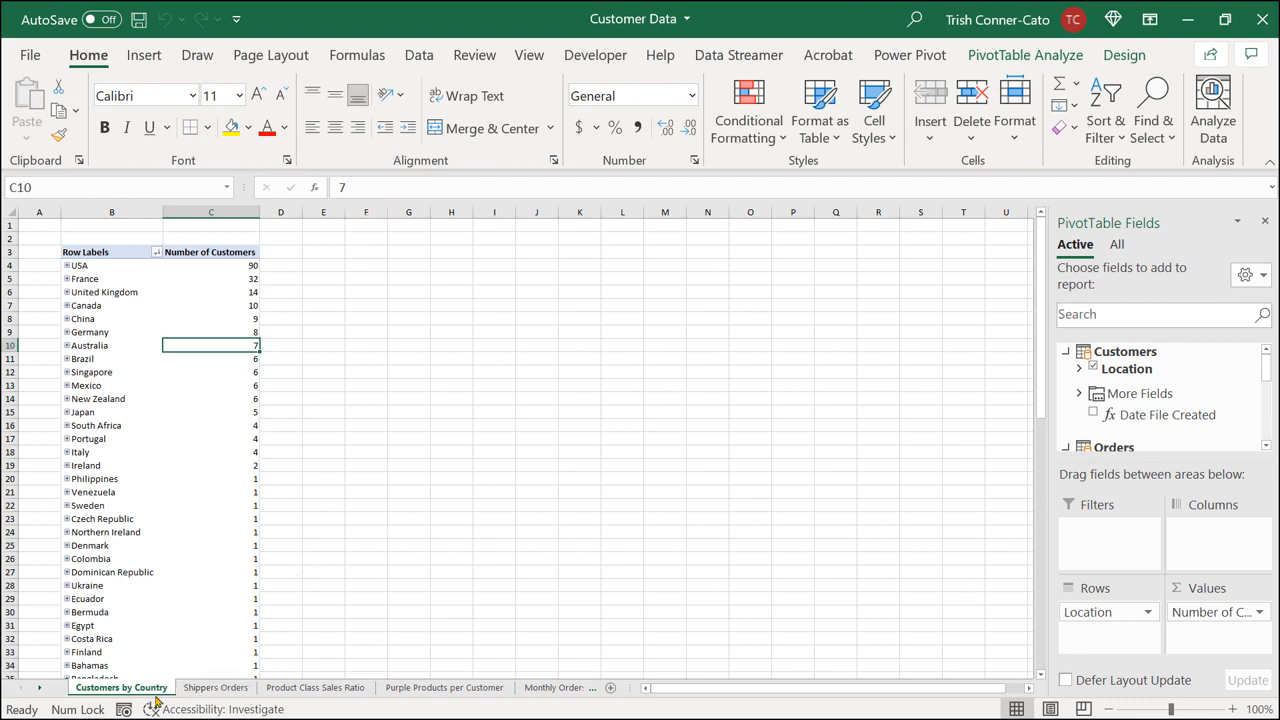
# Step: Switch to the Customer Data workbook in Excel and look through its worksheets, from Shippers Orders to the country totals sheet
pyautogui.click(188, 689)
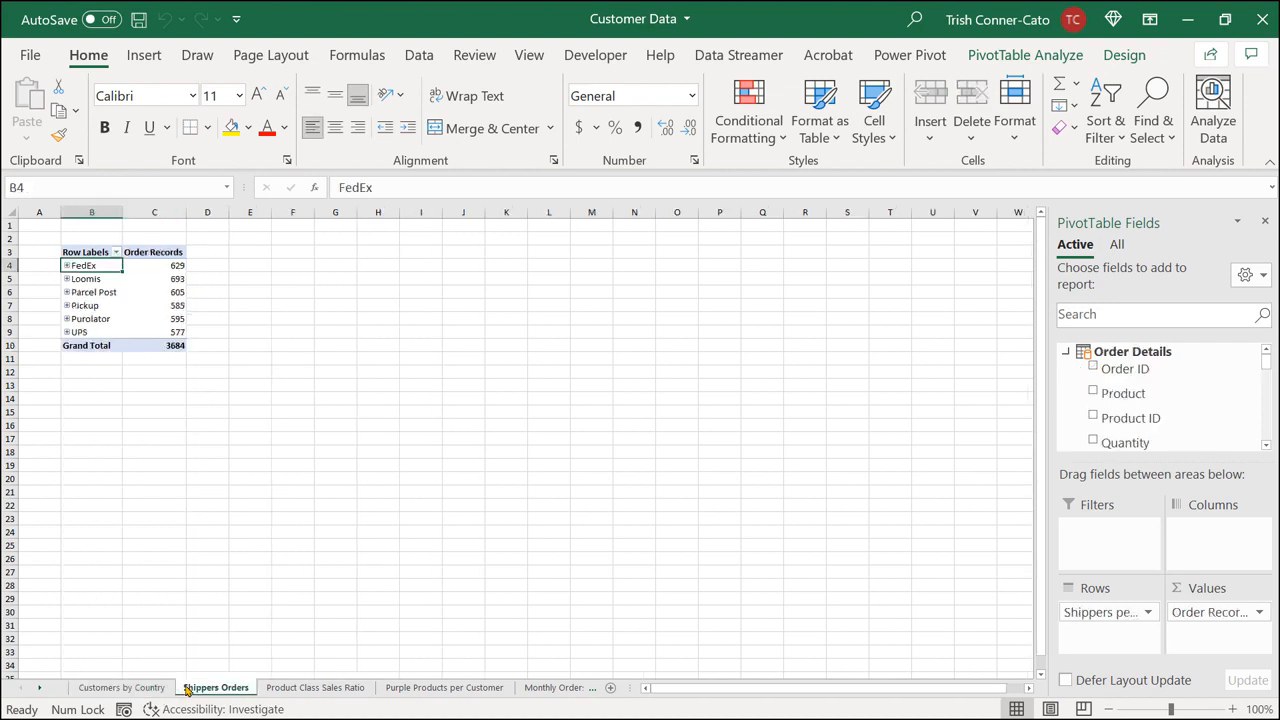
pyautogui.click(281, 690)
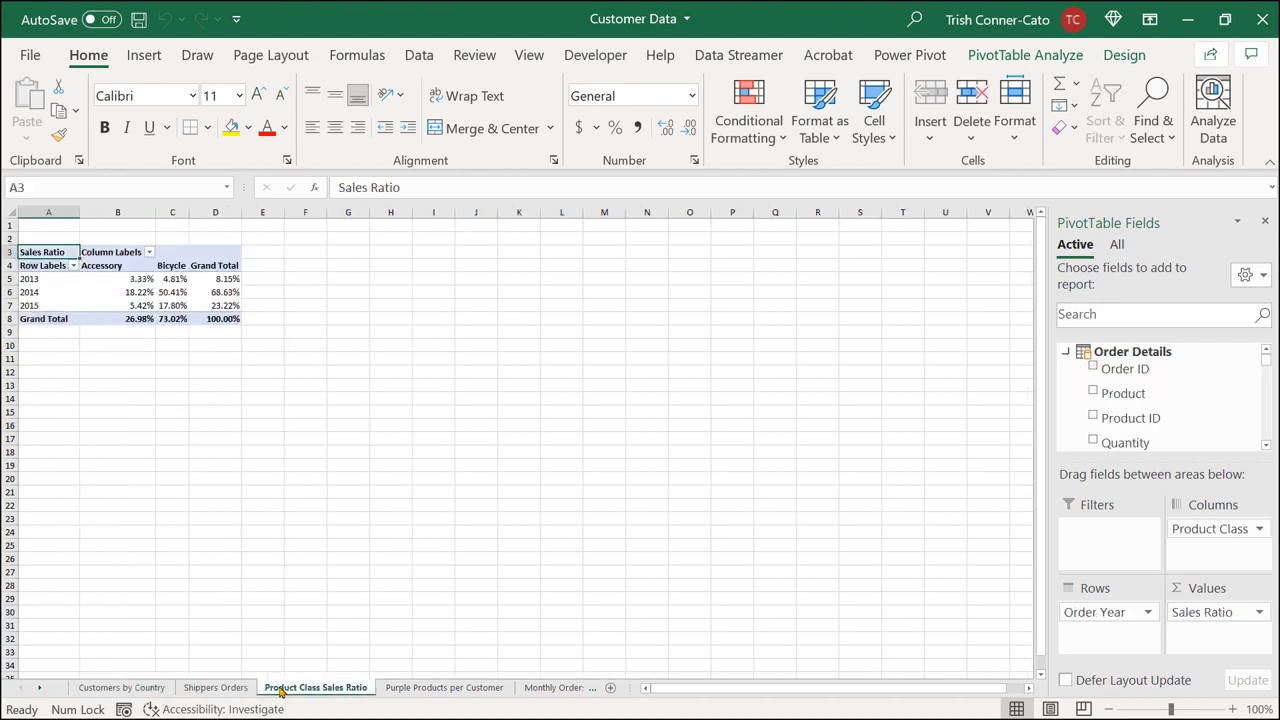
pyautogui.click(420, 688)
pyautogui.click(555, 688)
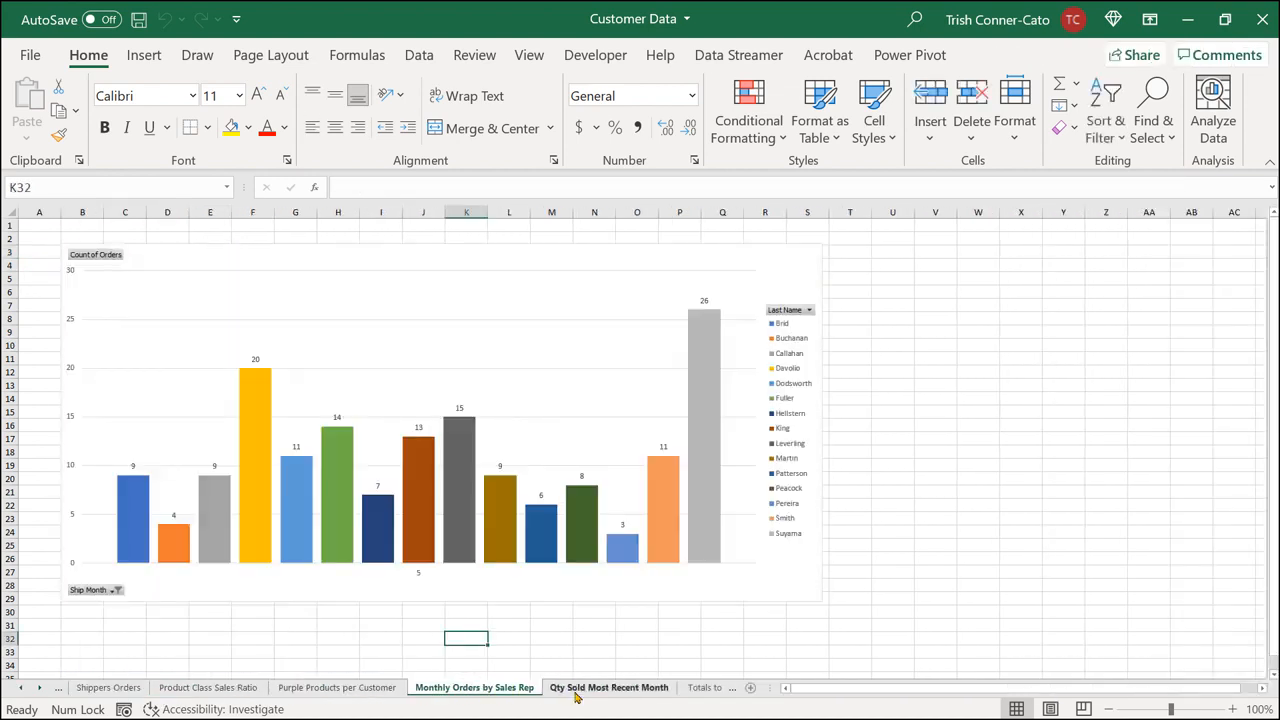
pyautogui.click(606, 695)
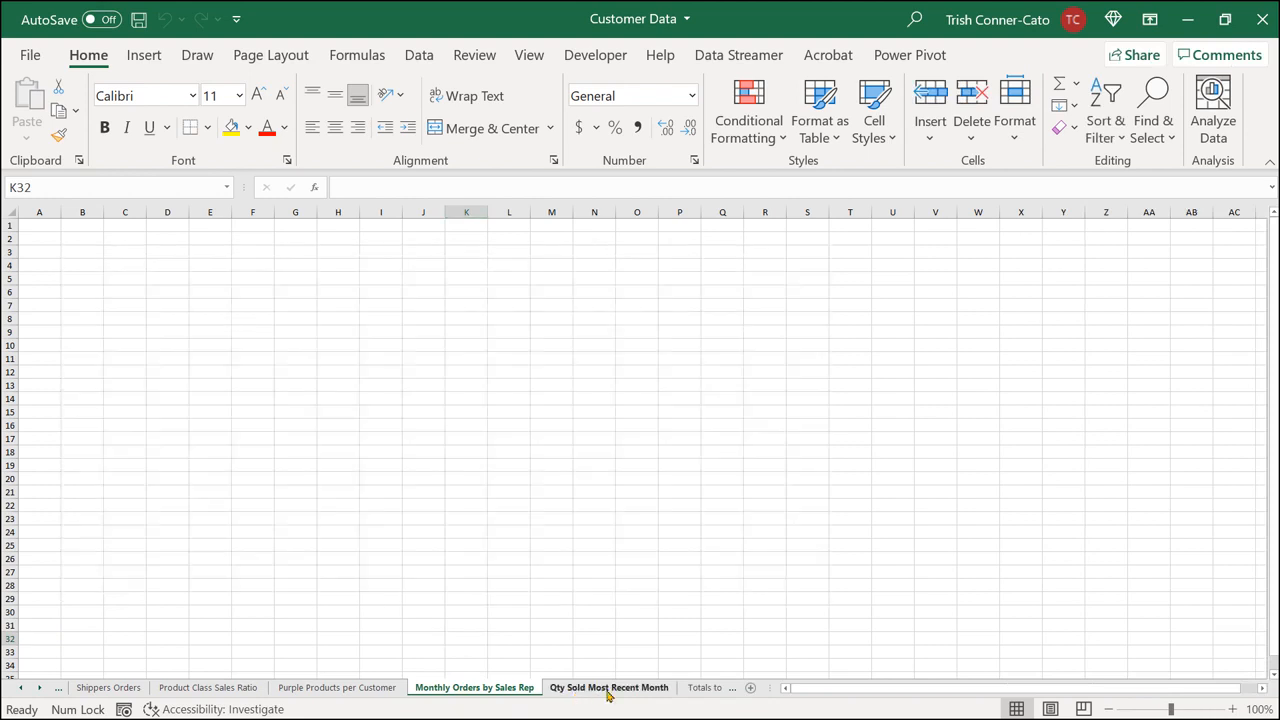
pyautogui.click(703, 690)
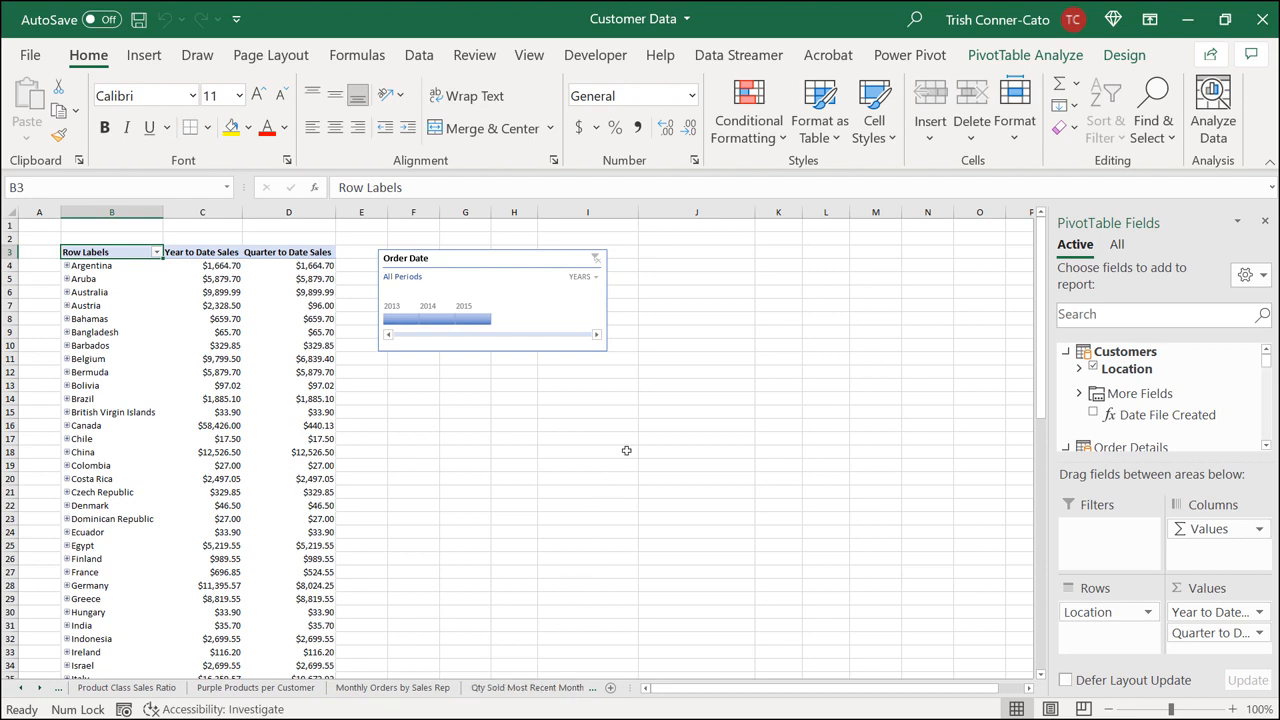
# Step: Open the workbook's Power Pivot data model and widen the Company Name column of the Customers table to show the full Date File Created measure
pyautogui.click(903, 58)
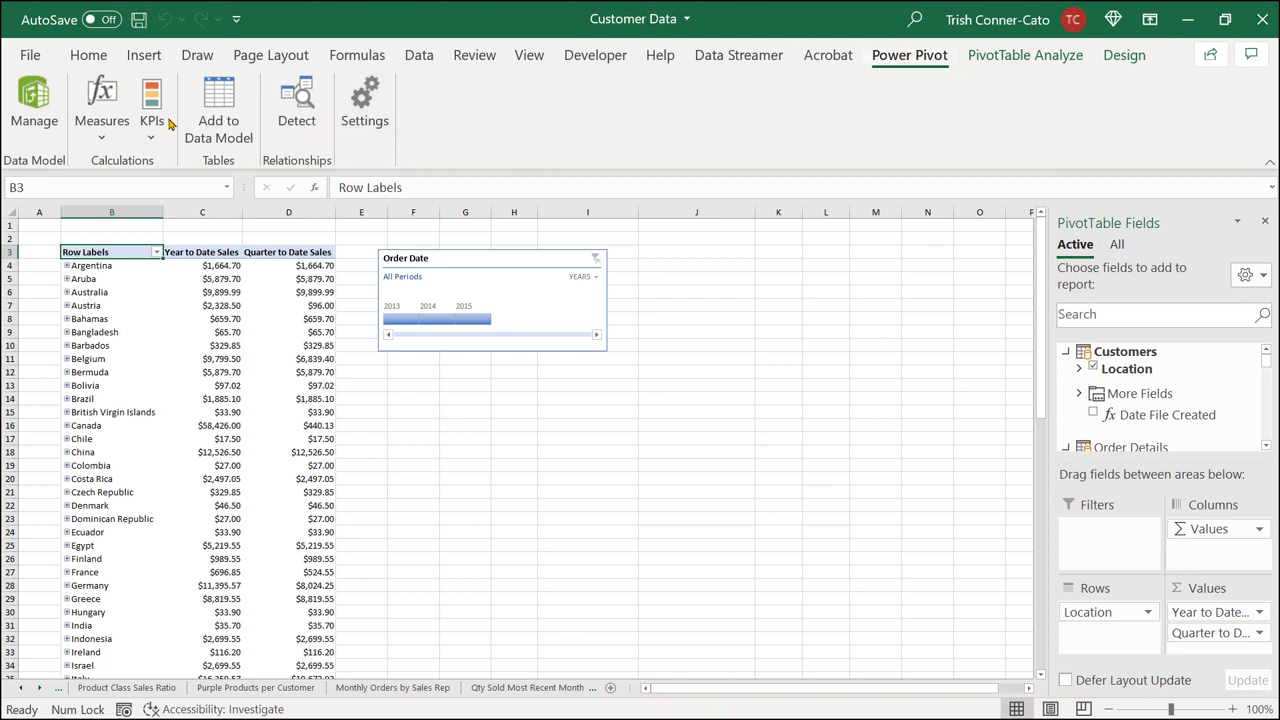
pyautogui.click(35, 122)
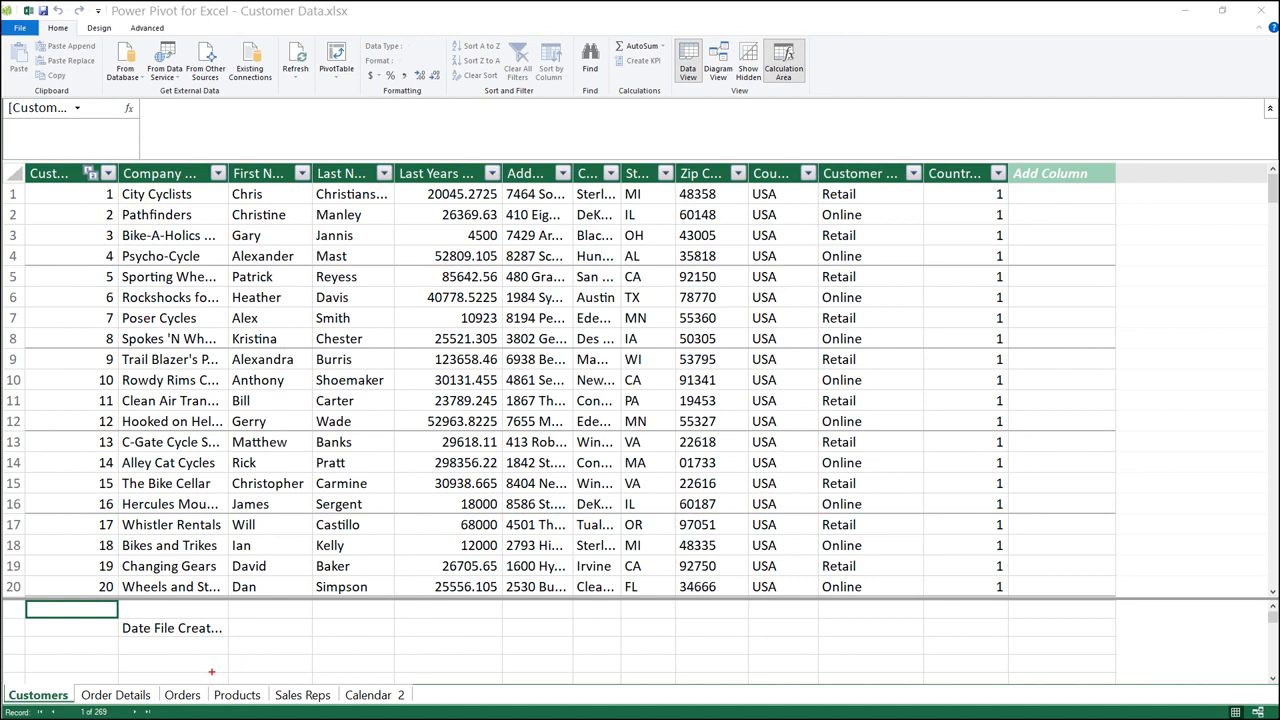
pyautogui.moveTo(212, 672); pyautogui.dragTo(214, 536)
pyautogui.moveTo(228, 176); pyautogui.dragTo(343, 500)
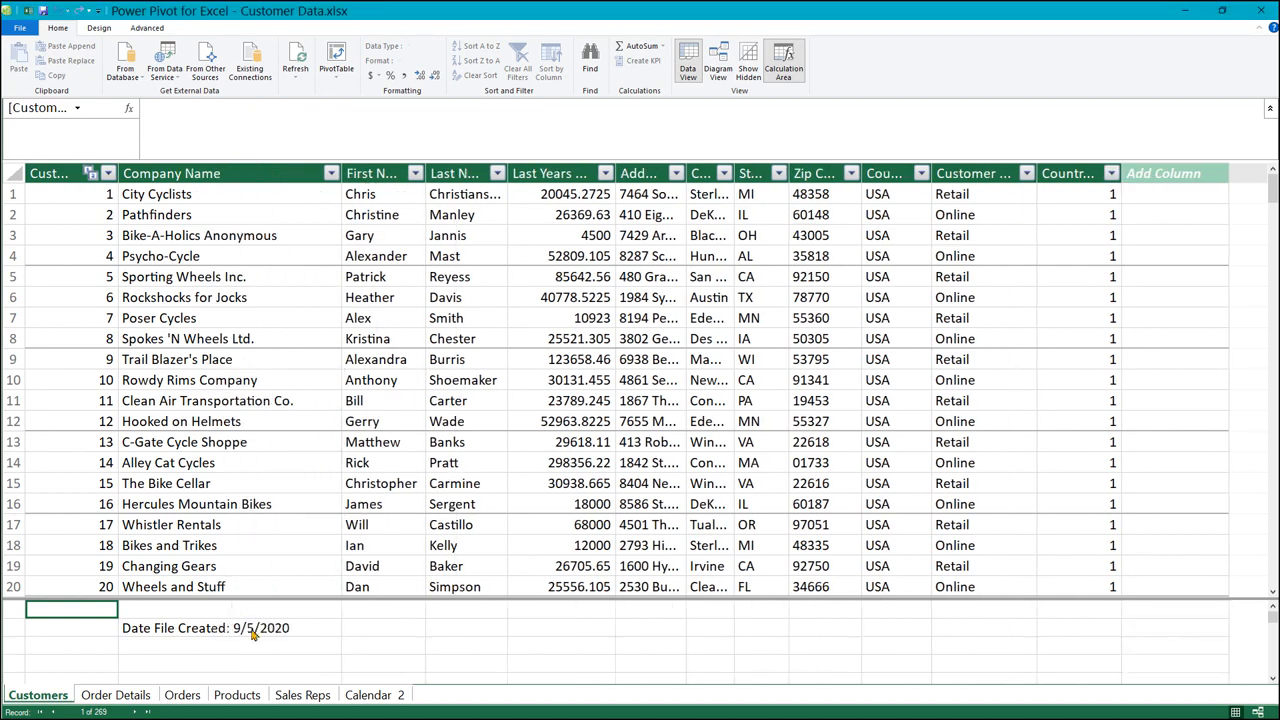
# Step: Review the Order Details table and the table relationships in diagram view, and save the workbook
pyautogui.click(116, 695)
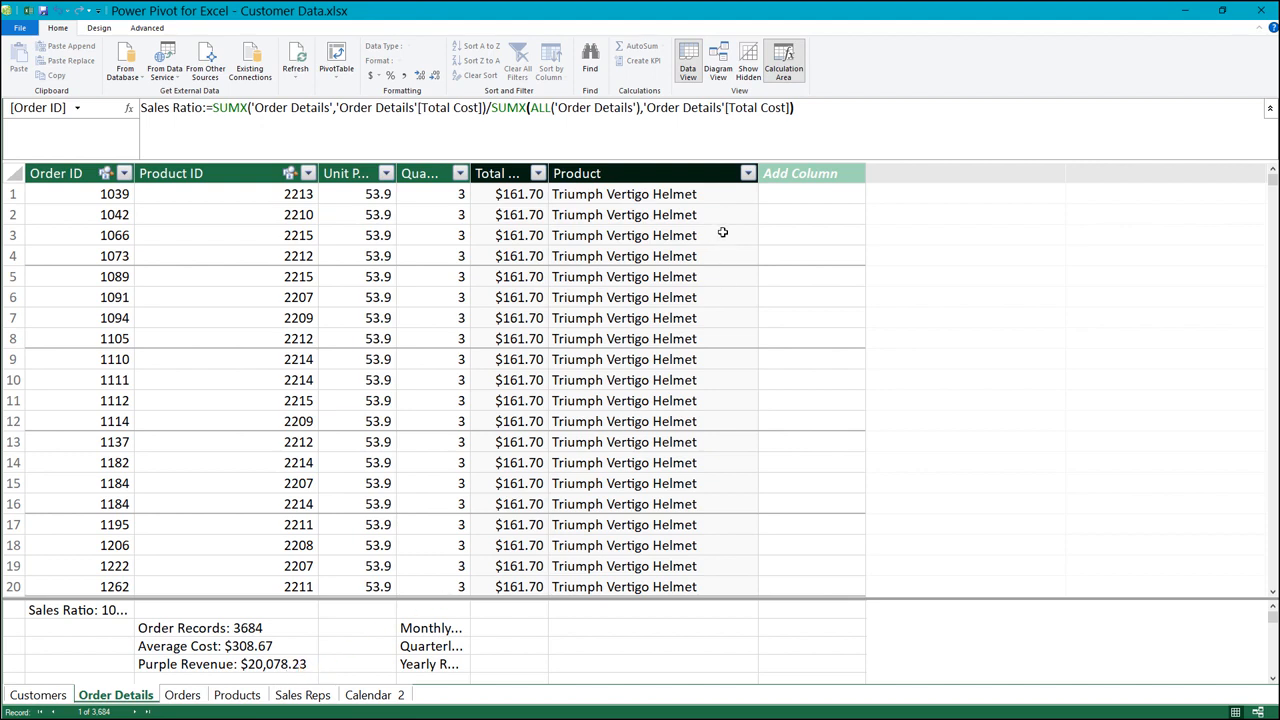
pyautogui.click(720, 65)
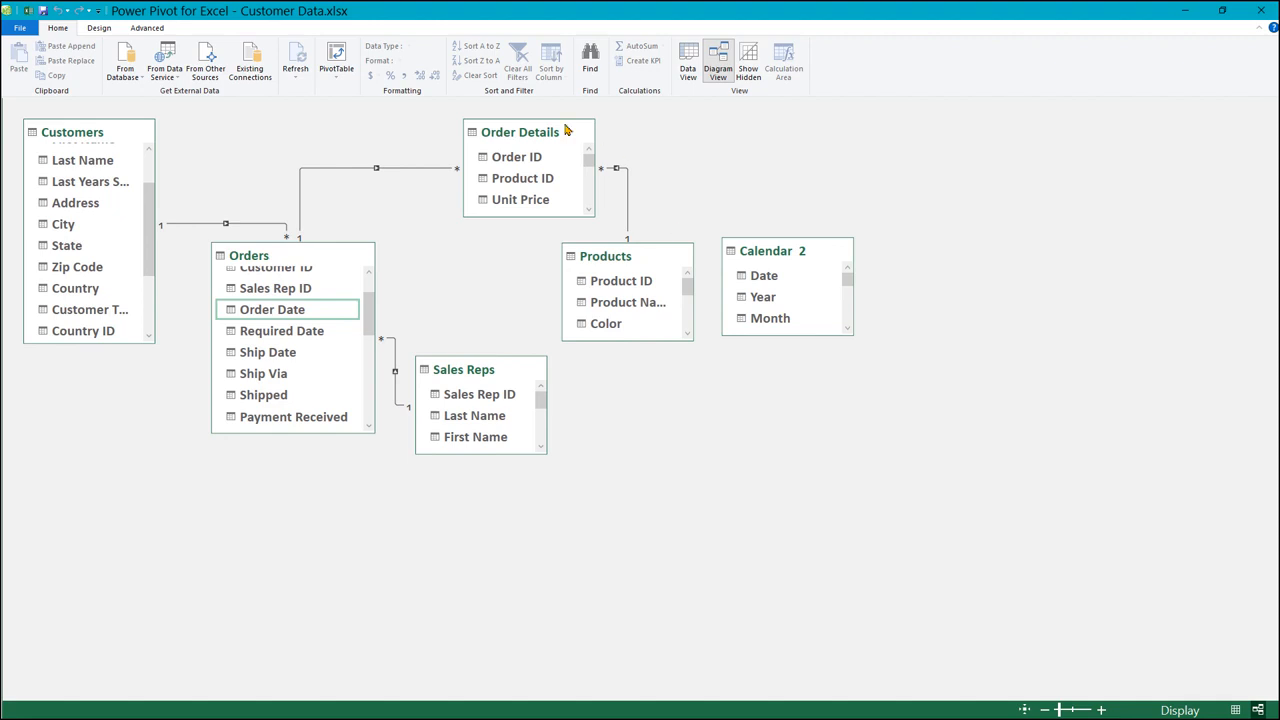
pyautogui.click(42, 11)
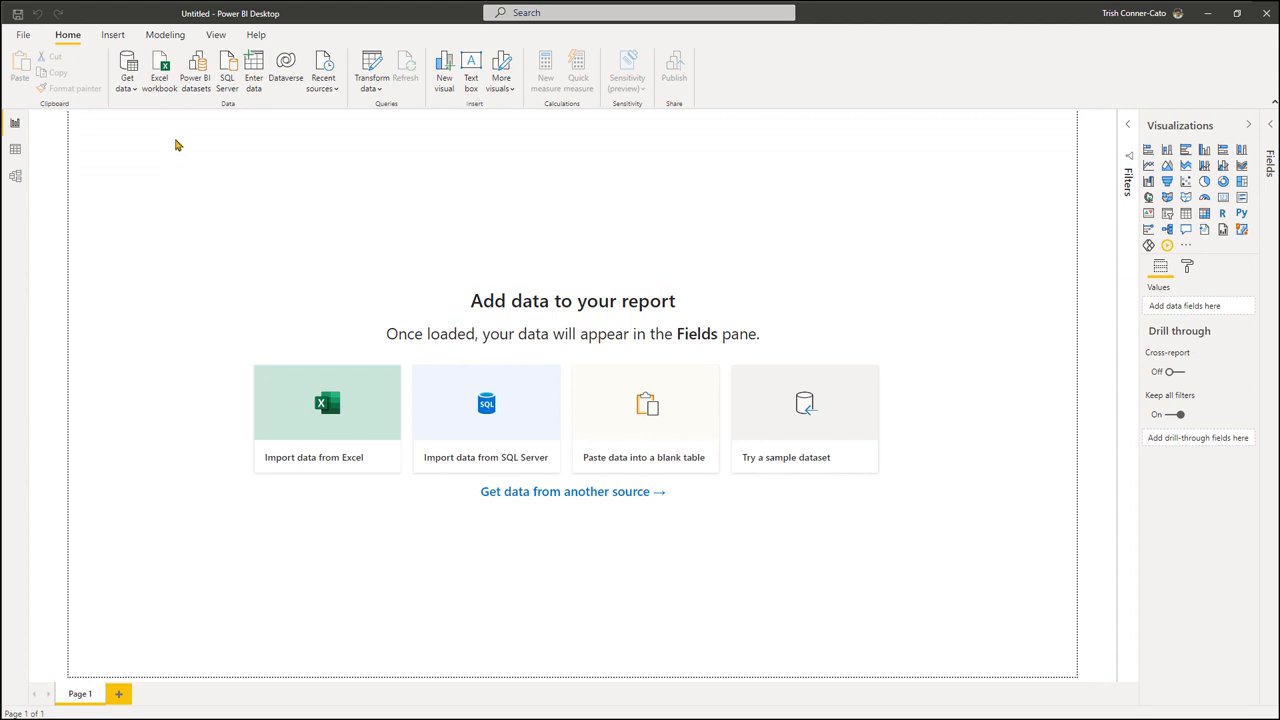
# Step: Back in Power BI Desktop, connect the blank report to the Customer Data Excel workbook and preview Customers by Country
pyautogui.click(165, 81)
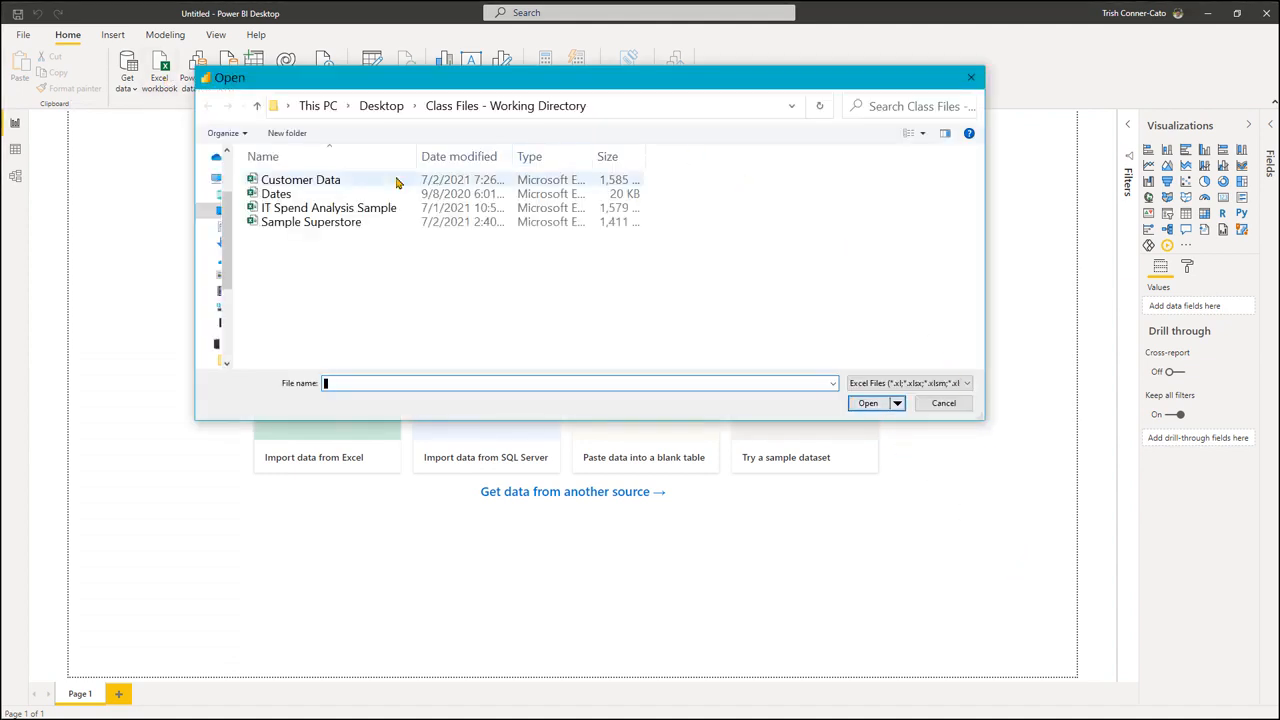
pyautogui.doubleClick(339, 181)
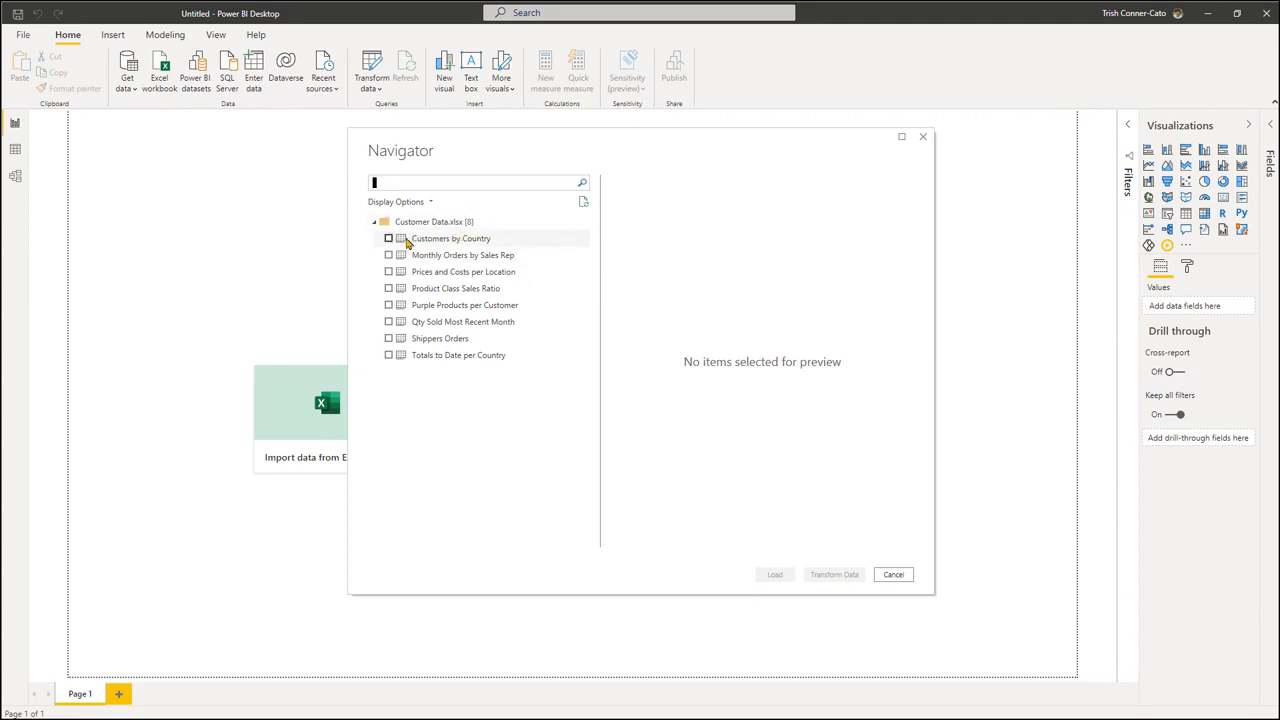
pyautogui.click(430, 240)
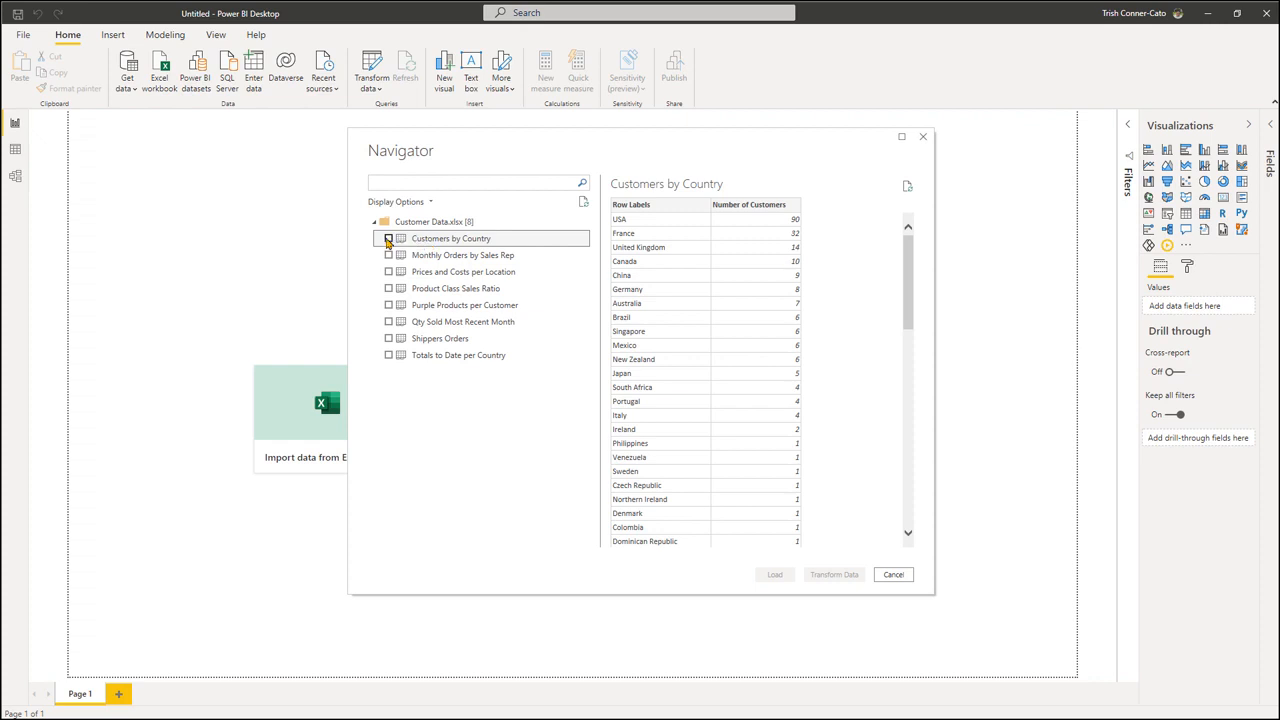
# Step: Select all eight Customer Data worksheets, from Customers by Country through Totals to Date per Country, and load them into the report
pyautogui.click(388, 239)
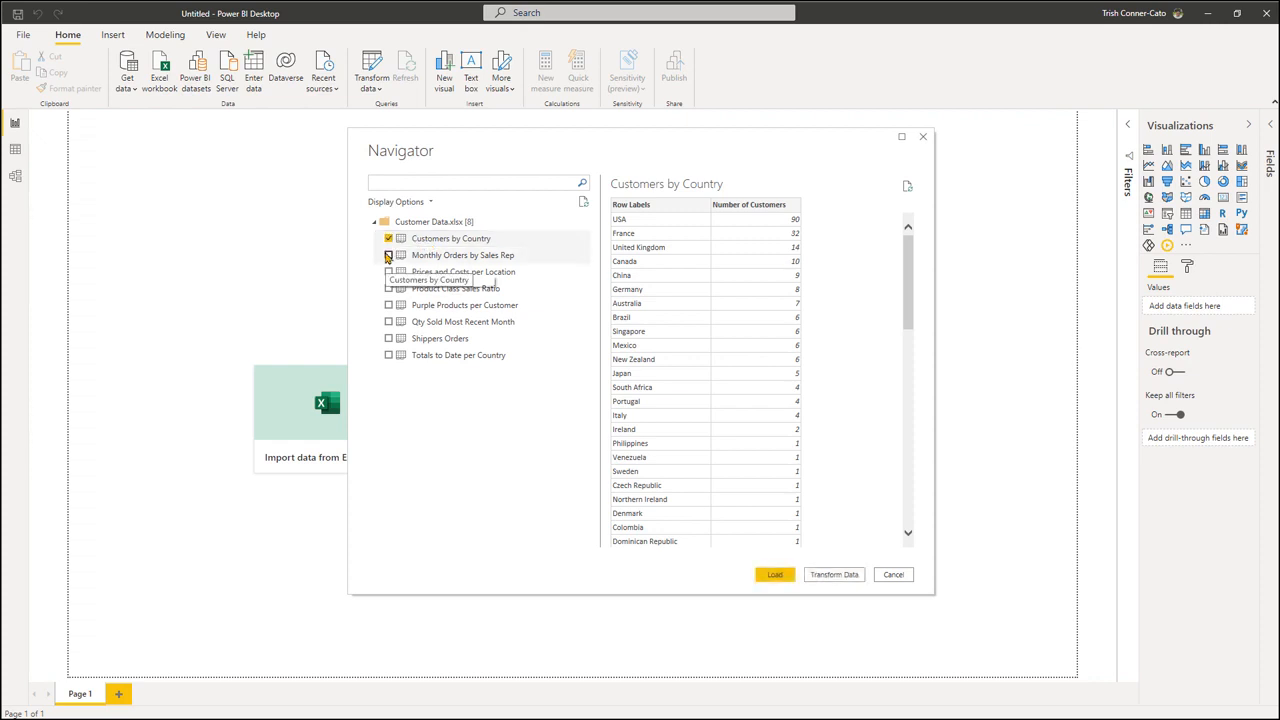
pyautogui.click(389, 256)
pyautogui.click(389, 272)
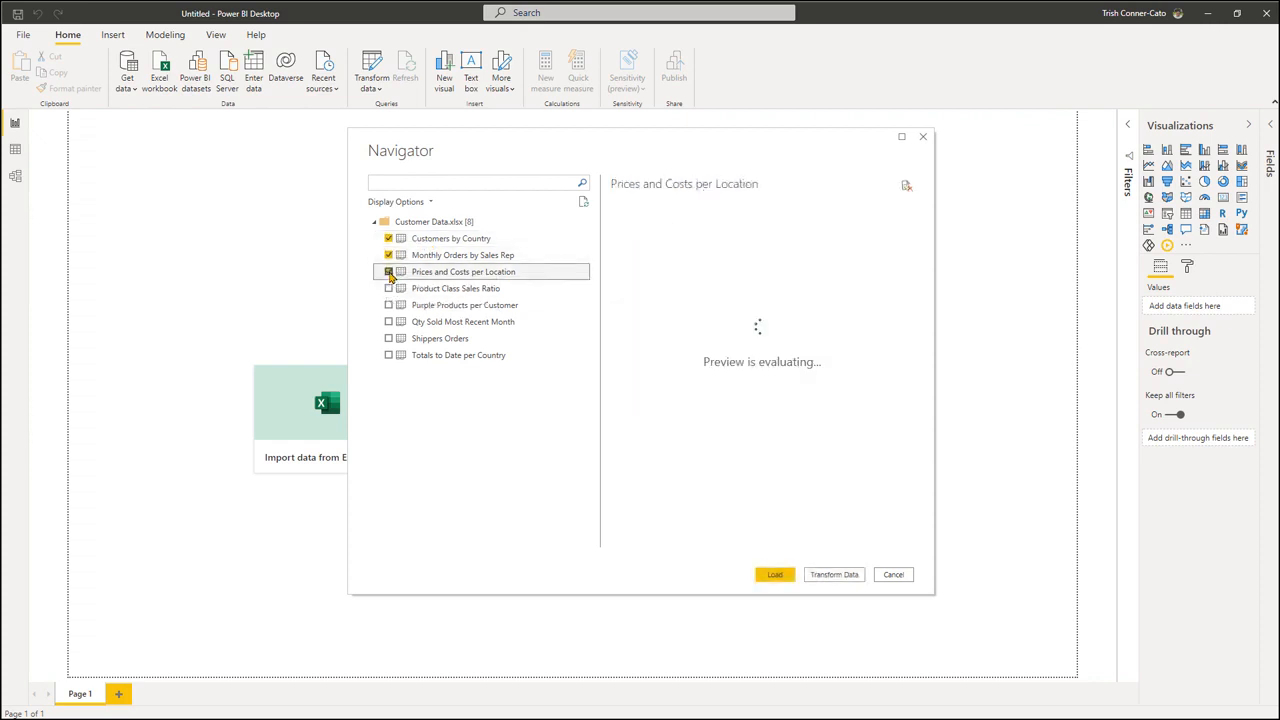
pyautogui.click(388, 288)
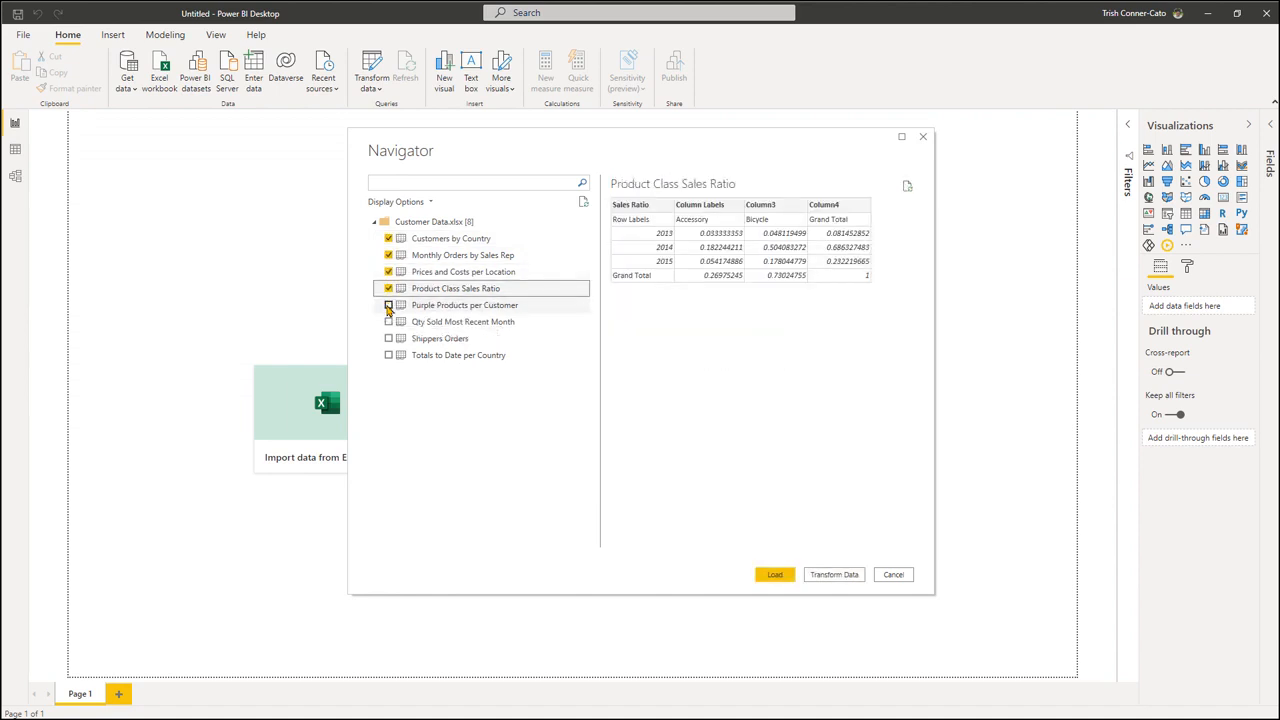
pyautogui.click(388, 305)
pyautogui.click(388, 322)
pyautogui.click(388, 338)
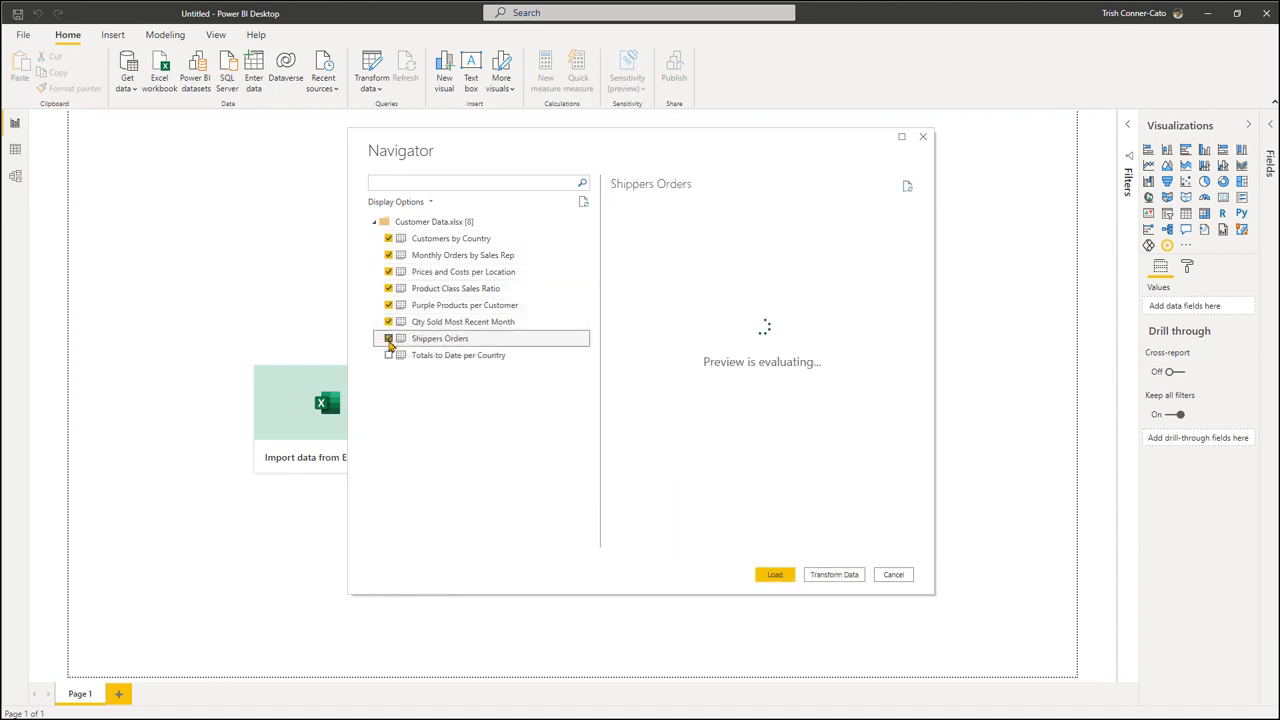
pyautogui.click(388, 355)
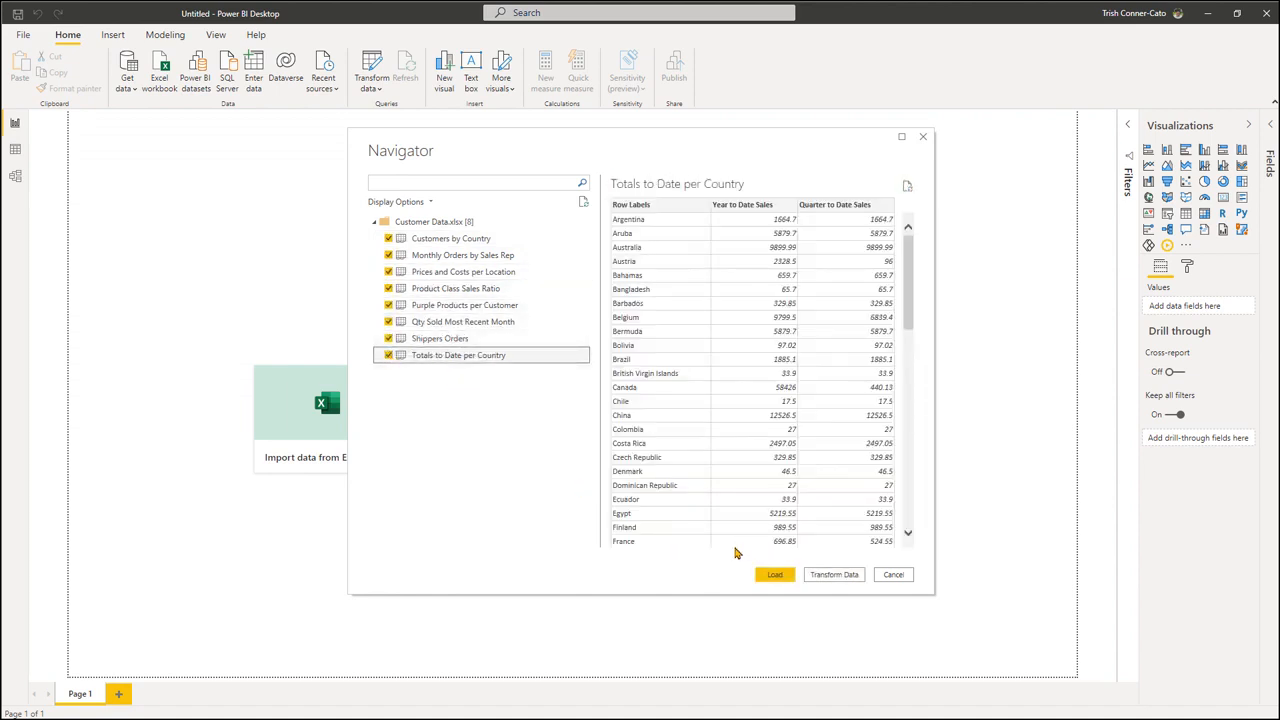
pyautogui.click(775, 576)
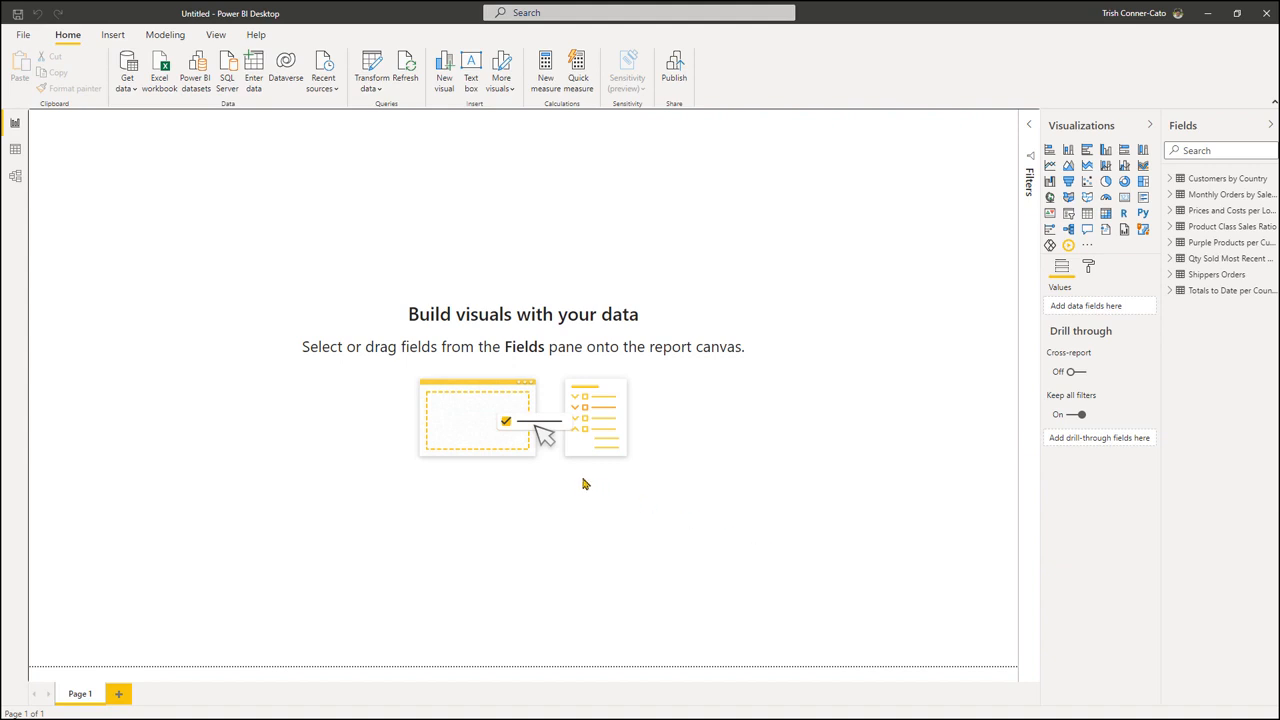
# Step: Inspect the Customers by Country rows in the data view, and start another blank report with the start screen dismissed
pyautogui.click(15, 149)
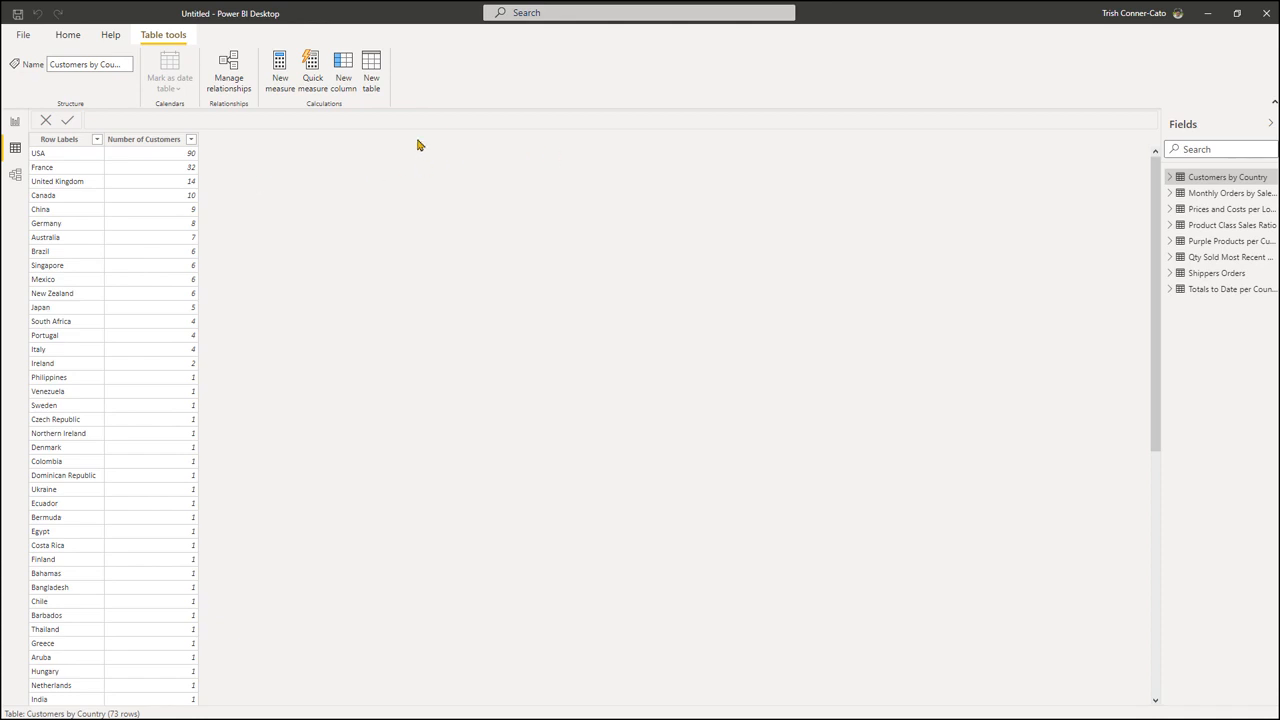
pyautogui.click(22, 35)
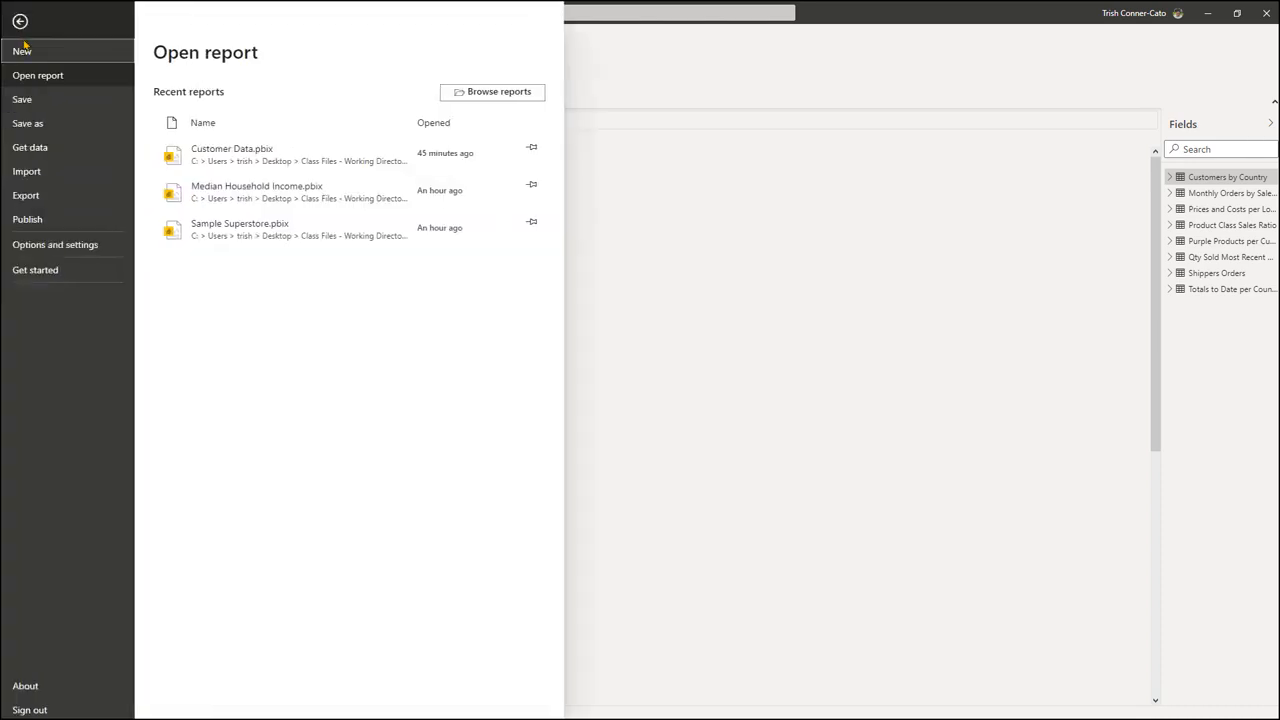
pyautogui.press('Escape')
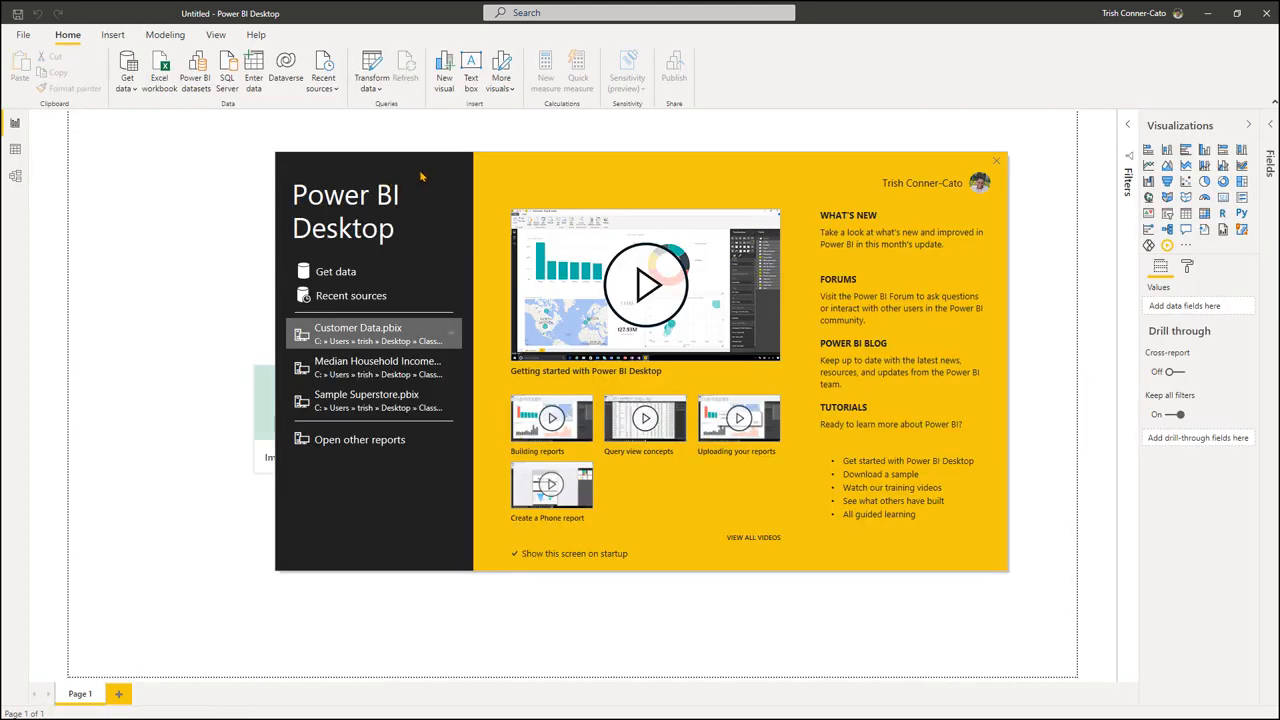
pyautogui.click(997, 163)
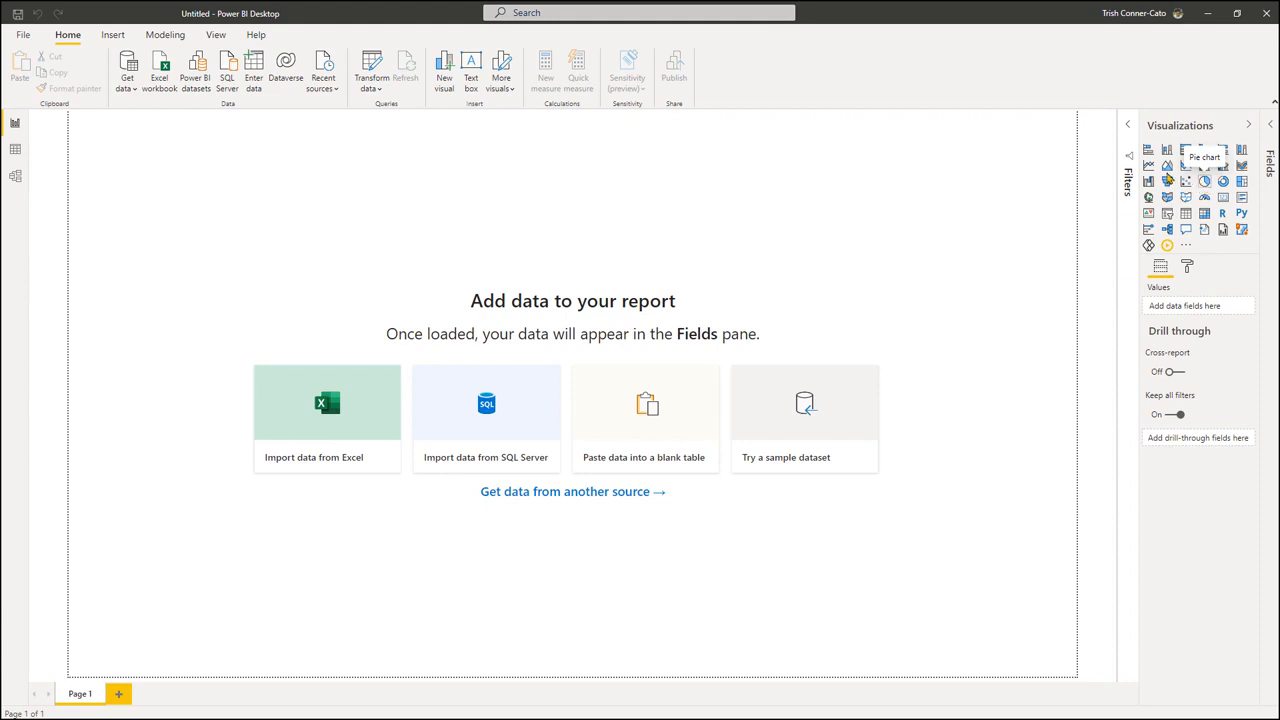
# Step: Import the Power Query, Power Pivot and Power View contents of the Customer Data workbook, and review the migration summary
pyautogui.click(21, 36)
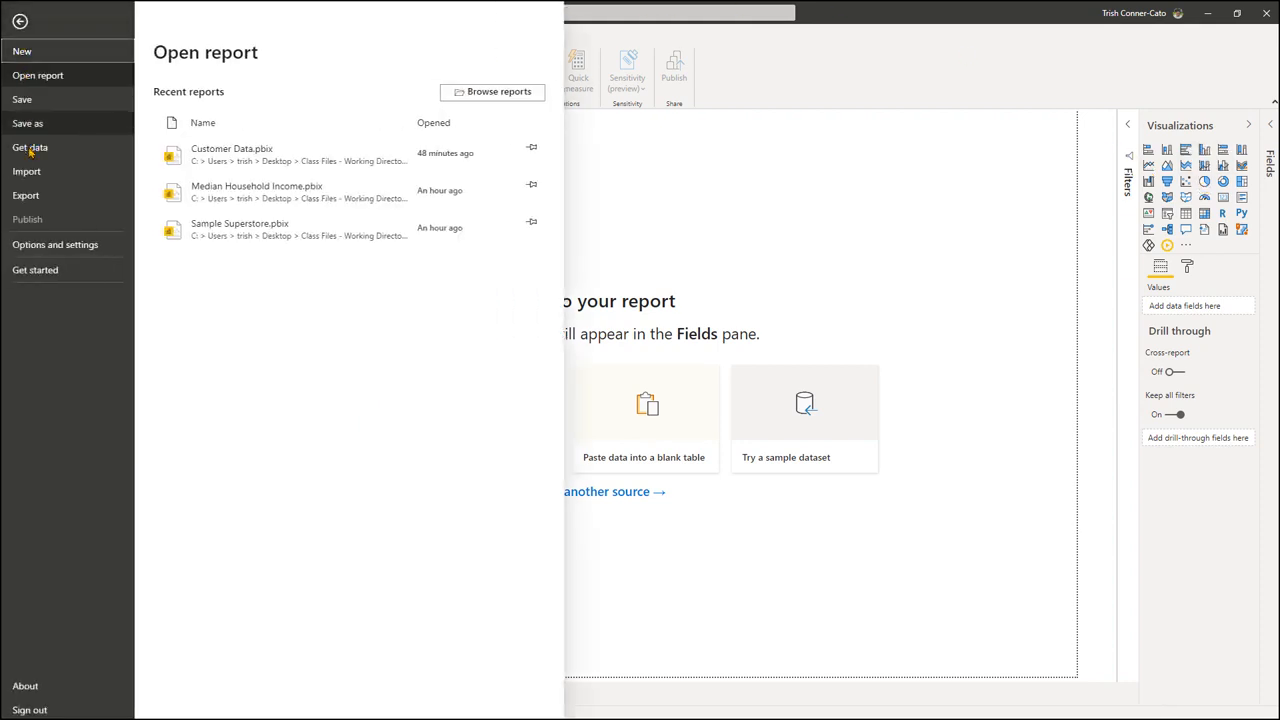
pyautogui.click(30, 173)
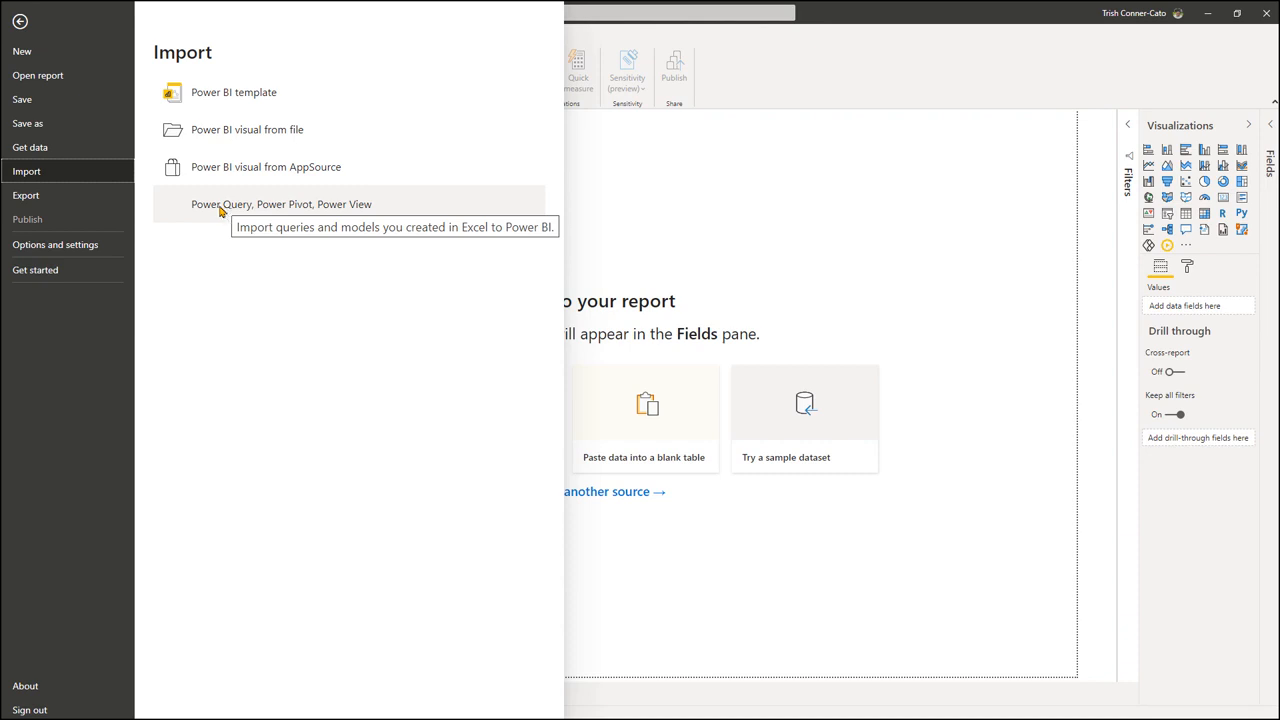
pyautogui.click(220, 205)
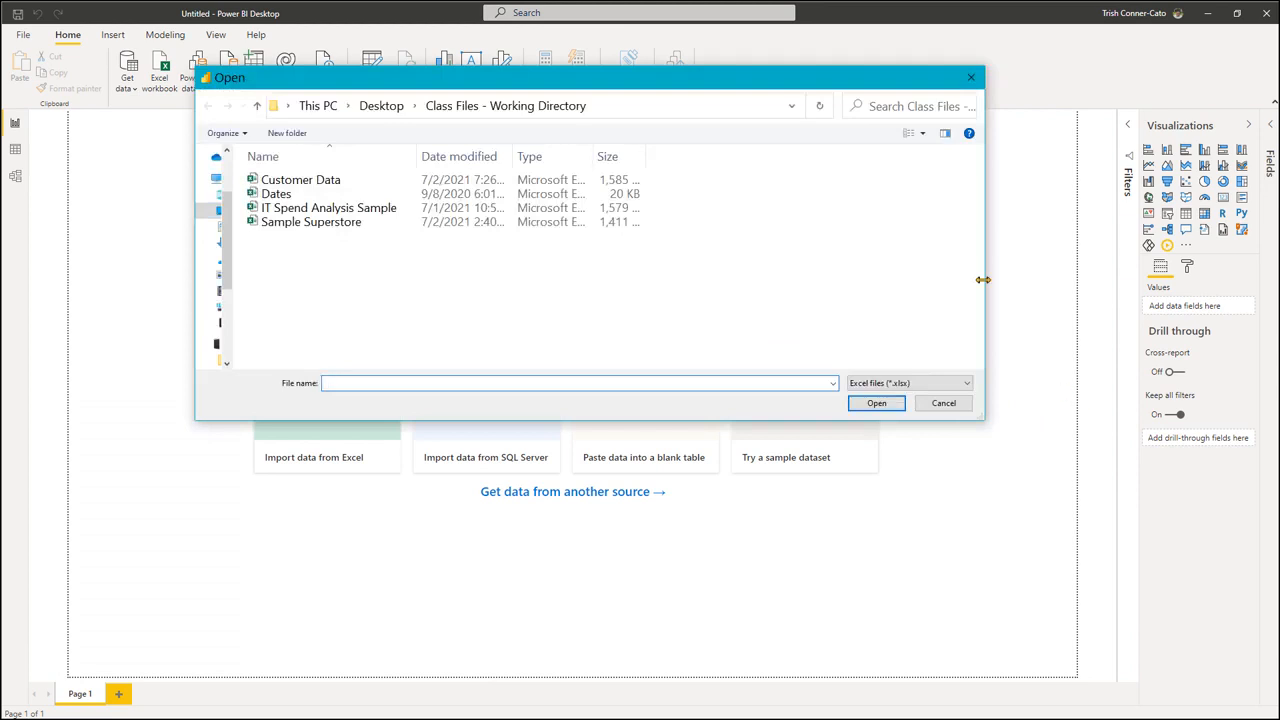
pyautogui.doubleClick(308, 182)
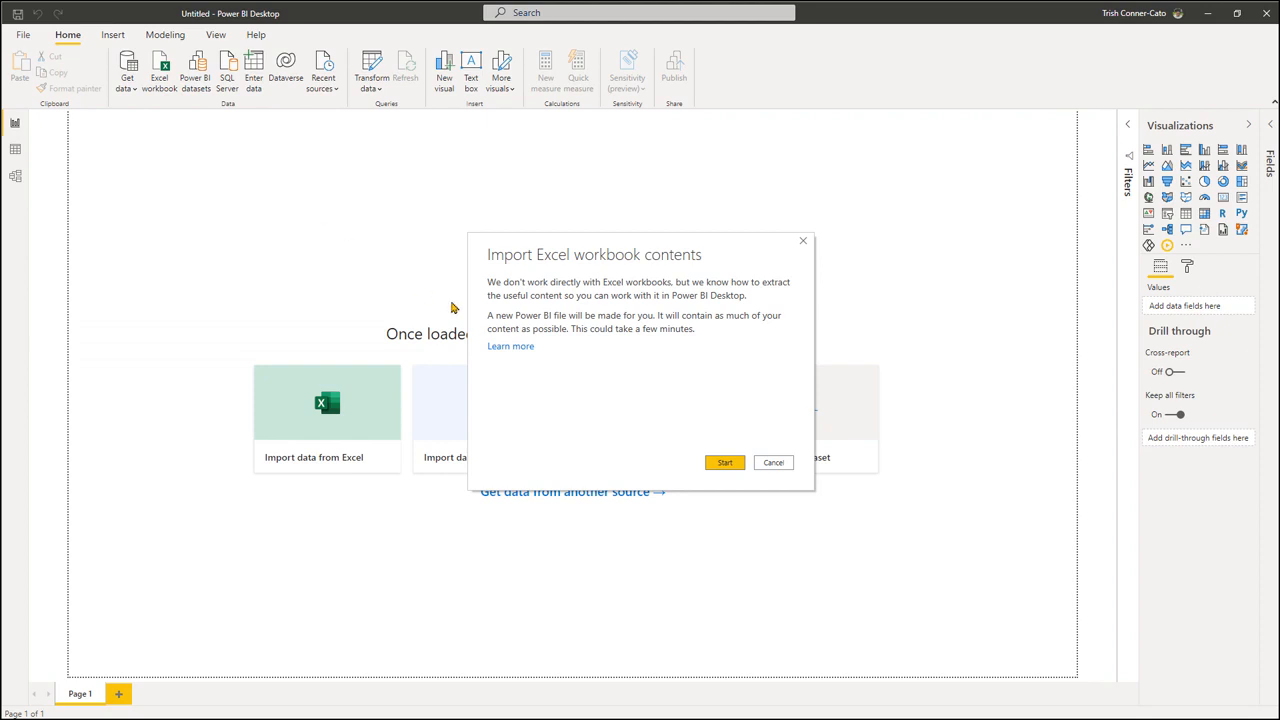
pyautogui.click(722, 464)
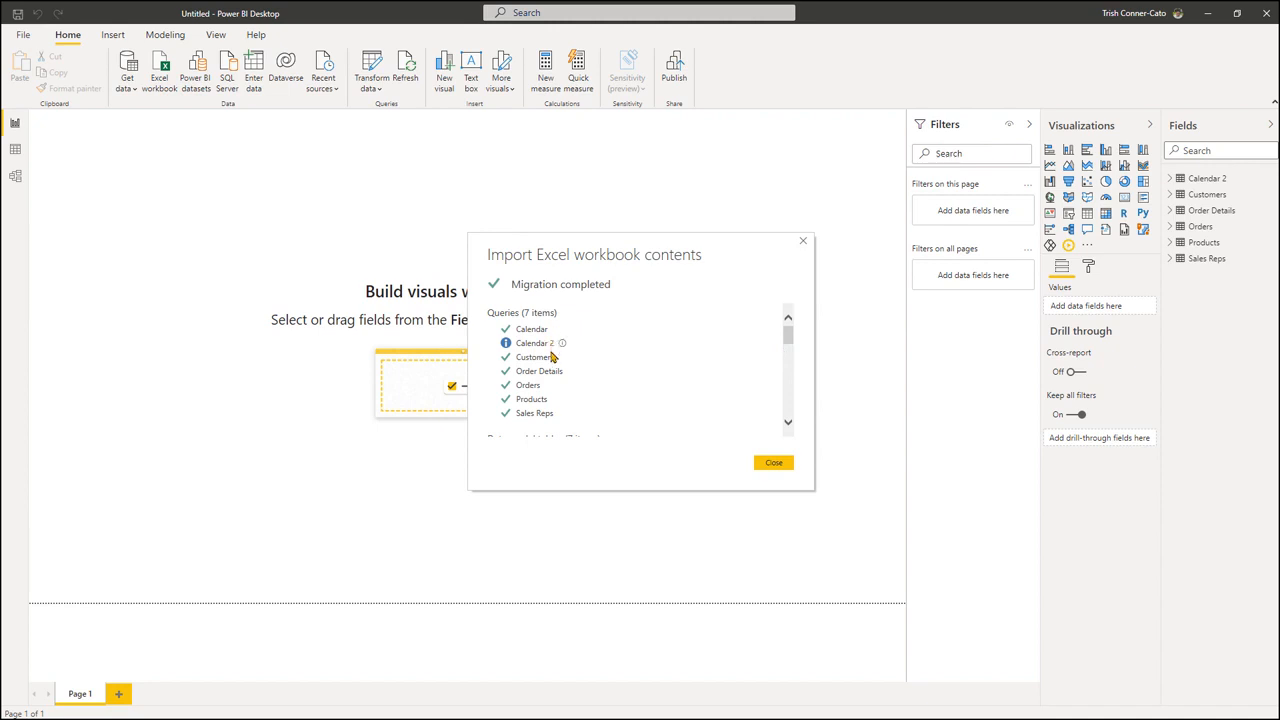
pyautogui.click(789, 424)
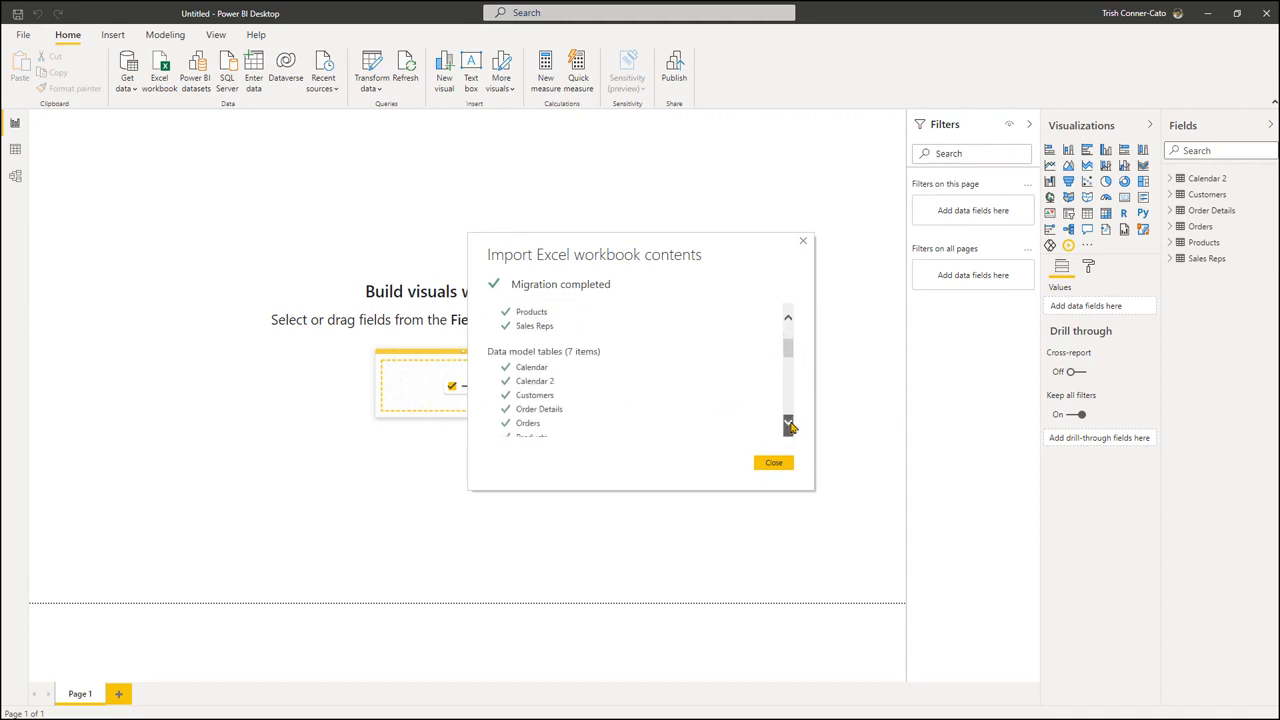
pyautogui.click(789, 424)
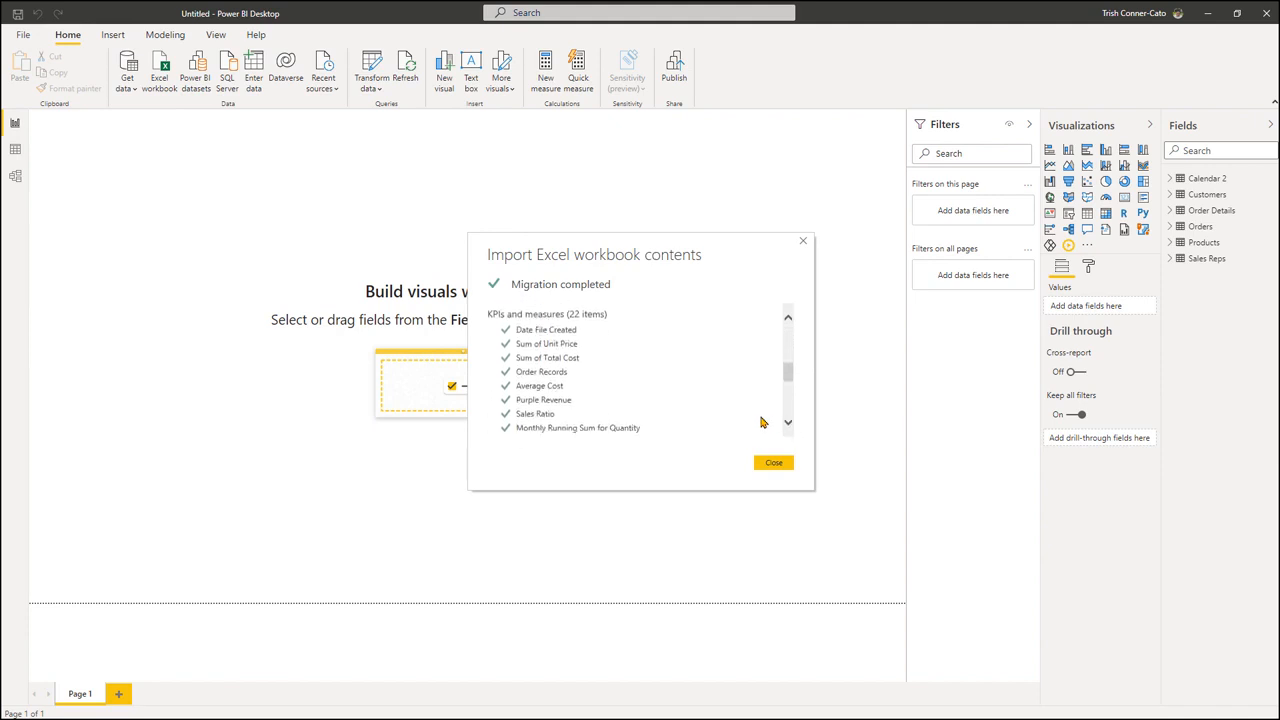
# Step: Review the rest of the migration summary and dismiss it, and inspect the imported Calendar, Calendar 2 and Customers tables in the data view
pyautogui.click(787, 424)
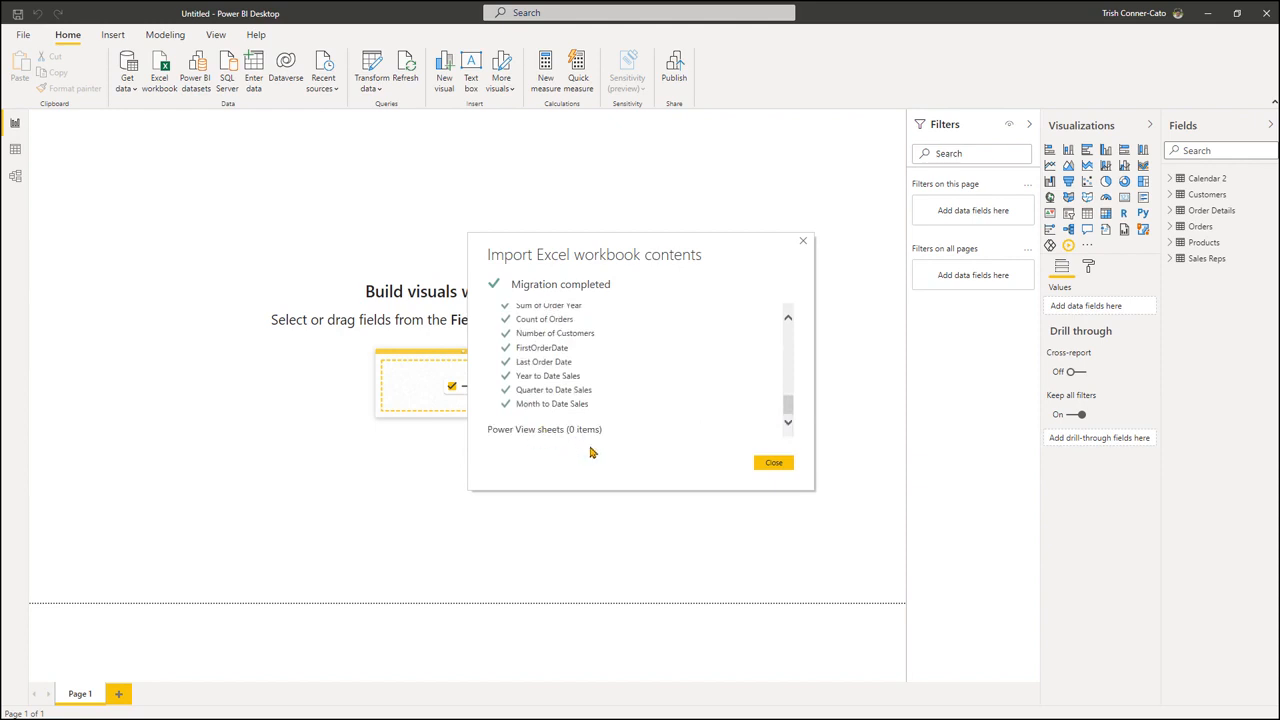
pyautogui.click(774, 466)
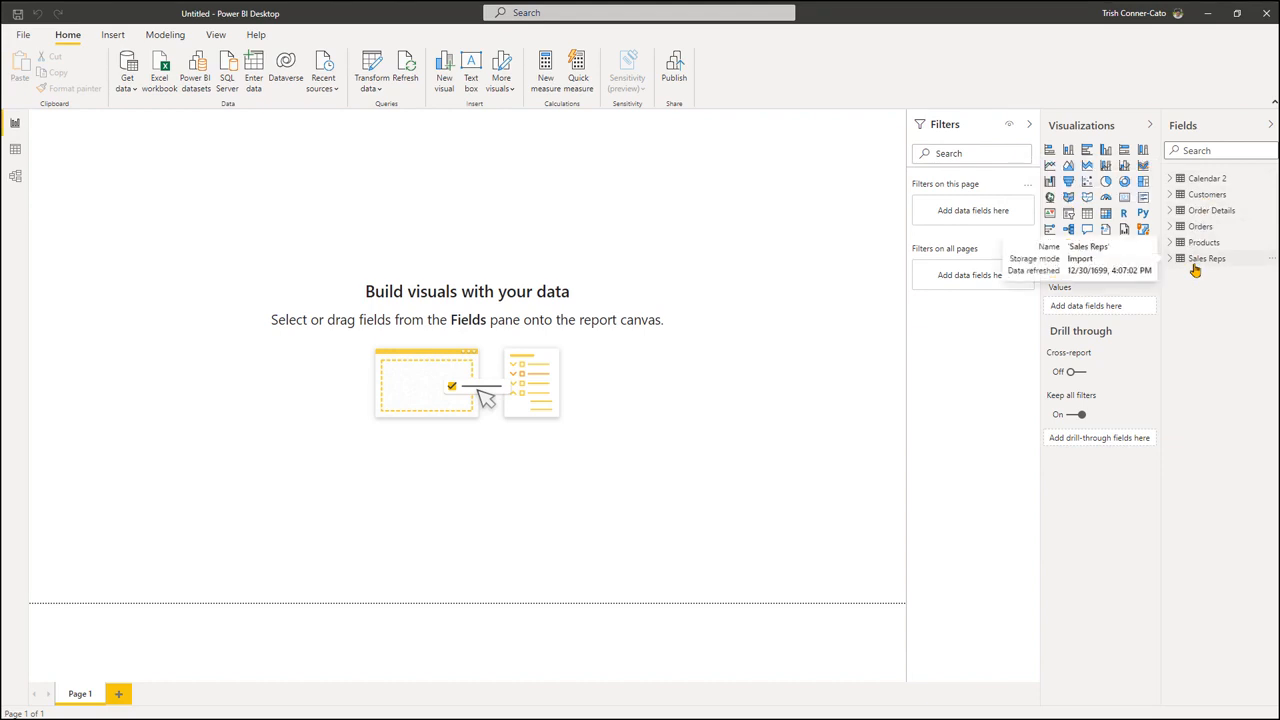
pyautogui.click(15, 155)
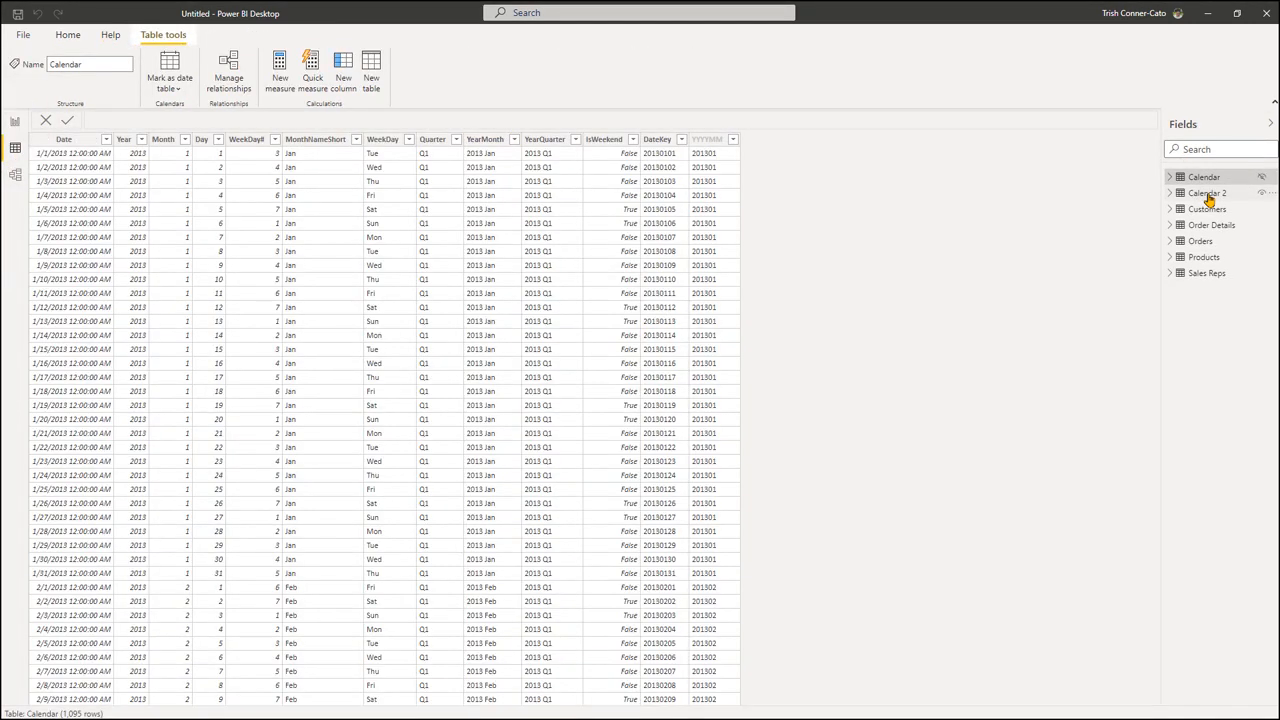
pyautogui.click(1207, 195)
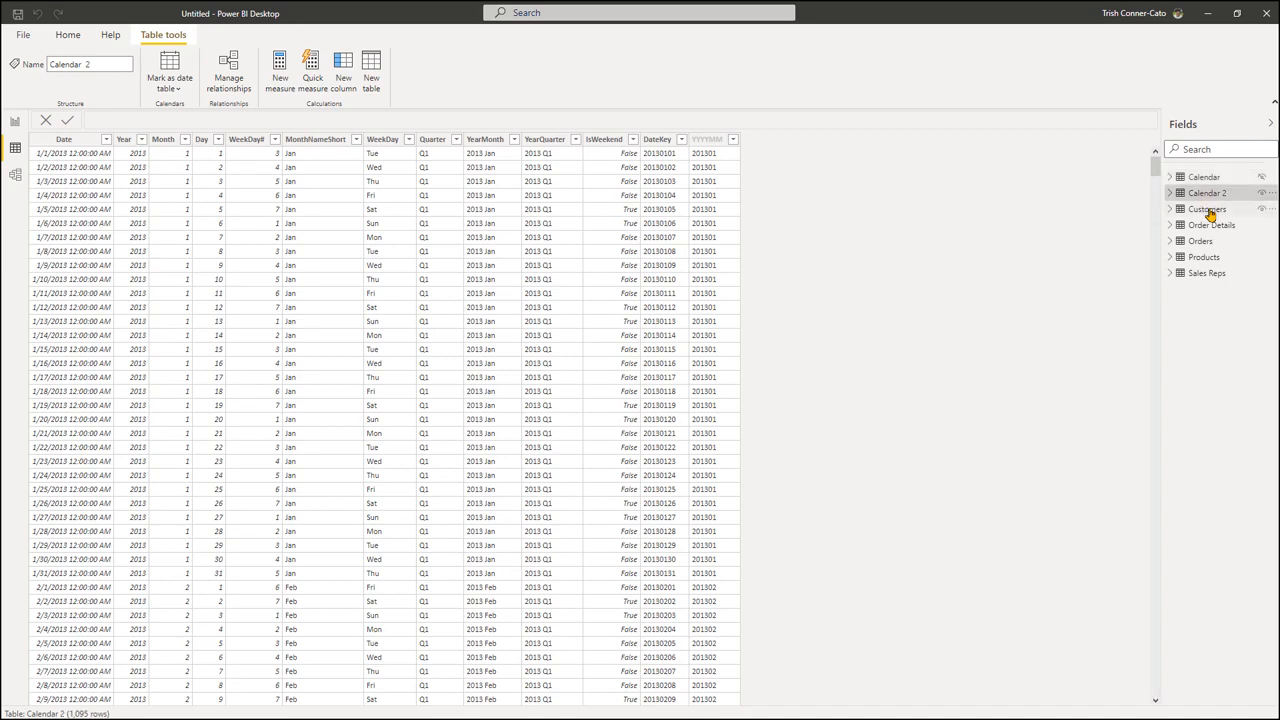
pyautogui.click(1209, 213)
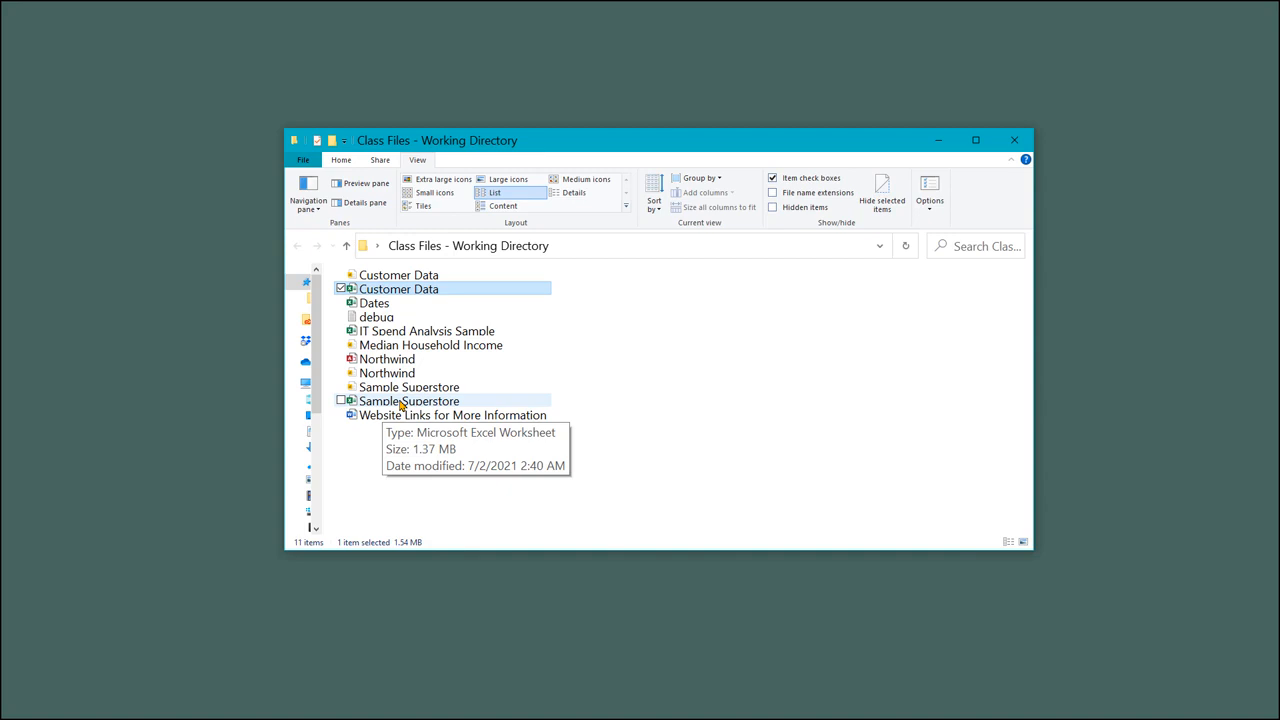
# Step: Move the Sample Superstore workbook from the Class Files - Working Directory folder to the desktop, and open the Sample Superstore report in Power BI Desktop
pyautogui.click(401, 404)
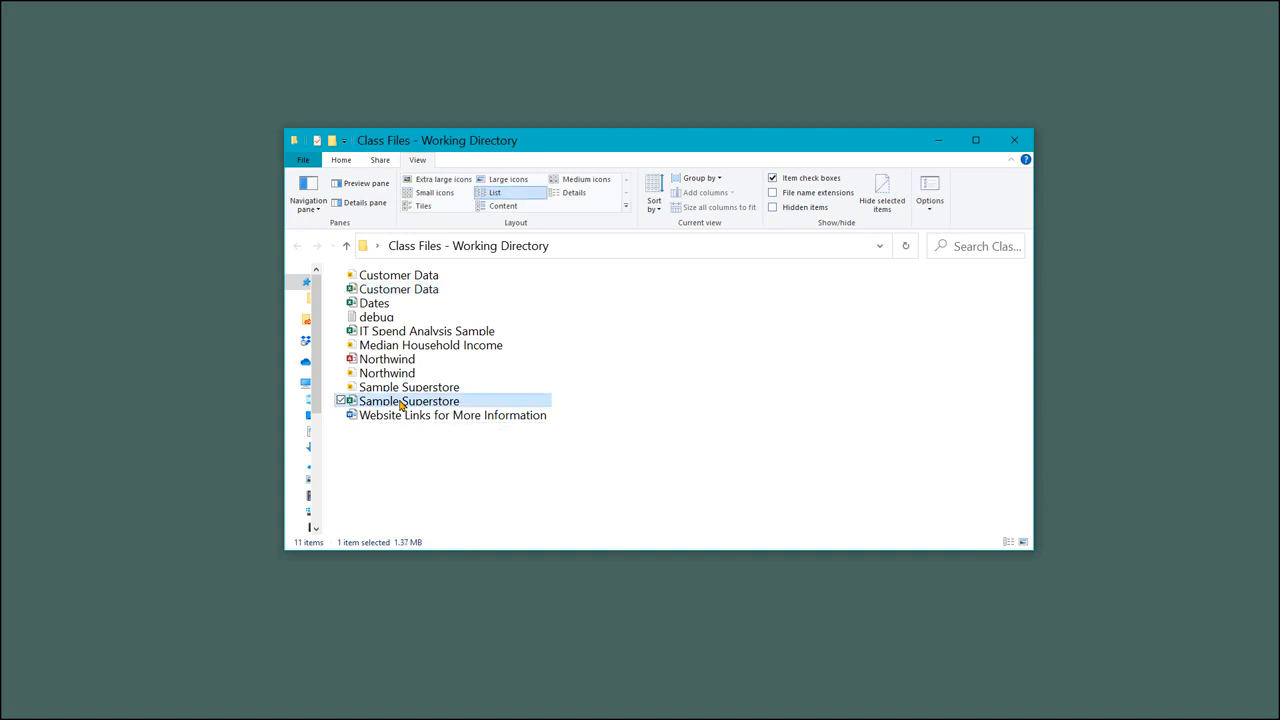
pyautogui.moveTo(401, 404); pyautogui.dragTo(177, 389)
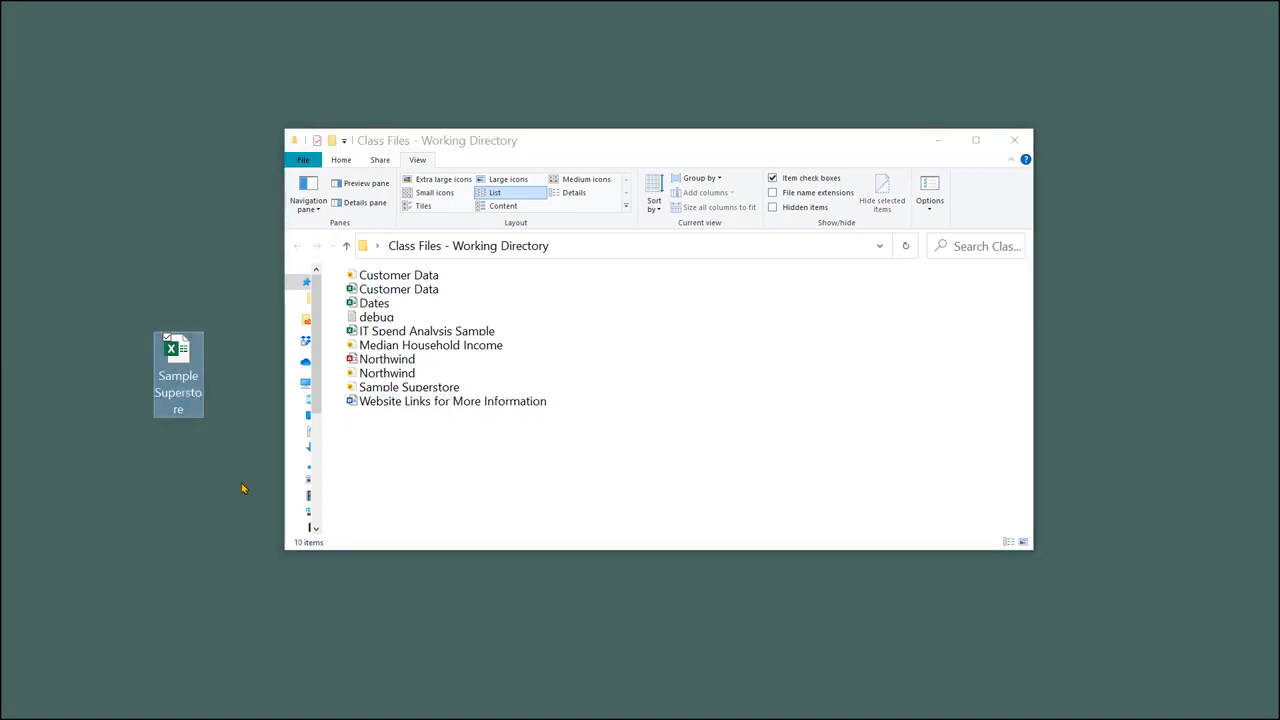
pyautogui.click(407, 392)
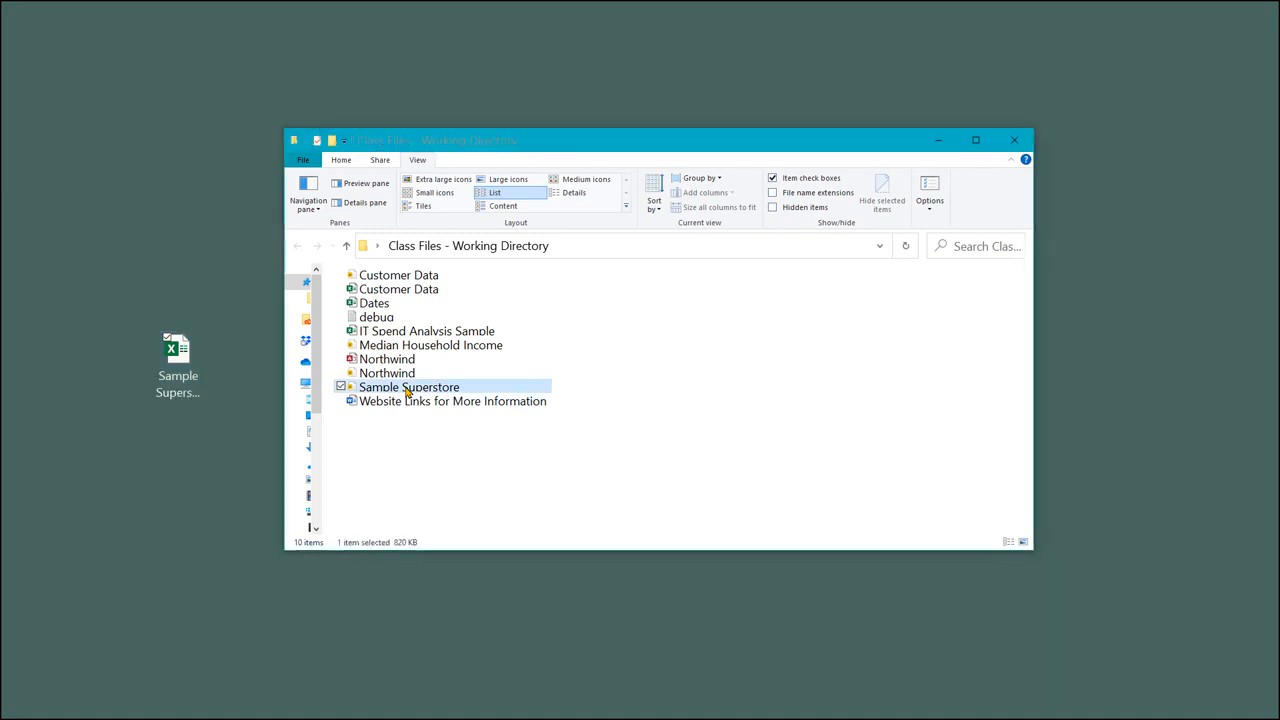
pyautogui.doubleClick(407, 391)
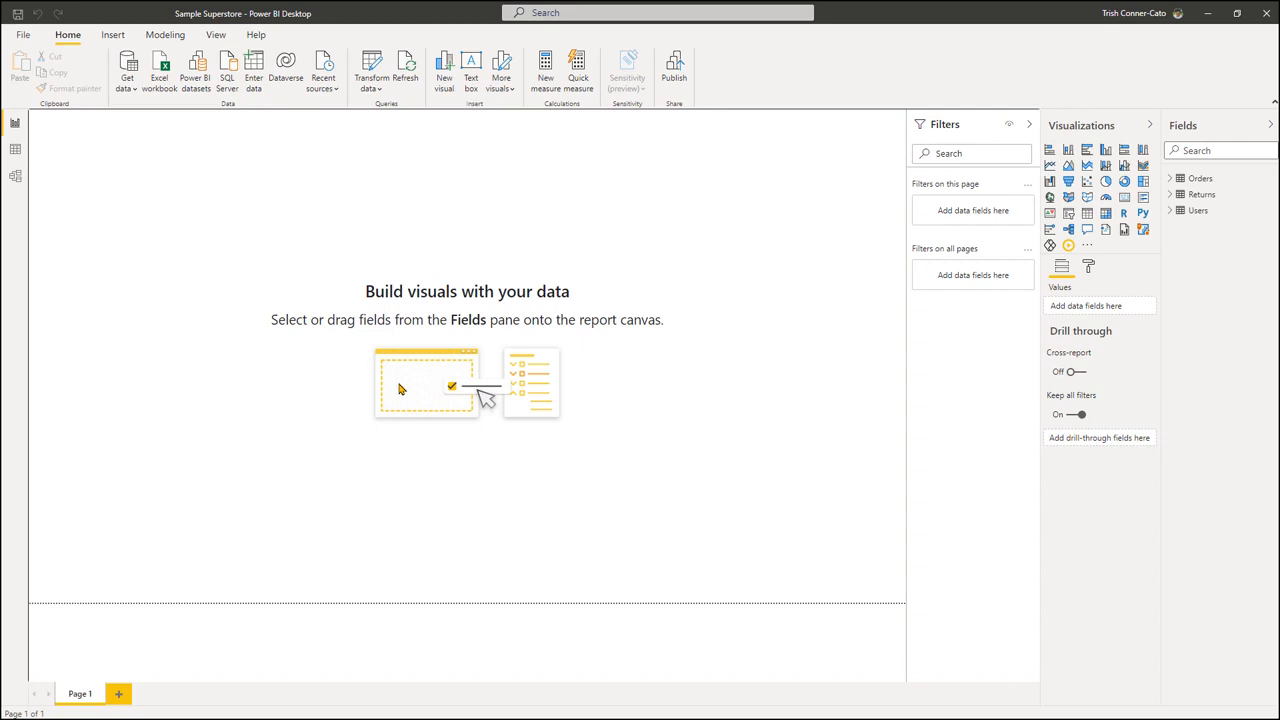
# Step: Show the Orders table in the data view and try to refresh the report's data
pyautogui.click(16, 152)
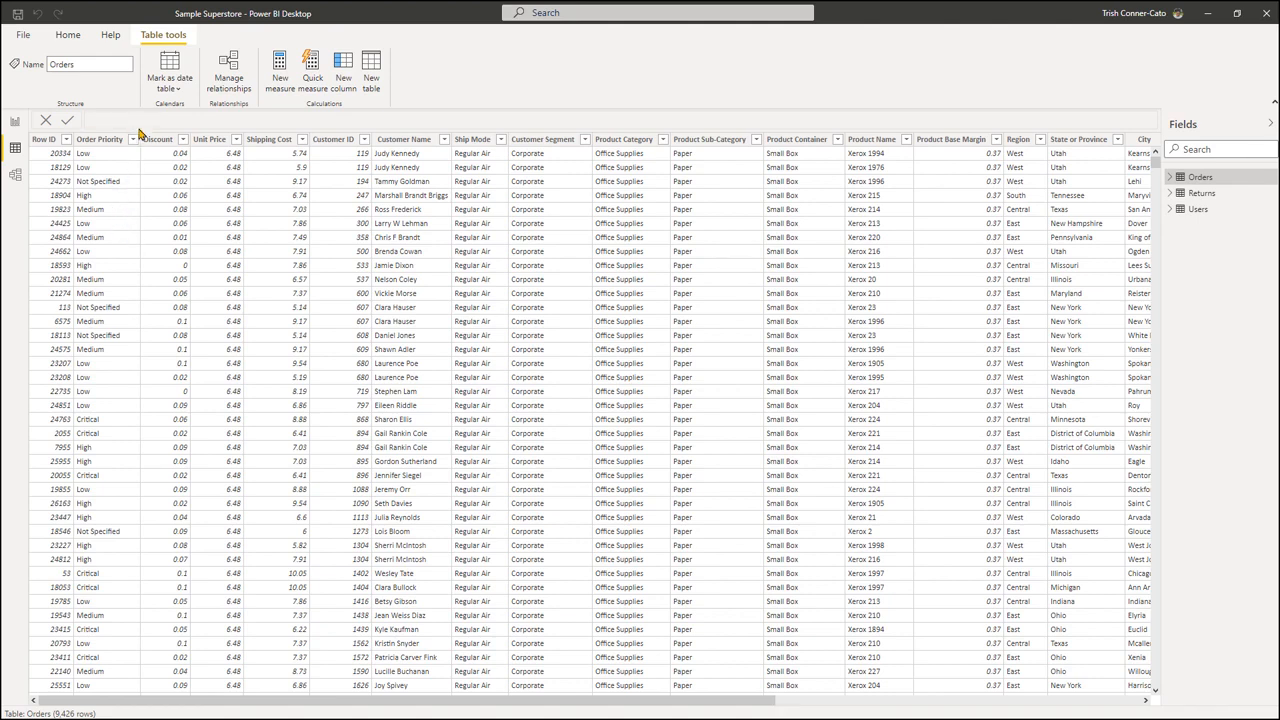
pyautogui.click(68, 35)
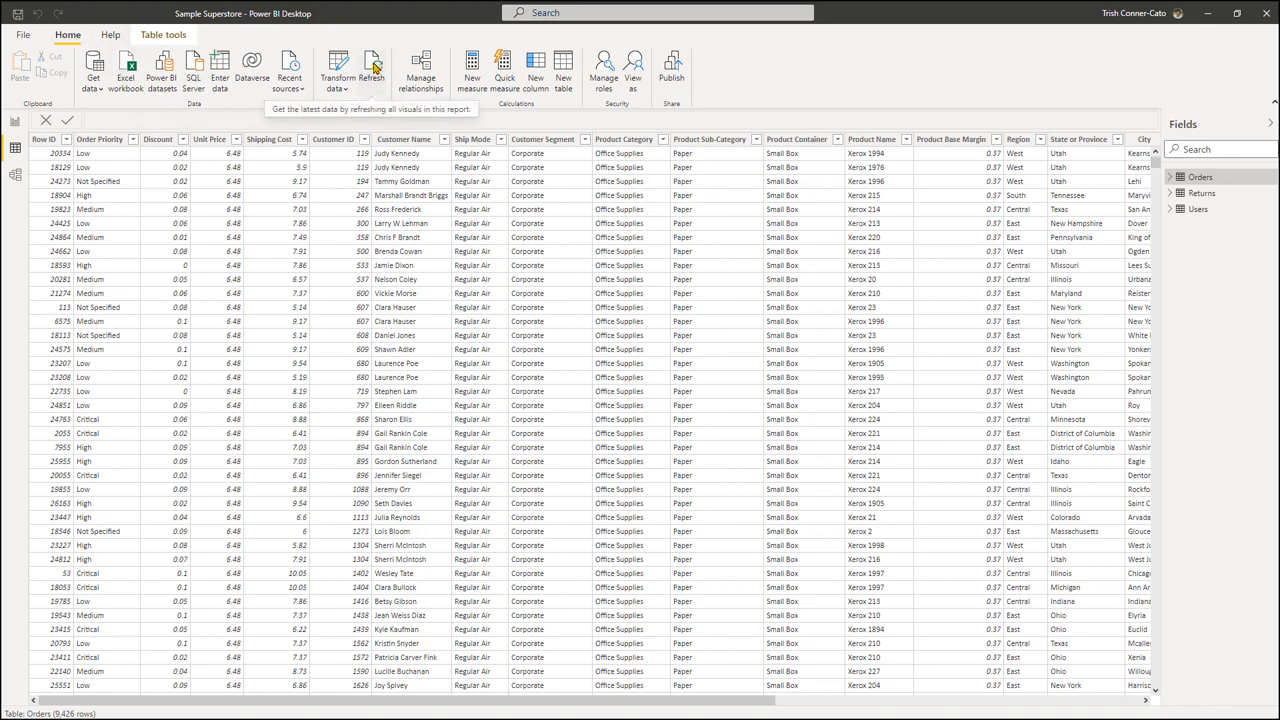
pyautogui.click(373, 68)
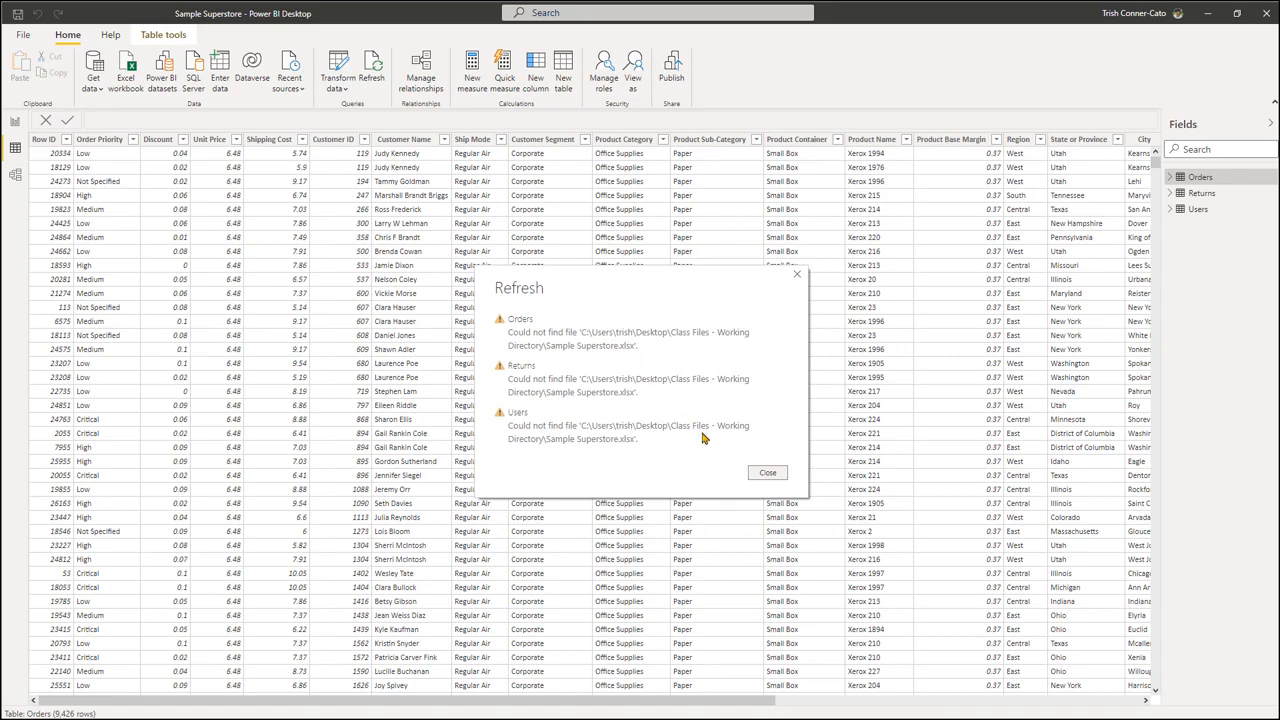
pyautogui.click(766, 474)
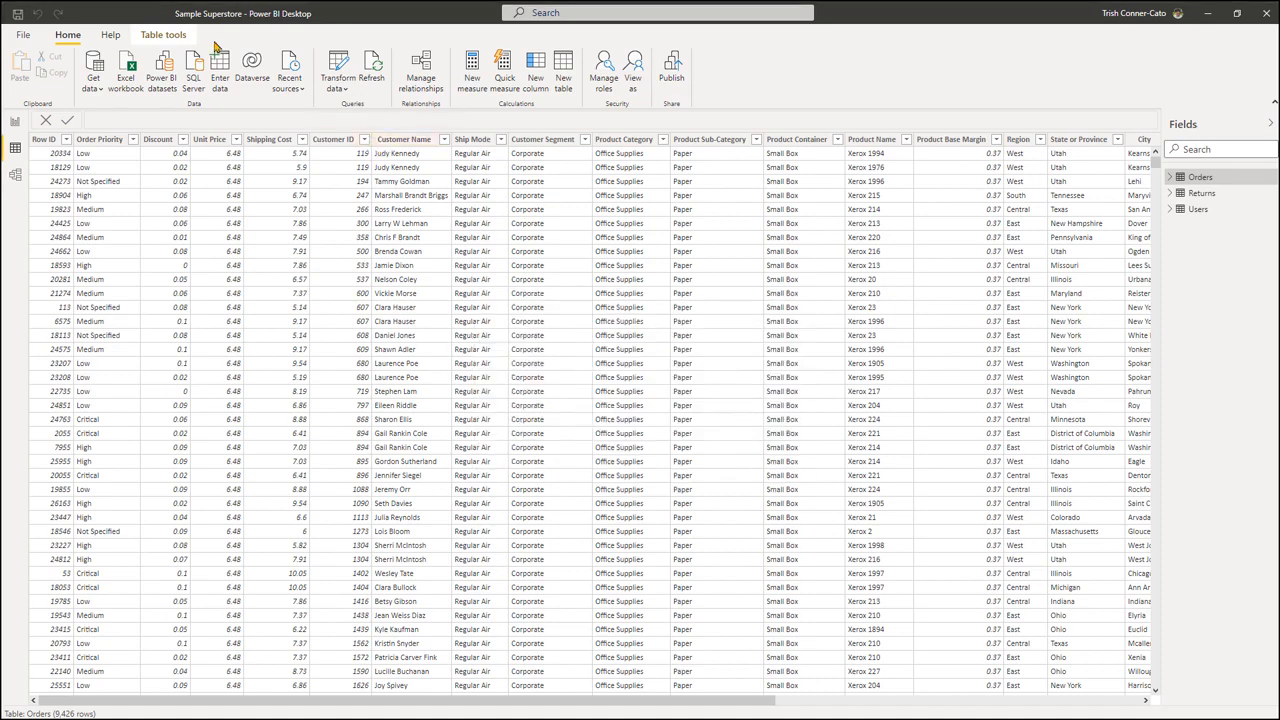
# Step: Open the source of the current file's Sample Superstore workbook for changing in the data source settings, and check the available file types
pyautogui.click(30, 40)
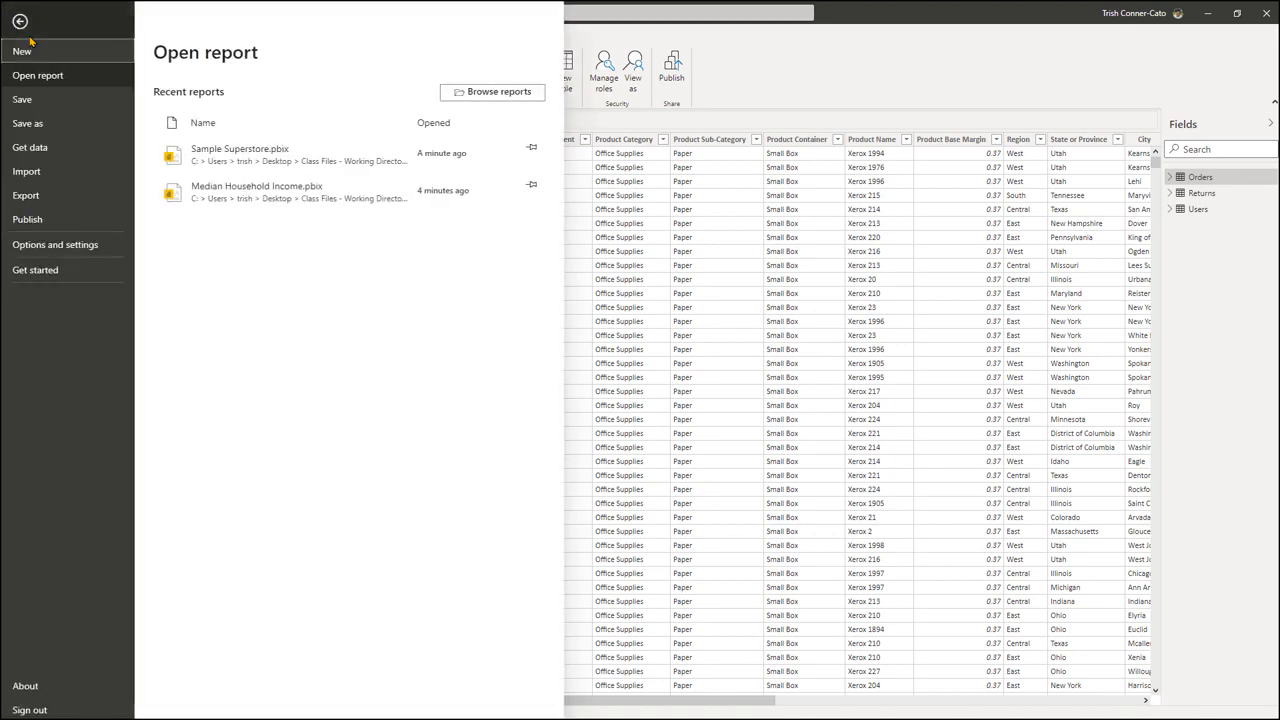
pyautogui.click(58, 245)
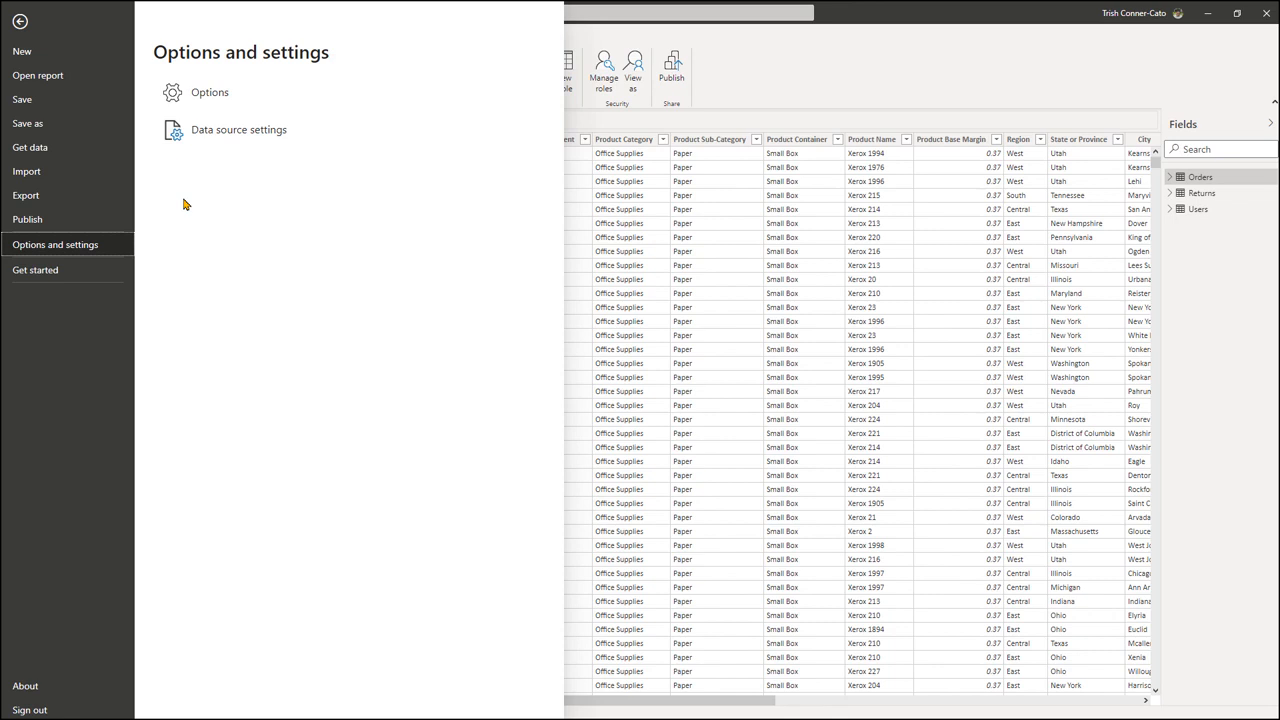
pyautogui.click(216, 133)
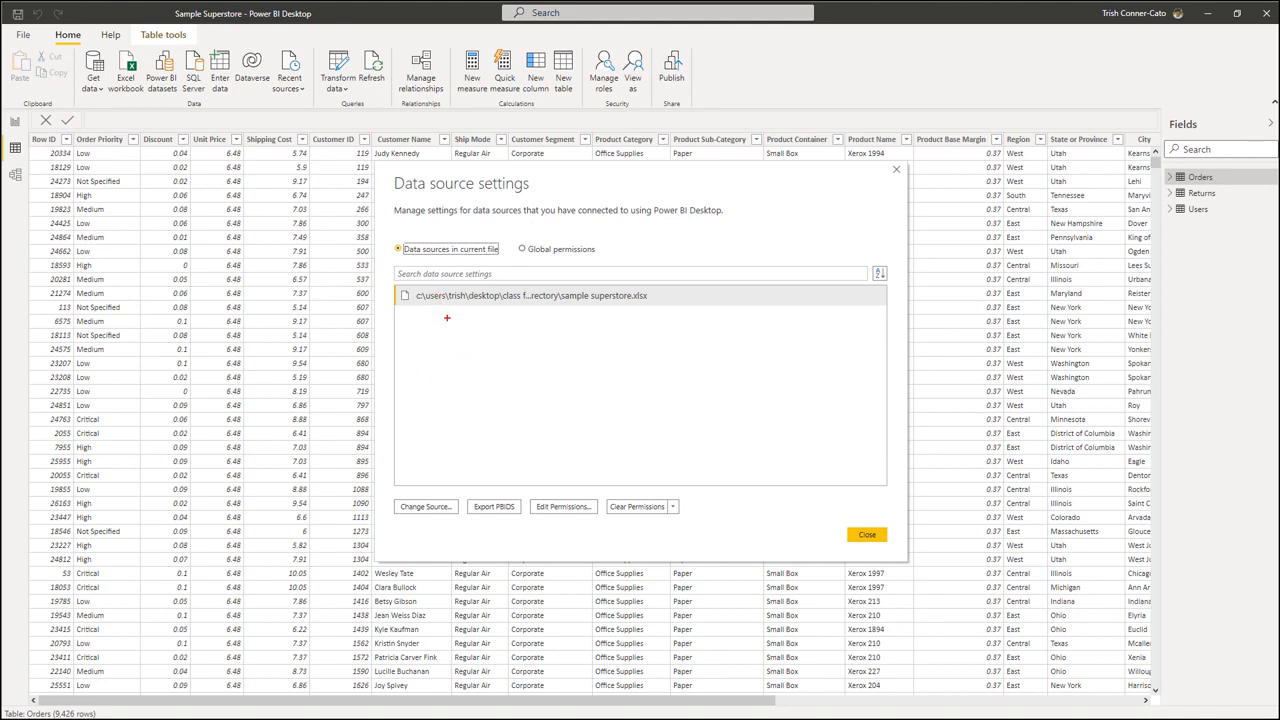
pyautogui.moveTo(446, 312); pyautogui.dragTo(446, 418)
pyautogui.moveTo(425, 484); pyautogui.dragTo(430, 410)
pyautogui.press('Escape')
pyautogui.click(435, 509)
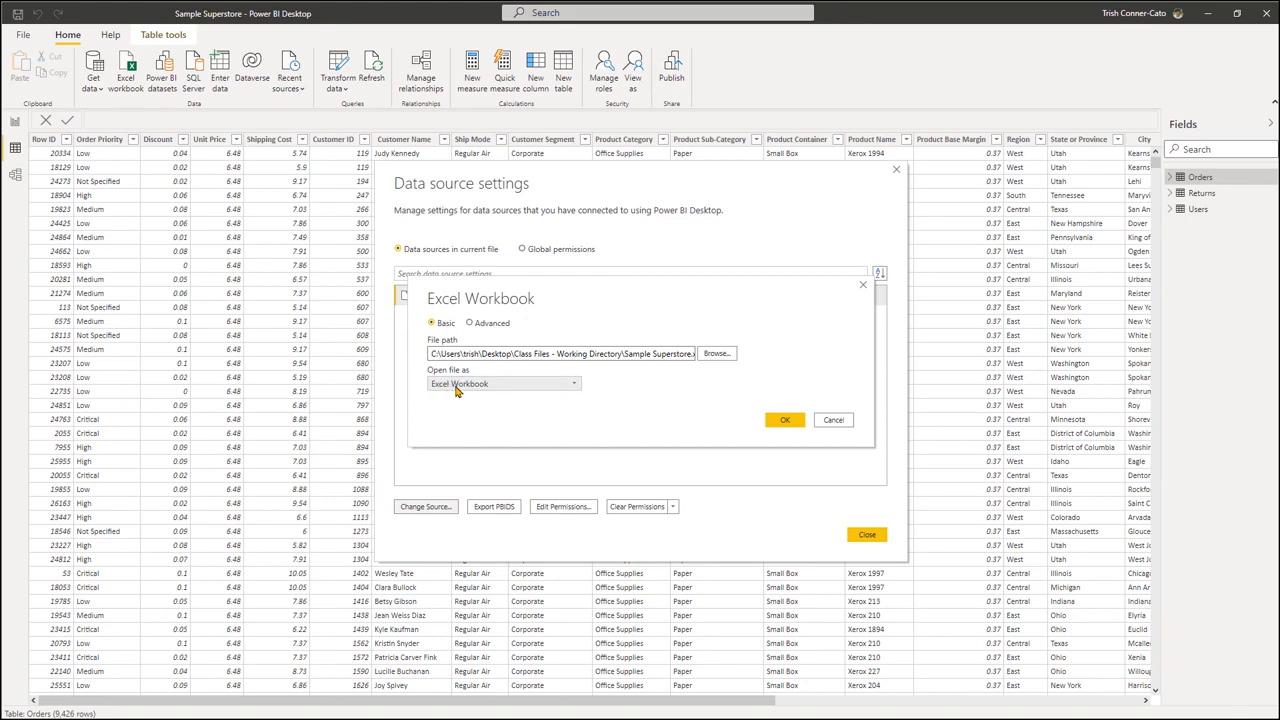
pyautogui.click(575, 389)
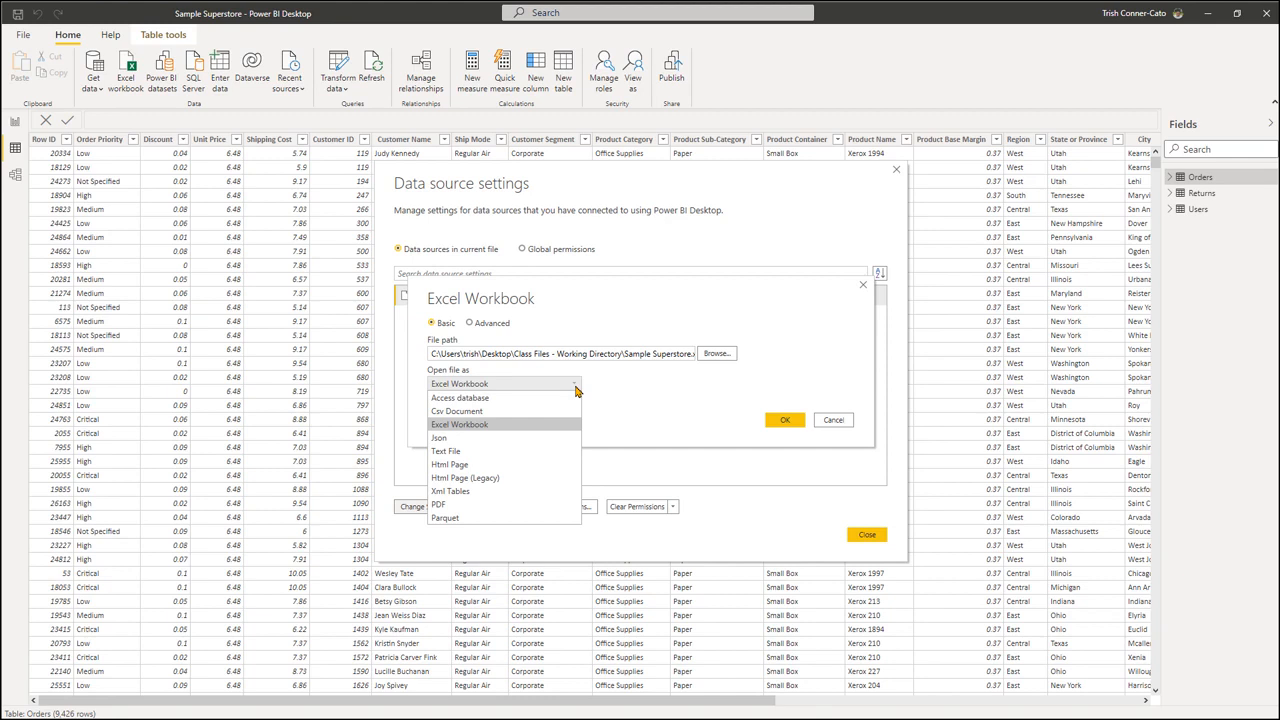
pyautogui.click(575, 388)
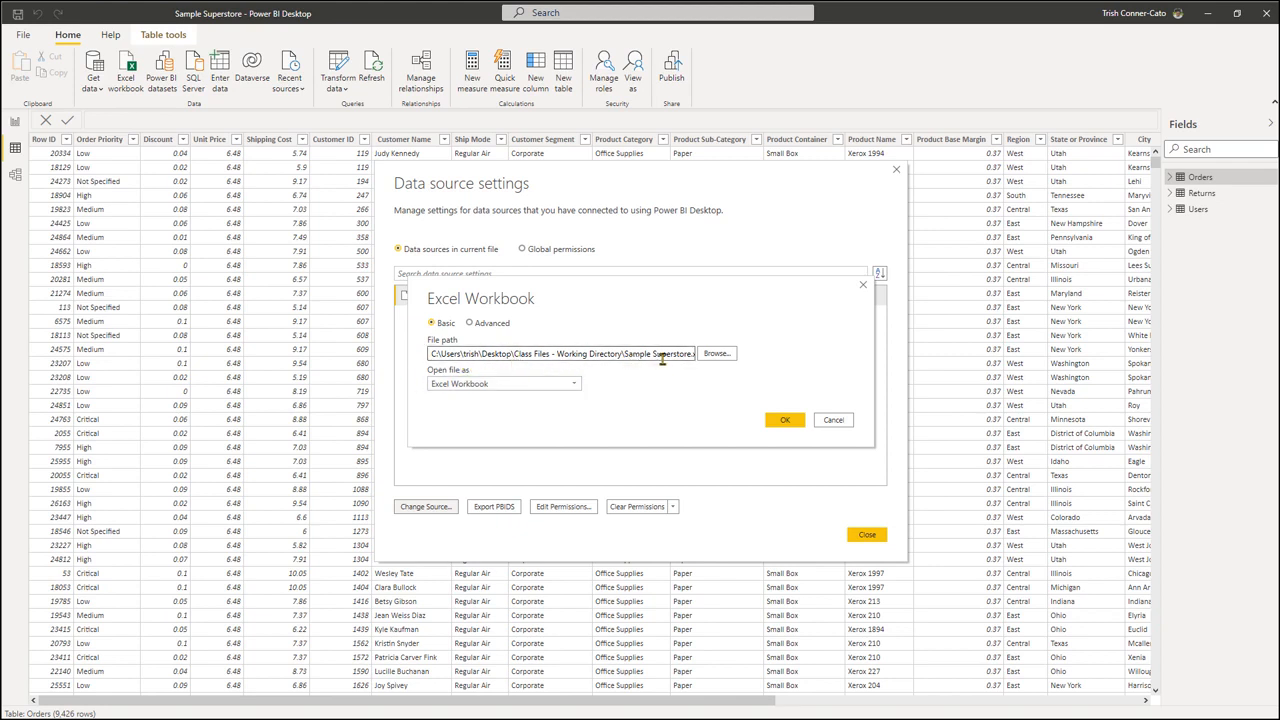
# Step: Repoint the data source to the Sample Superstore workbook on the desktop, keeping it opened as an Excel Workbook
pyautogui.click(716, 355)
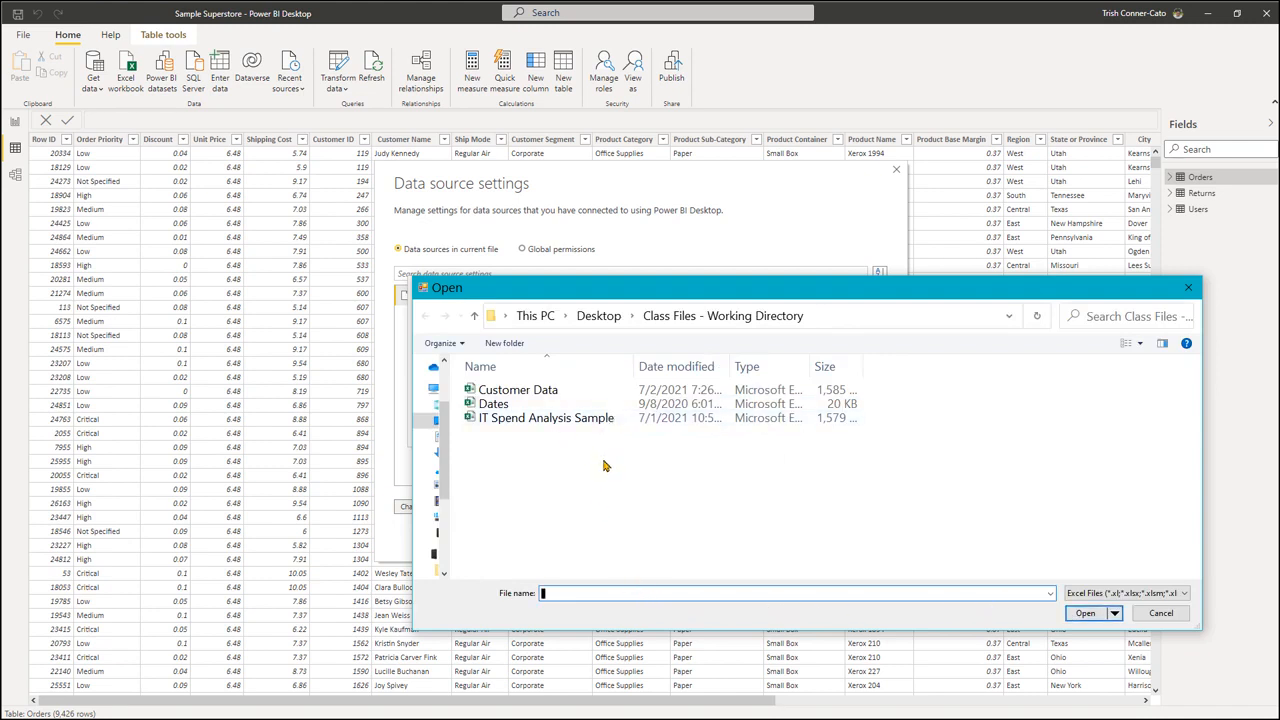
pyautogui.click(600, 318)
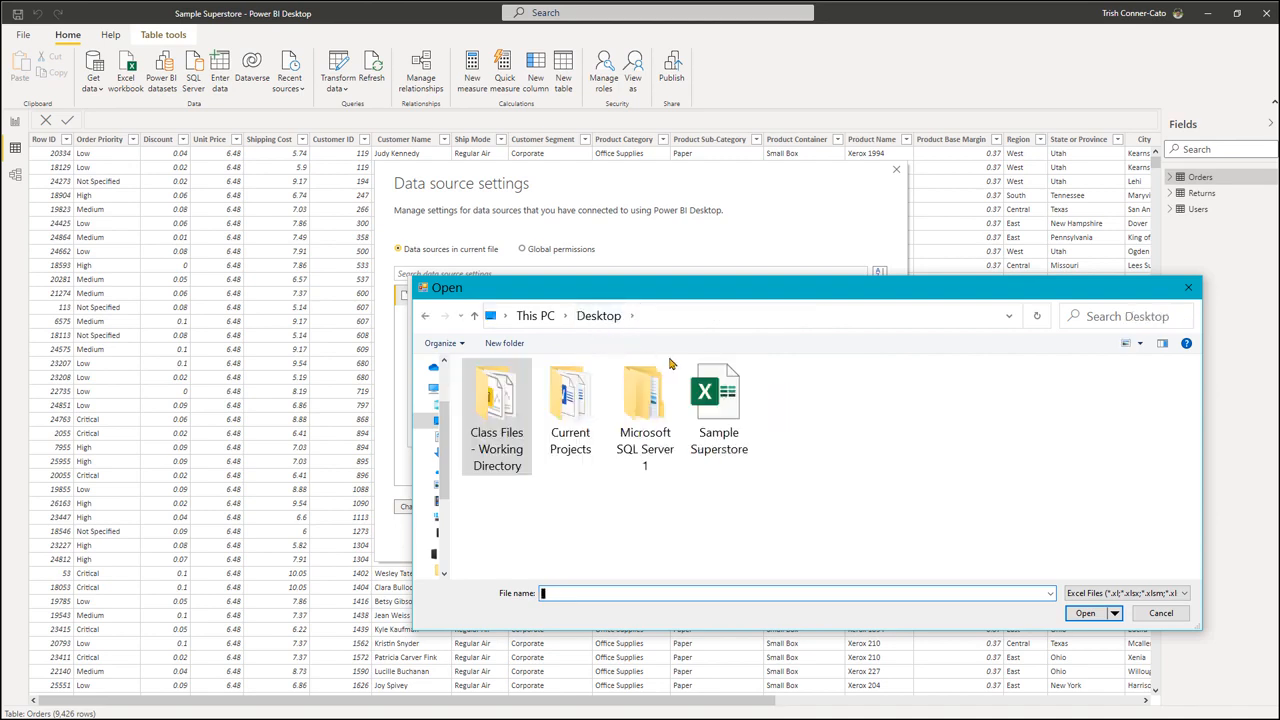
pyautogui.doubleClick(717, 398)
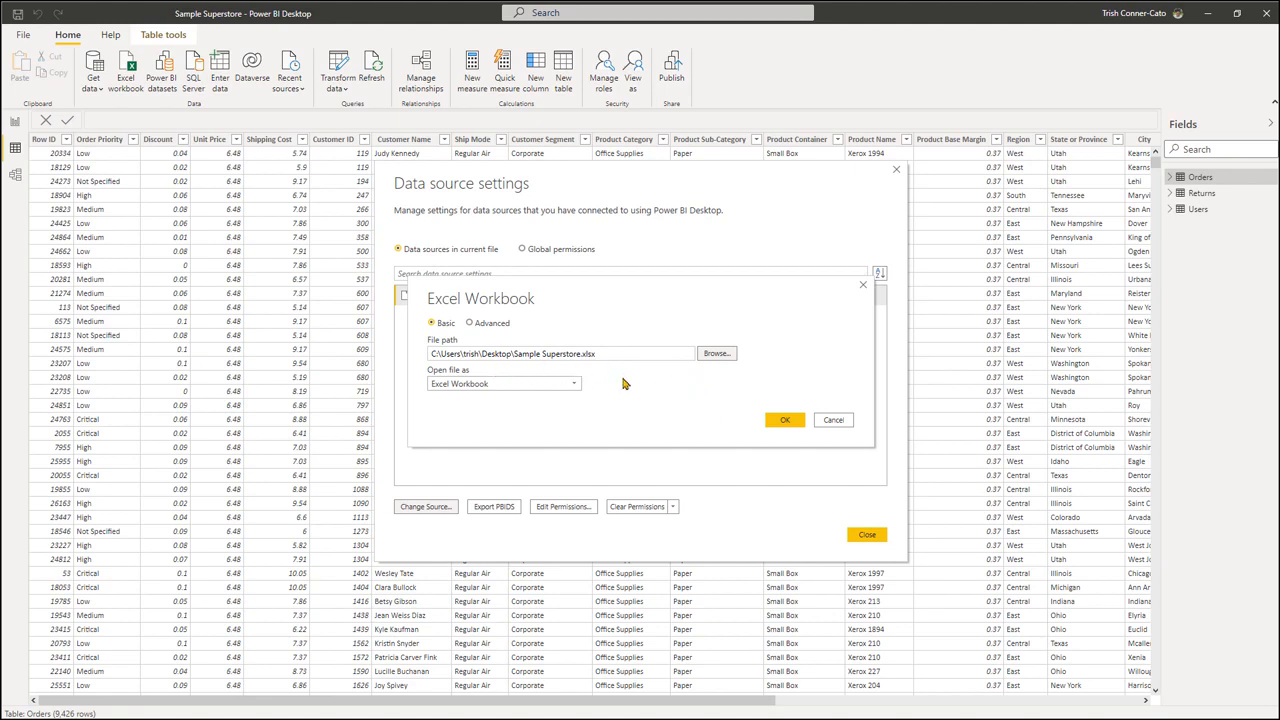
pyautogui.click(779, 421)
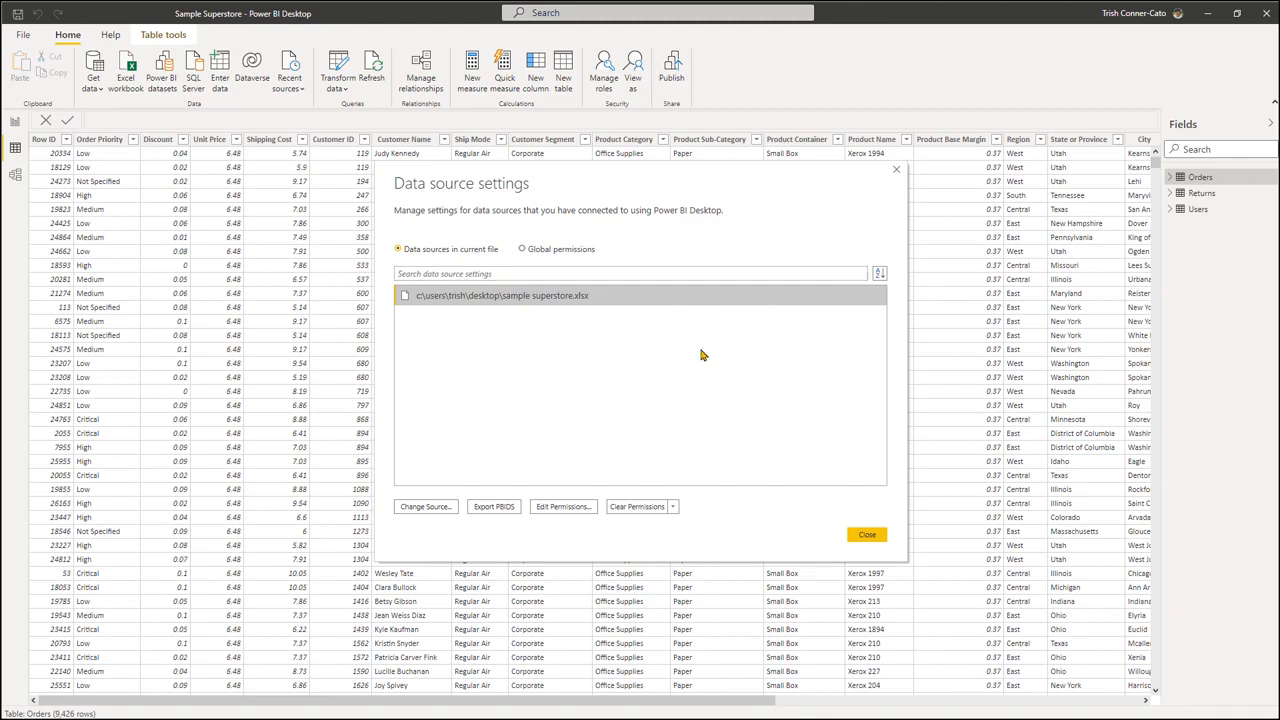
# Step: Leave the data source settings, apply the pending query changes and refresh the report's data
pyautogui.click(865, 535)
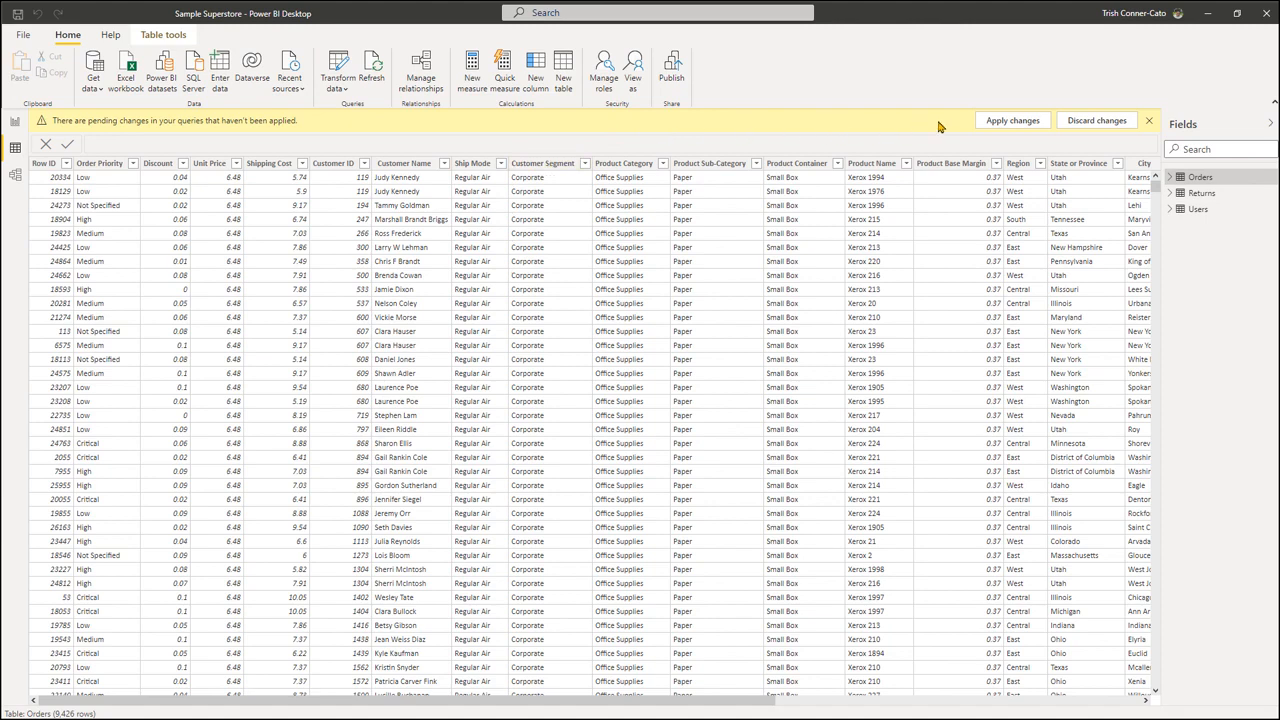
pyautogui.click(1010, 122)
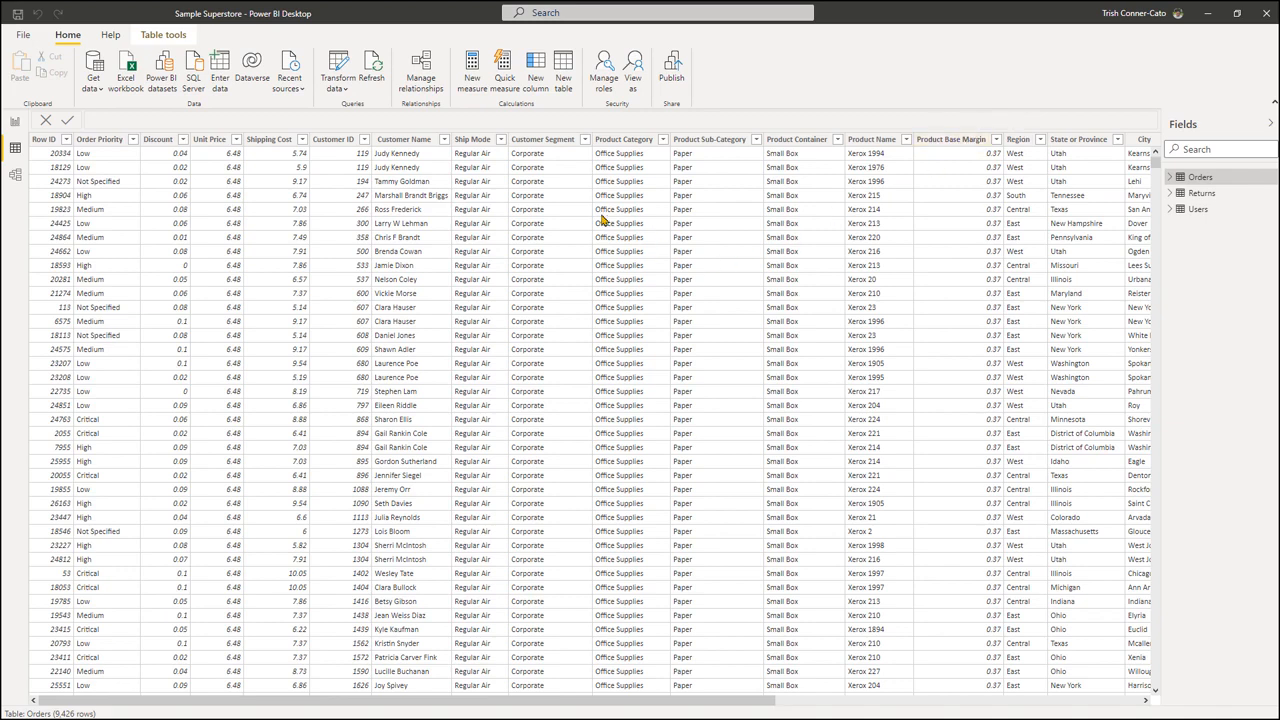
pyautogui.click(375, 68)
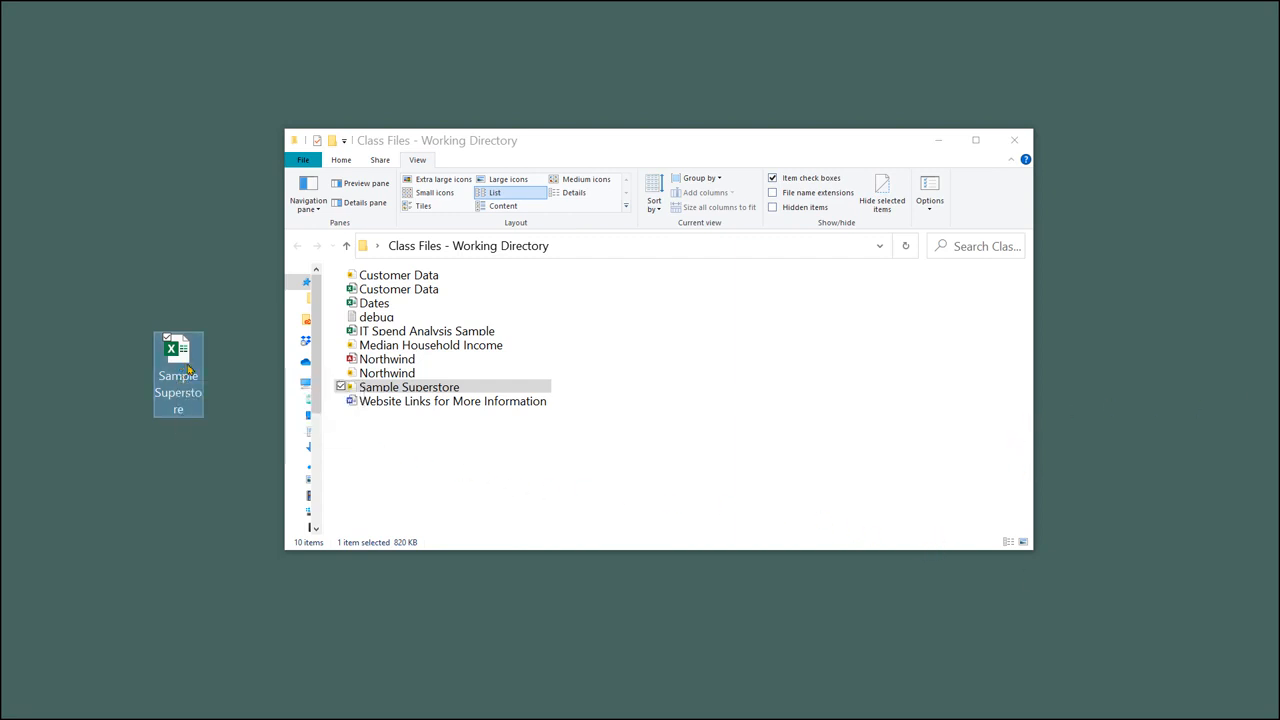
# Step: Move the Sample Superstore workbook from the desktop back into the Class Files - Working Directory folder, and try to refresh the report in Power BI Desktop
pyautogui.moveTo(187, 370); pyautogui.dragTo(380, 440)
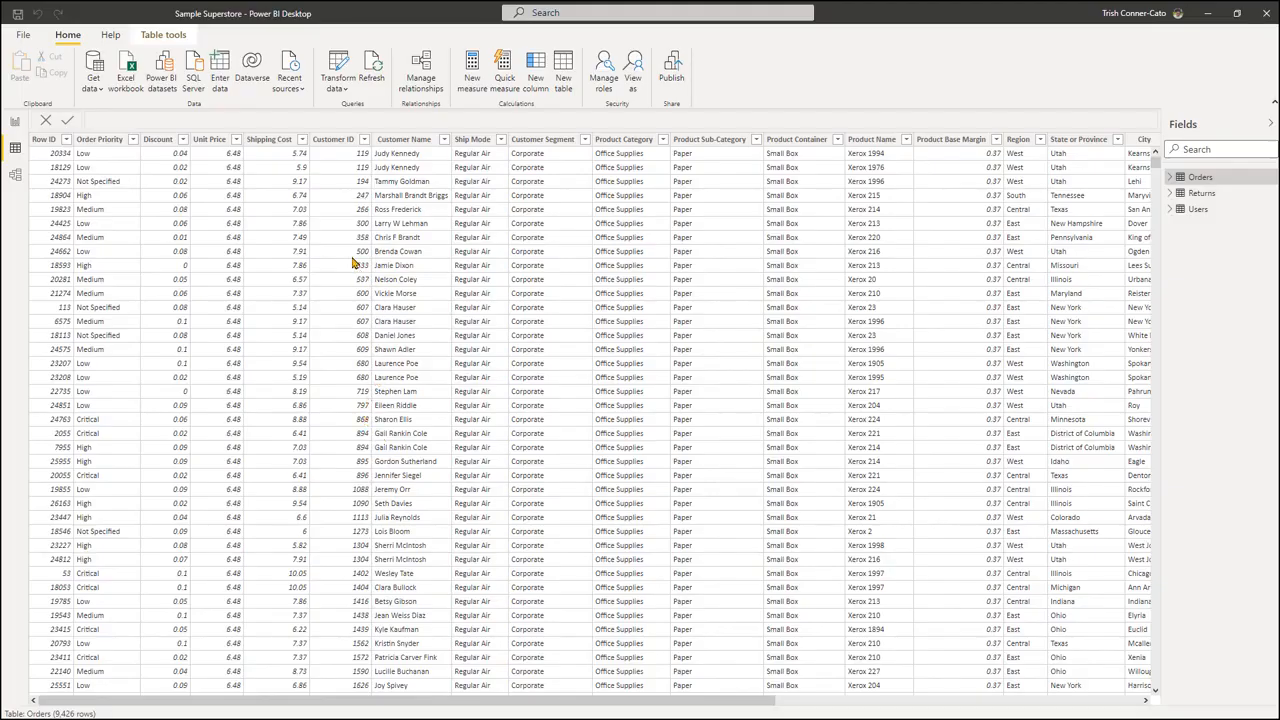
pyautogui.click(374, 70)
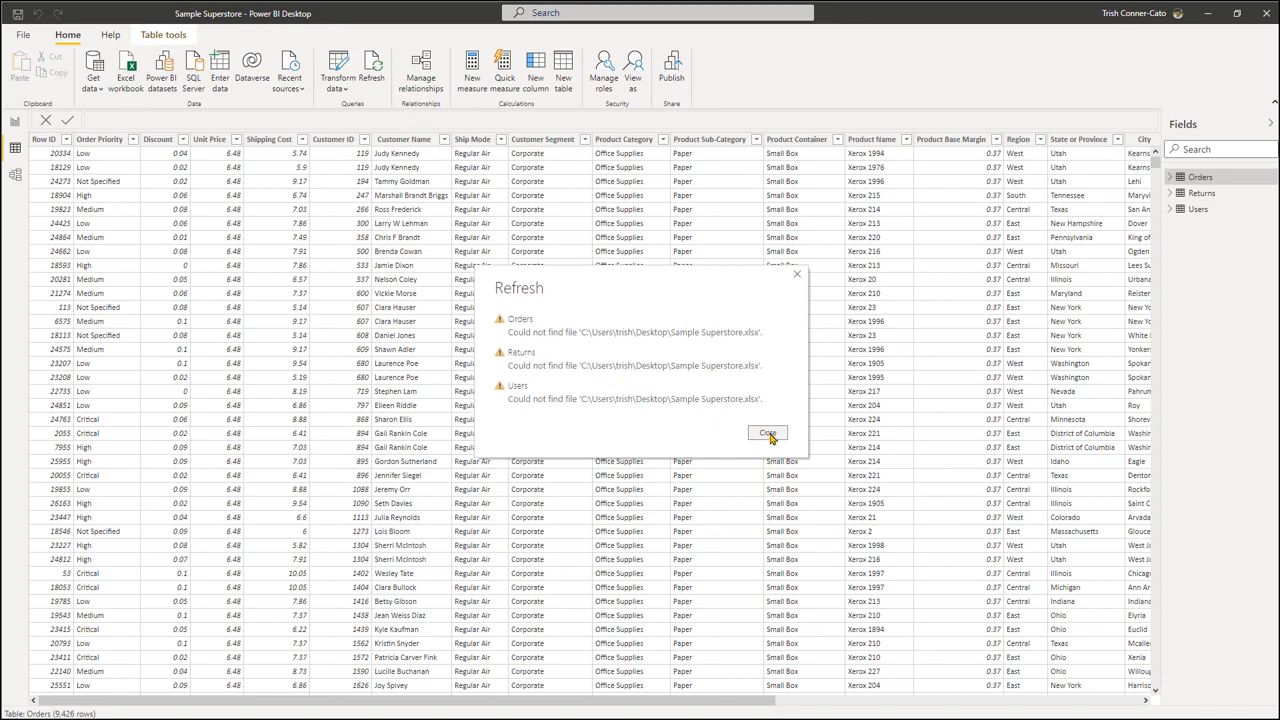
pyautogui.click(767, 434)
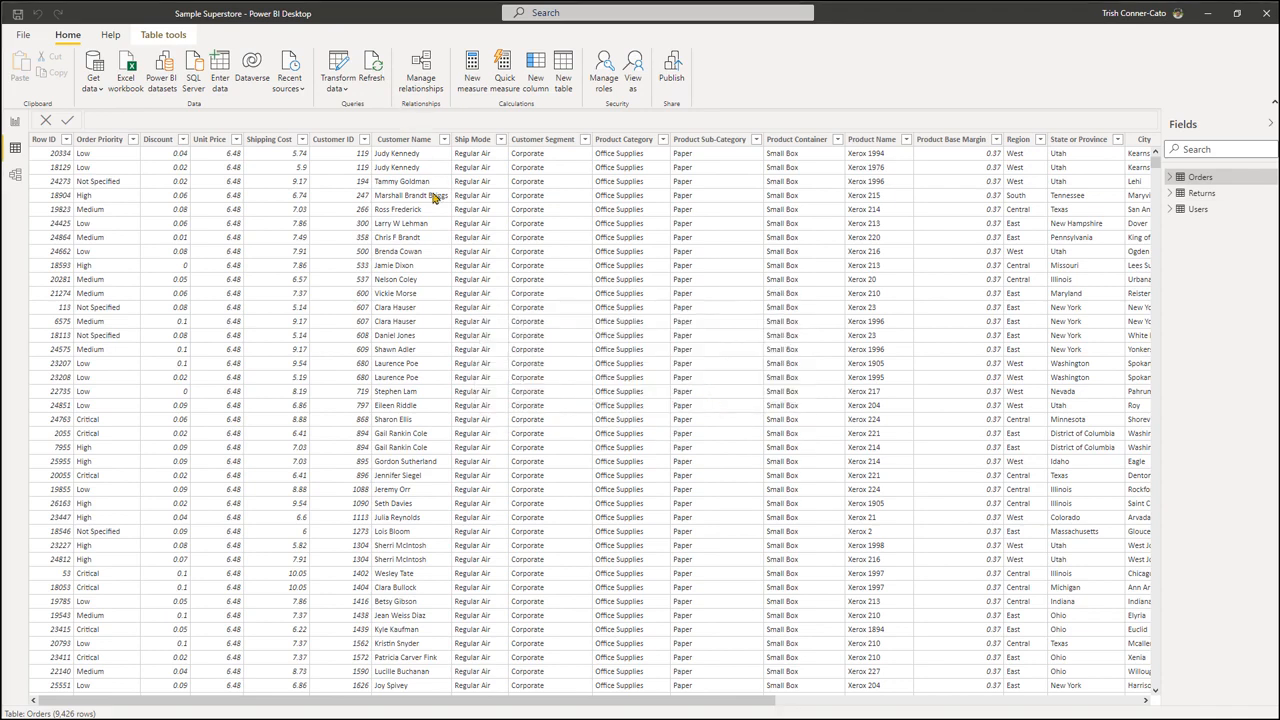
# Step: Repoint the current file's data source to the Sample Superstore workbook in the Class Files - Working Directory folder
pyautogui.click(23, 36)
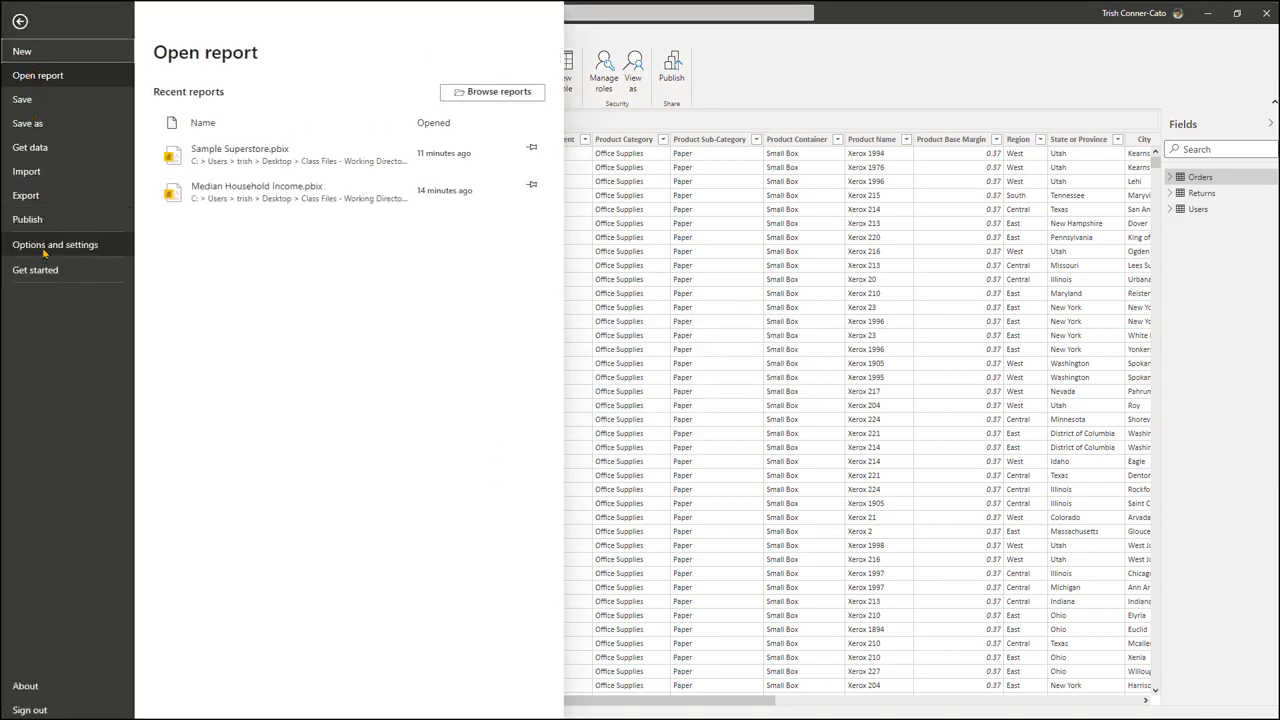
pyautogui.click(44, 250)
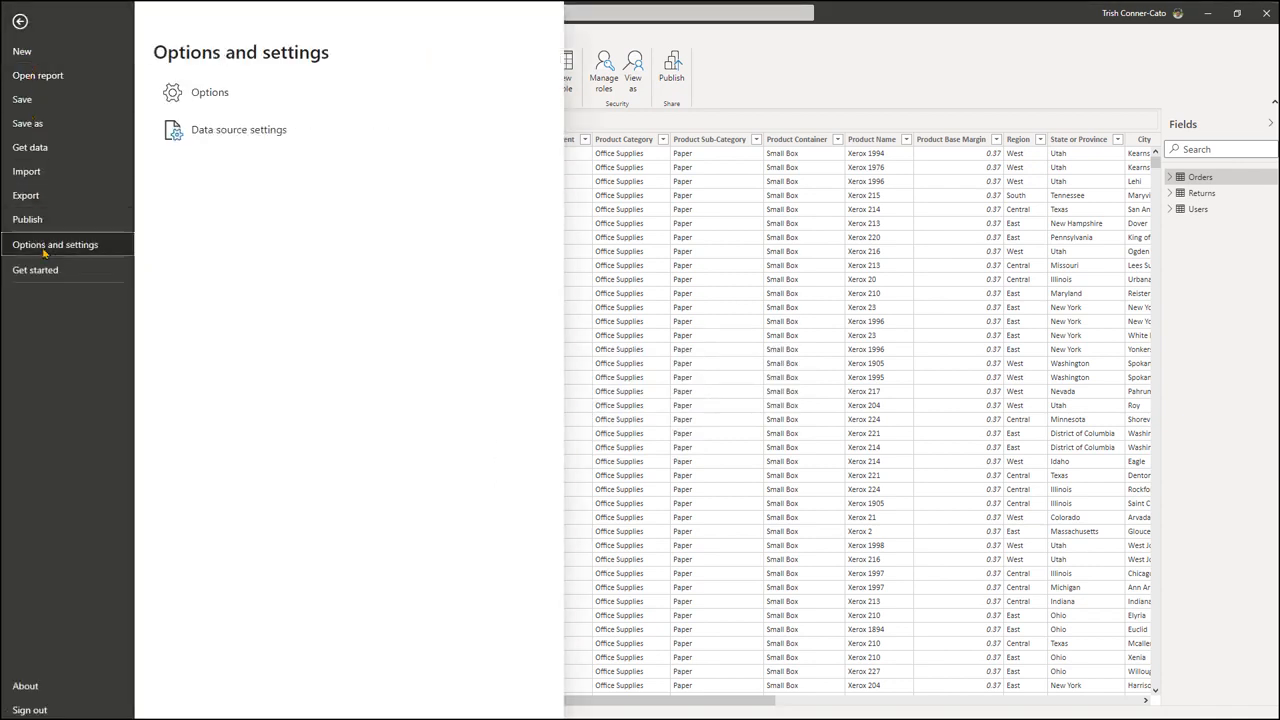
pyautogui.click(213, 137)
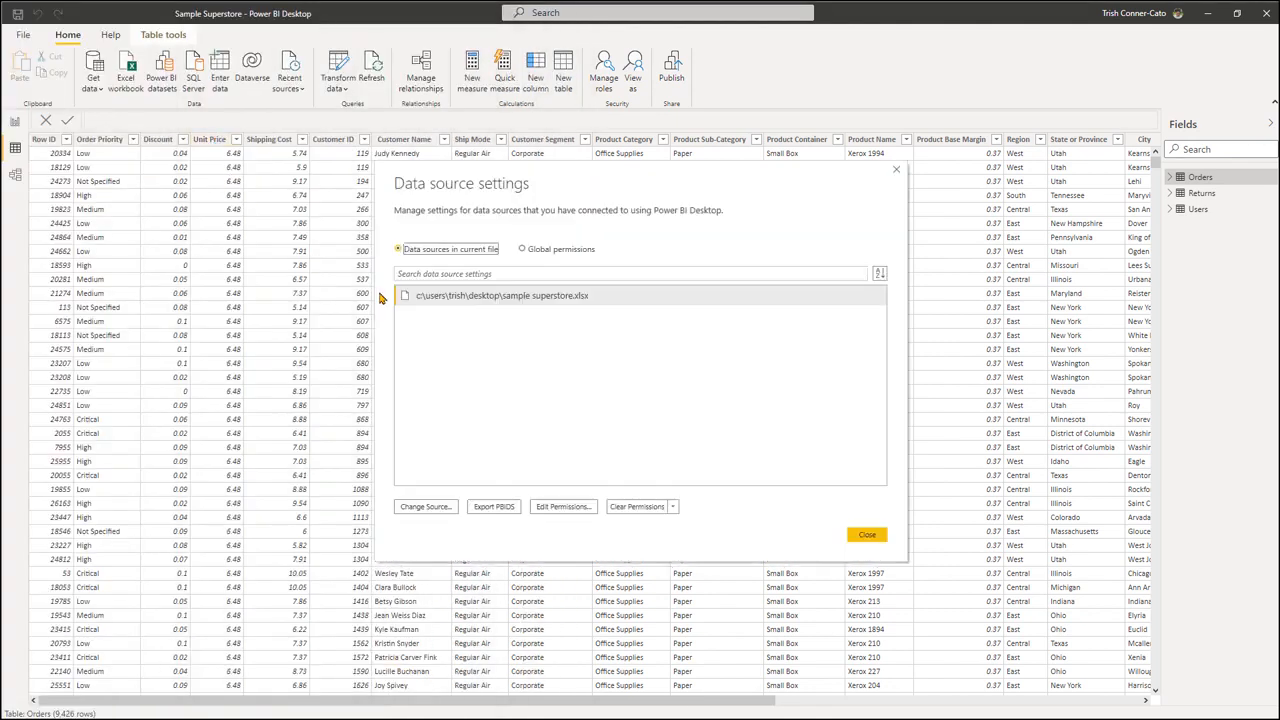
pyautogui.click(409, 507)
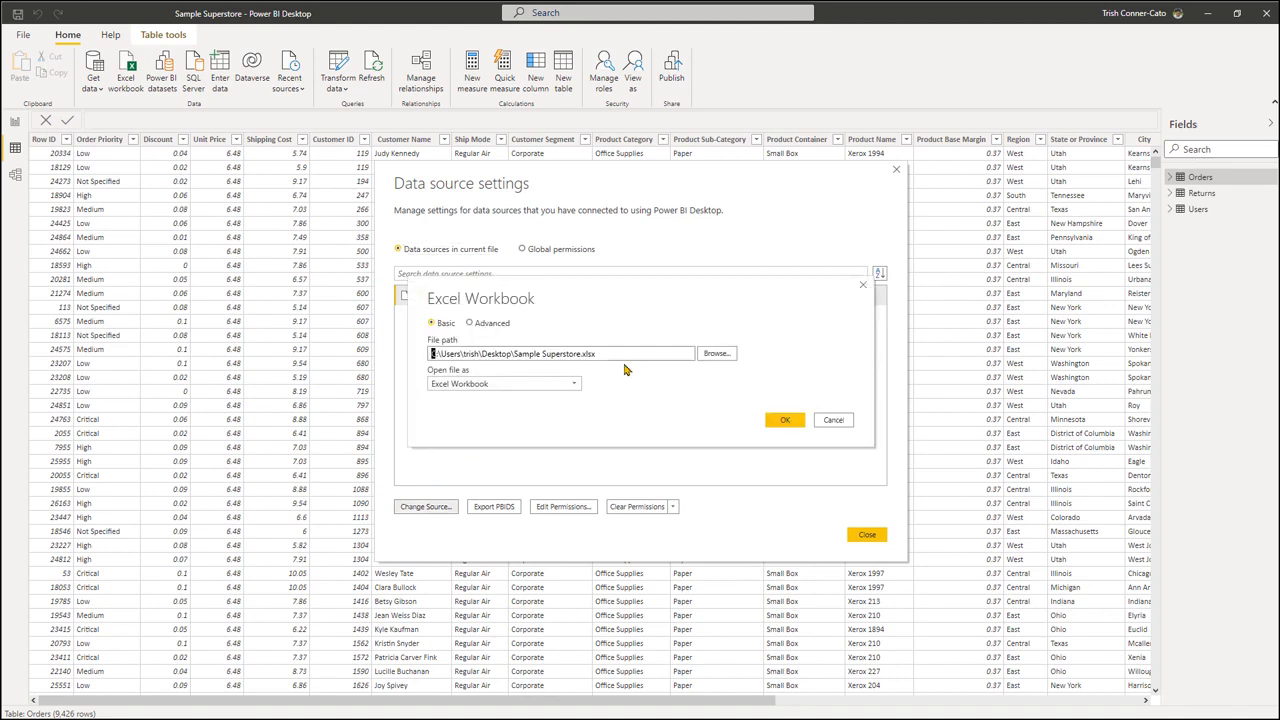
pyautogui.click(717, 356)
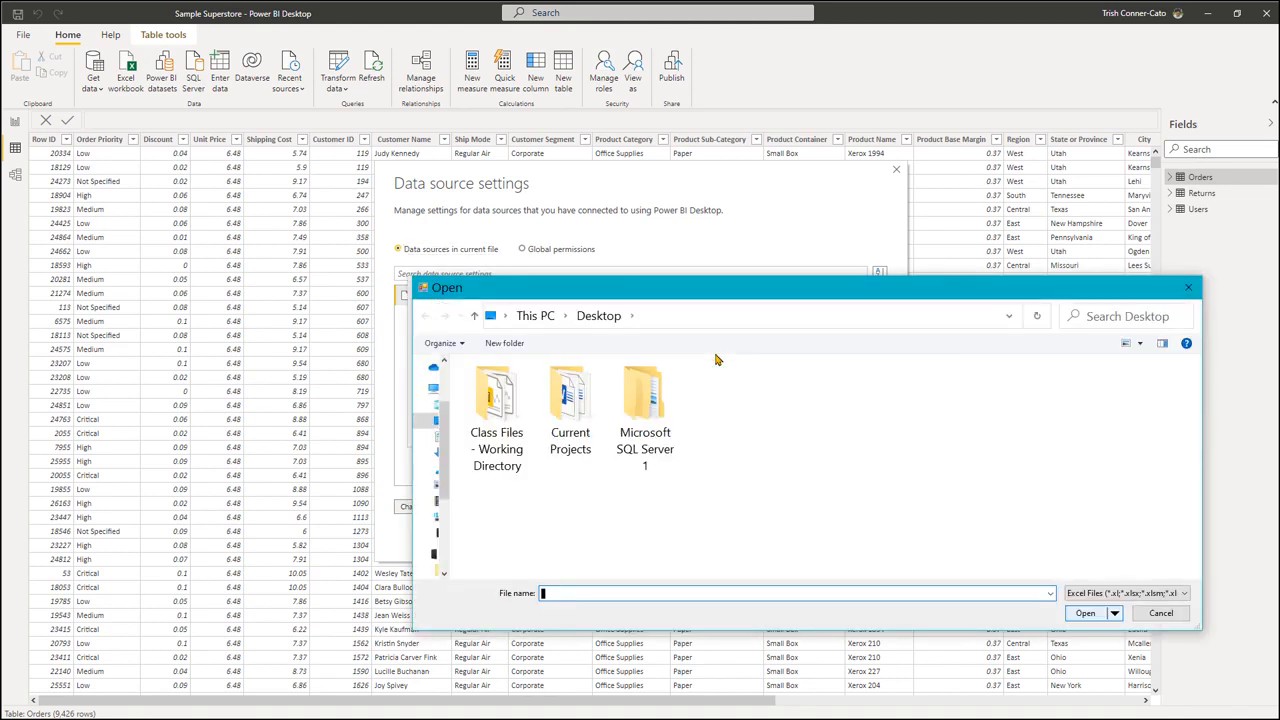
pyautogui.doubleClick(495, 404)
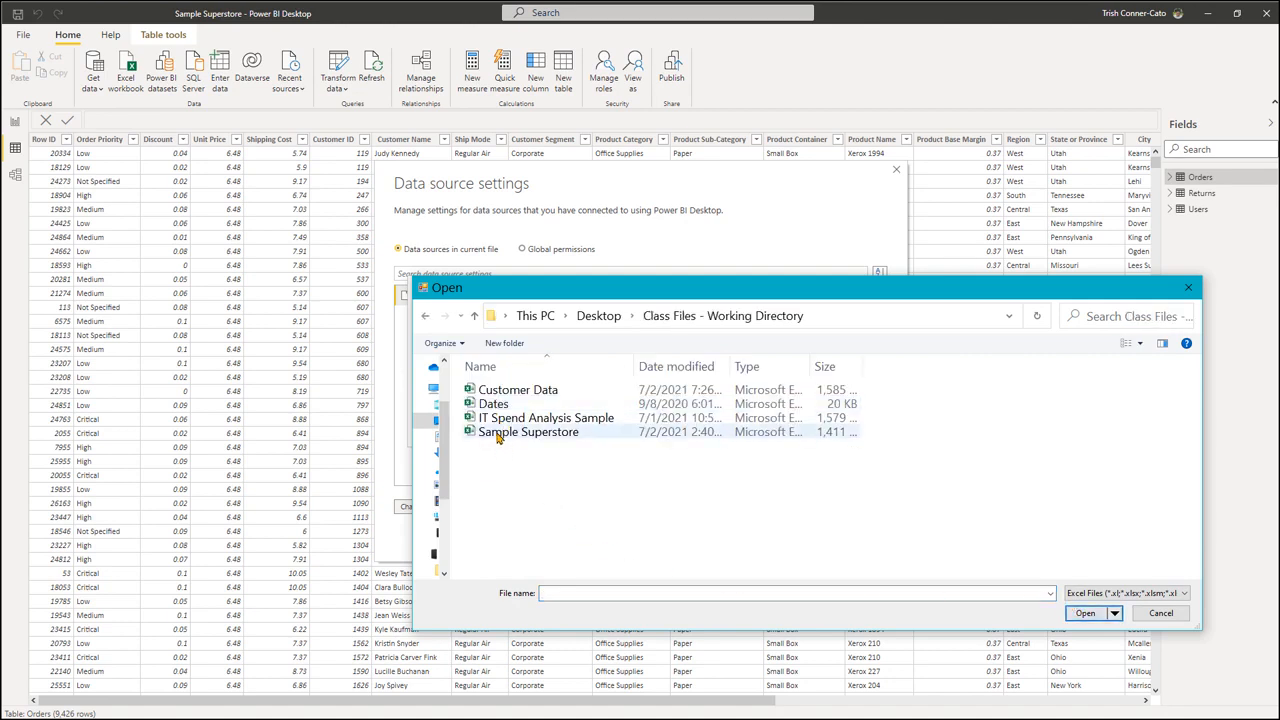
pyautogui.doubleClick(497, 434)
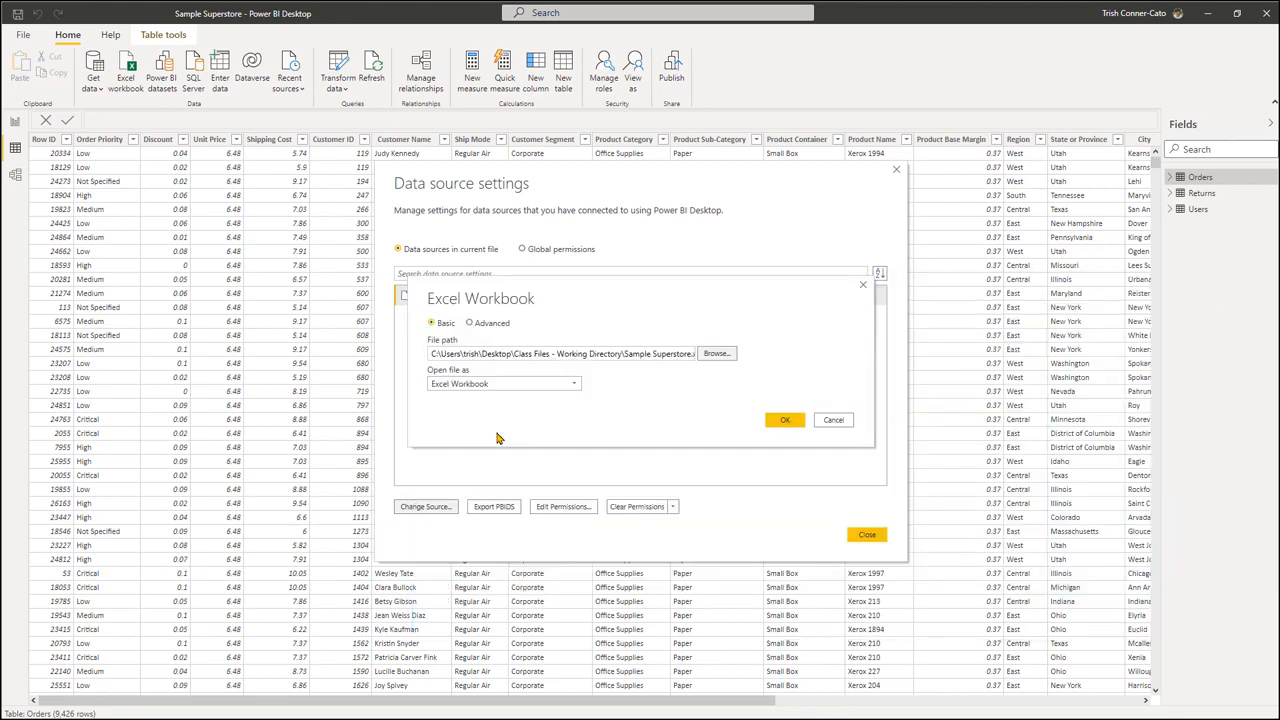
pyautogui.click(782, 422)
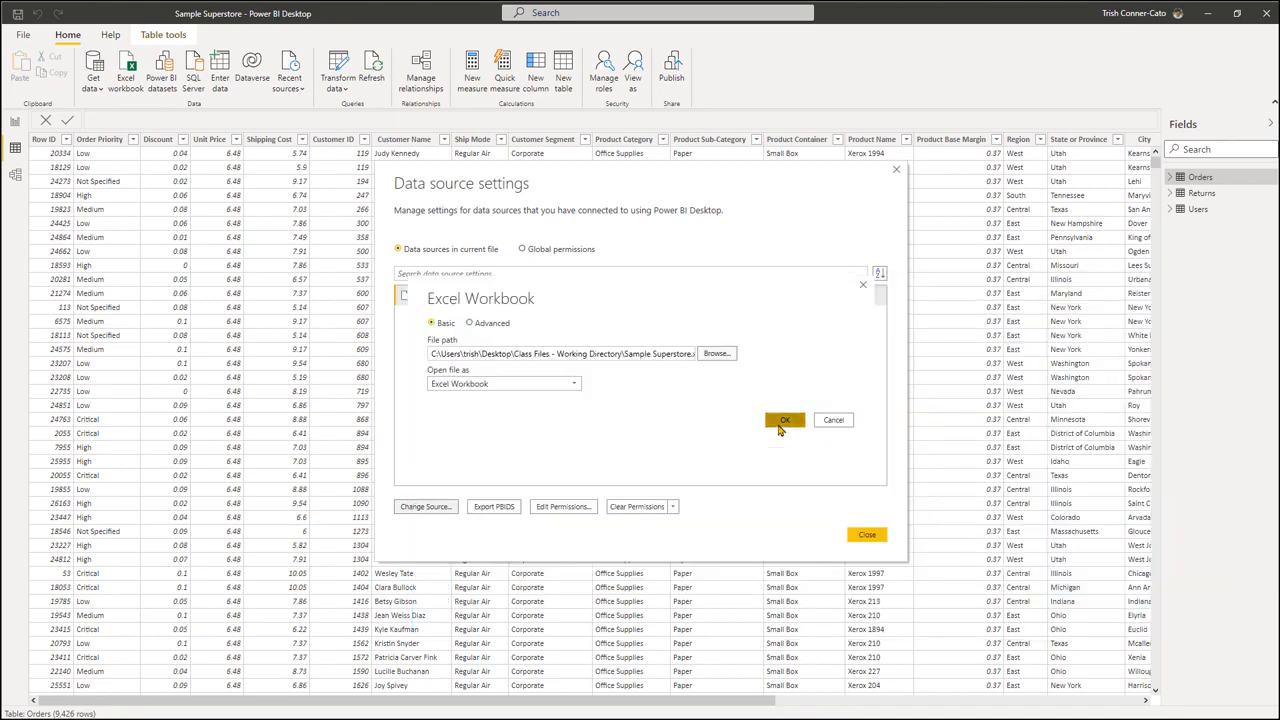
# Step: Leave the data source settings, apply the pending query changes and refresh the Sample Superstore report
pyautogui.click(864, 535)
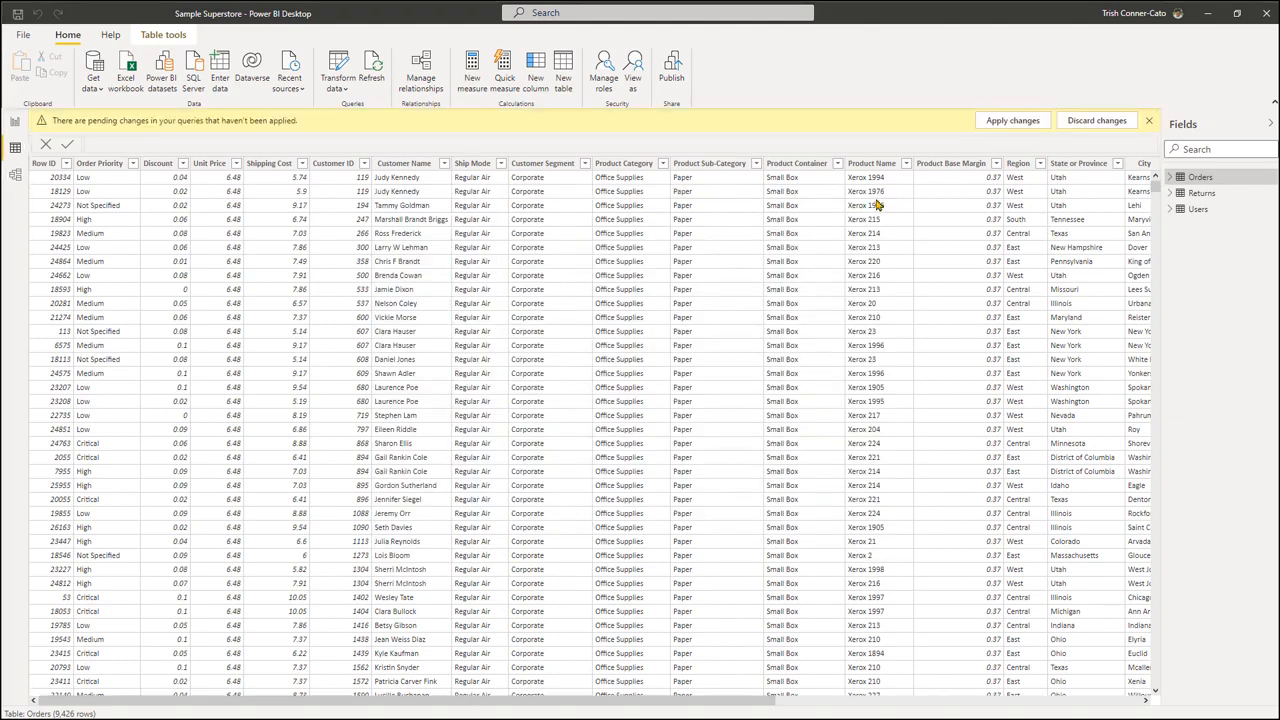
pyautogui.click(1013, 121)
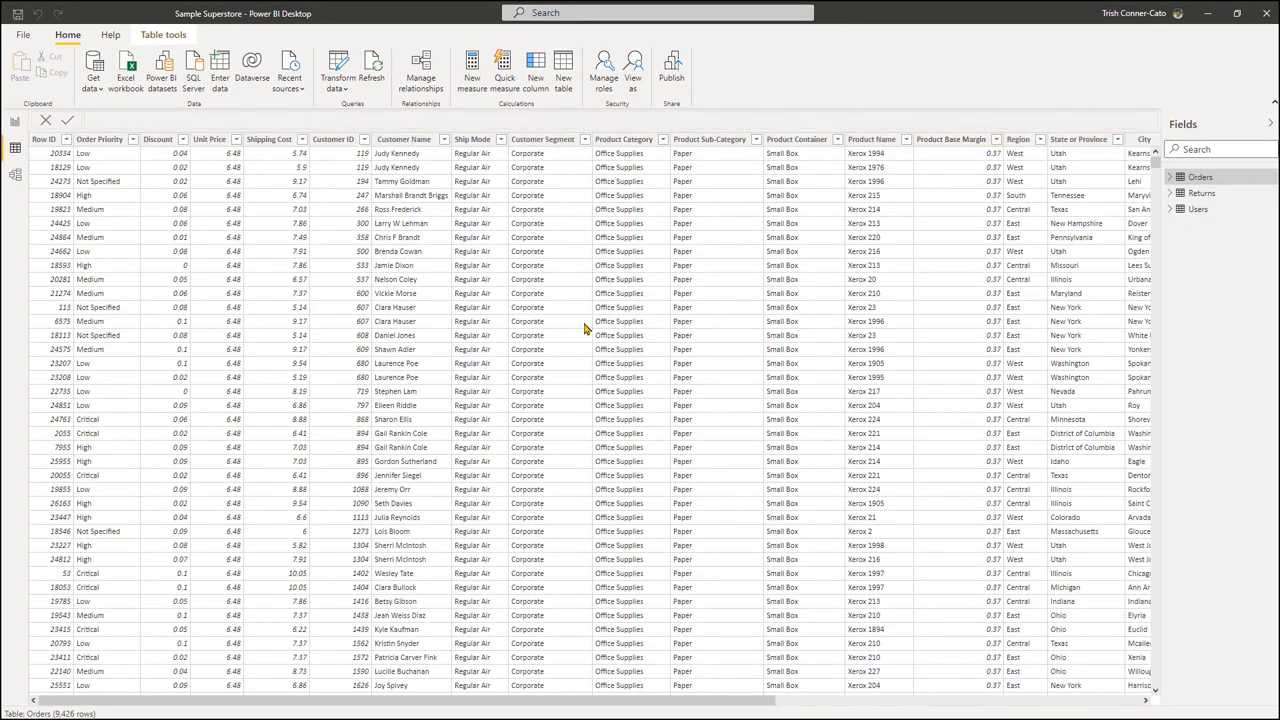
pyautogui.click(371, 68)
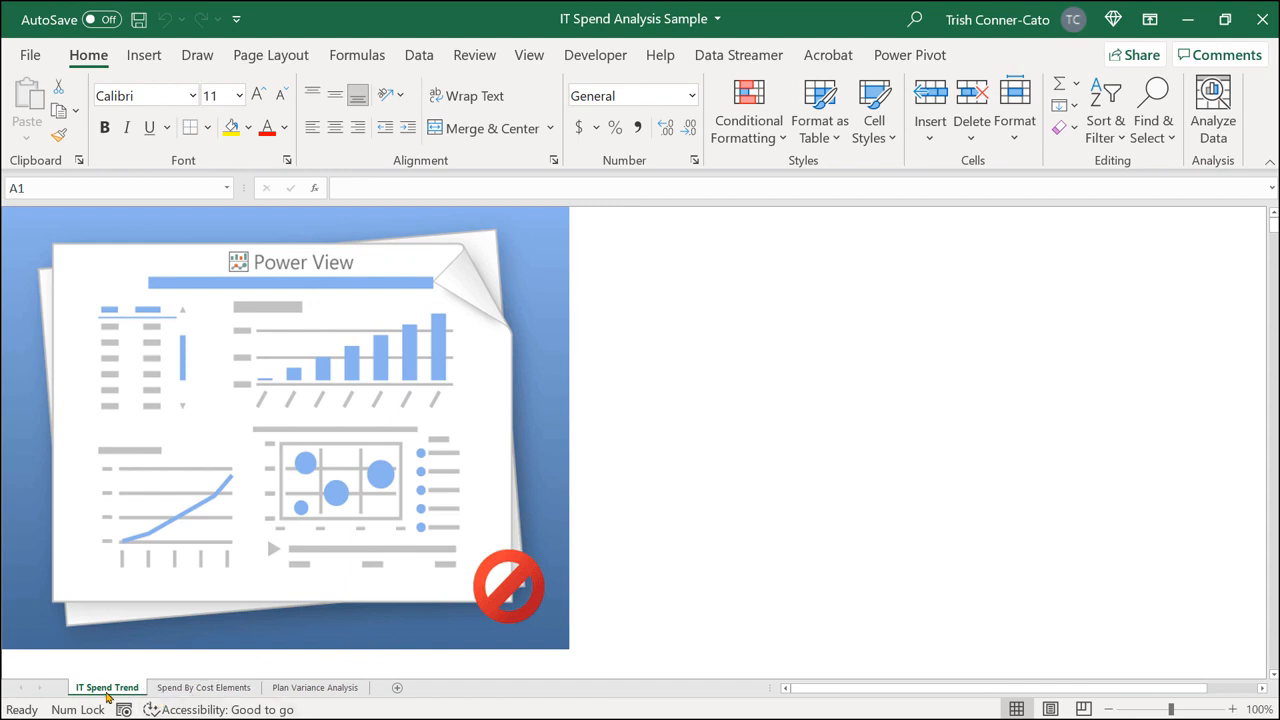
# Step: Look through the Spend By Cost Elements, Plan Variance Analysis and IT Spend Trend sheets of the IT Spend Analysis Sample workbook
pyautogui.click(190, 688)
pyautogui.click(285, 688)
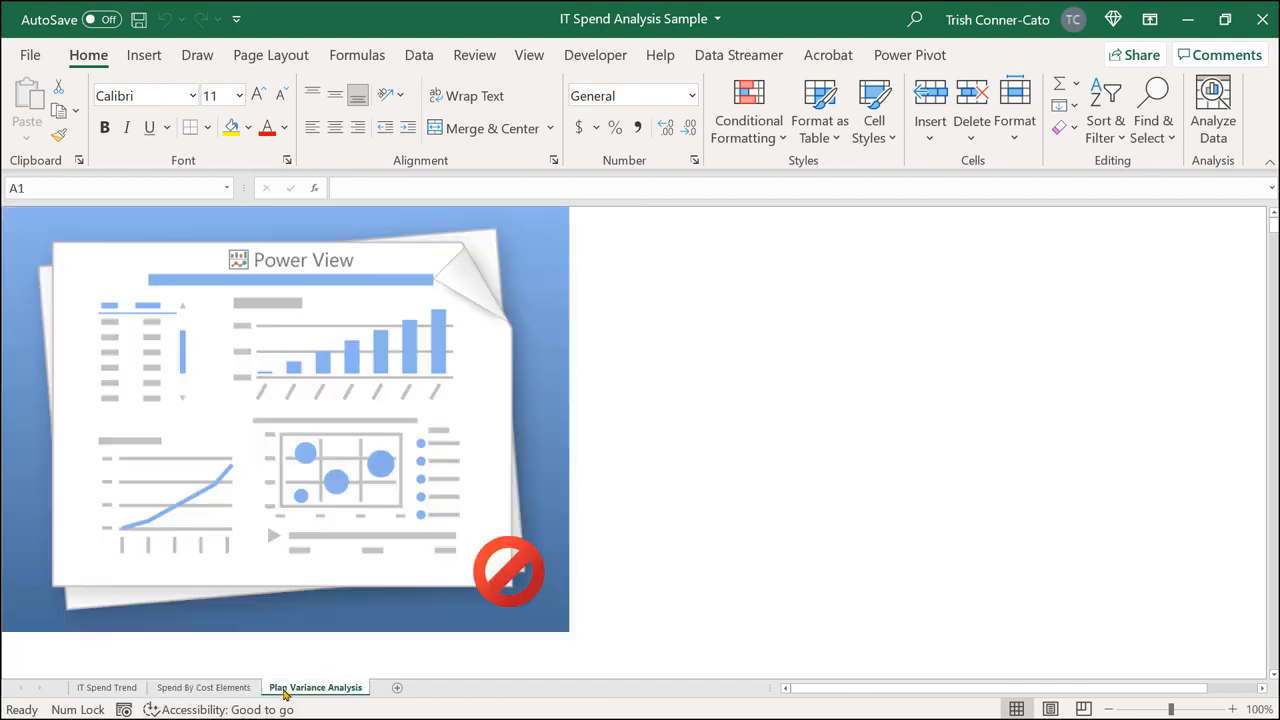
pyautogui.click(128, 690)
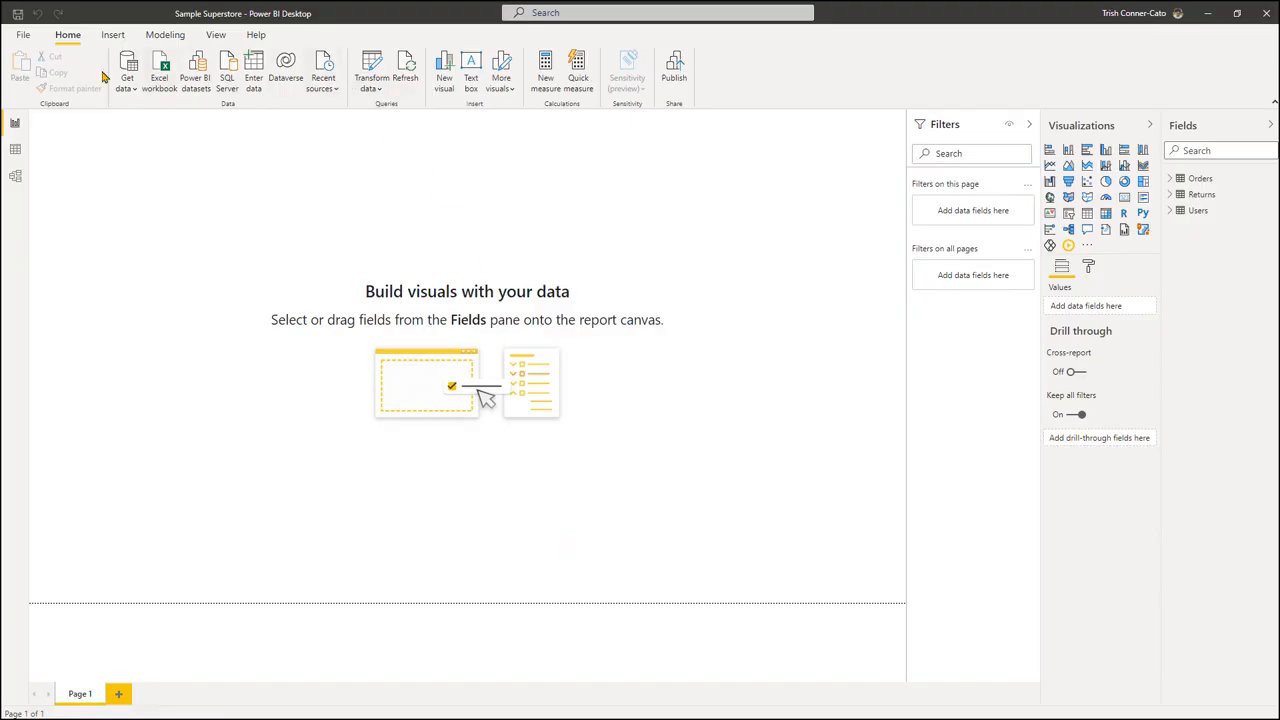
# Step: Start a new blank report in Power BI Desktop and dismiss its welcome screen
pyautogui.click(23, 35)
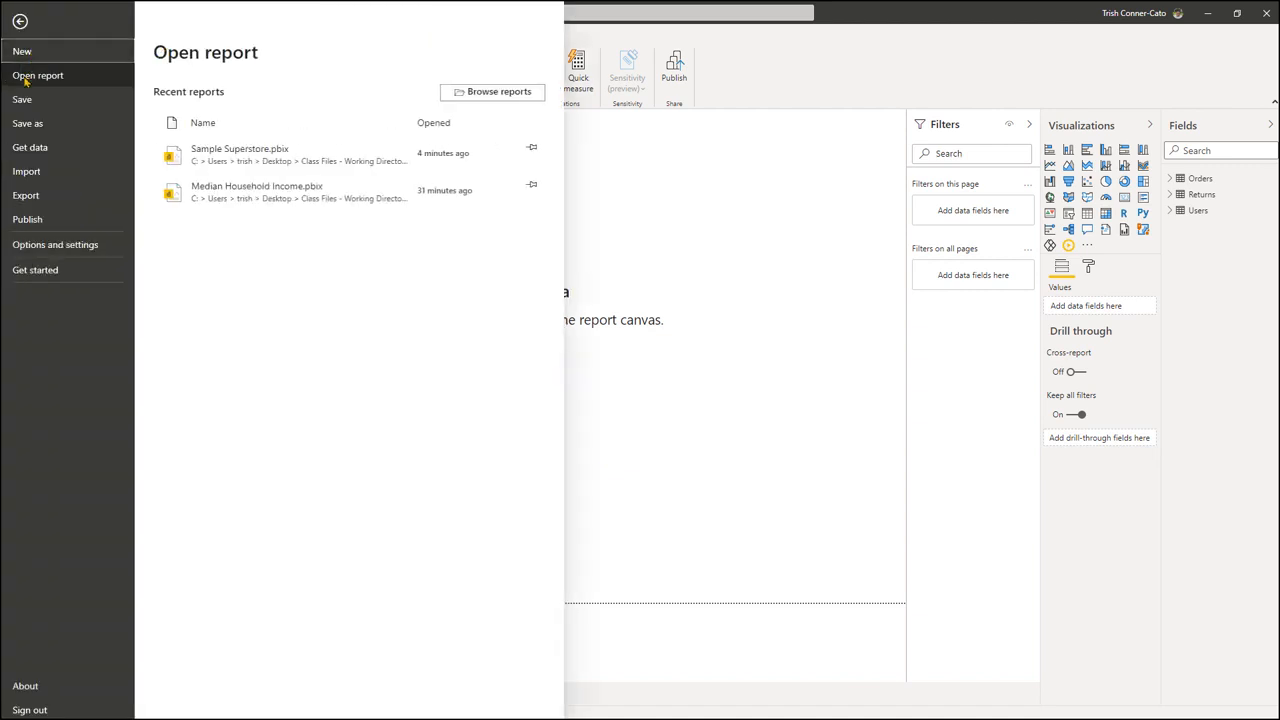
pyautogui.click(22, 50)
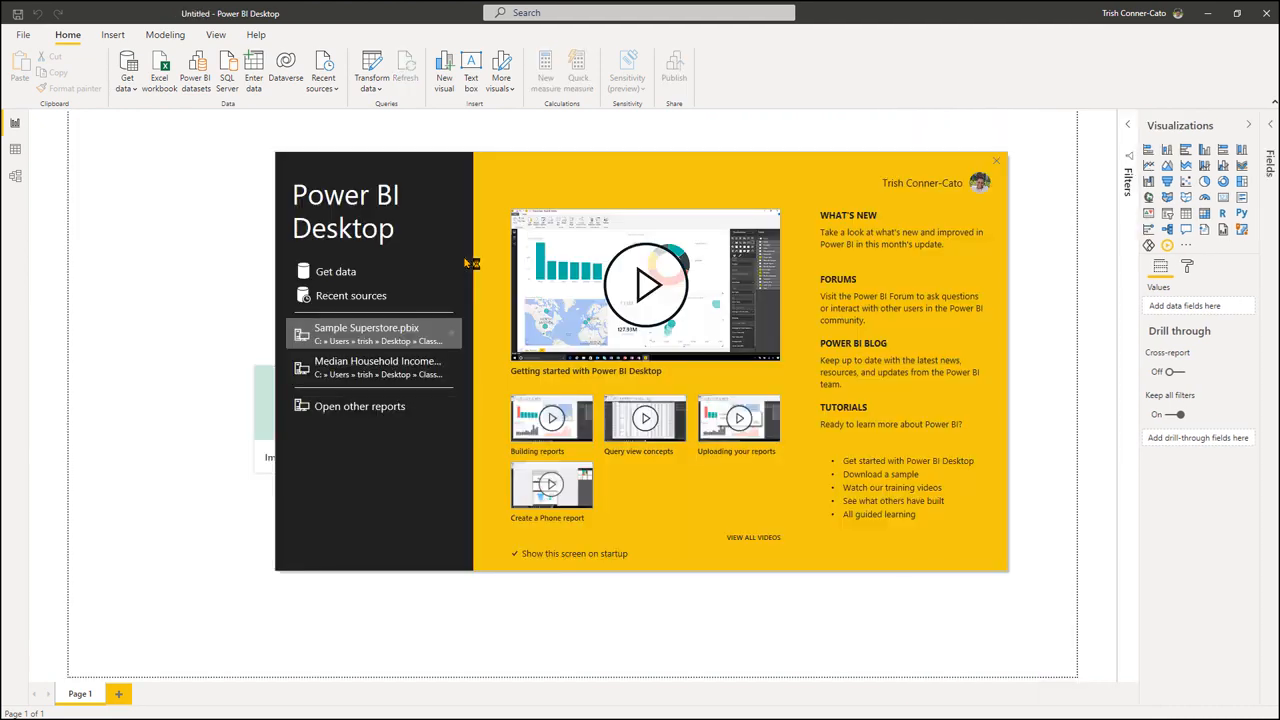
pyautogui.click(997, 162)
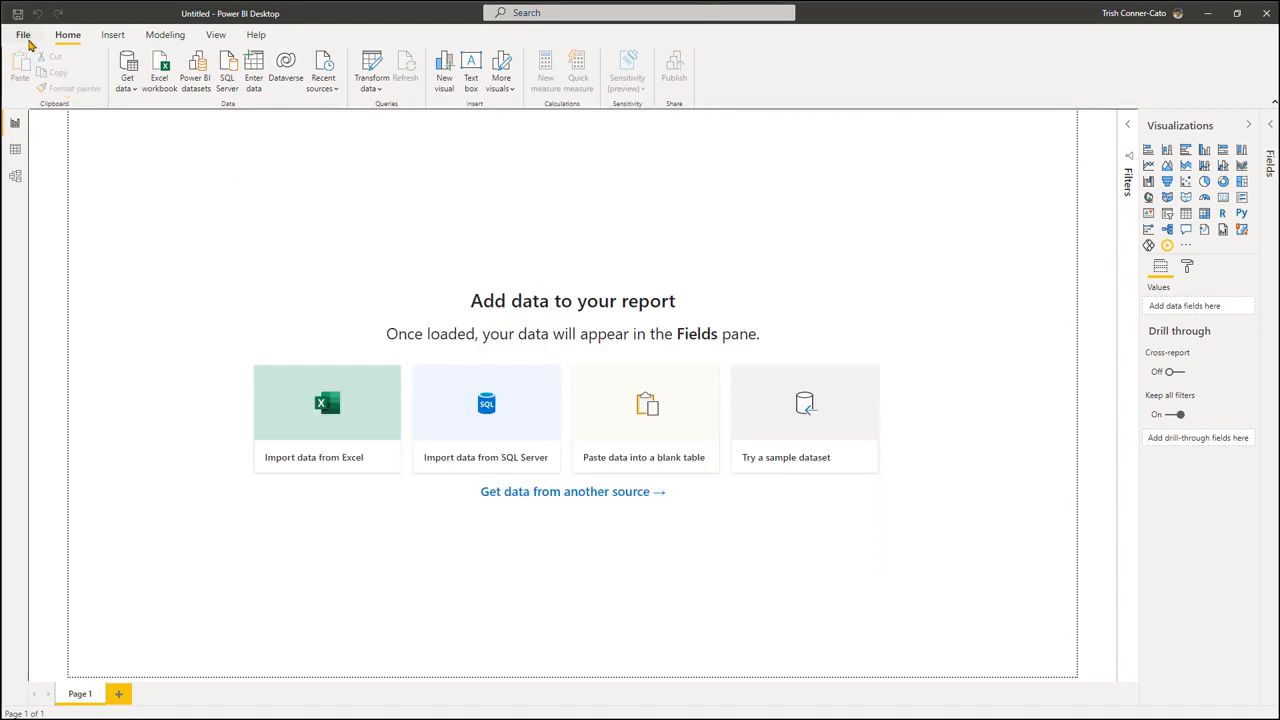
# Step: Import the Power Query, Power Pivot and Power View contents of the IT Spend Analysis Sample workbook into the new report
pyautogui.click(27, 39)
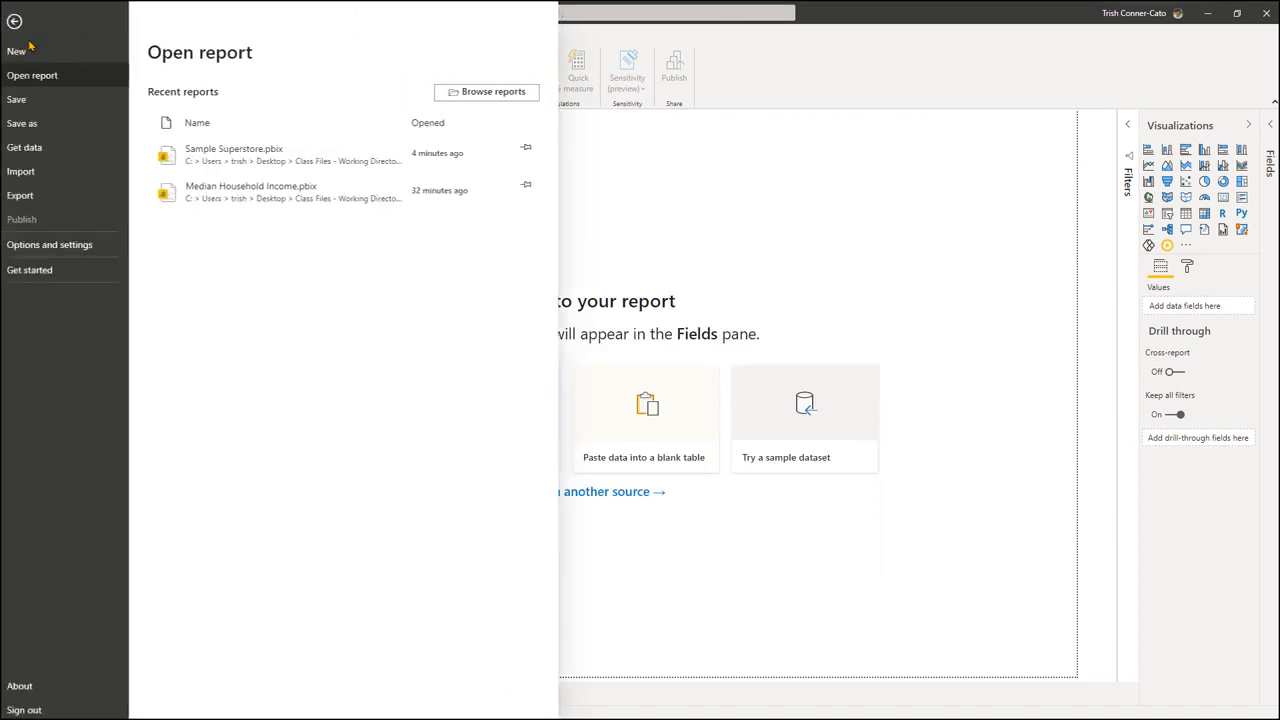
pyautogui.click(57, 172)
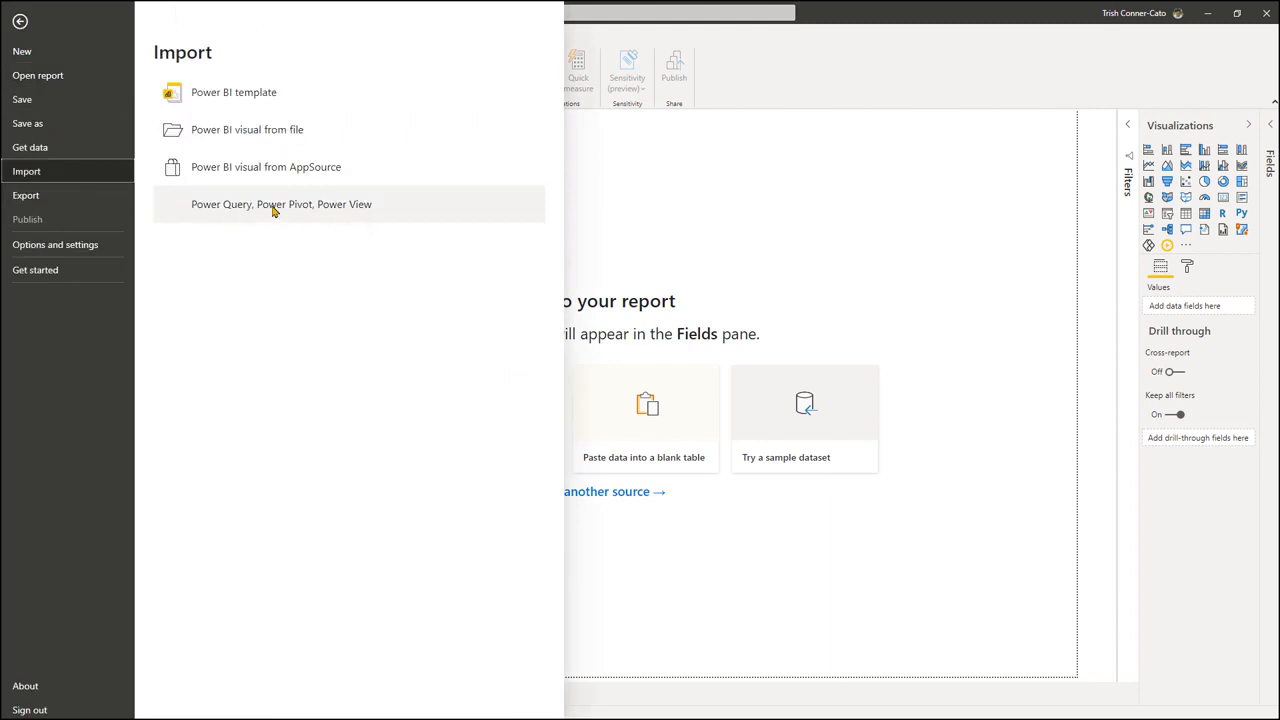
pyautogui.click(345, 211)
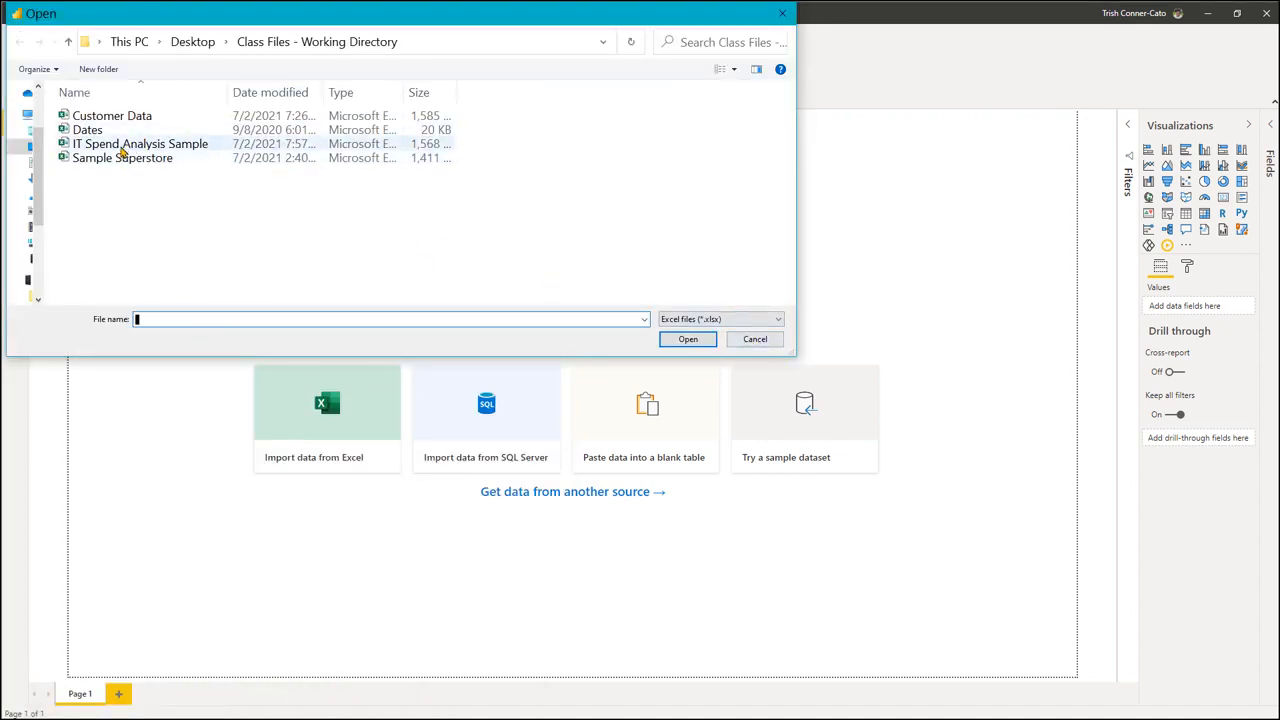
pyautogui.doubleClick(121, 149)
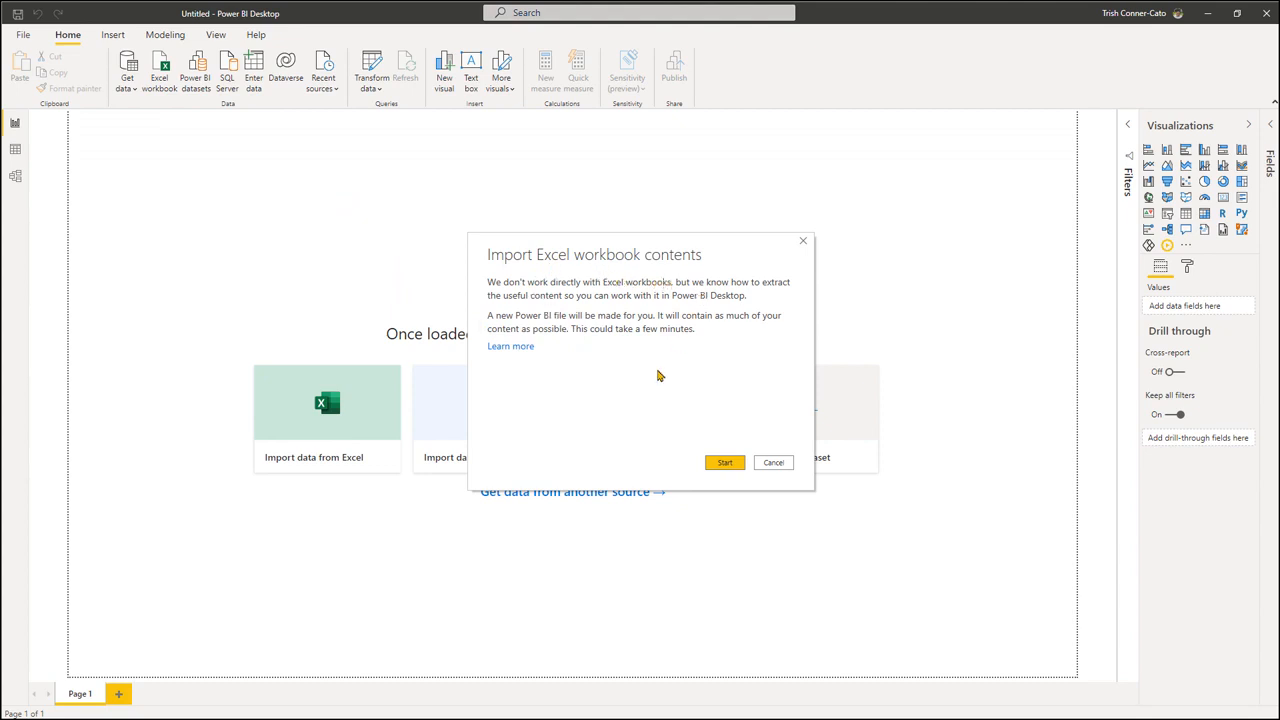
pyautogui.click(722, 466)
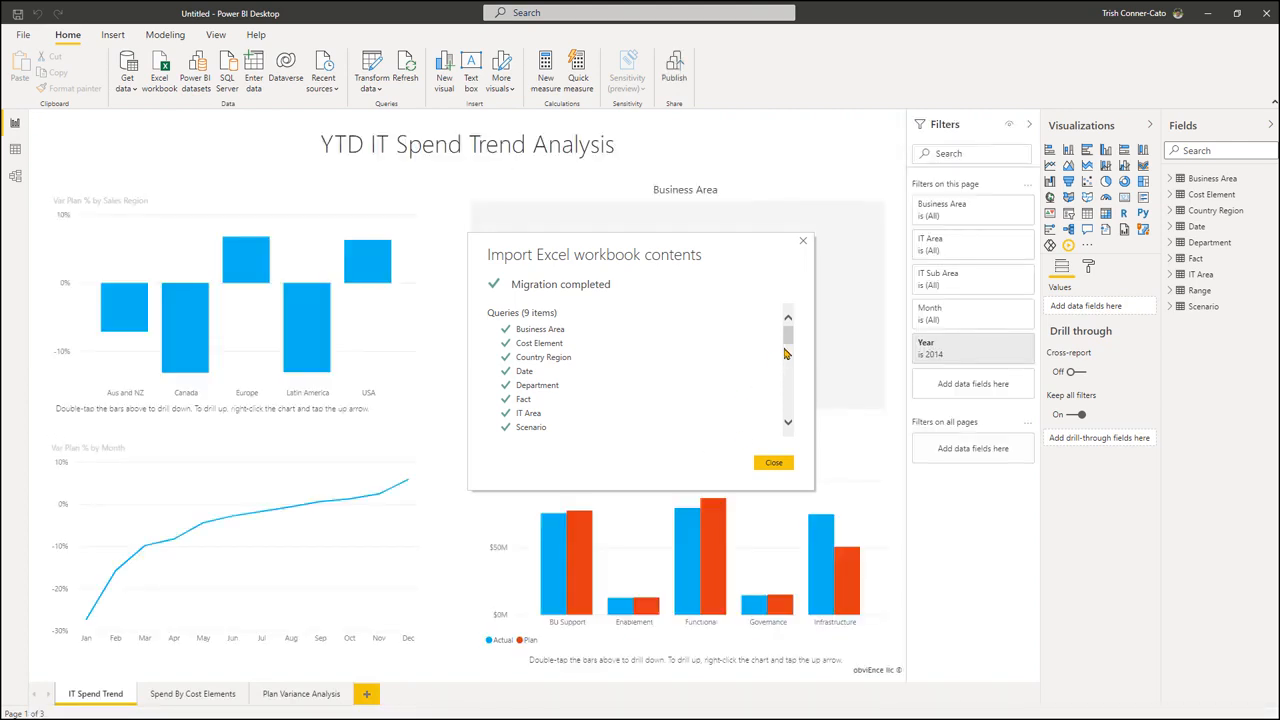
# Step: Review the migrated queries, KPIs and measures, and Power View sheets in the import summary, and dismiss it
pyautogui.click(788, 424)
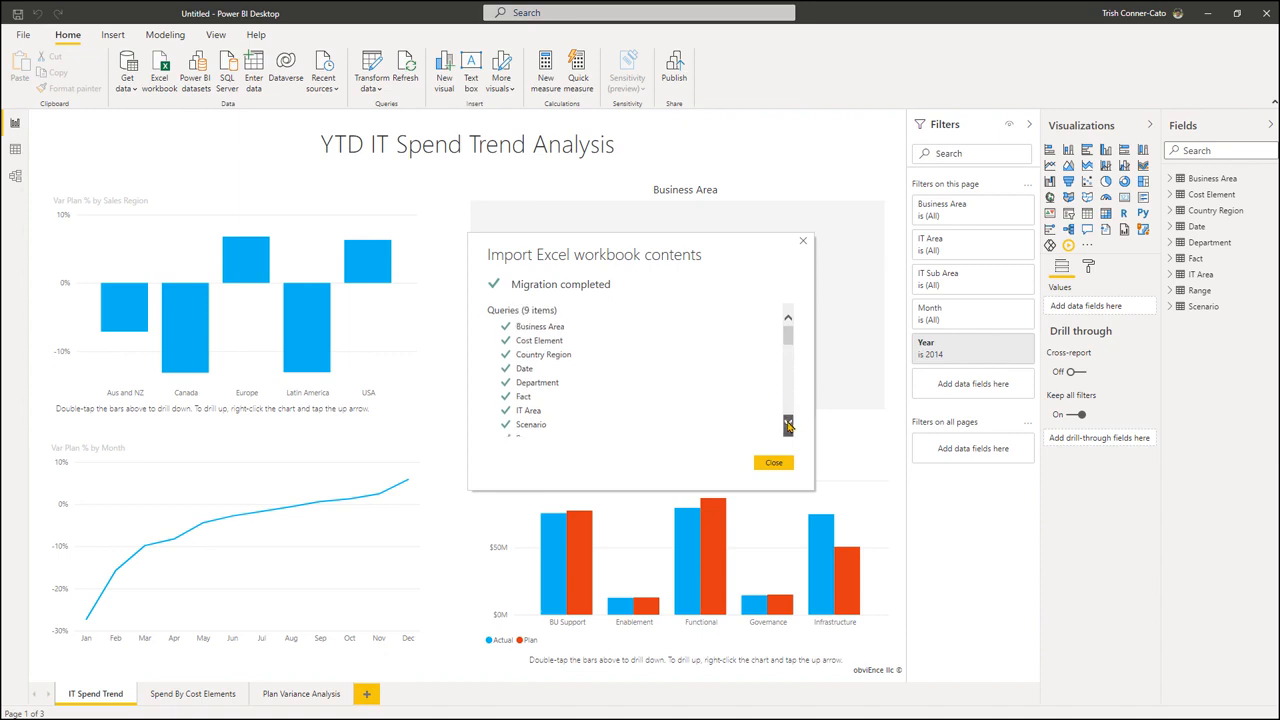
pyautogui.click(788, 425)
pyautogui.click(788, 425)
pyautogui.click(788, 425)
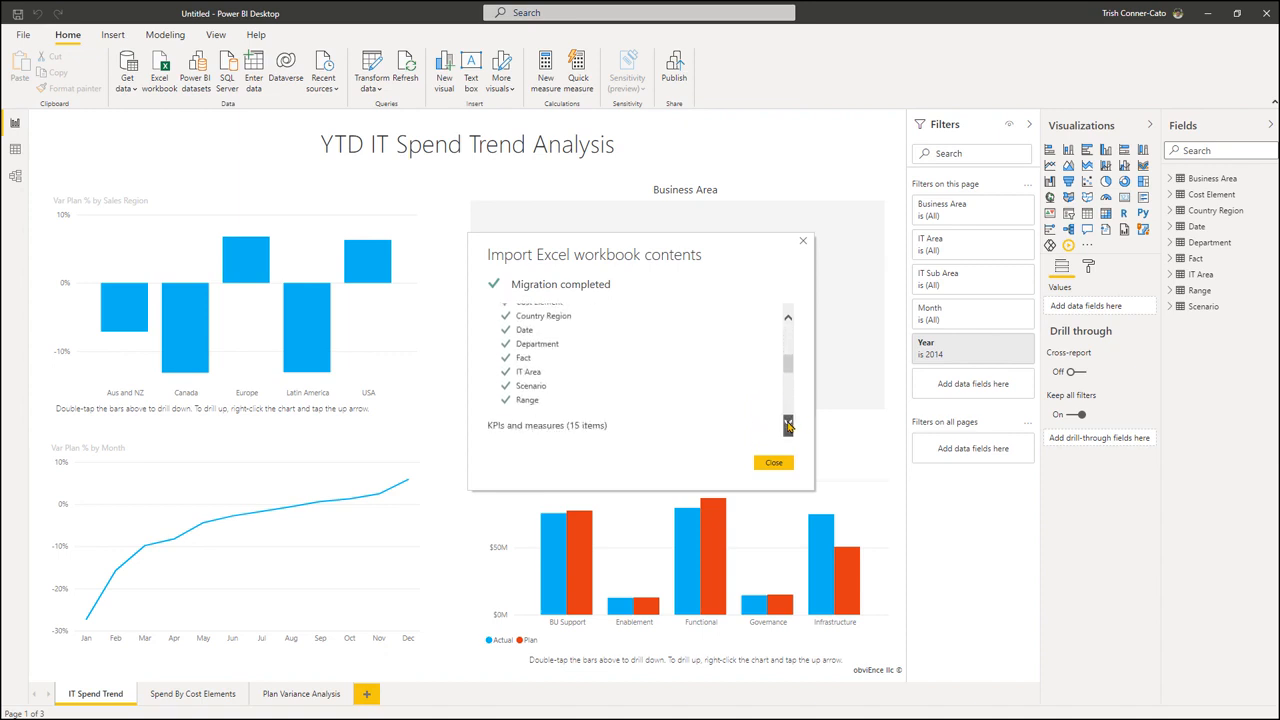
pyautogui.click(788, 425)
pyautogui.click(788, 425)
pyautogui.click(788, 425)
pyautogui.click(788, 425)
pyautogui.click(788, 425)
pyautogui.click(788, 425)
pyautogui.click(788, 425)
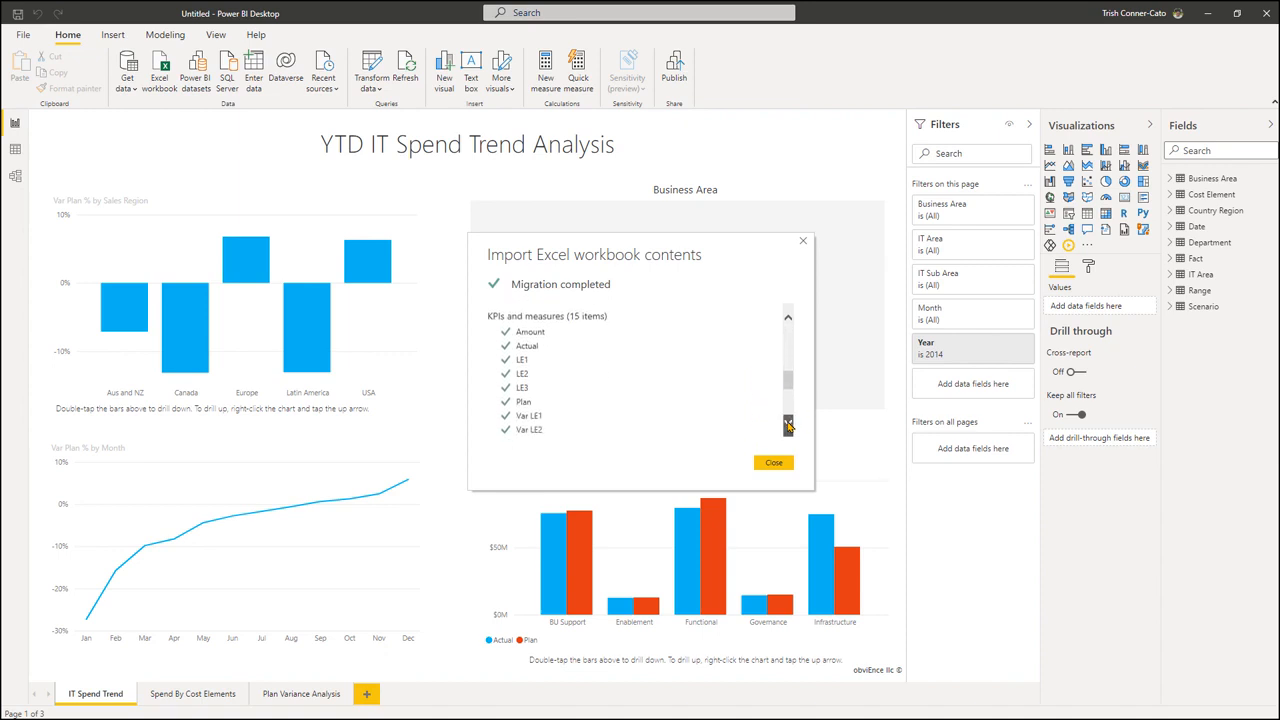
pyautogui.click(788, 425)
pyautogui.click(788, 425)
pyautogui.click(788, 425)
pyautogui.click(788, 425)
pyautogui.click(788, 425)
pyautogui.click(788, 425)
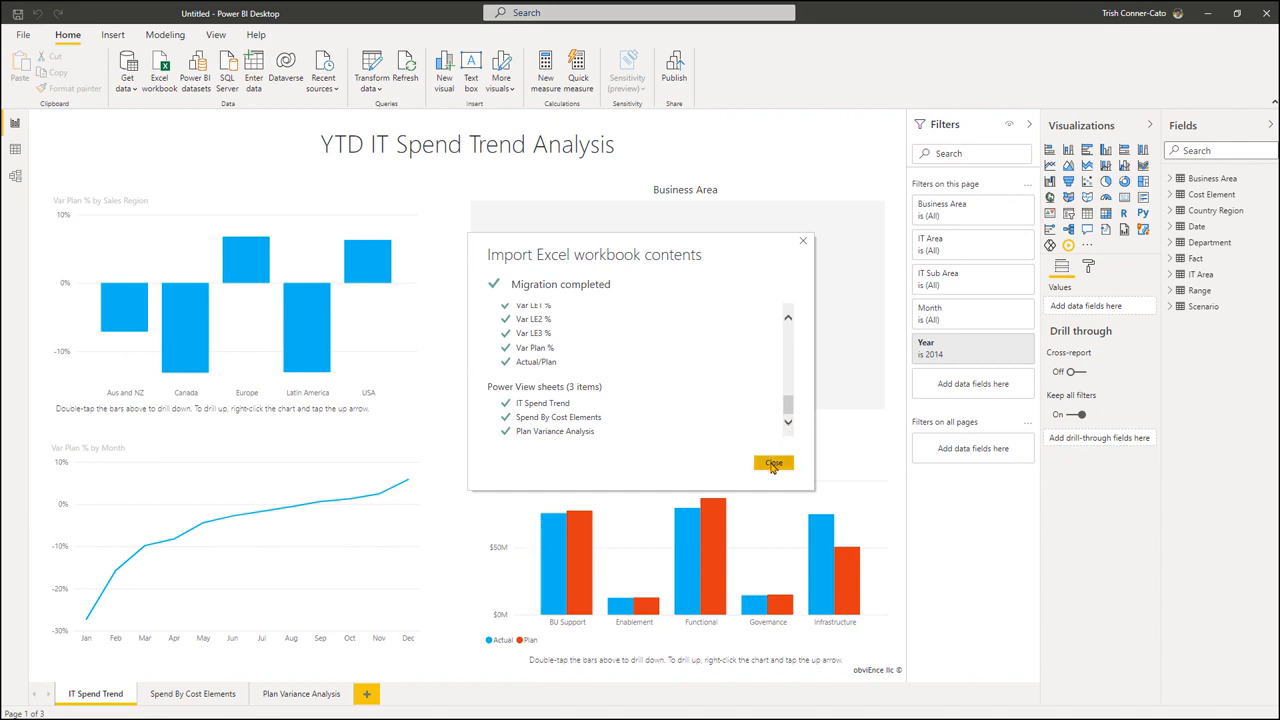
pyautogui.click(772, 465)
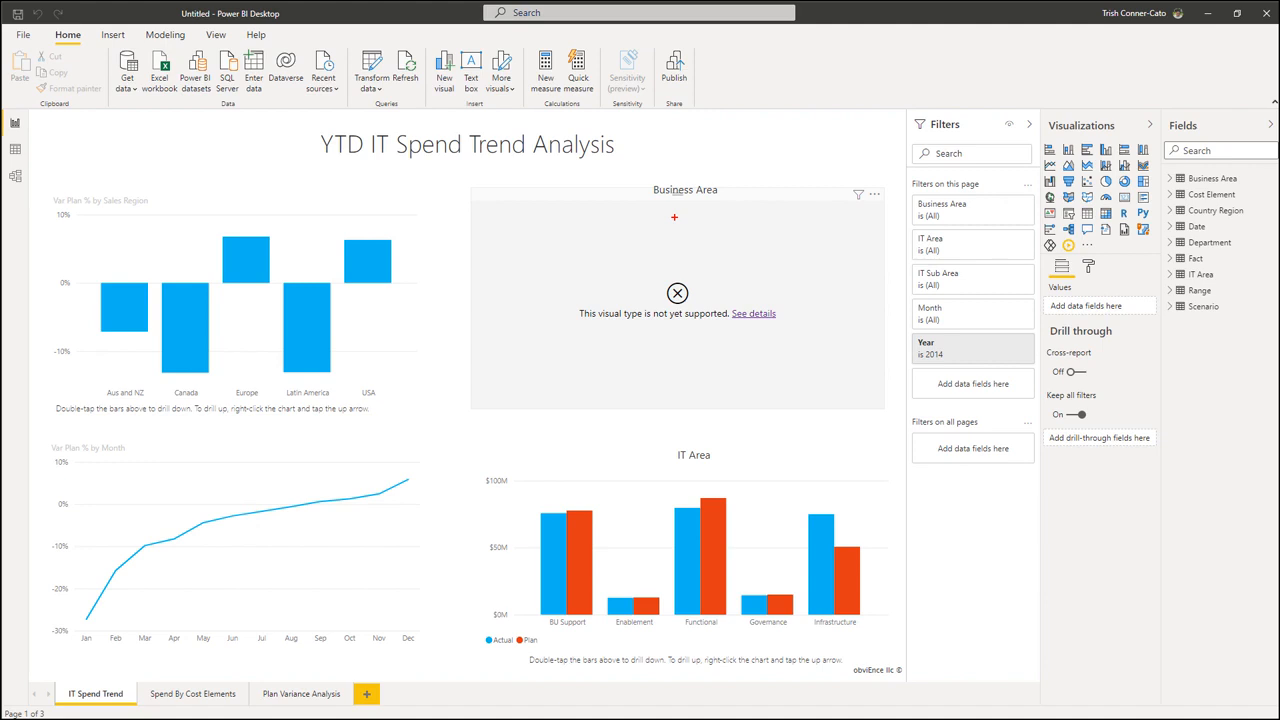
# Step: Delete the unsupported visual under the Business Area heading on the IT Spend Trend page
pyautogui.moveTo(674, 217)
pyautogui.mouseDown()
pyautogui.moveTo(677, 245)
pyautogui.moveTo(650, 285)
pyautogui.moveTo(530, 203)
pyautogui.mouseUp()
pyautogui.press('Escape')
pyautogui.click(591, 211)
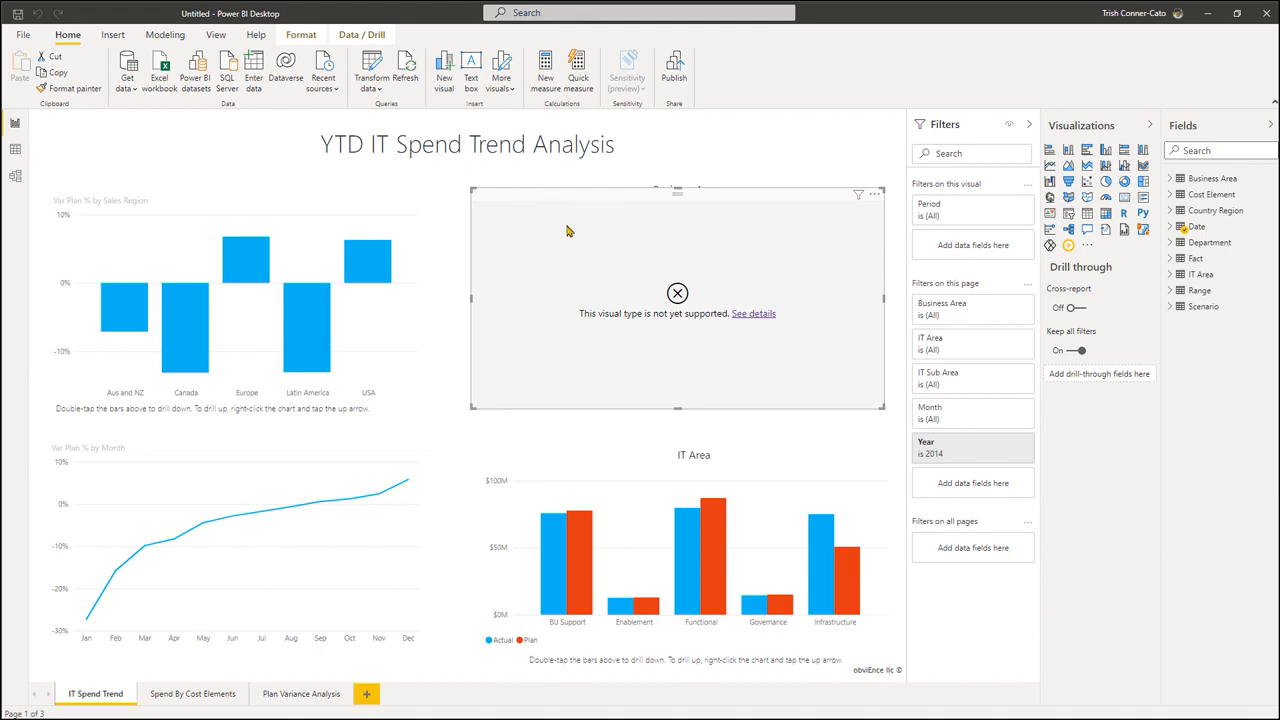
pyautogui.press('Delete')
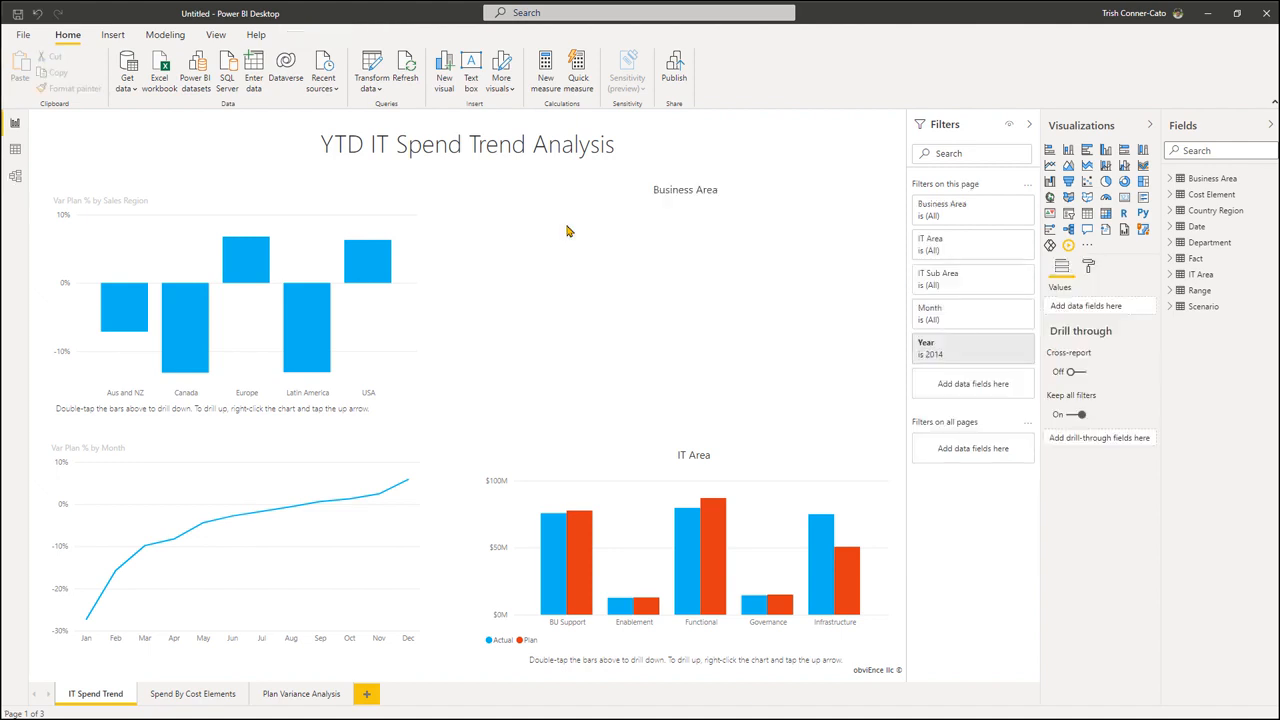
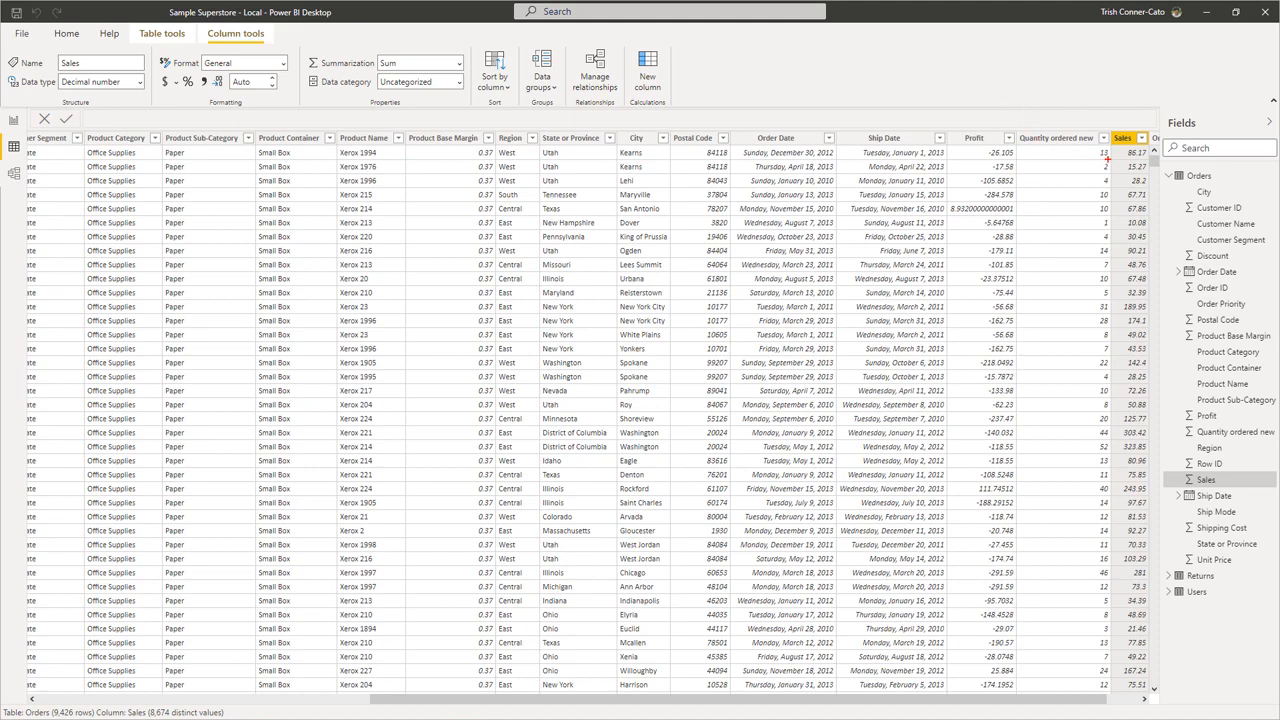
pyautogui.moveTo(1107, 155); pyautogui.dragTo(1020, 160)
pyautogui.moveTo(1104, 168); pyautogui.dragTo(1020, 168)
pyautogui.moveTo(658, 153); pyautogui.dragTo(742, 153)
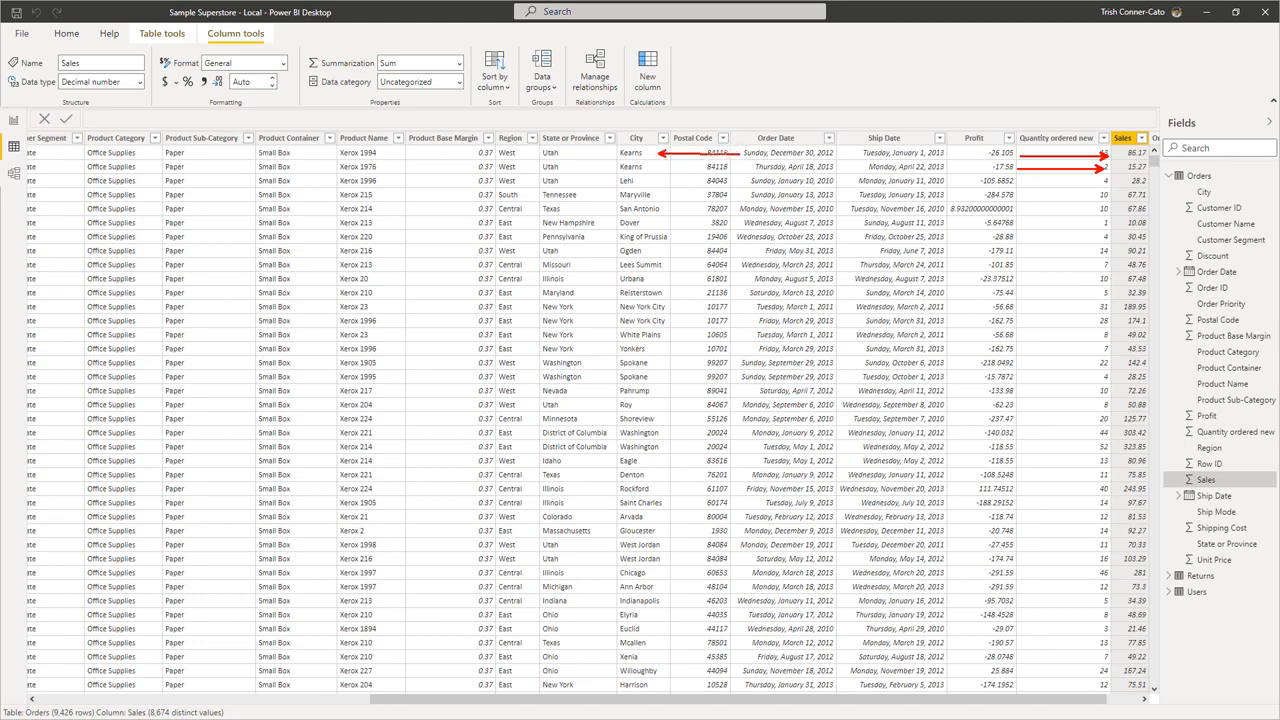
pyautogui.moveTo(660, 167); pyautogui.dragTo(748, 166)
pyautogui.press('Escape')
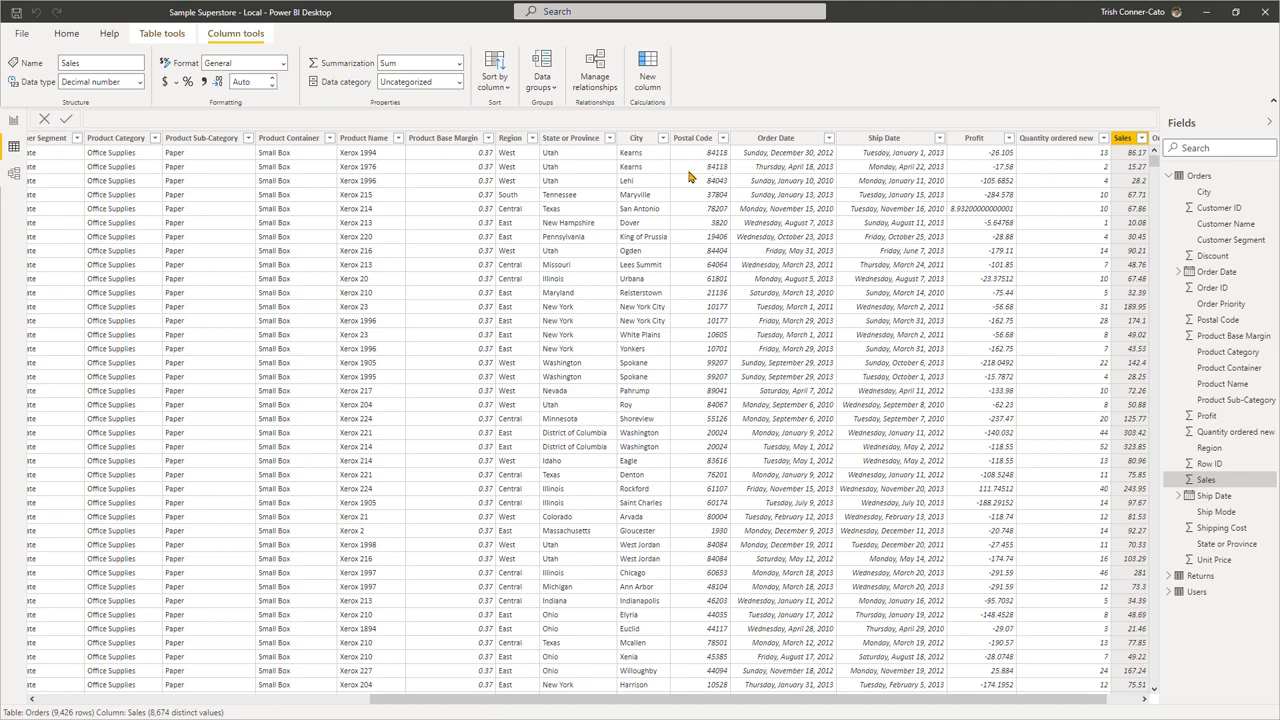
# Step: Show the report page and read the Sales value of the Kearns bar in the Sales by City chart
pyautogui.click(14, 119)
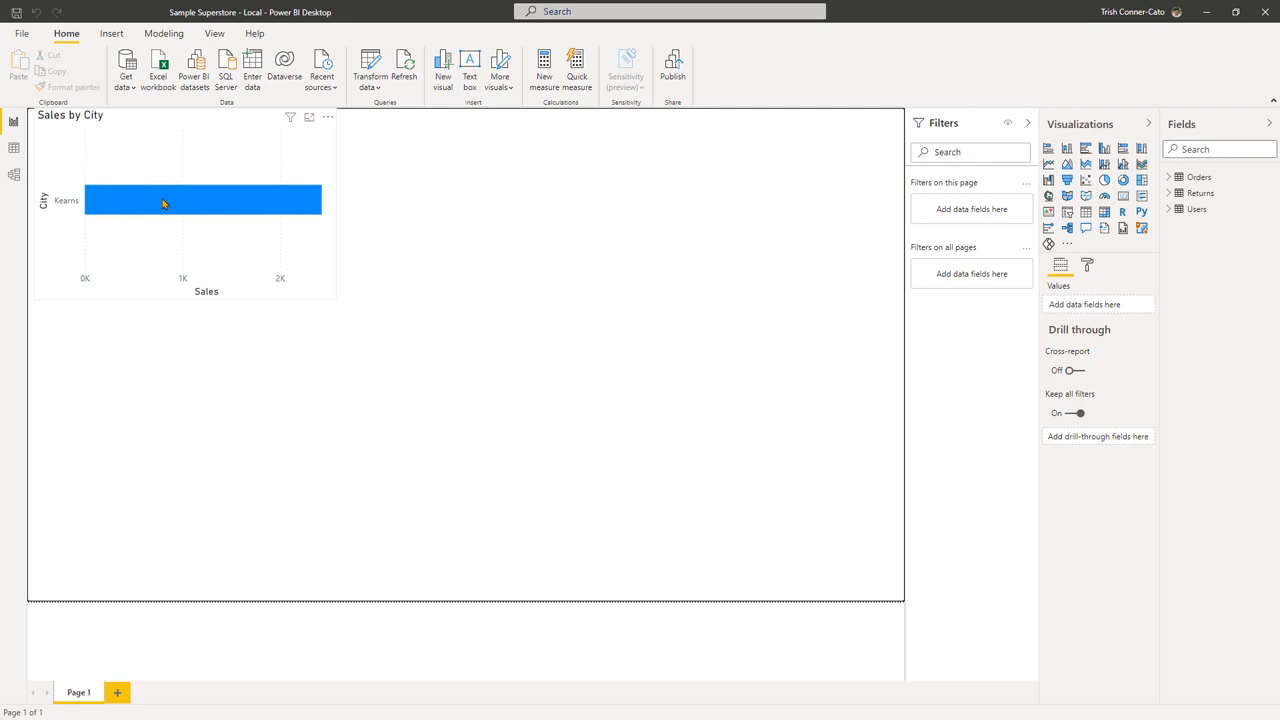
pyautogui.moveTo(170, 205)
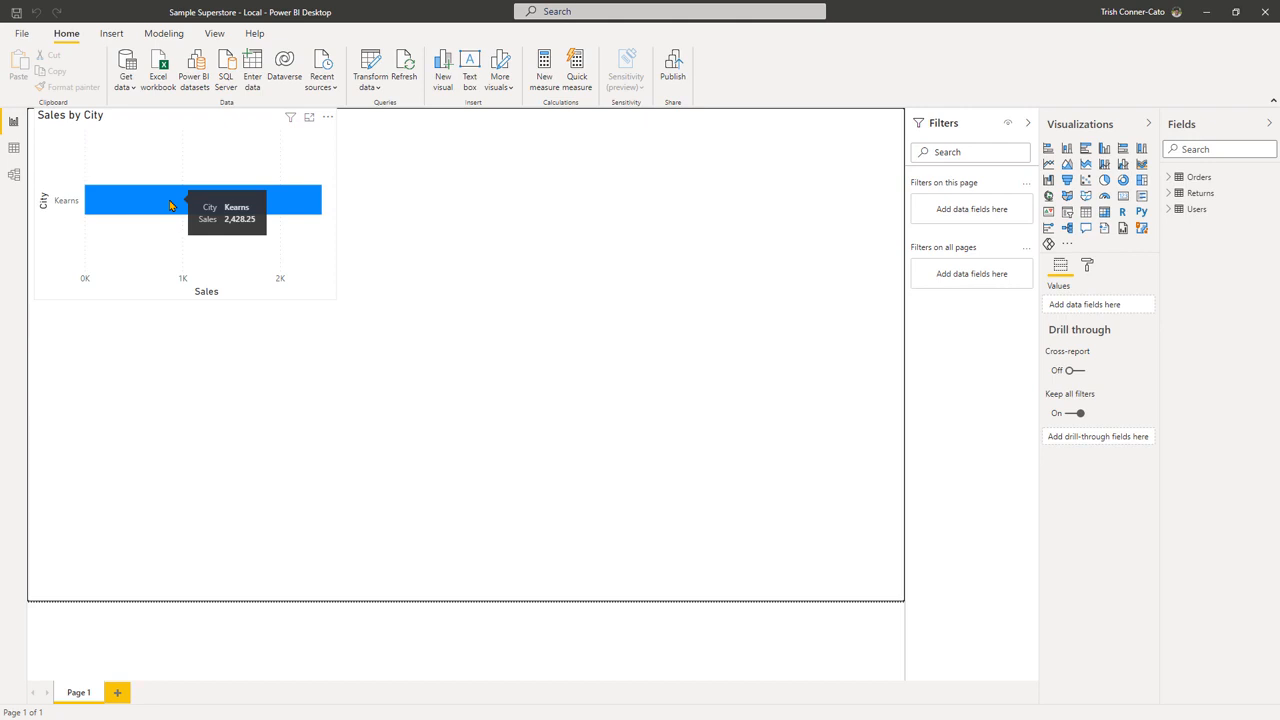
# Step: Switch to the Sample Superstore workbook in Excel and set the Sales value in cell W330 to 386.17
pyautogui.hotkey('alt', 'Tab')
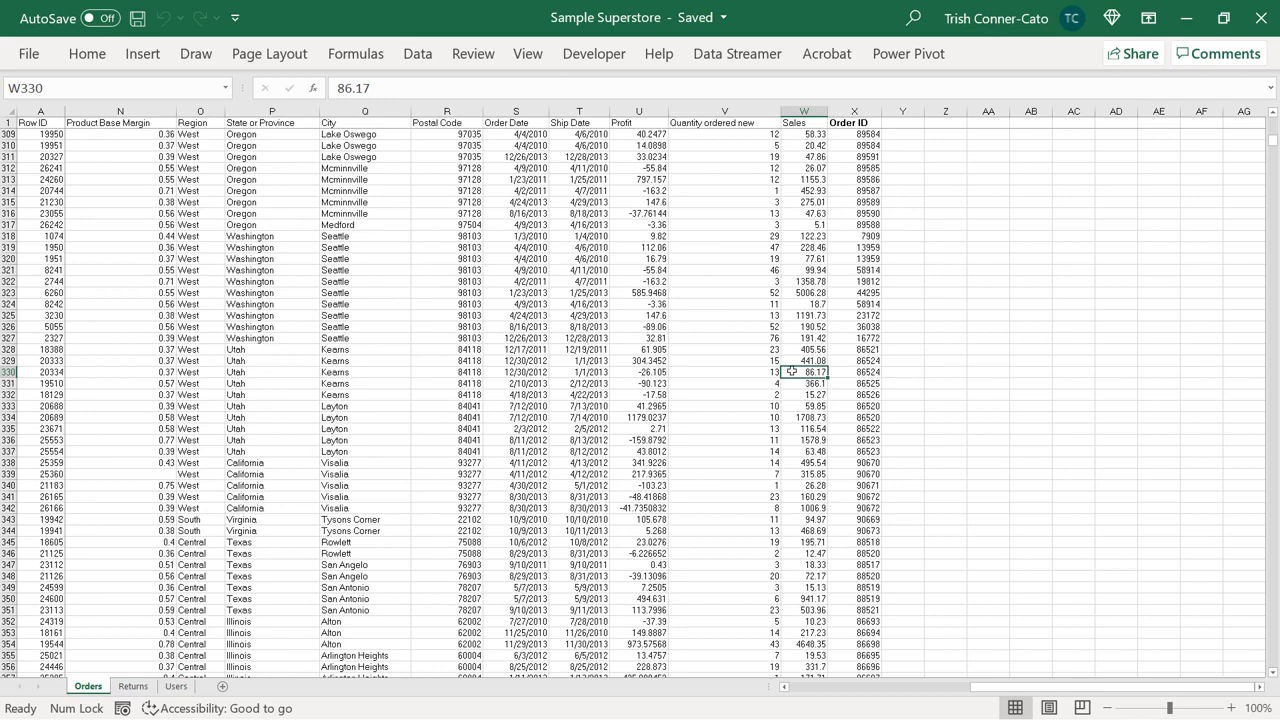
pyautogui.click(336, 88)
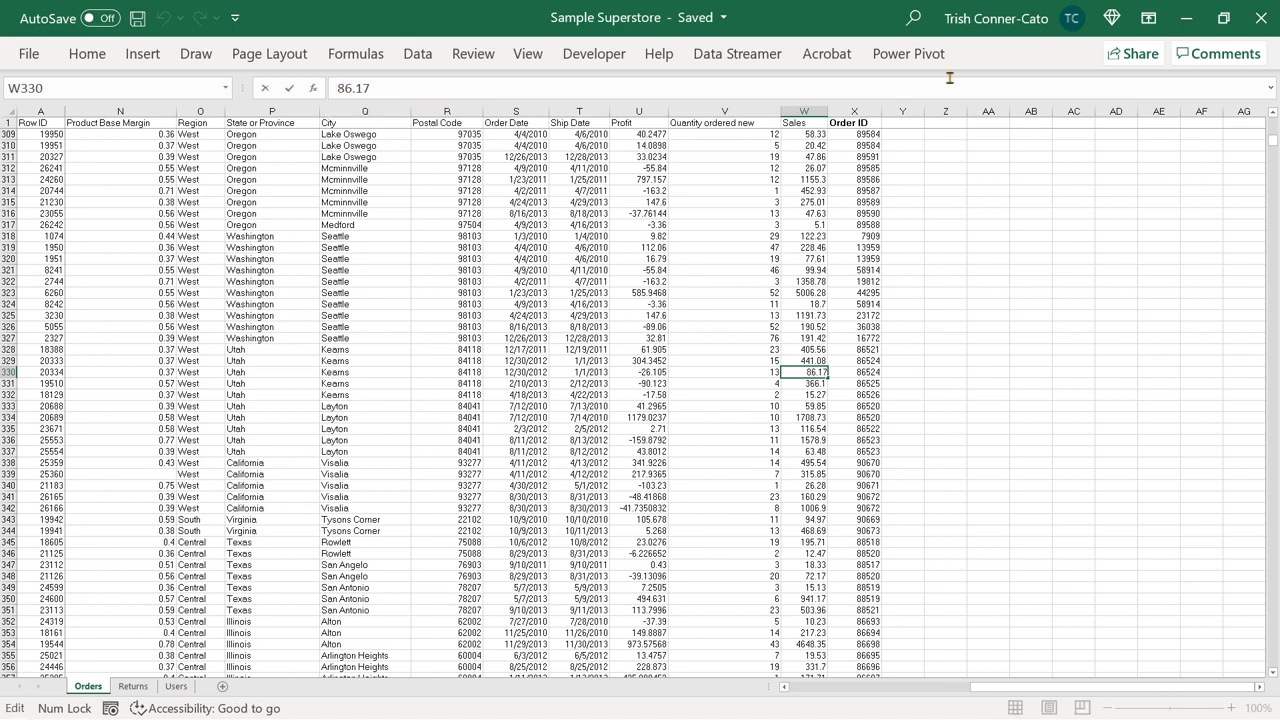
pyautogui.write('3')
pyautogui.press('Return')
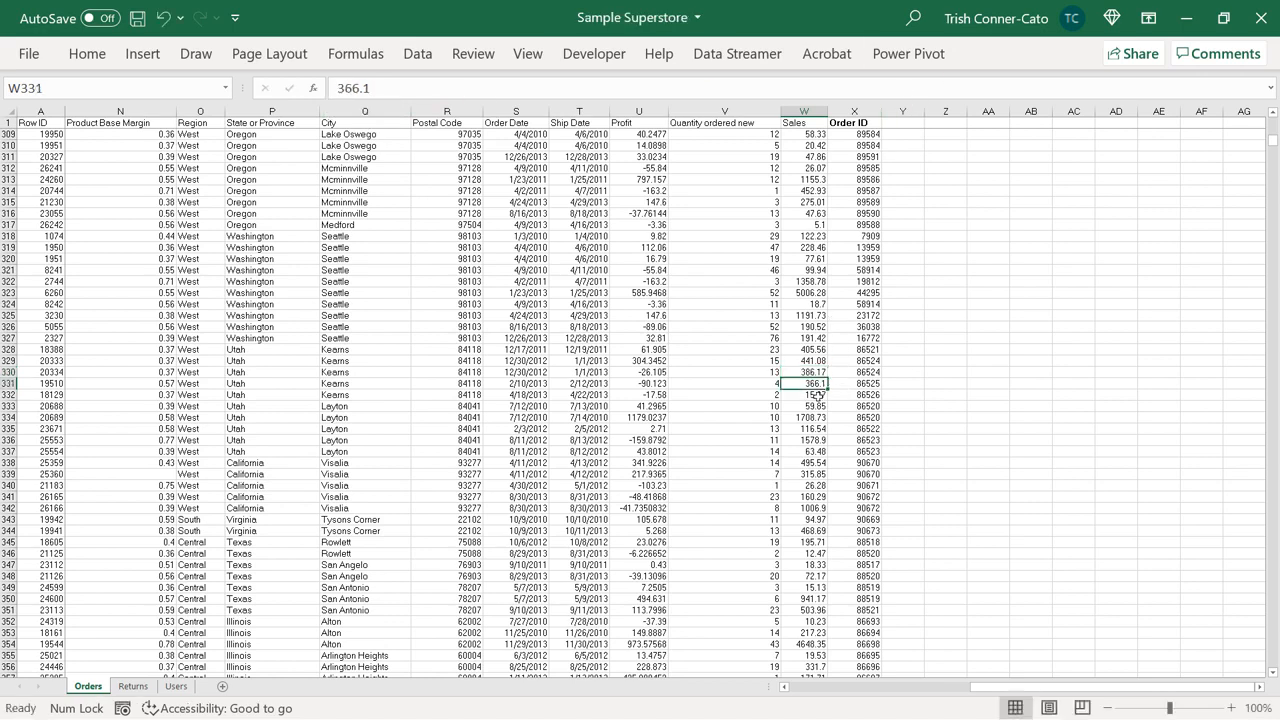
# Step: Set the Sales value in cell W332 of the Orders sheet to 215.27 and save the workbook
pyautogui.click(818, 395)
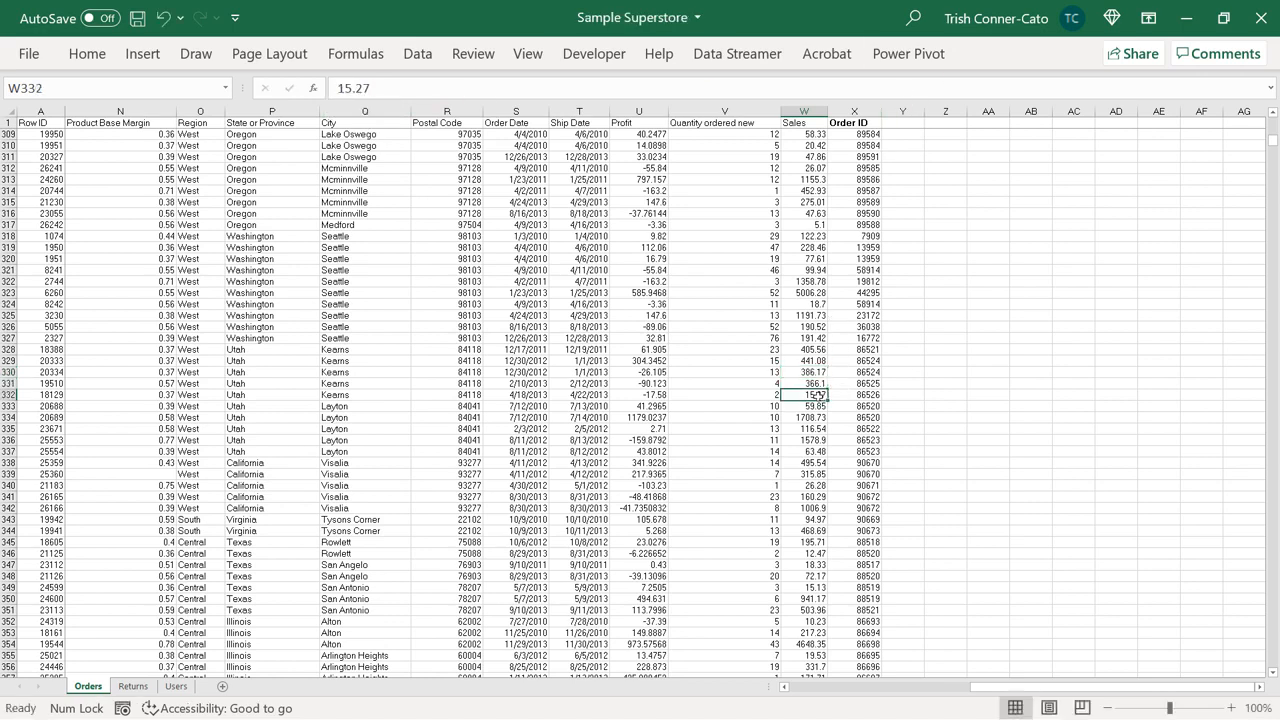
pyautogui.click(340, 88)
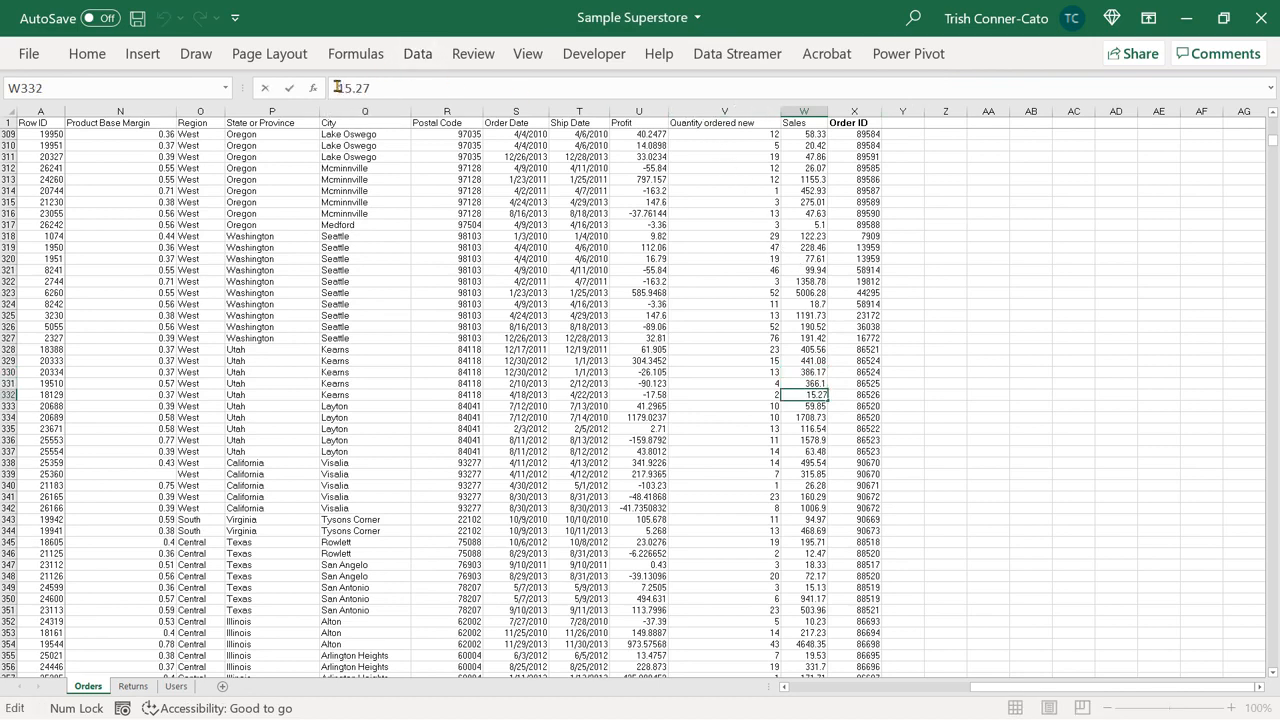
pyautogui.write('2')
pyautogui.press('Return')
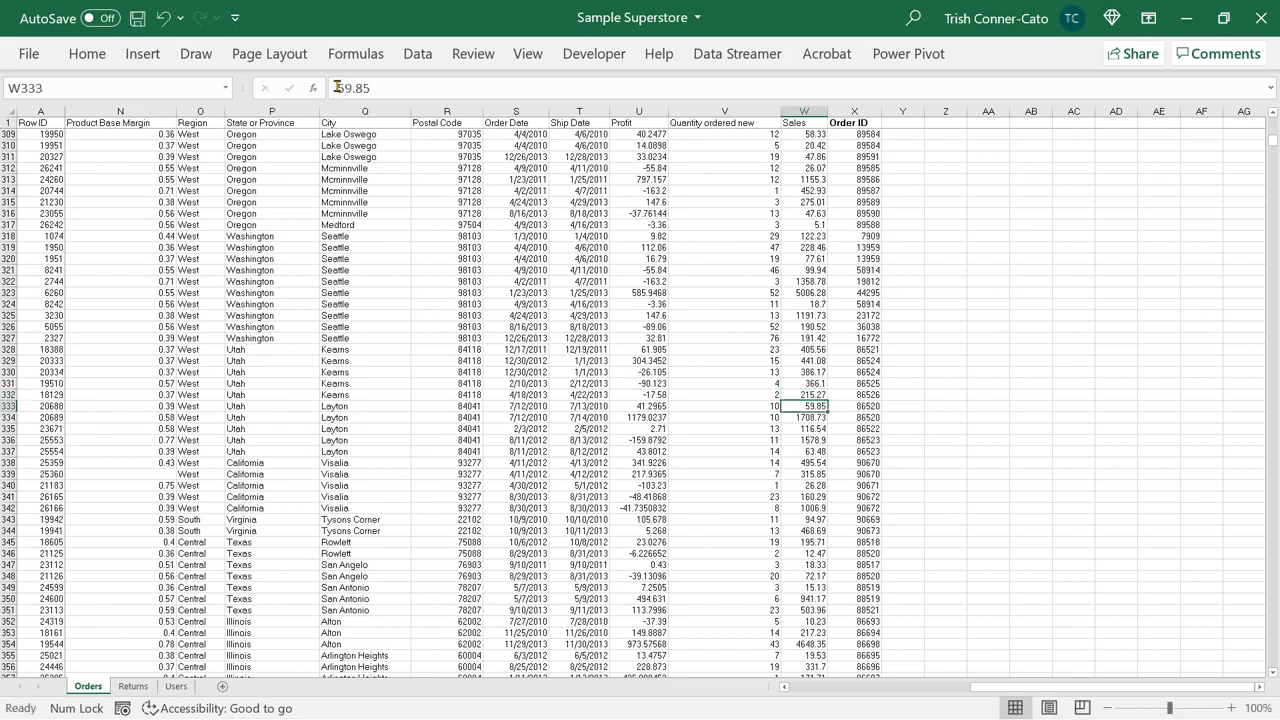
pyautogui.click(138, 18)
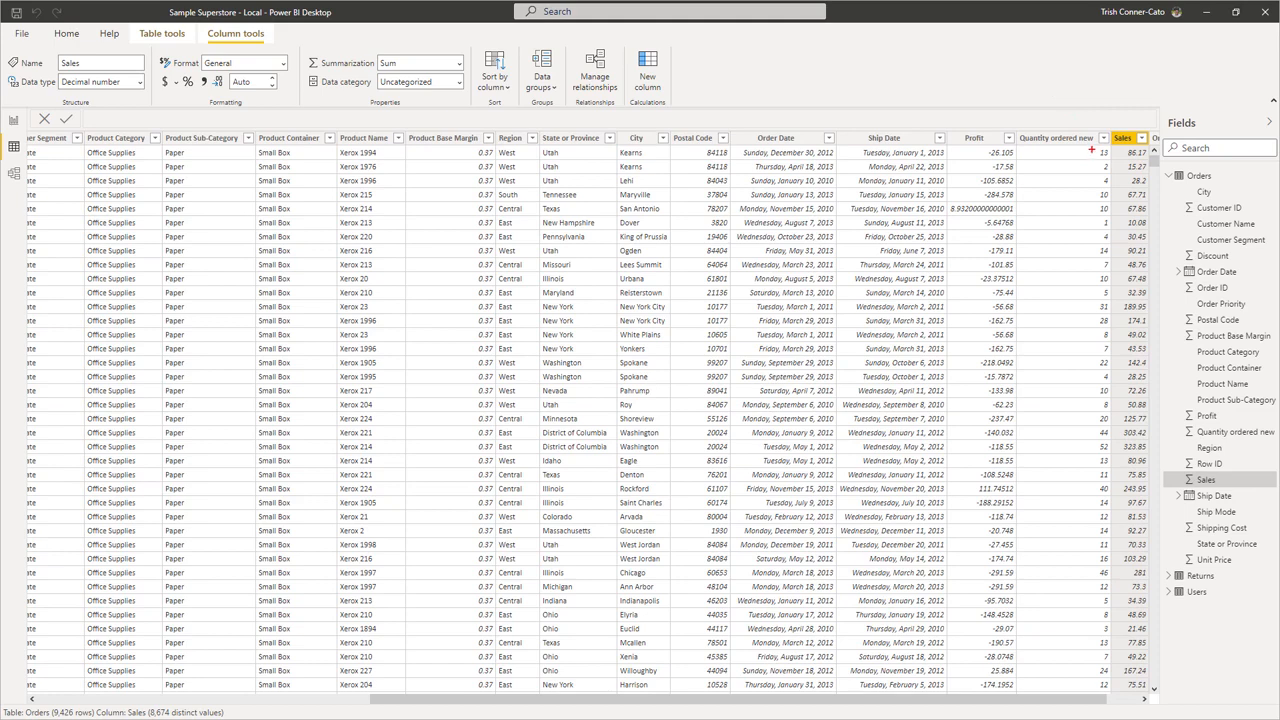
# Step: Refresh the Sample Superstore - Local data in Power BI Desktop and compare the two Kearns Sales values in the Orders table
pyautogui.moveTo(1106, 153); pyautogui.dragTo(1010, 154)
pyautogui.moveTo(1106, 169); pyautogui.dragTo(1011, 169)
pyautogui.press('Escape')
pyautogui.click(66, 35)
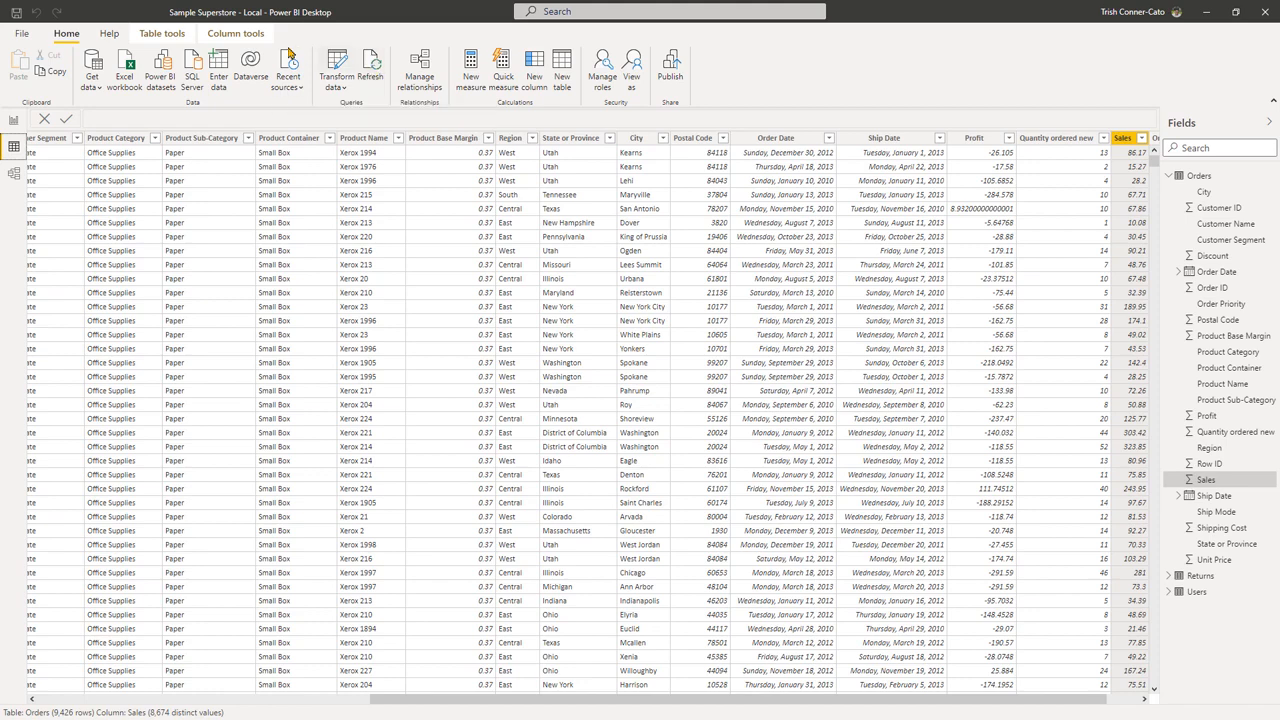
pyautogui.click(370, 66)
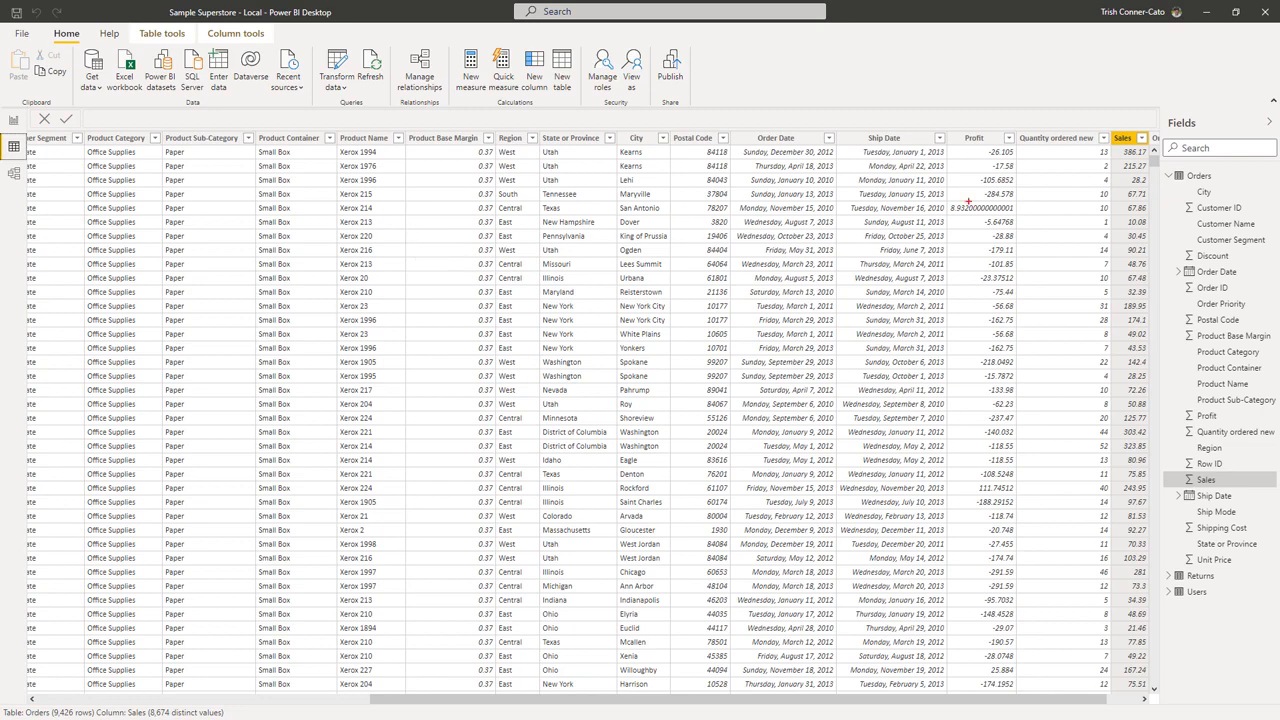
pyautogui.moveTo(1104, 153); pyautogui.dragTo(1026, 156)
pyautogui.moveTo(1104, 167); pyautogui.dragTo(1022, 169)
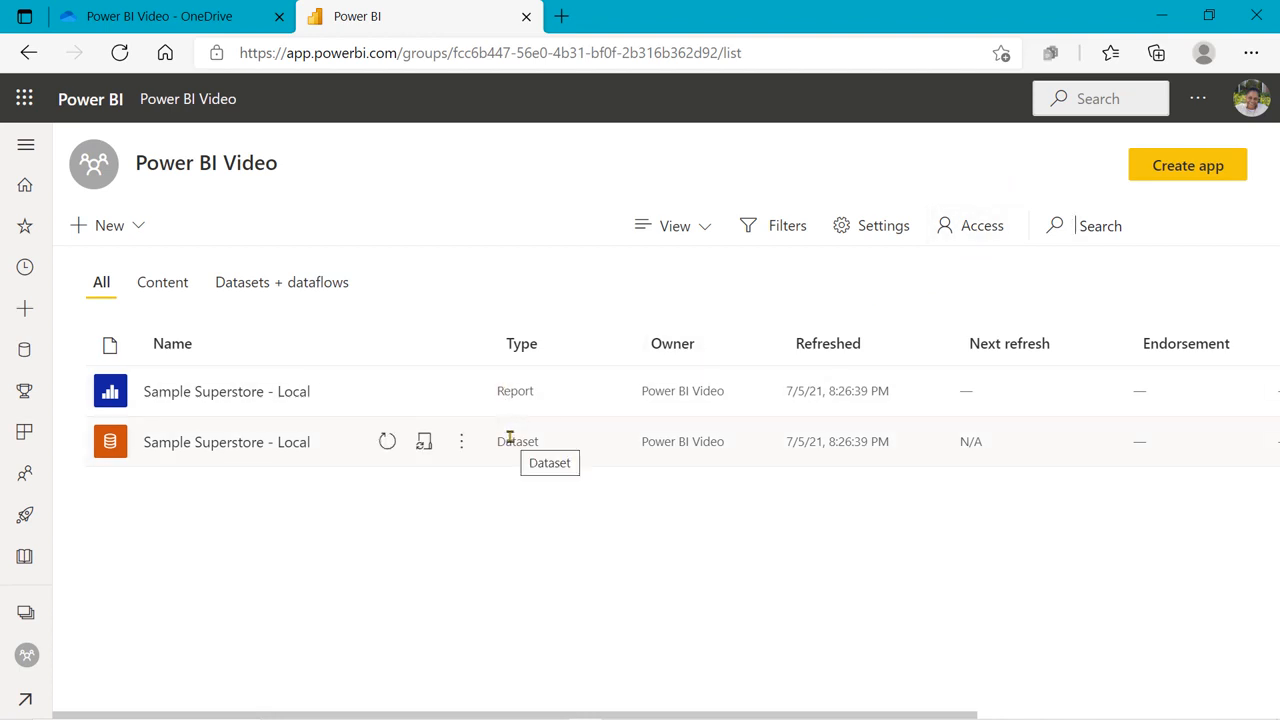
# Step: In the Power BI service, open the Sample Superstore - Local report and read the Kearns bar's Sales value
pyautogui.click(388, 442)
pyautogui.click(283, 395)
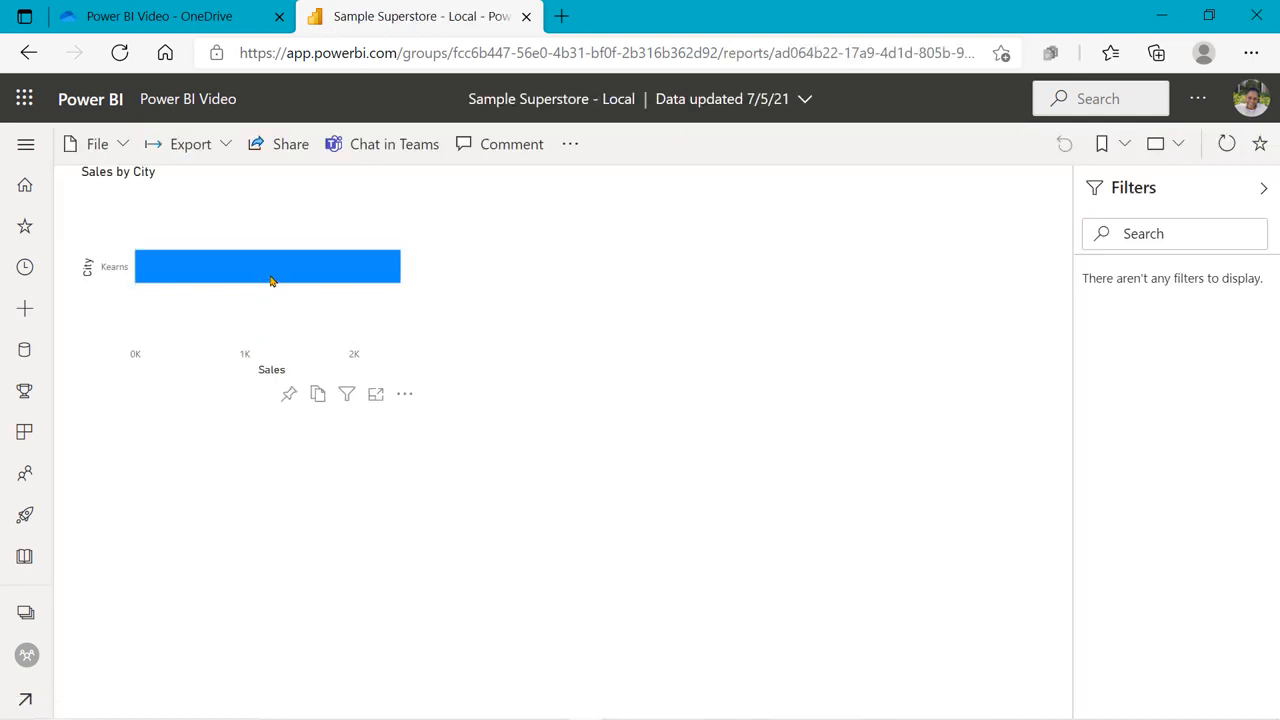
pyautogui.moveTo(270, 281)
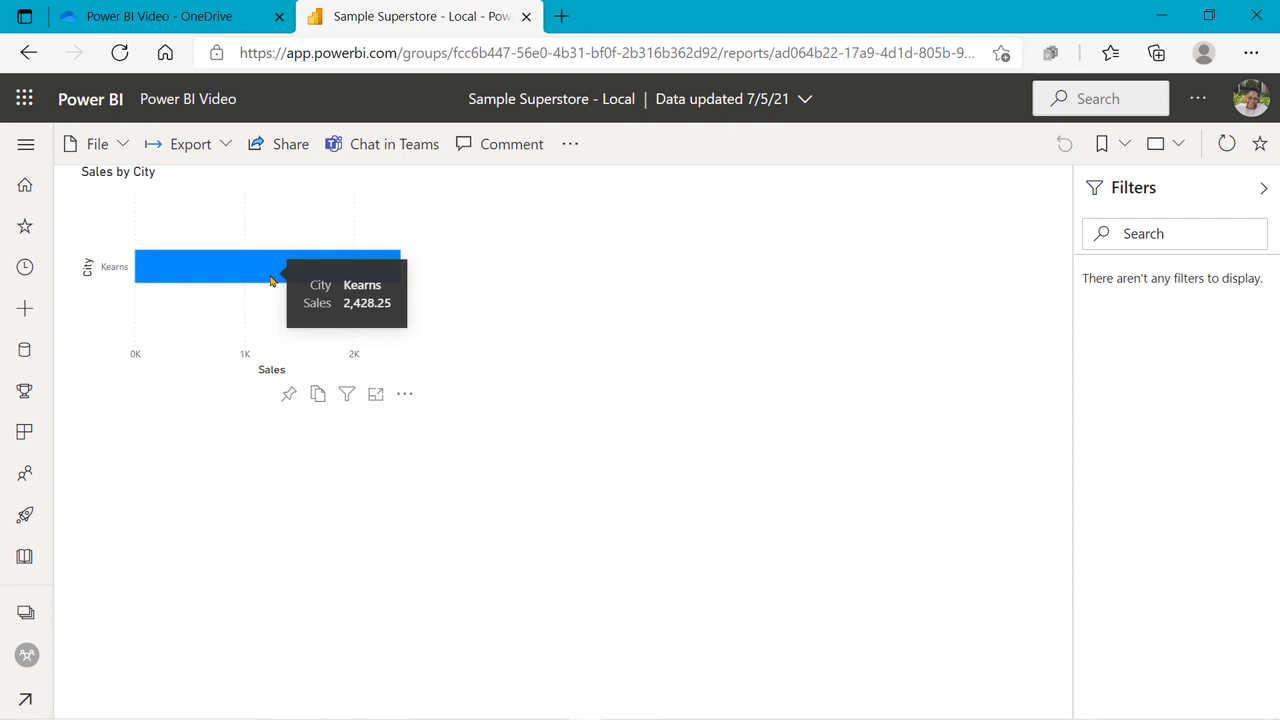
# Step: Try to refresh the Sample Superstore - Local dataset from the Power BI Video workspace, and reopen its report and refresh the visuals
pyautogui.hotkey('alt', 'Left')
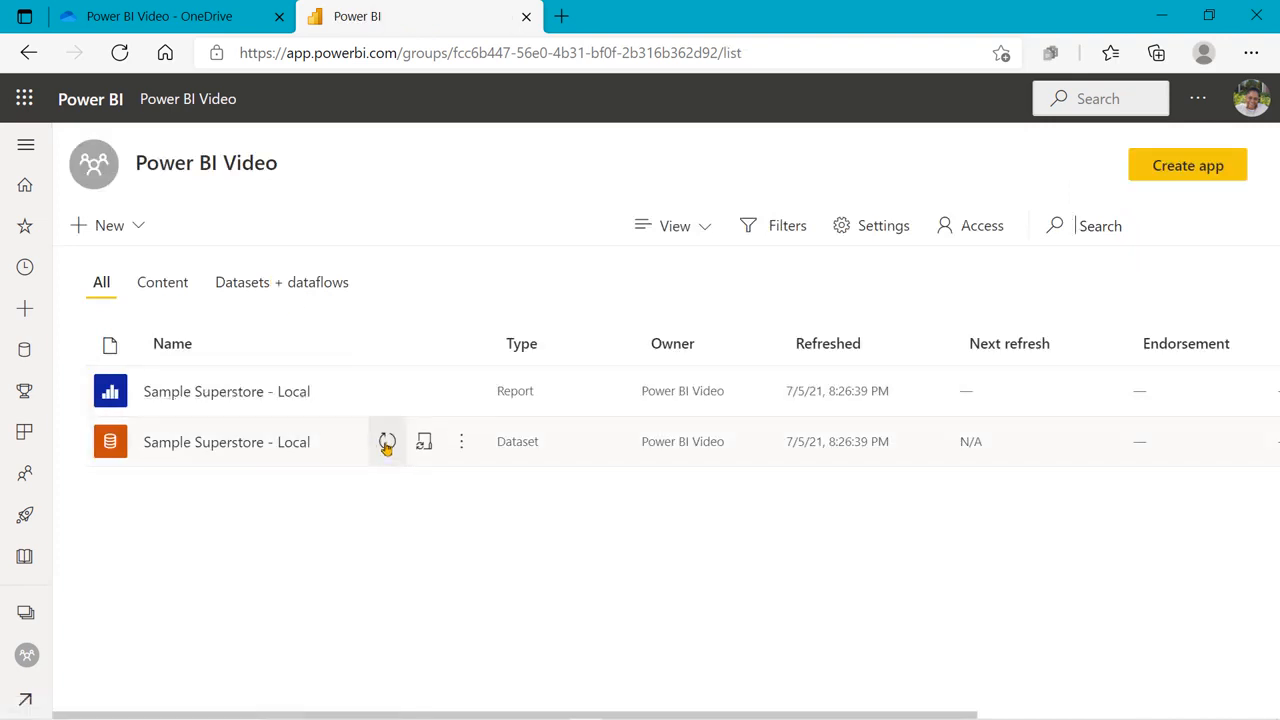
pyautogui.click(387, 444)
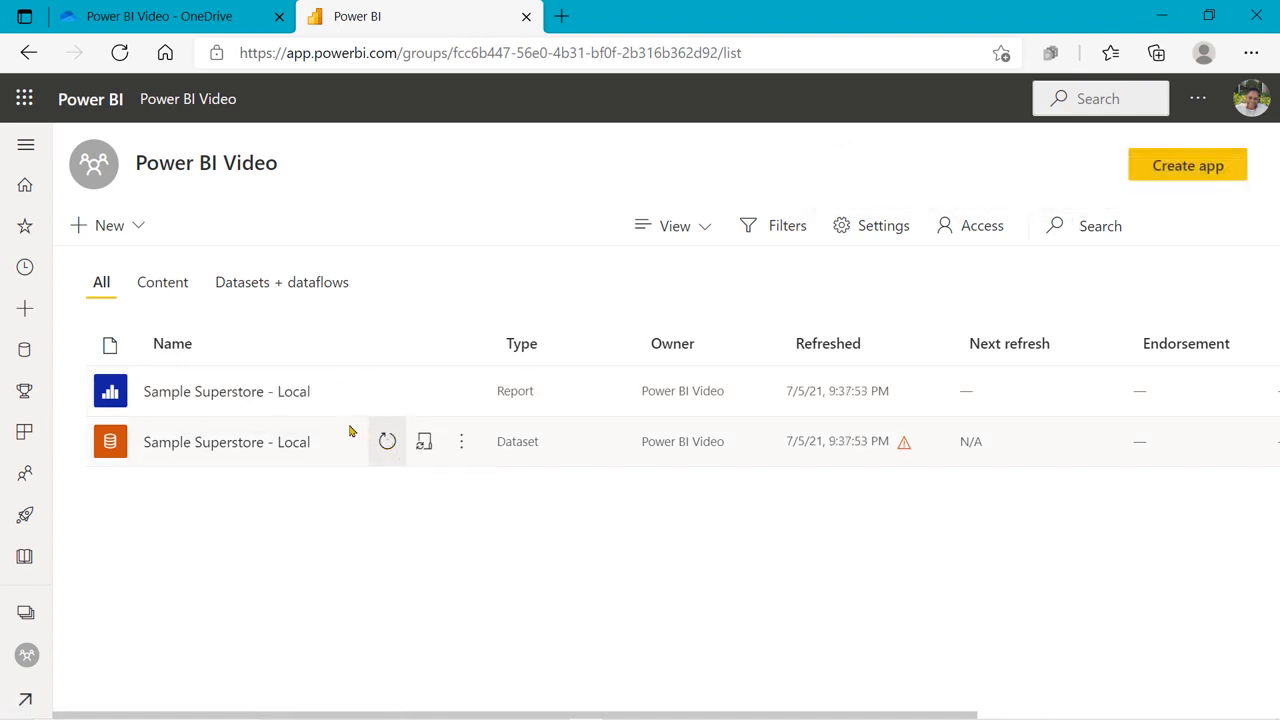
pyautogui.click(252, 400)
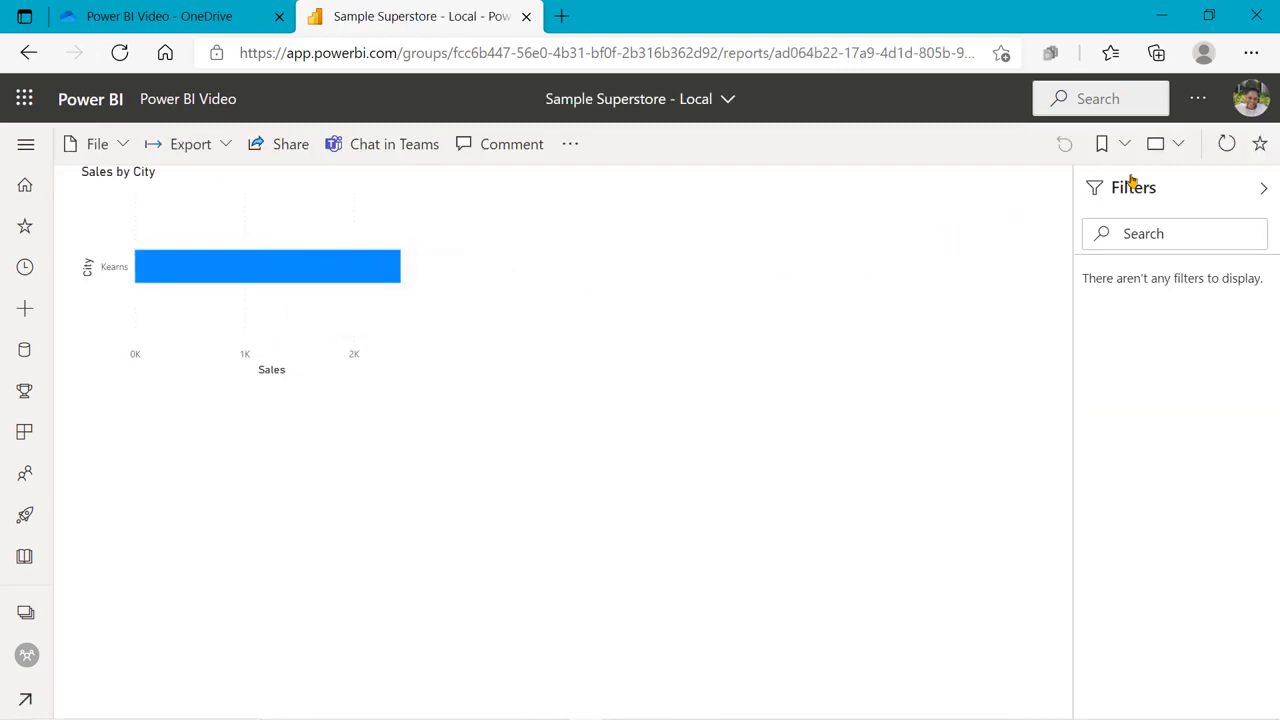
pyautogui.click(1227, 146)
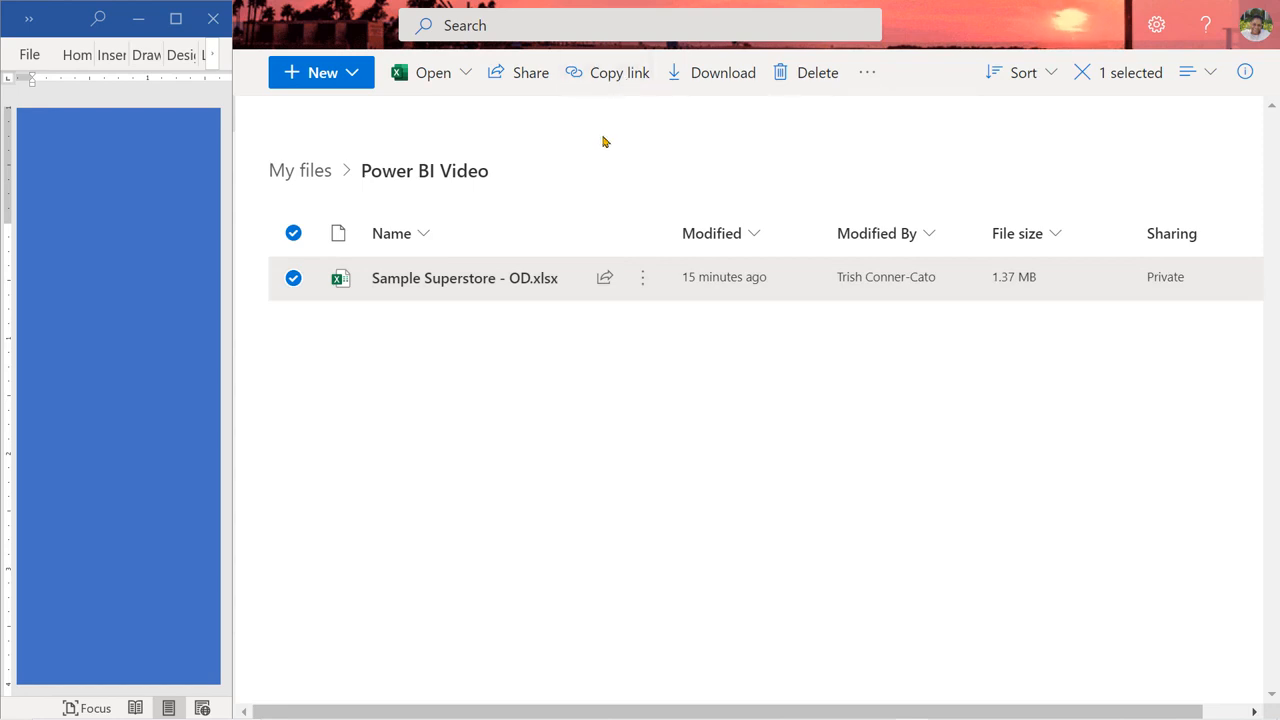
# Step: Open Sample Superstore - OD.xlsx from the OneDrive Power BI Video folder in the Excel desktop app and maximize its window
pyautogui.moveTo(561, 290)
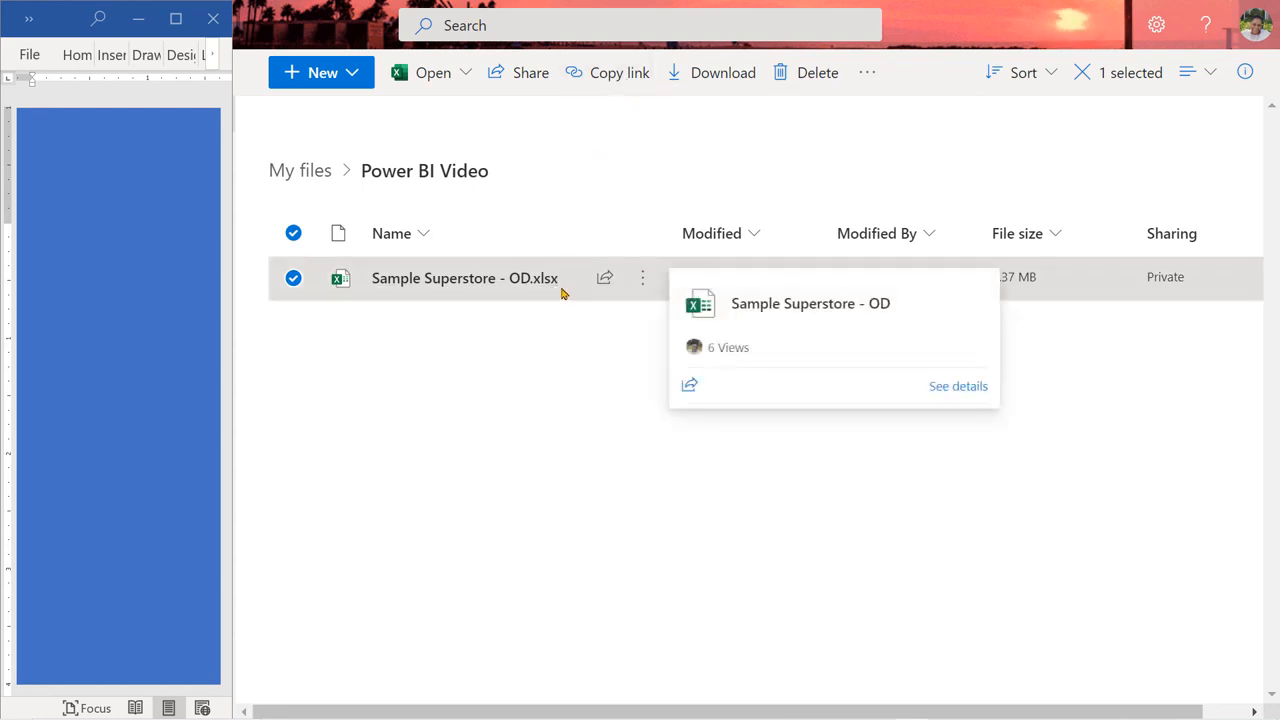
pyautogui.click(641, 285)
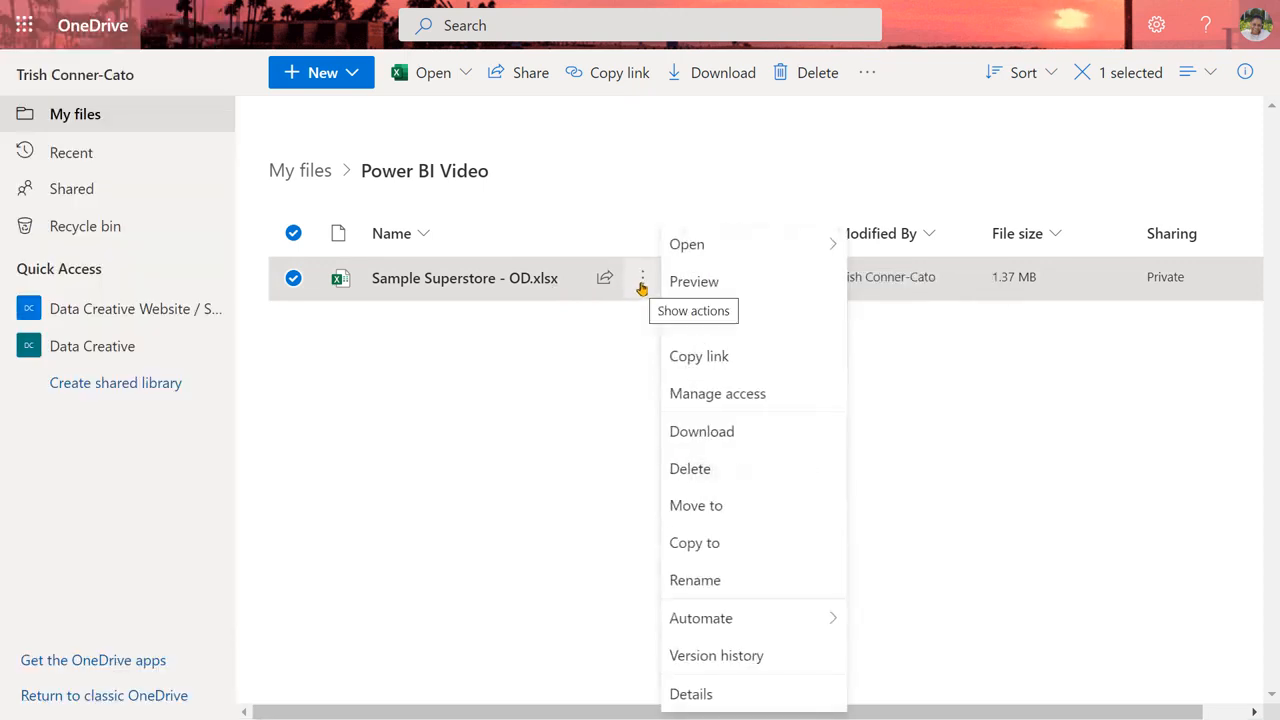
pyautogui.moveTo(684, 258)
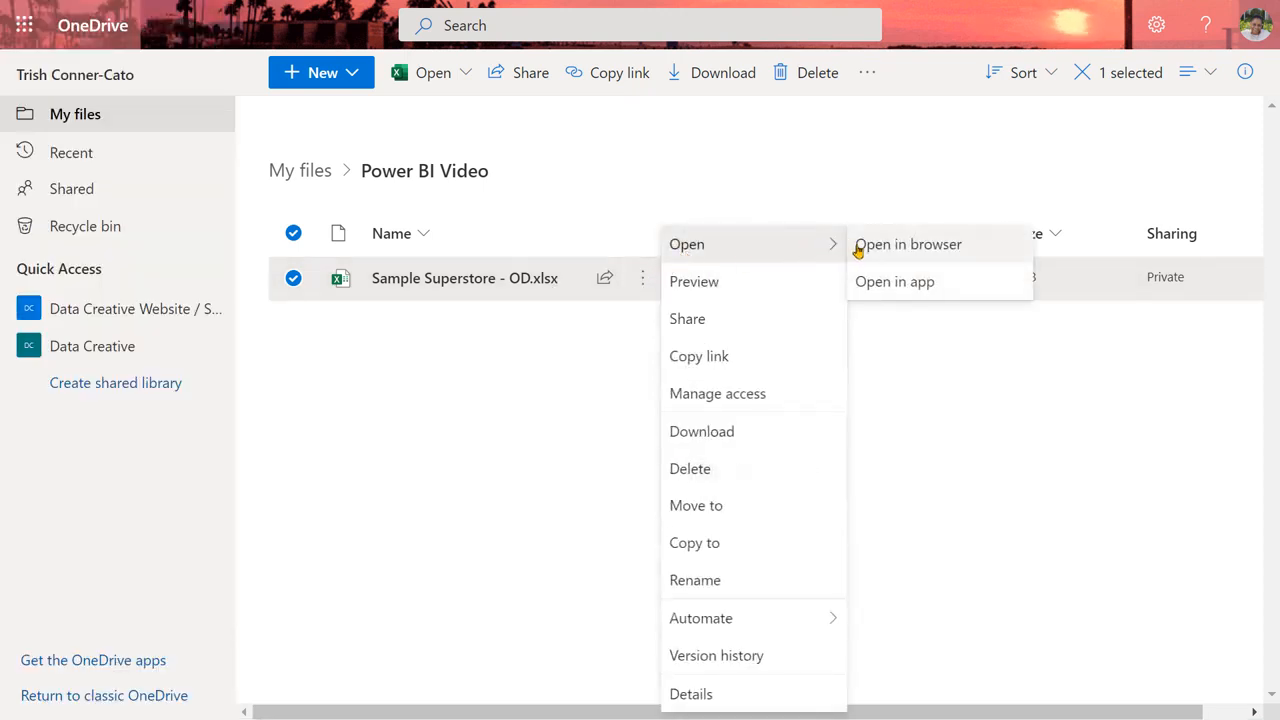
pyautogui.click(896, 283)
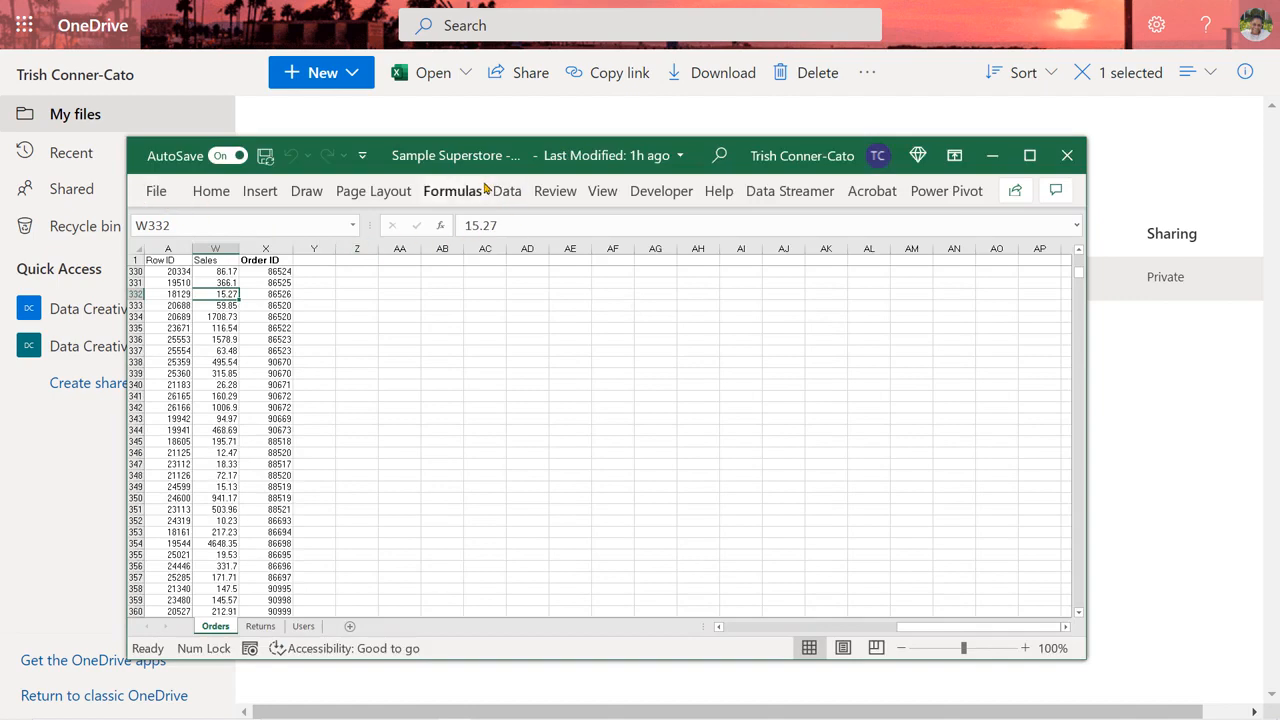
pyautogui.click(1029, 155)
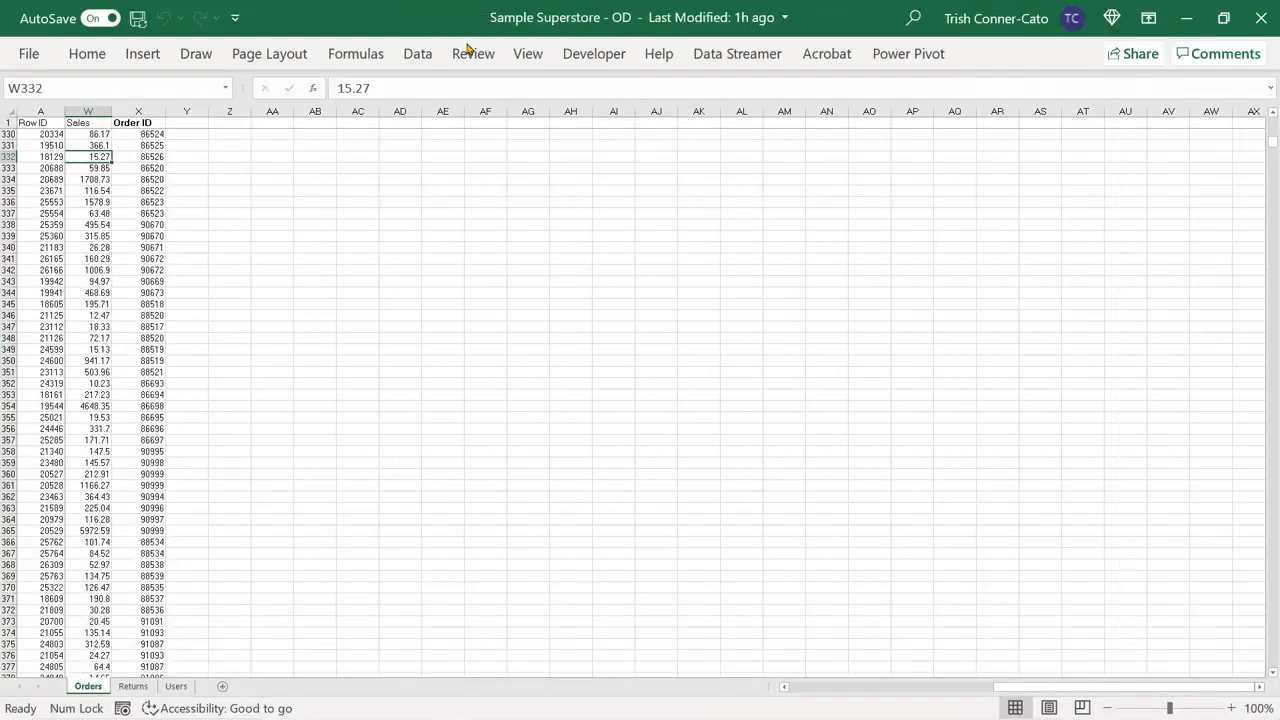
# Step: Copy the OneDrive path of the Sample Superstore - OD workbook and close the workbook
pyautogui.click(28, 54)
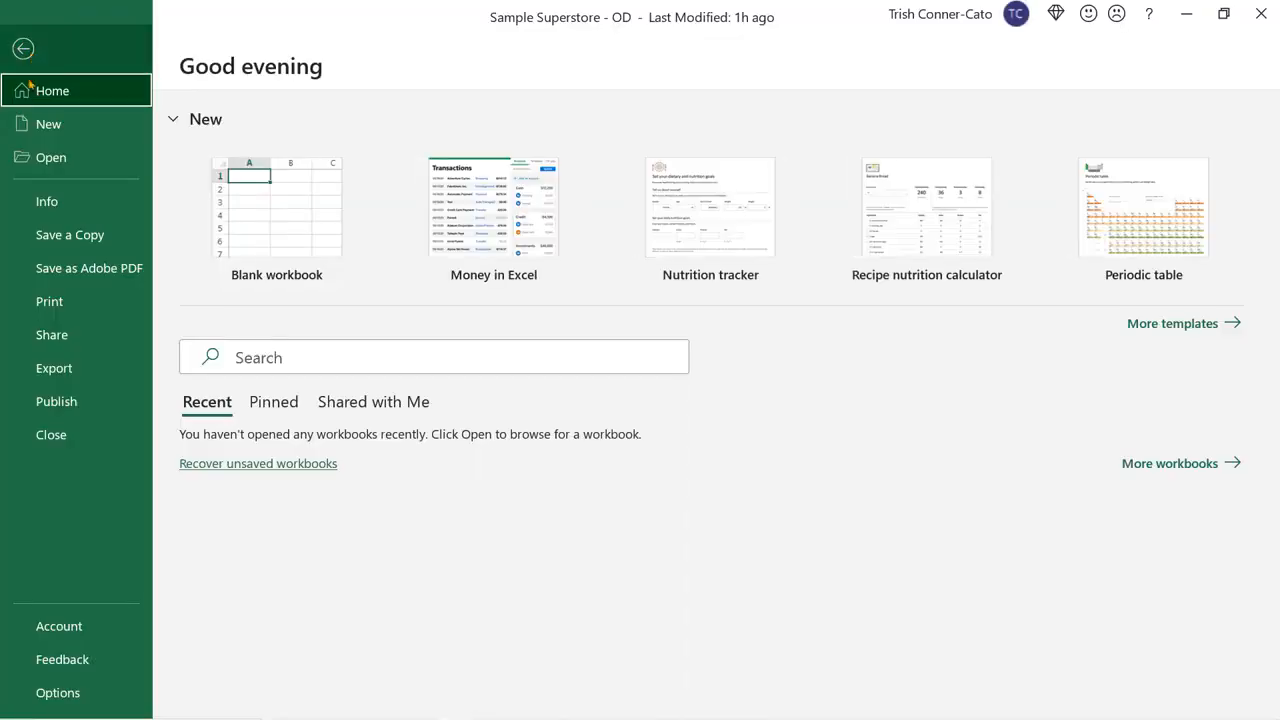
pyautogui.click(50, 201)
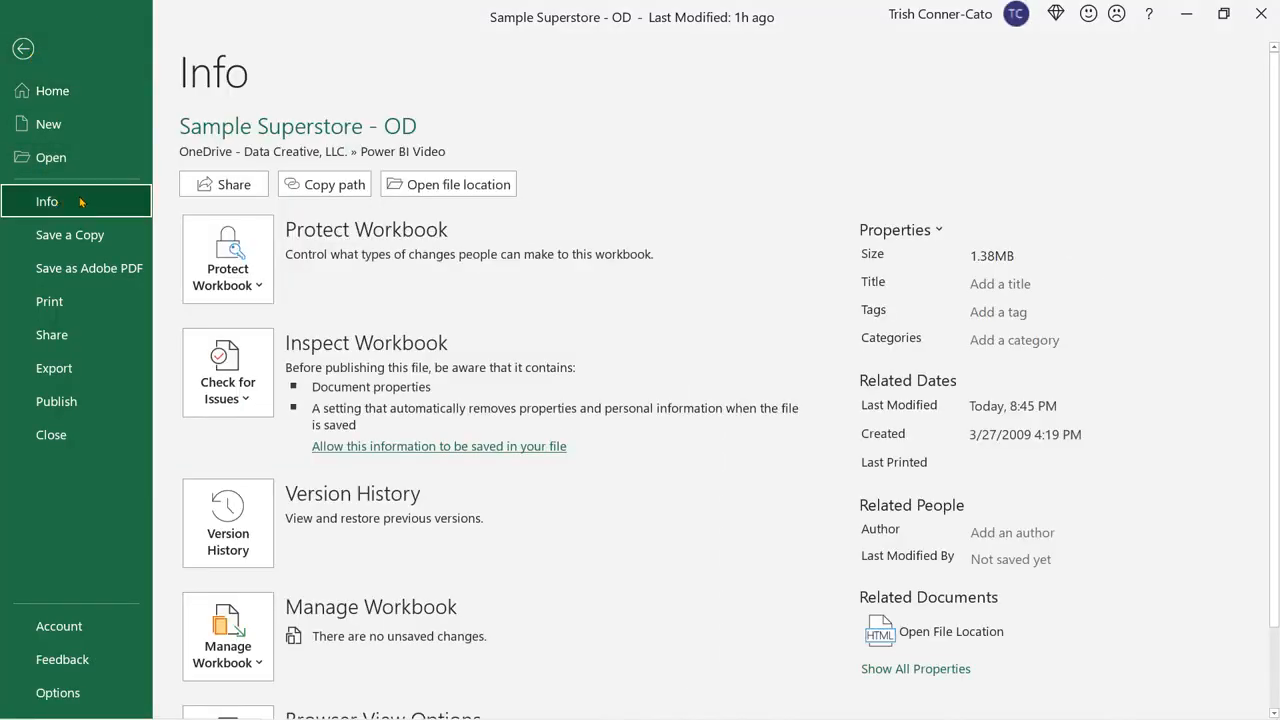
pyautogui.click(318, 190)
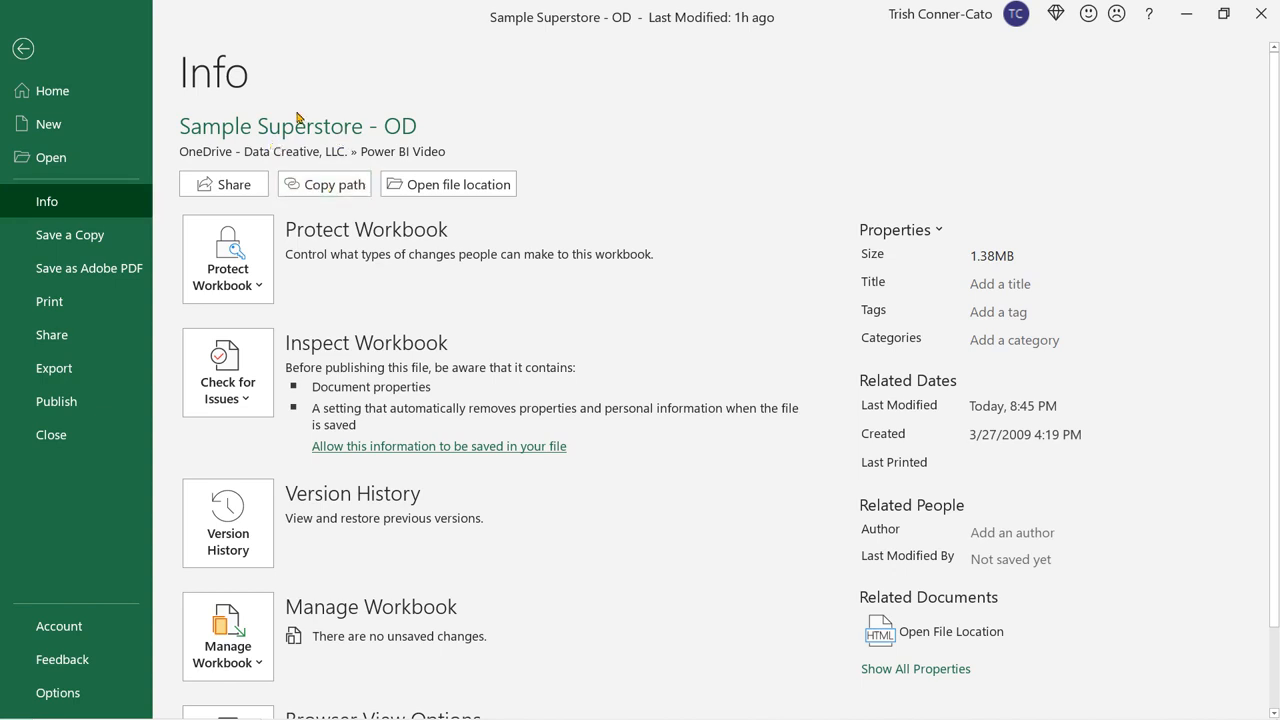
pyautogui.click(1260, 16)
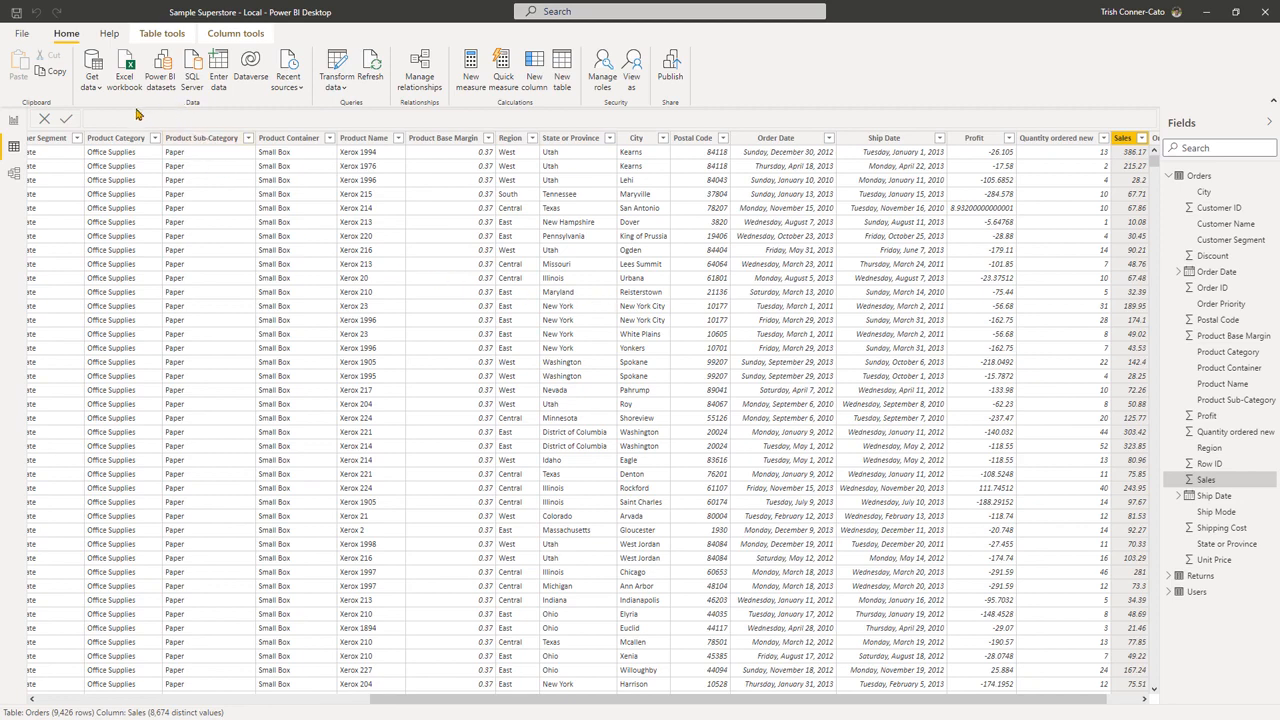
# Step: Start a new report in Power BI Desktop and choose the Web connector as its data source
pyautogui.click(22, 33)
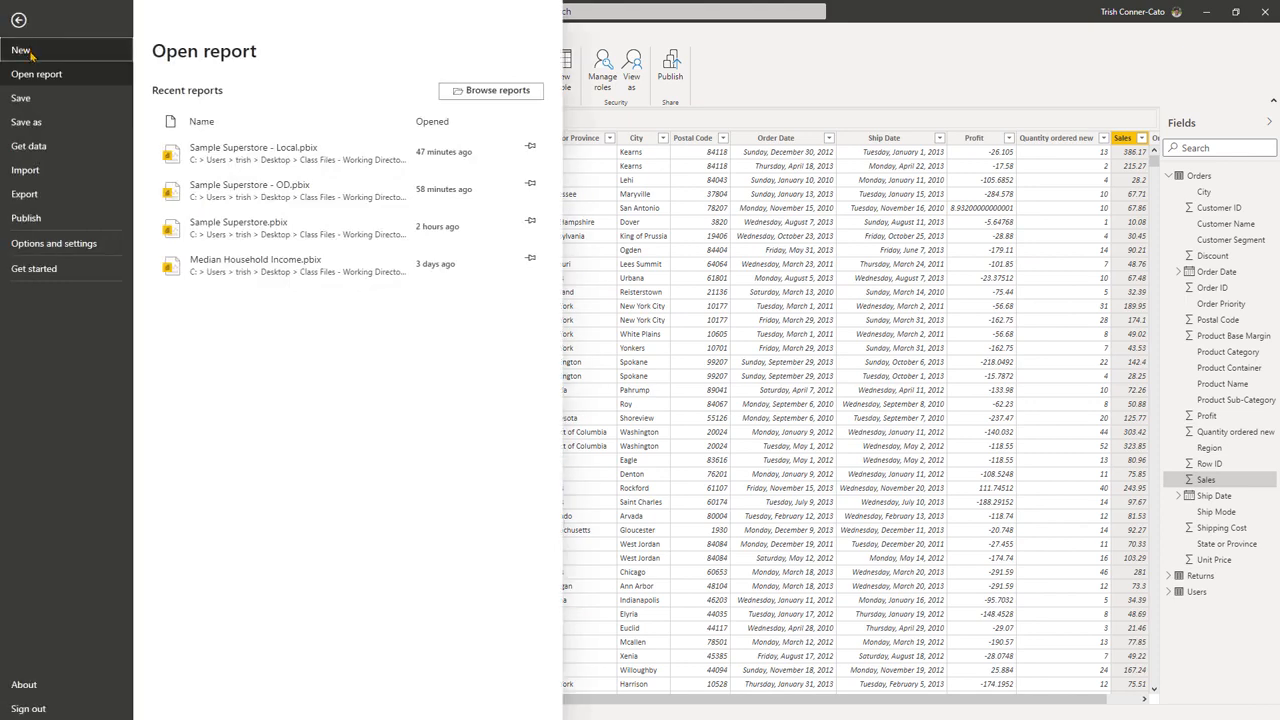
pyautogui.press('Escape')
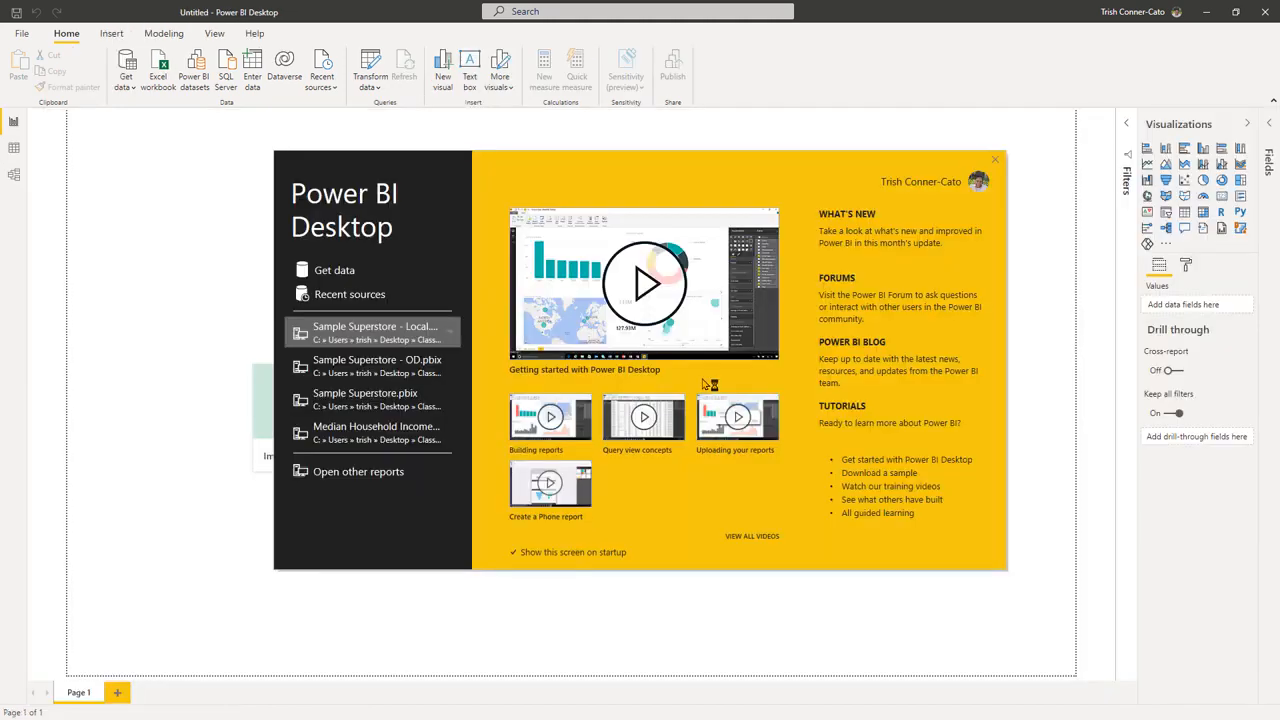
pyautogui.click(335, 276)
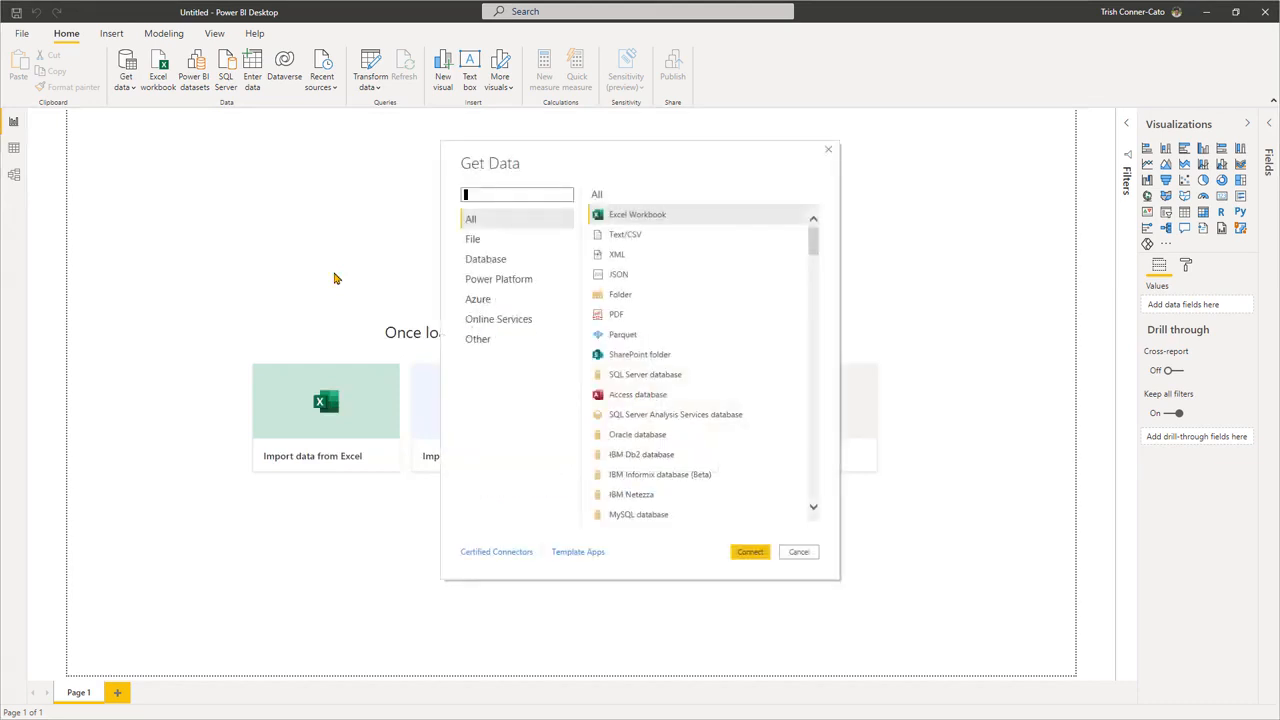
pyautogui.click(479, 344)
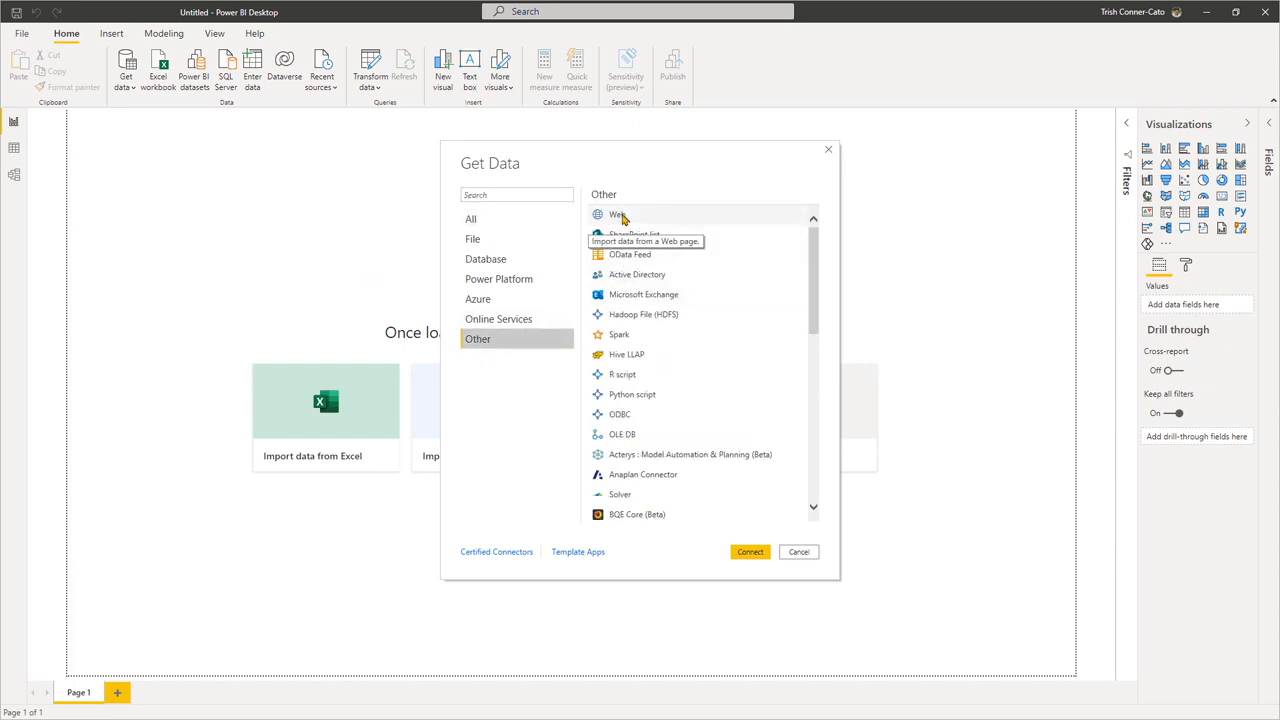
pyautogui.doubleClick(620, 216)
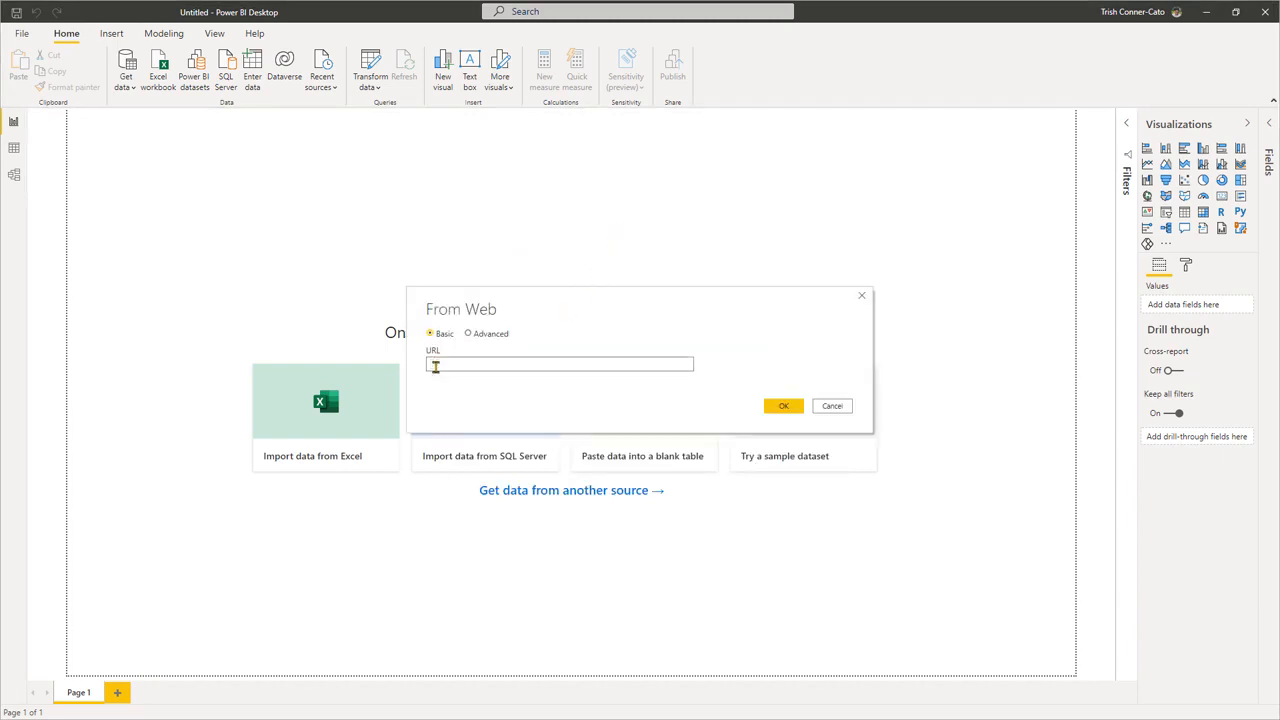
# Step: Paste the copied workbook path as the URL, remove its ?web=1 suffix so it ends in .xlsx, and connect
pyautogui.hotkey('ctrl', 'v')
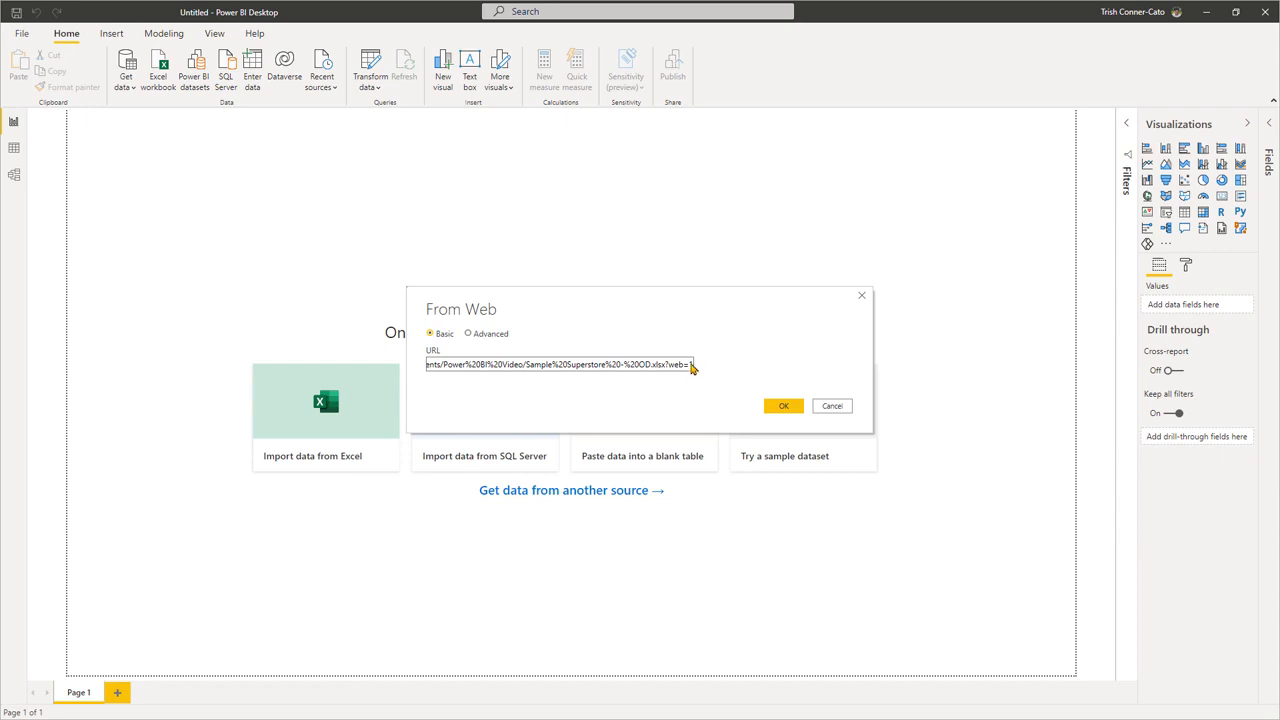
pyautogui.moveTo(686, 366); pyautogui.dragTo(692, 366)
pyautogui.press('BackSpace')
pyautogui.press('BackSpace')
pyautogui.press('BackSpace')
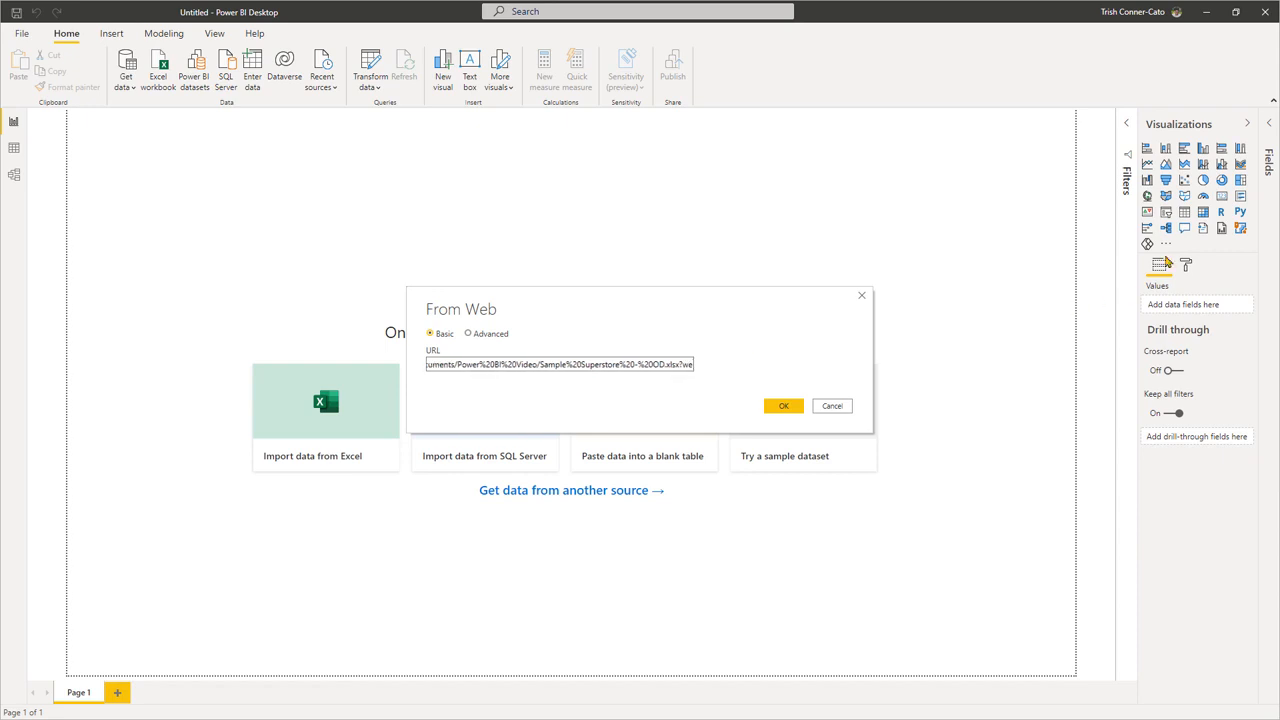
pyautogui.press('BackSpace')
pyautogui.press('BackSpace')
pyautogui.press('BackSpace')
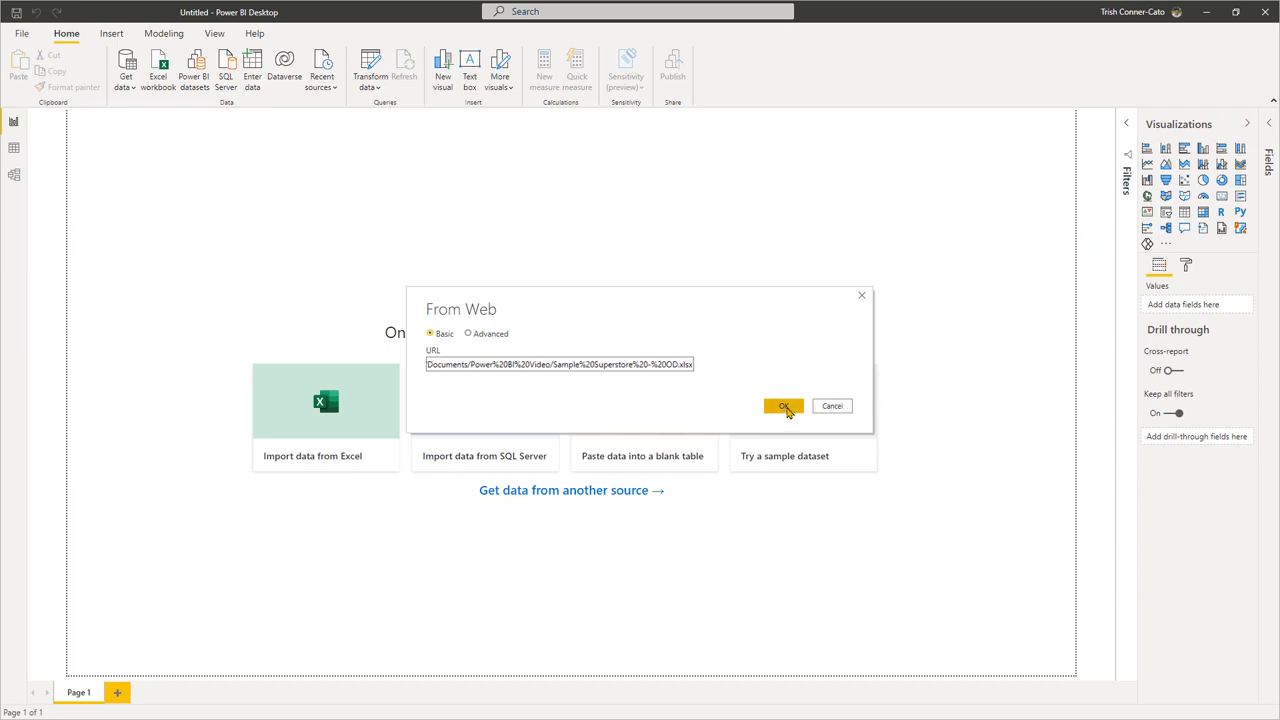
pyautogui.click(786, 408)
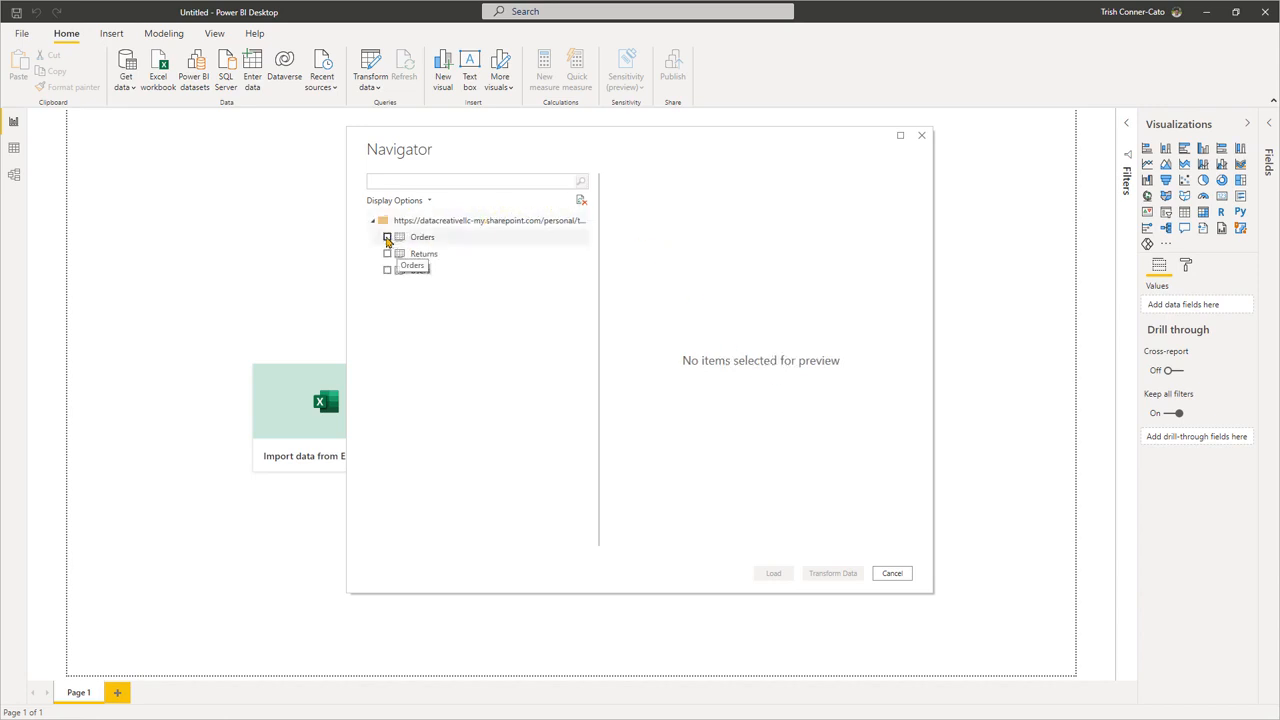
# Step: Load the Orders, Returns and Users tables from the OneDrive workbook into the report
pyautogui.click(387, 237)
pyautogui.click(387, 253)
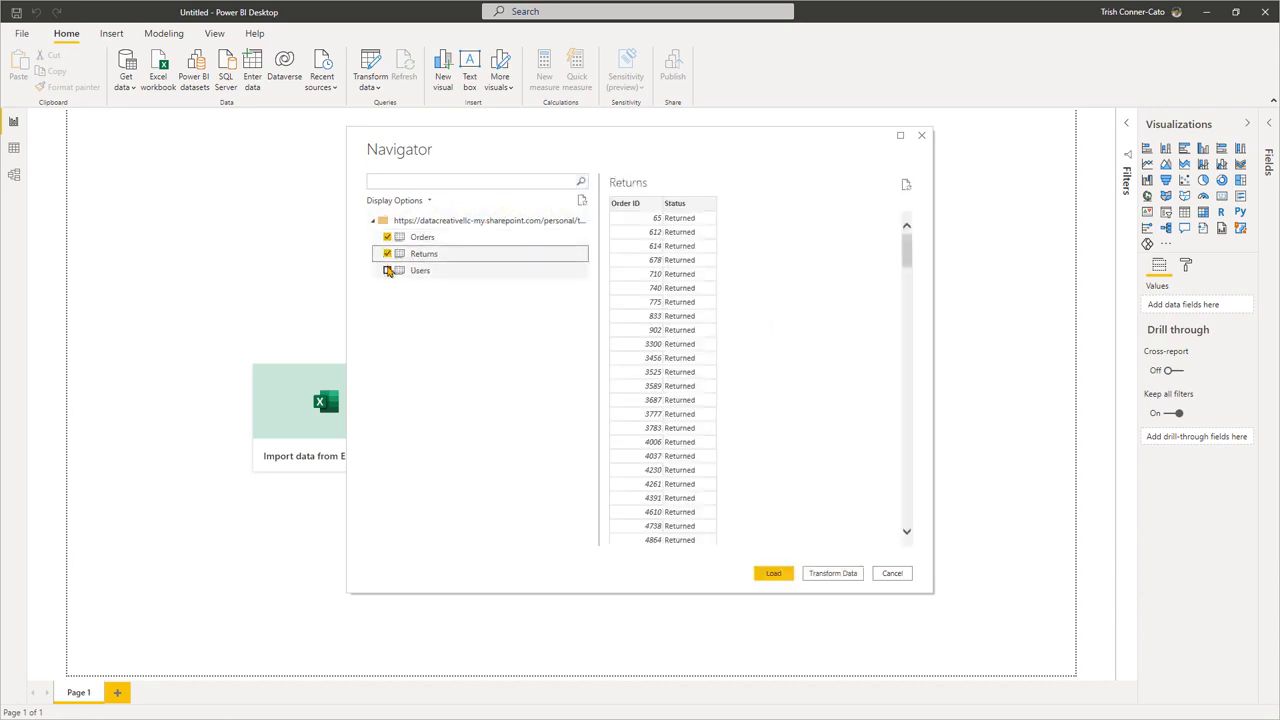
pyautogui.click(388, 271)
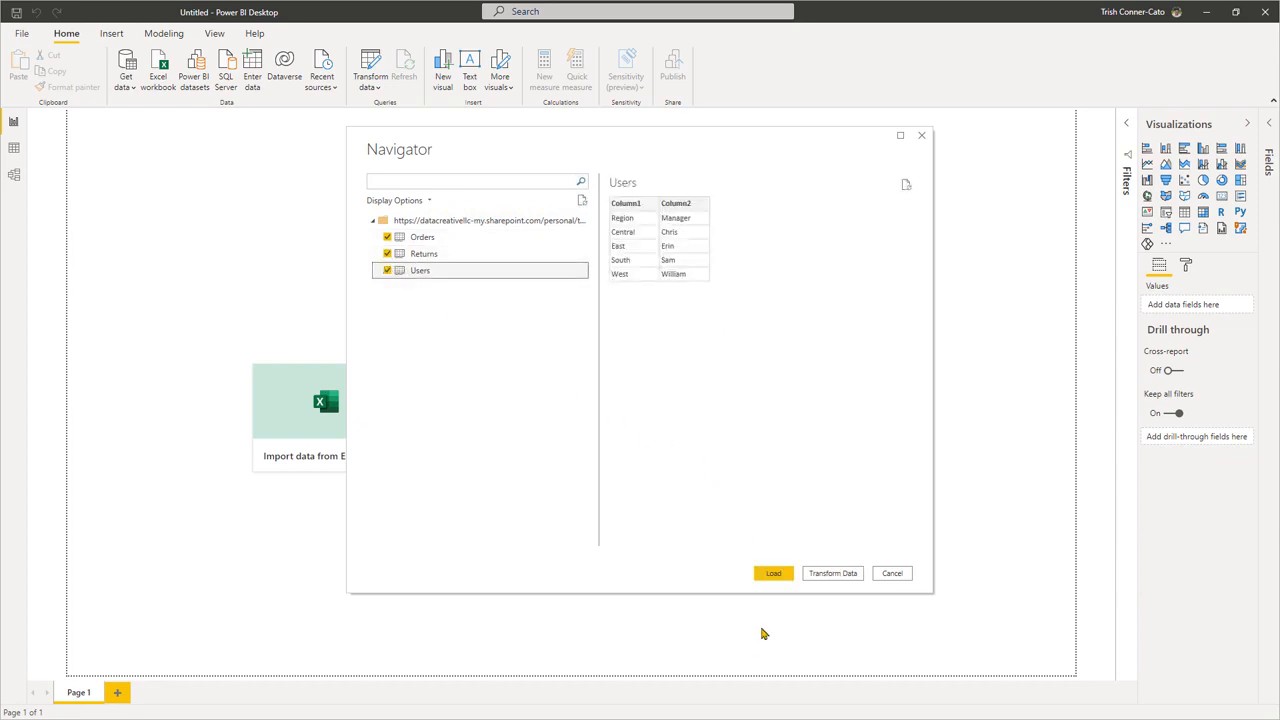
pyautogui.click(770, 576)
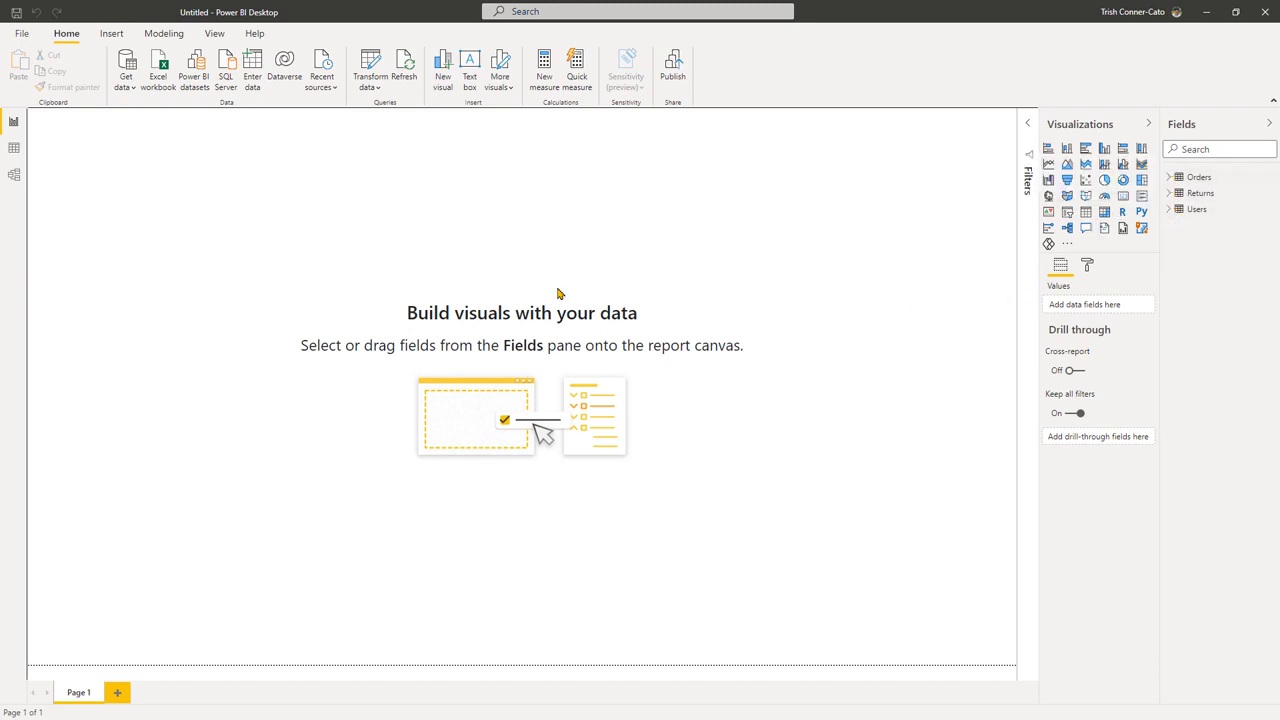
# Step: Examine the Sales column of the imported Orders table in the data view, focusing on its first two rows
pyautogui.click(13, 150)
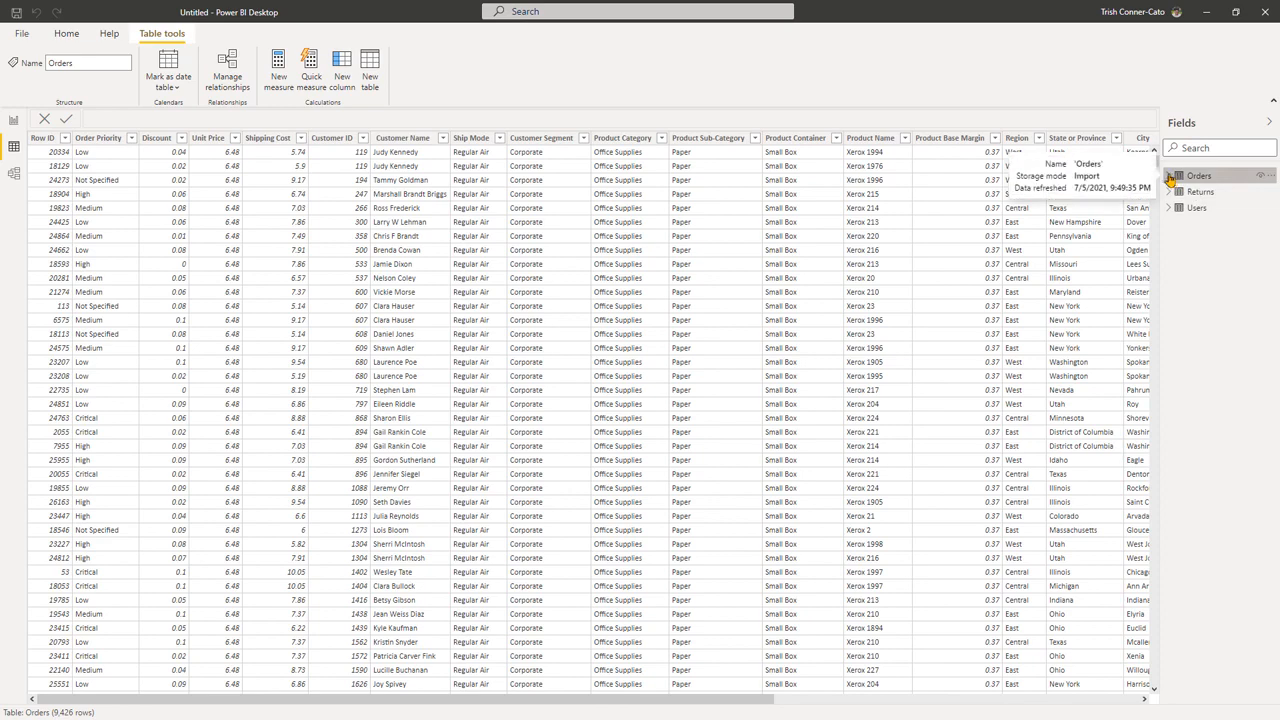
pyautogui.click(1170, 176)
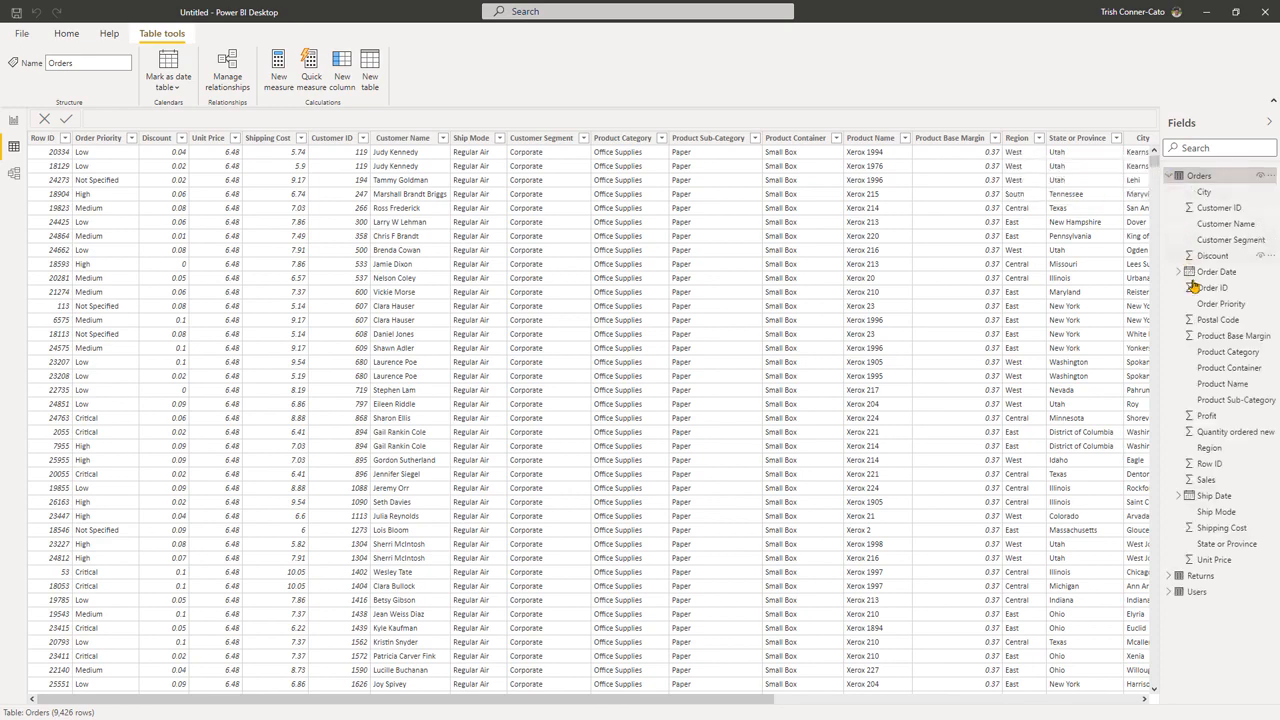
pyautogui.click(1206, 480)
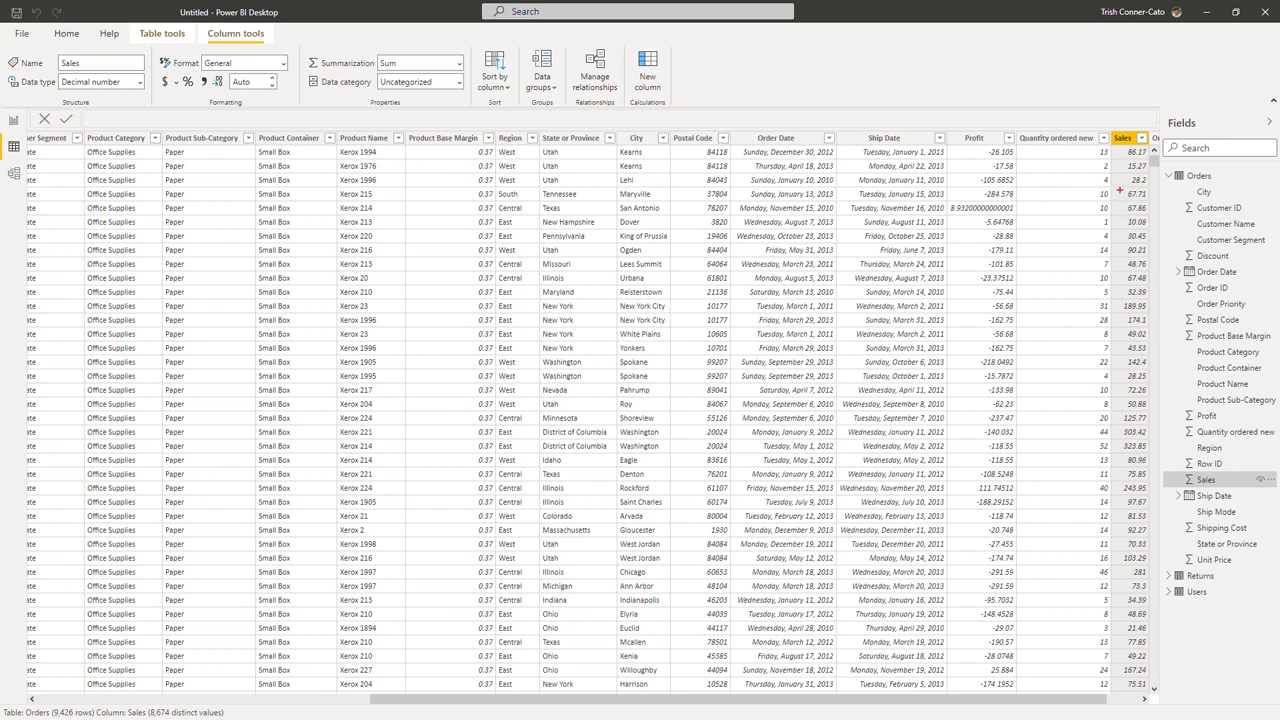
pyautogui.moveTo(1113, 155); pyautogui.dragTo(1024, 155)
pyautogui.moveTo(1113, 168); pyautogui.dragTo(1014, 169)
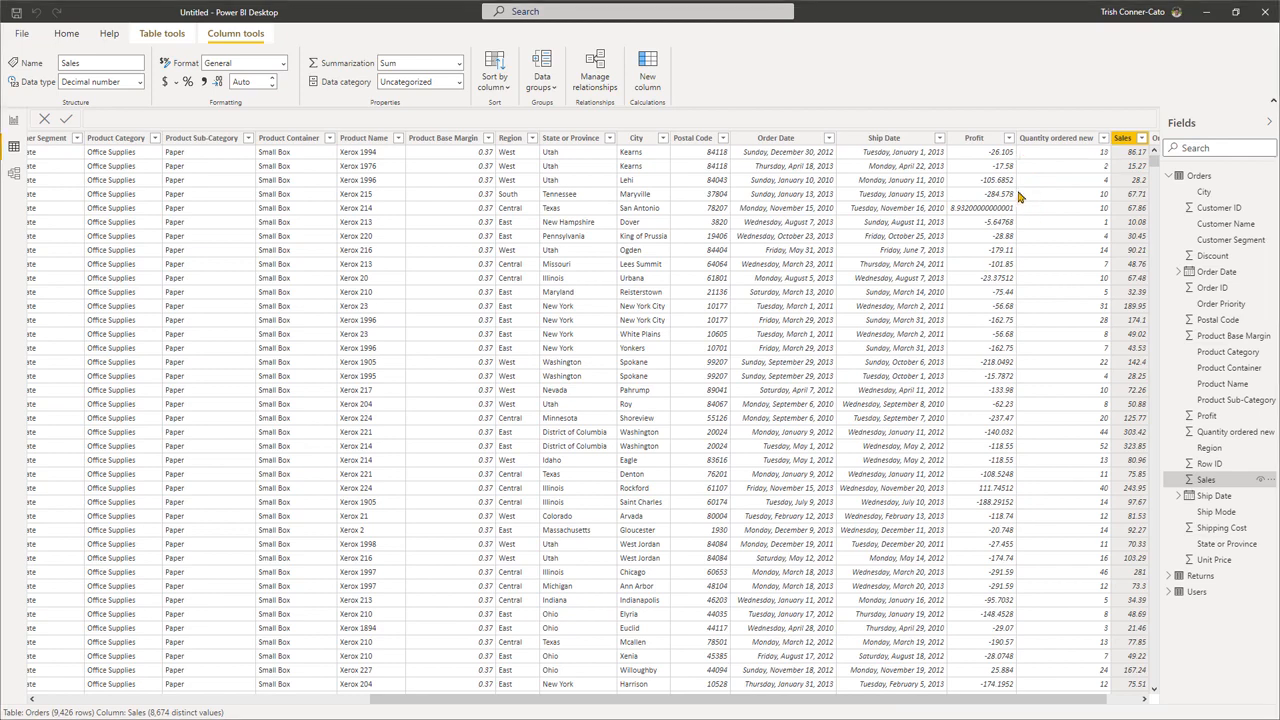
pyautogui.press('Escape')
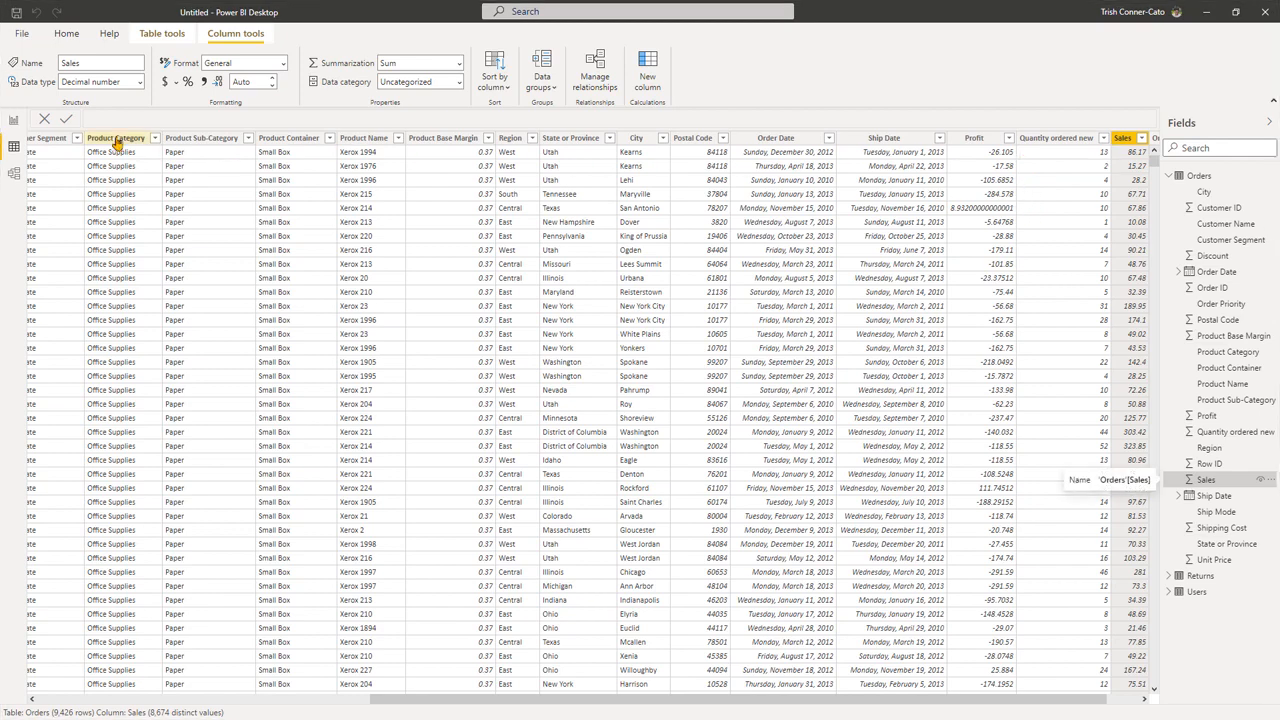
# Step: Build a stacked bar chart on the report page with City as axis and Sales as values, and widen it slightly
pyautogui.click(14, 121)
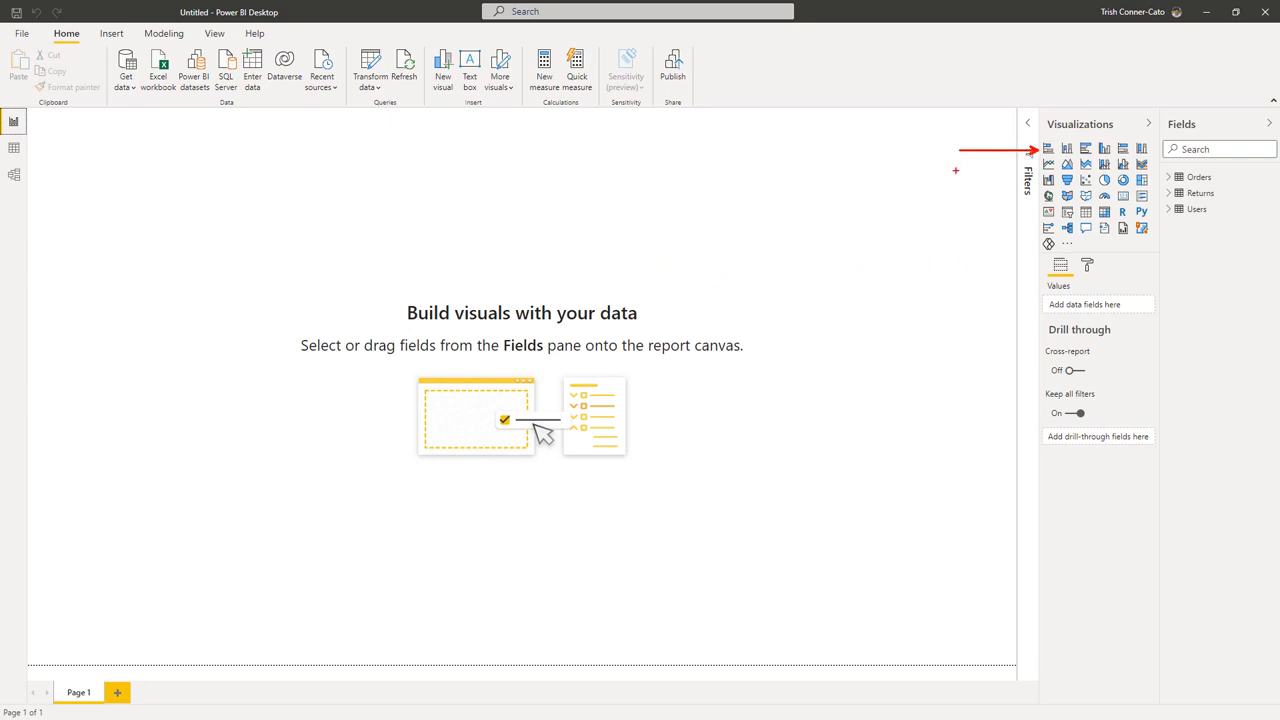
pyautogui.click(1049, 152)
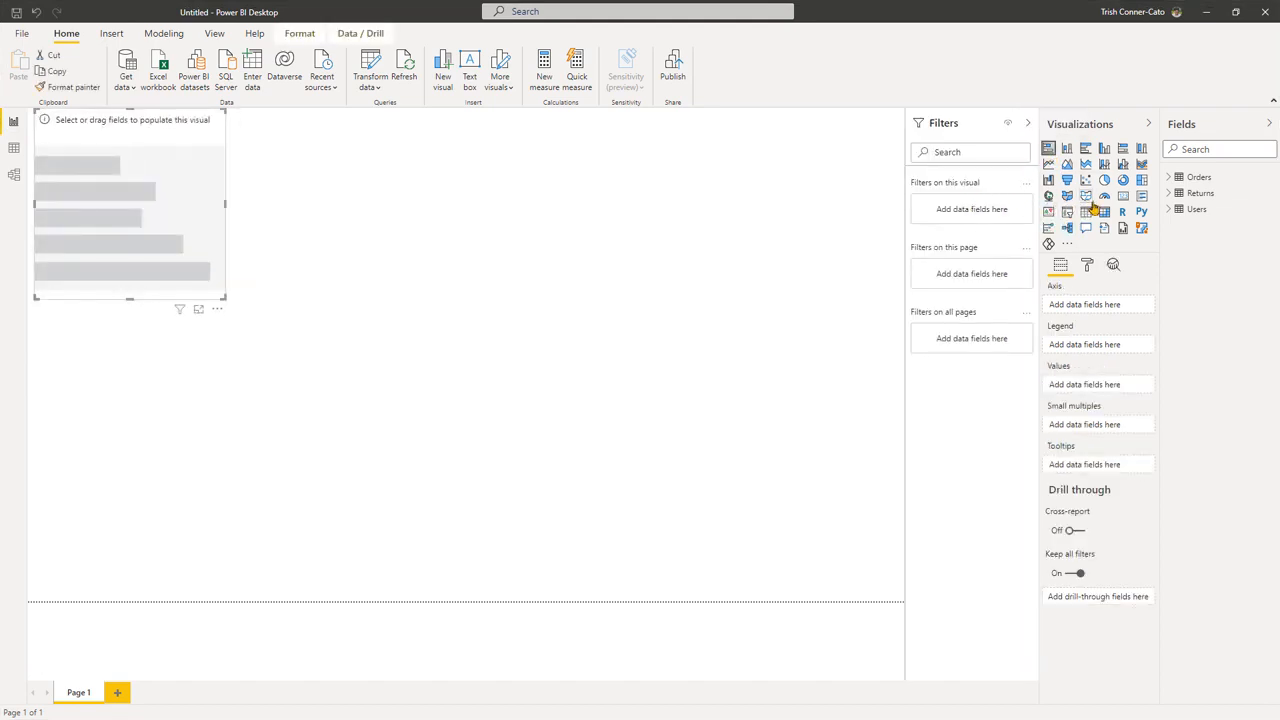
pyautogui.click(1167, 178)
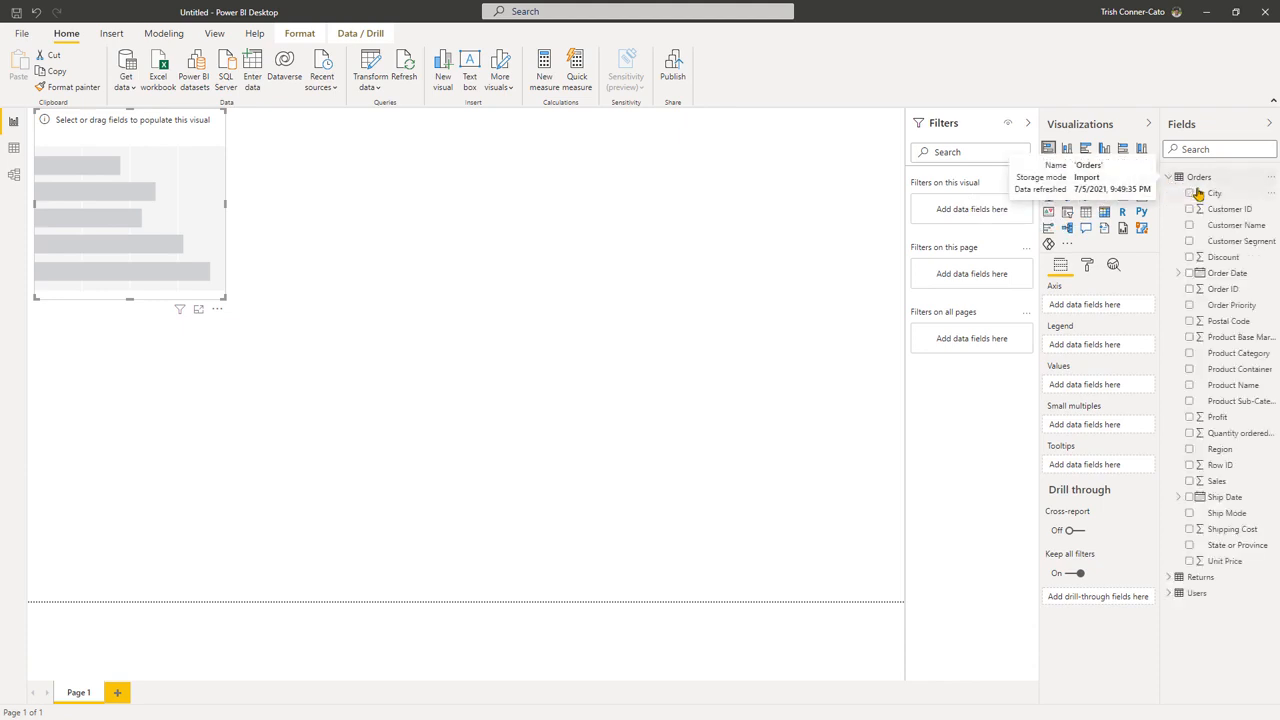
pyautogui.moveTo(1214, 195); pyautogui.dragTo(93, 159)
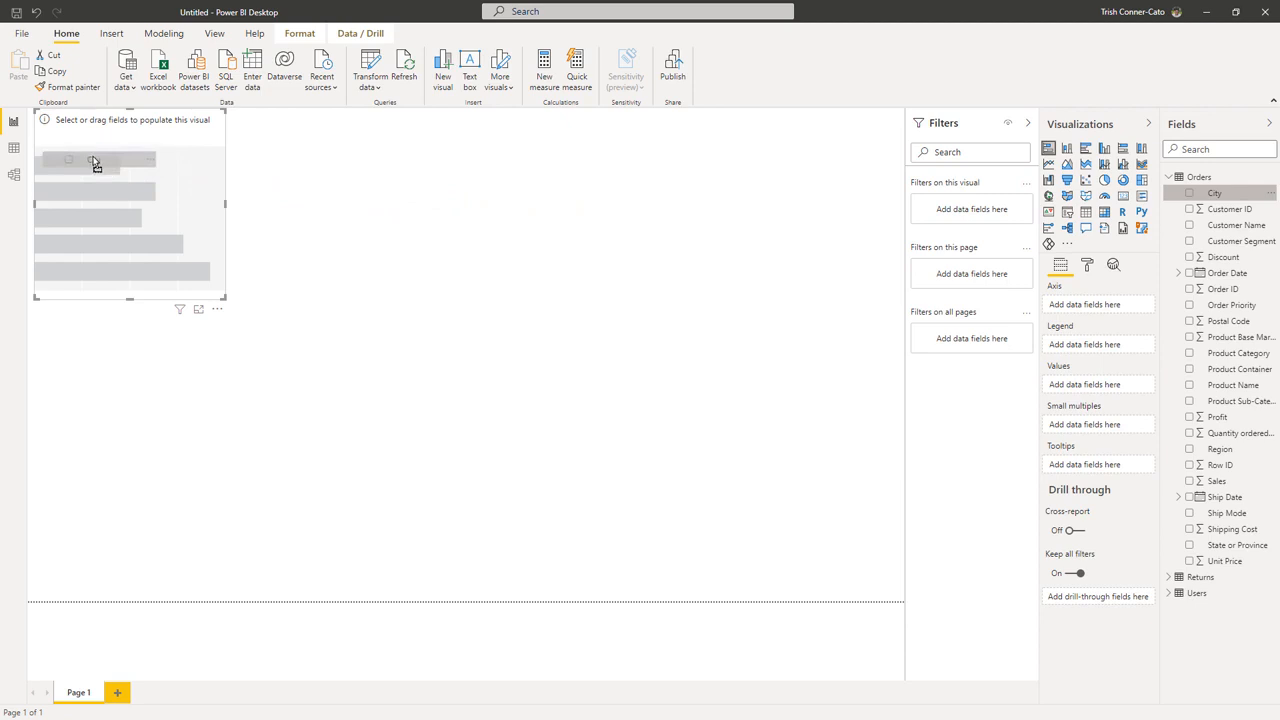
pyautogui.moveTo(95, 163); pyautogui.dragTo(98, 165)
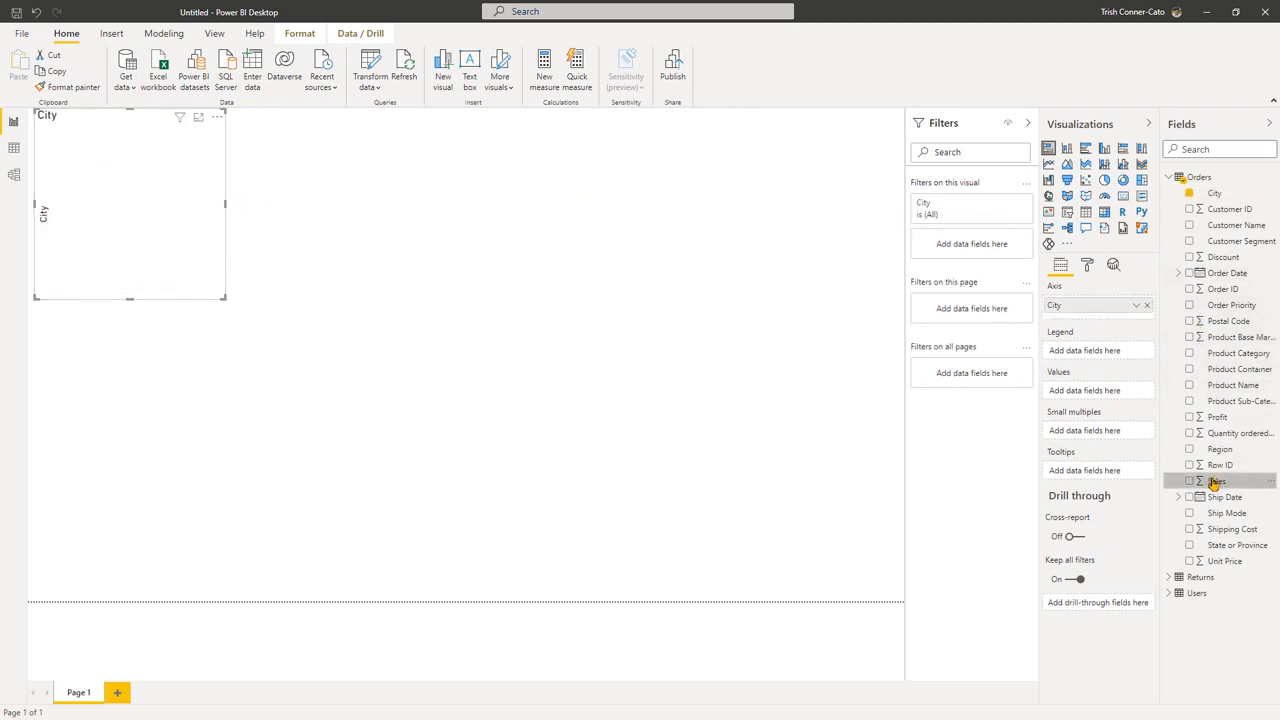
pyautogui.moveTo(1216, 482); pyautogui.dragTo(141, 204)
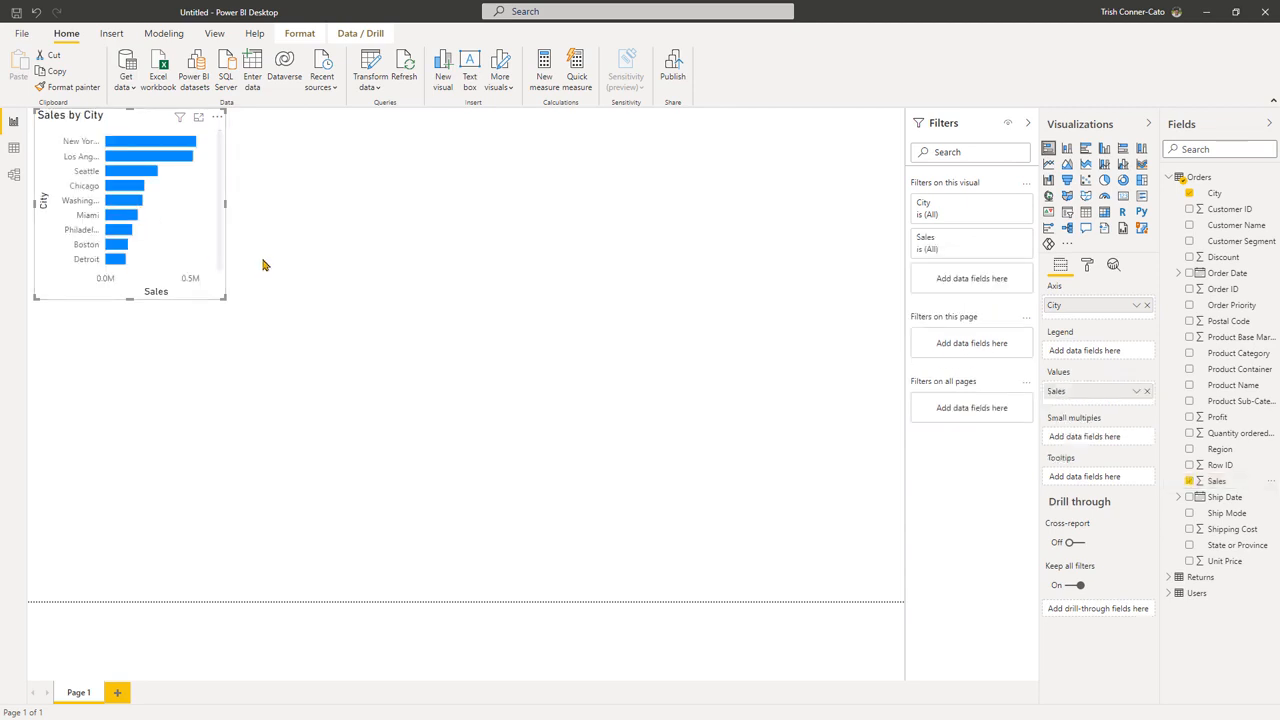
pyautogui.moveTo(225, 204); pyautogui.dragTo(266, 206)
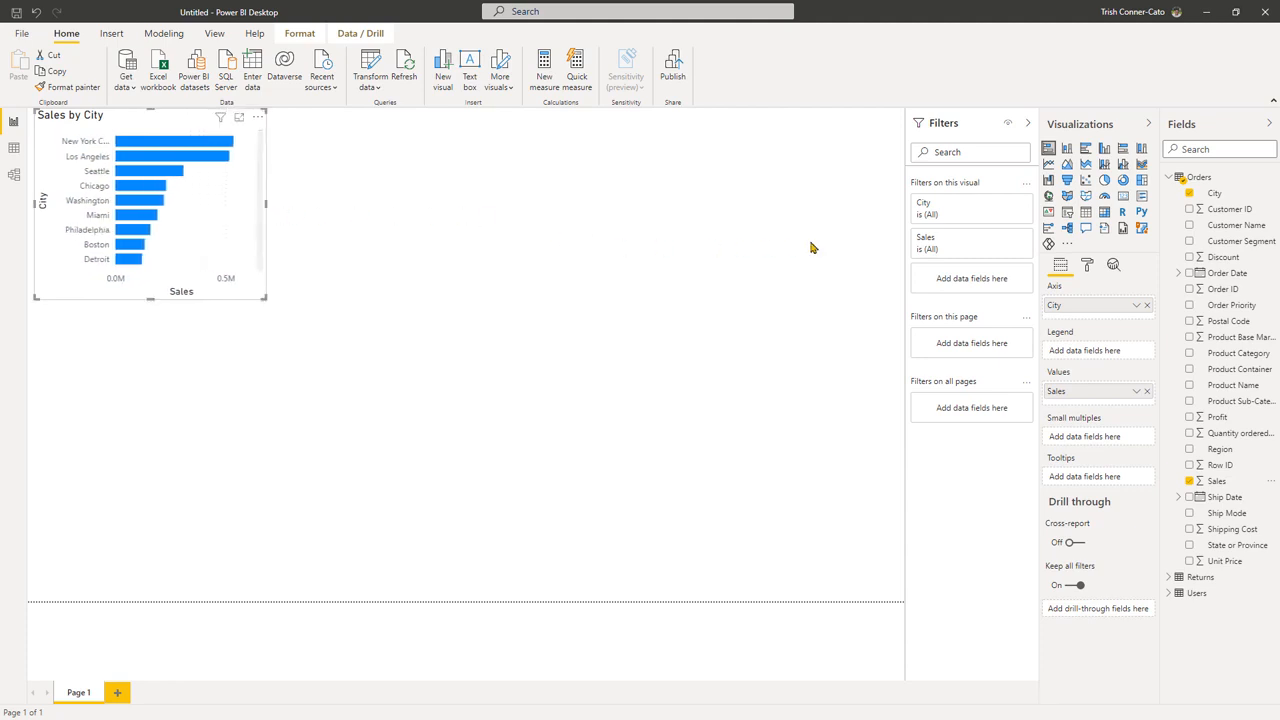
# Step: Filter the Sales by City chart to the city Kearns using basic filtering
pyautogui.click(1006, 206)
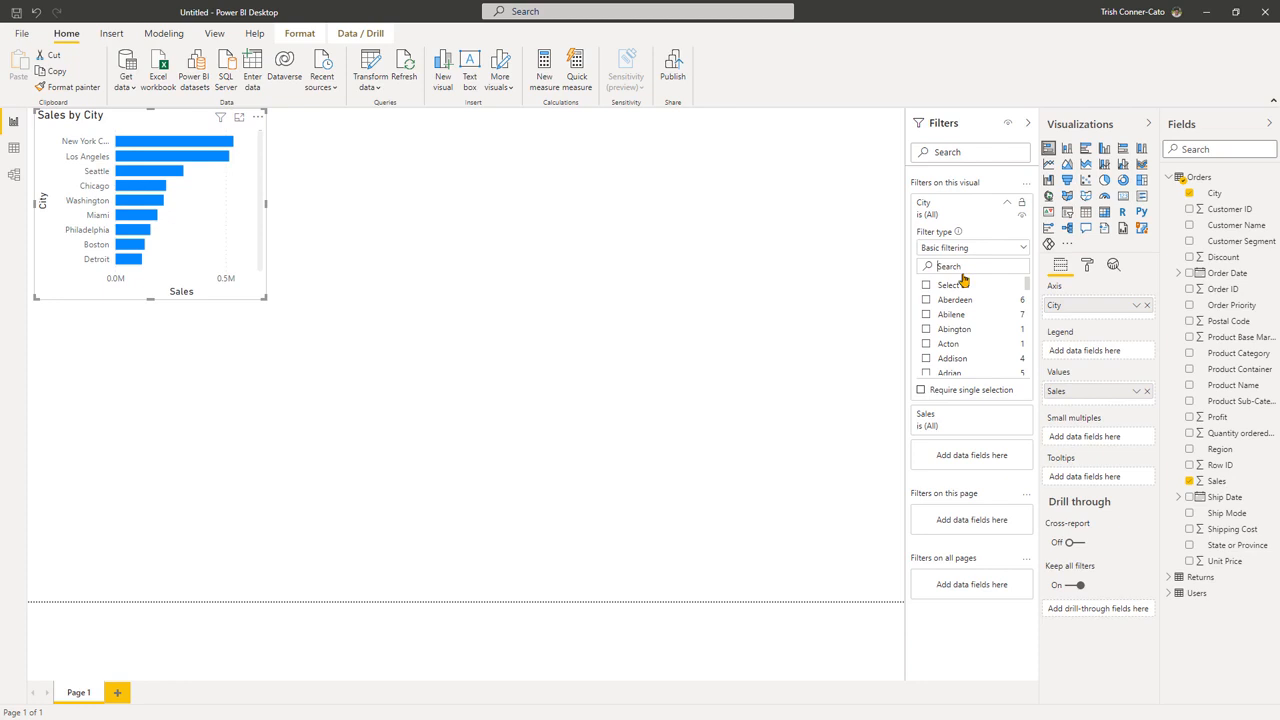
pyautogui.write('pe')
pyautogui.press('capslock')
pyautogui.press('BackSpace')
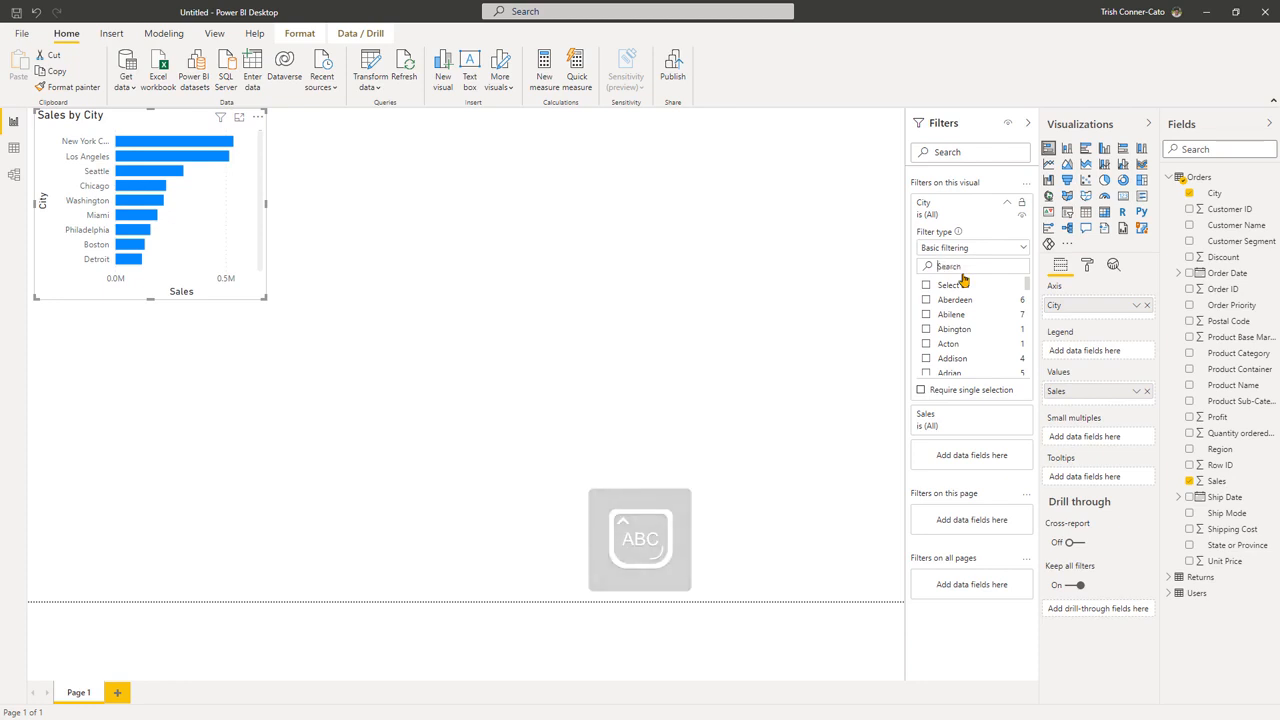
pyautogui.write('KEARNS')
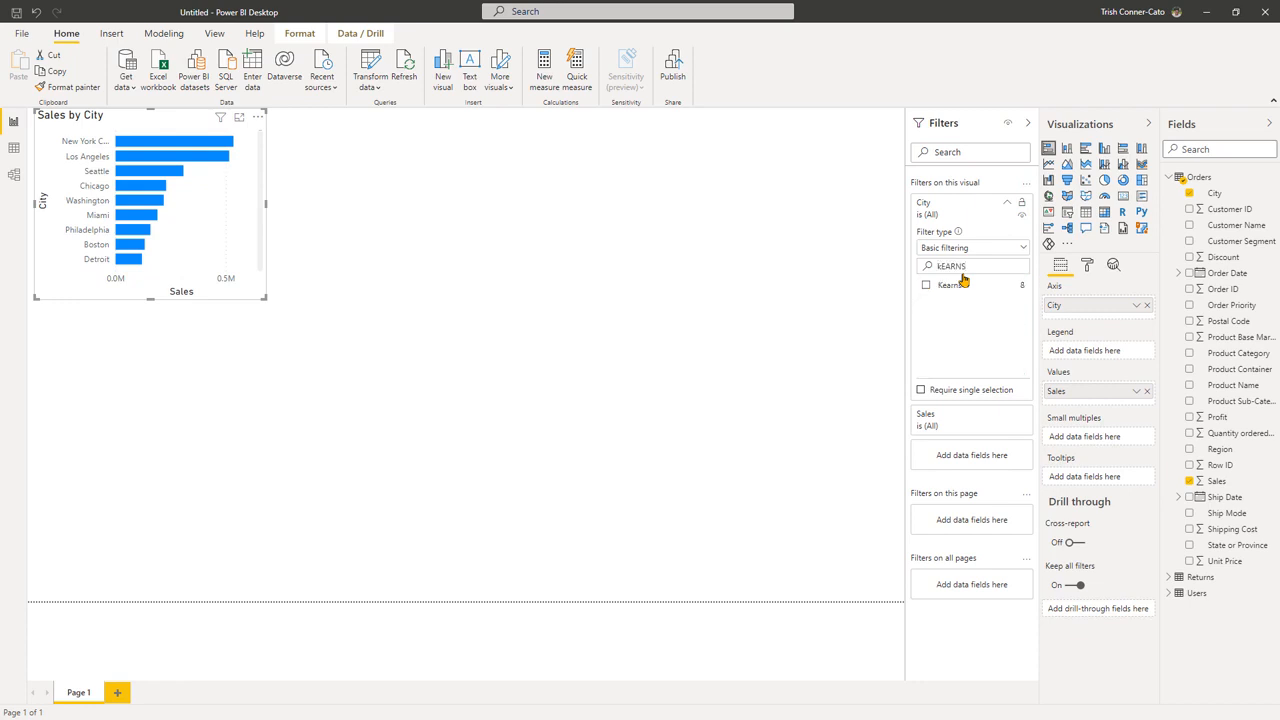
pyautogui.click(925, 286)
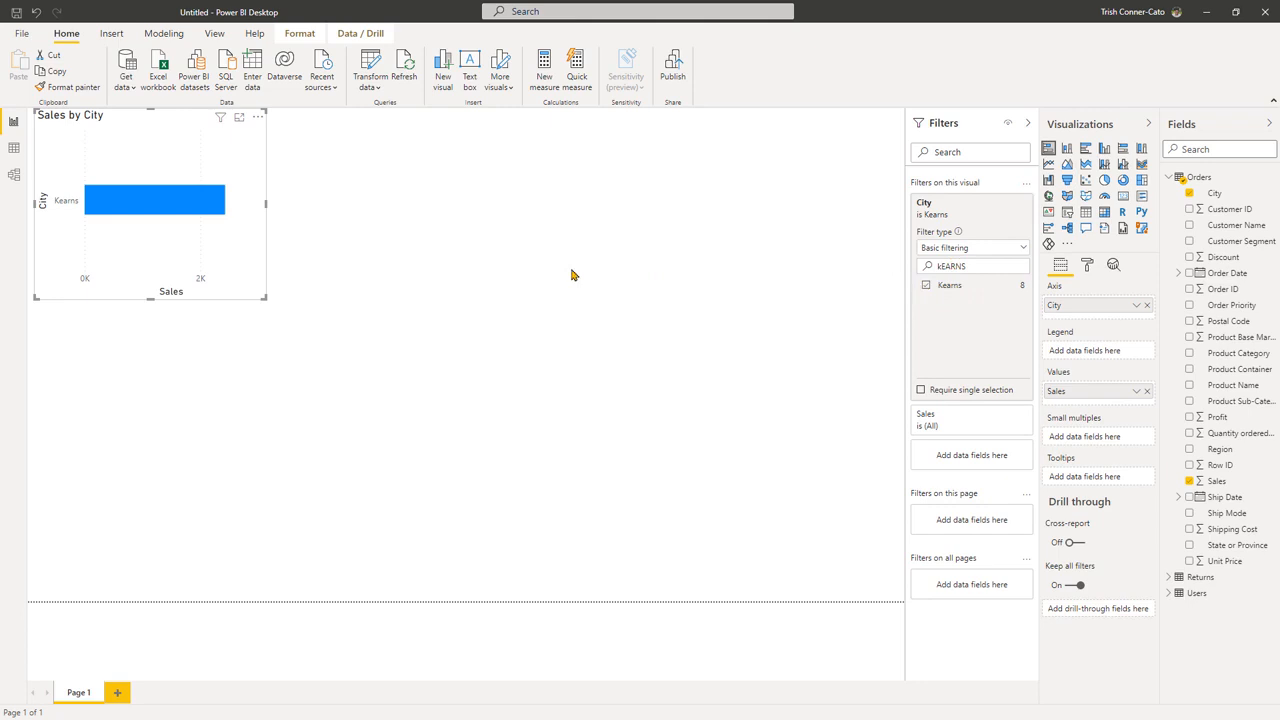
pyautogui.moveTo(222, 207)
# Step: Save the report as Sample Superstore - OD in the Class Files - Working Directory folder
pyautogui.click(17, 14)
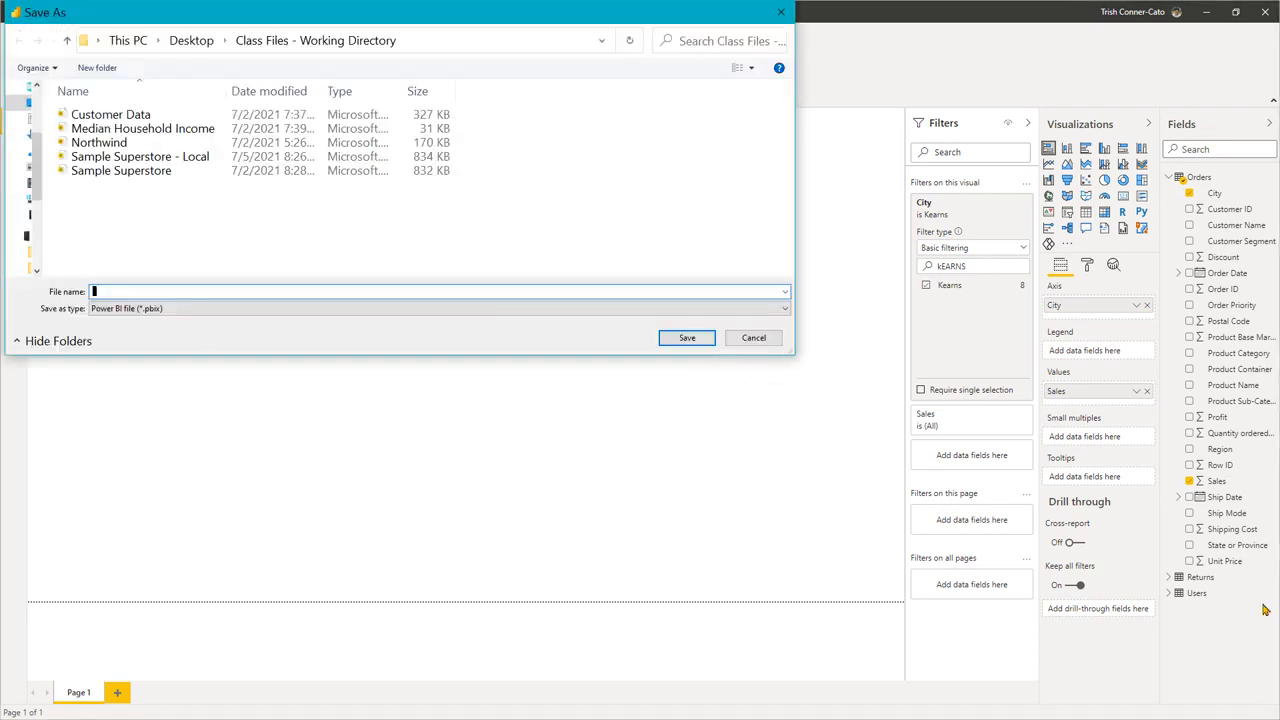
pyautogui.write('S')
pyautogui.press('BackSpace')
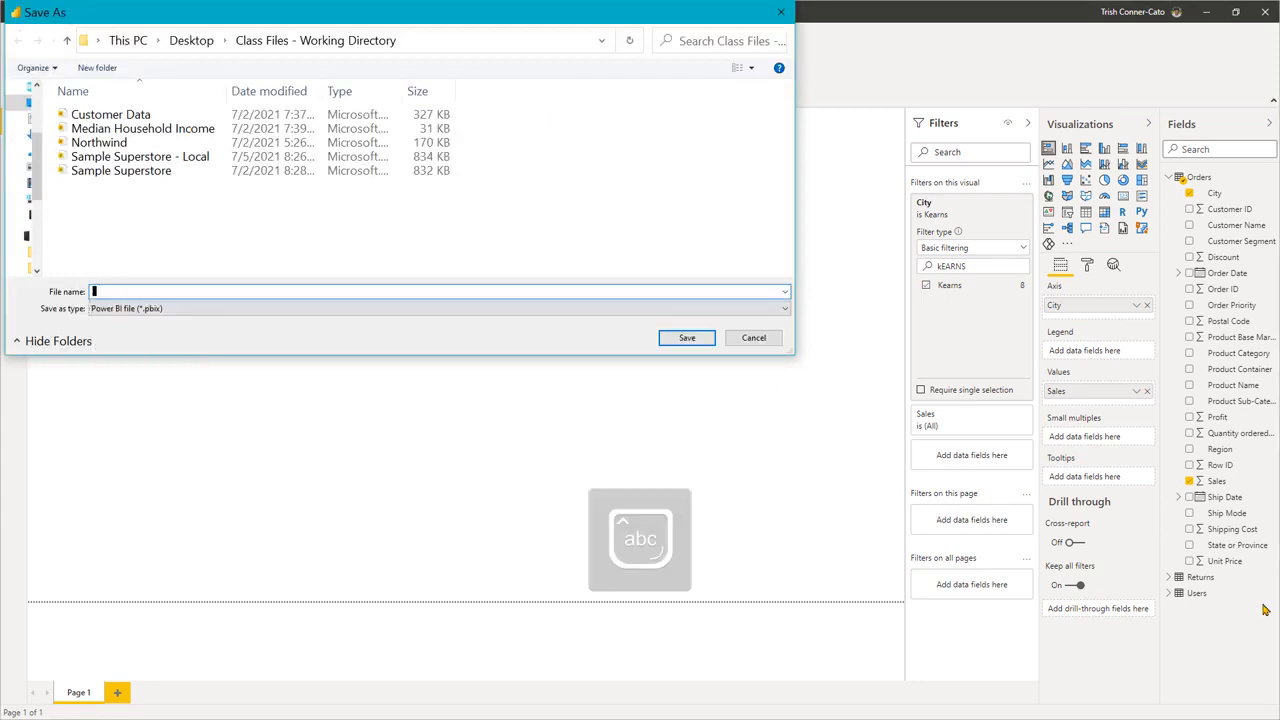
pyautogui.write('Samaple')
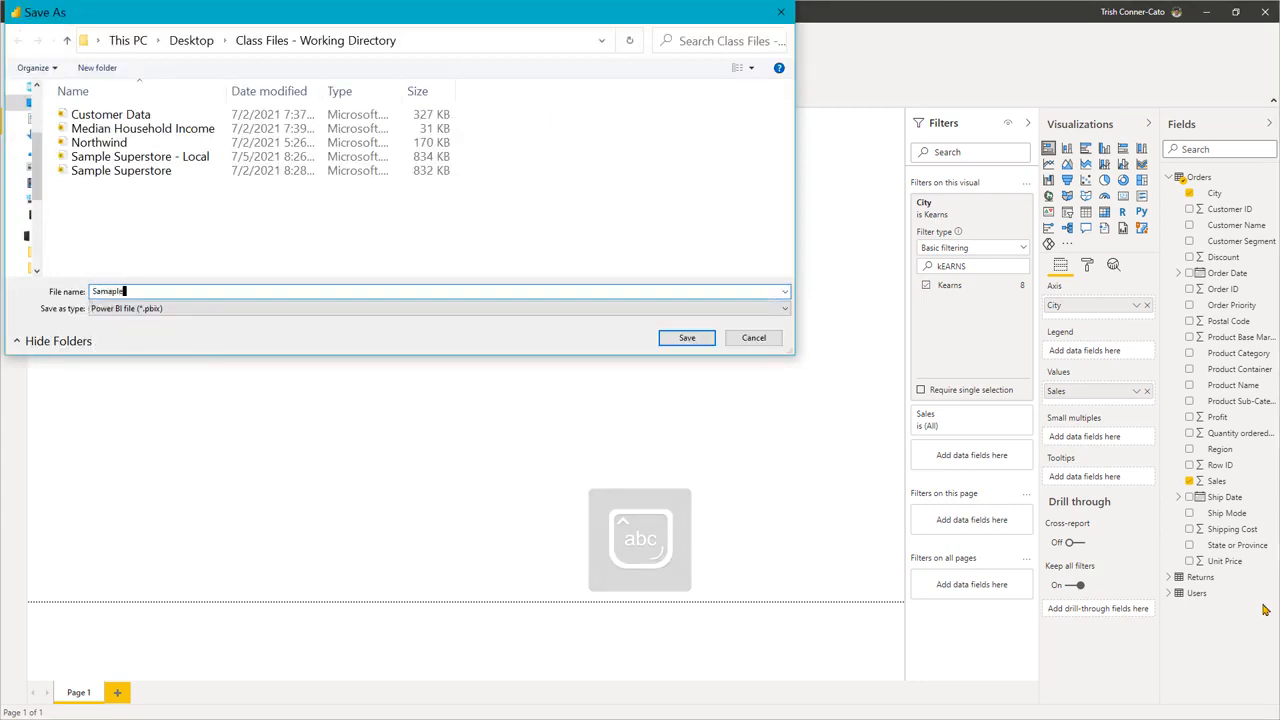
pyautogui.press('BackSpace')
pyautogui.press('BackSpace')
pyautogui.write('ple S')
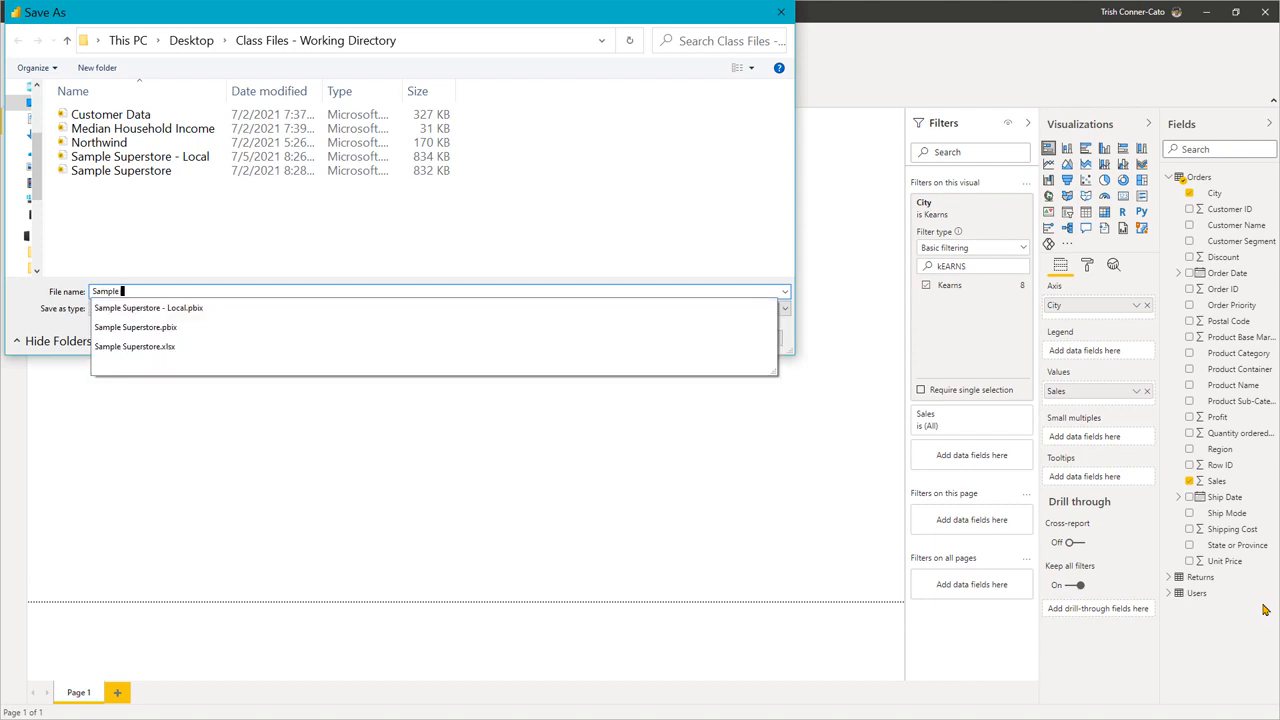
pyautogui.write('uperstore - O')
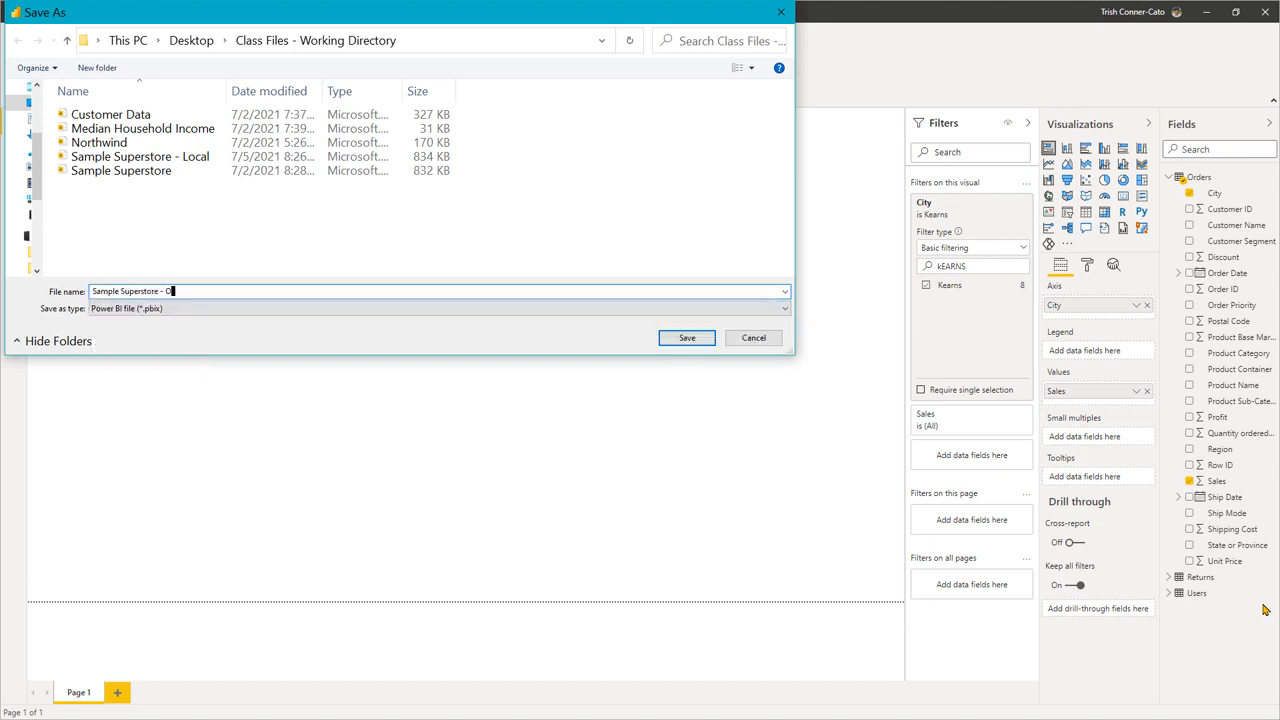
pyautogui.write('D')
pyautogui.press('Return')
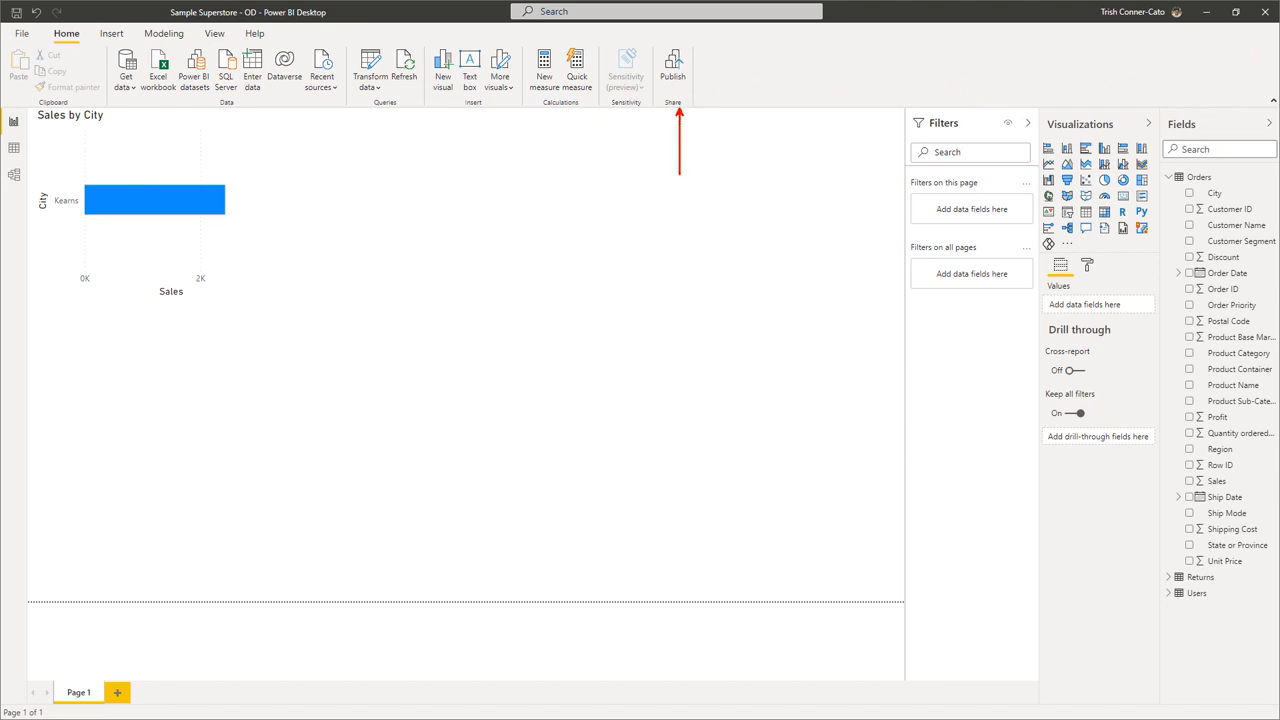
# Step: Publish the report to the Power BI Video workspace, saving the pending changes, and dismiss the publishing dialog
pyautogui.click(681, 86)
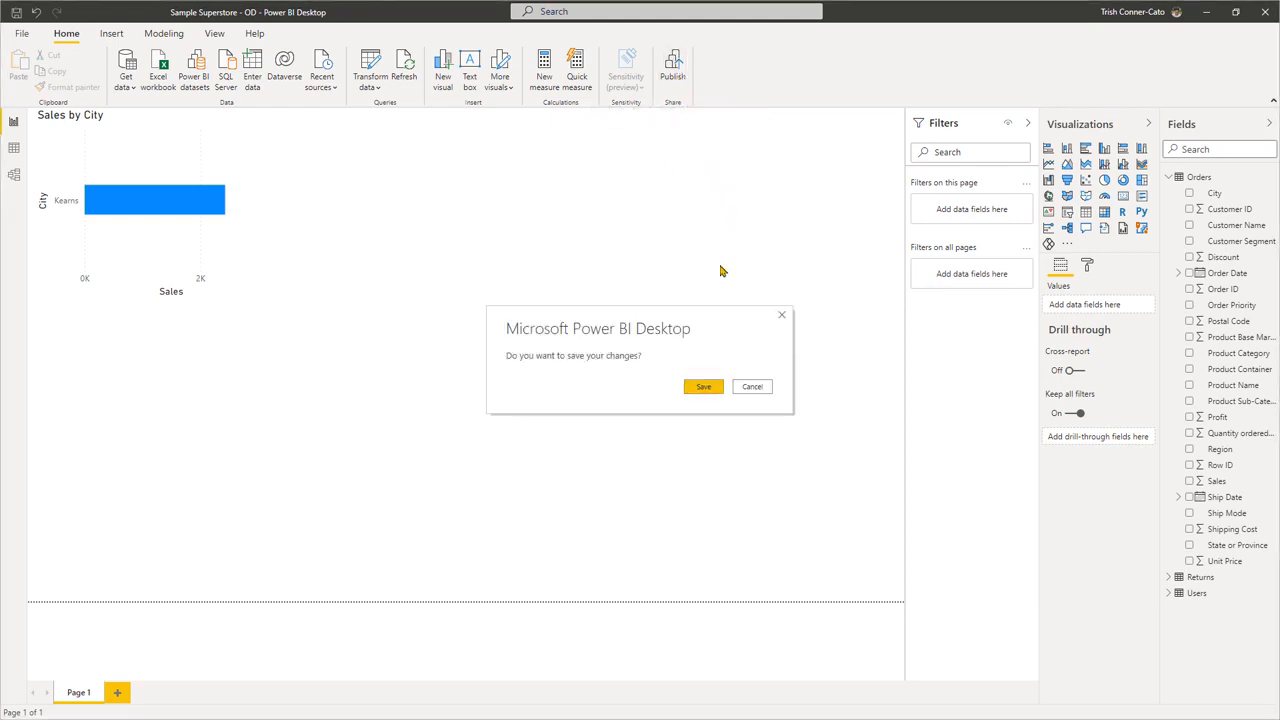
pyautogui.click(699, 390)
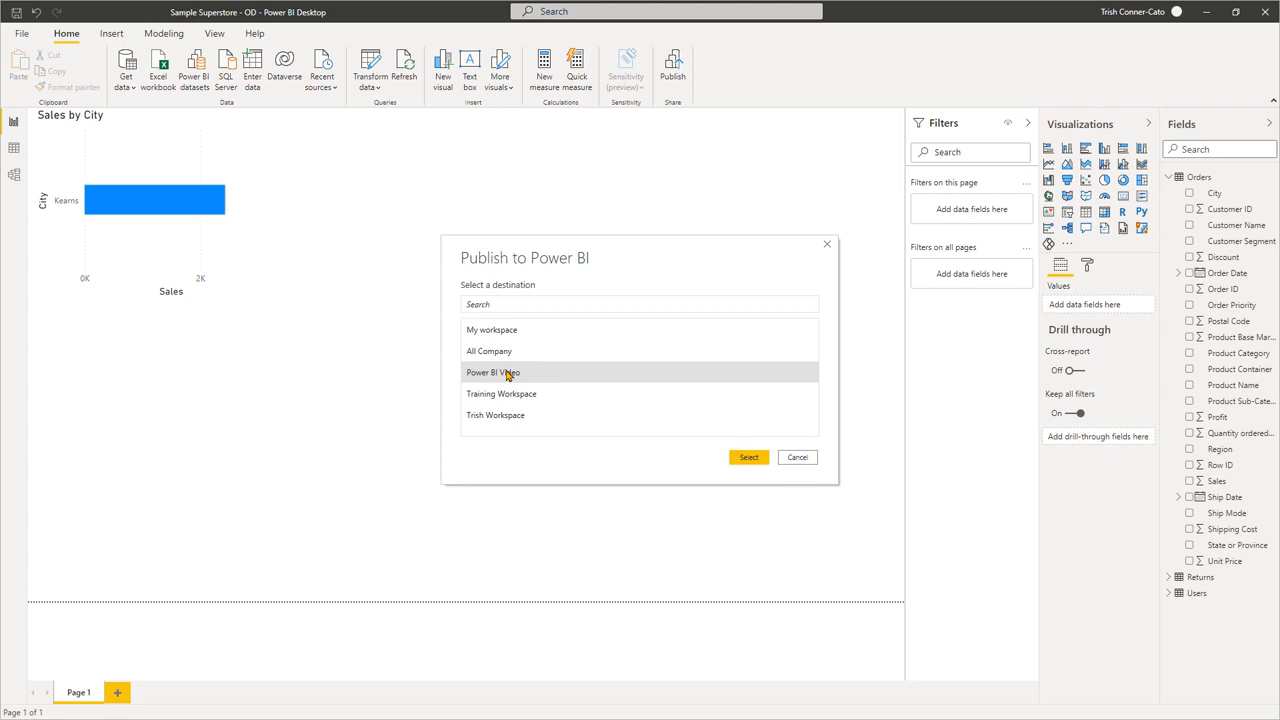
pyautogui.click(759, 460)
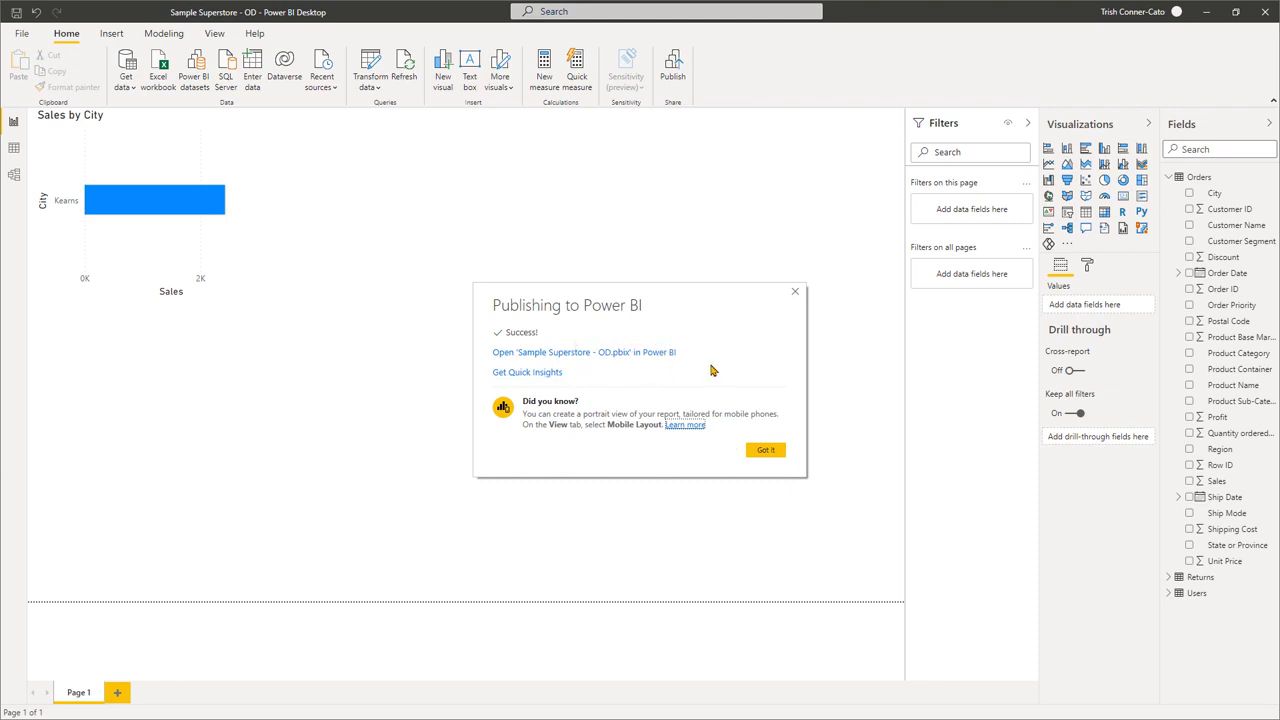
pyautogui.click(765, 452)
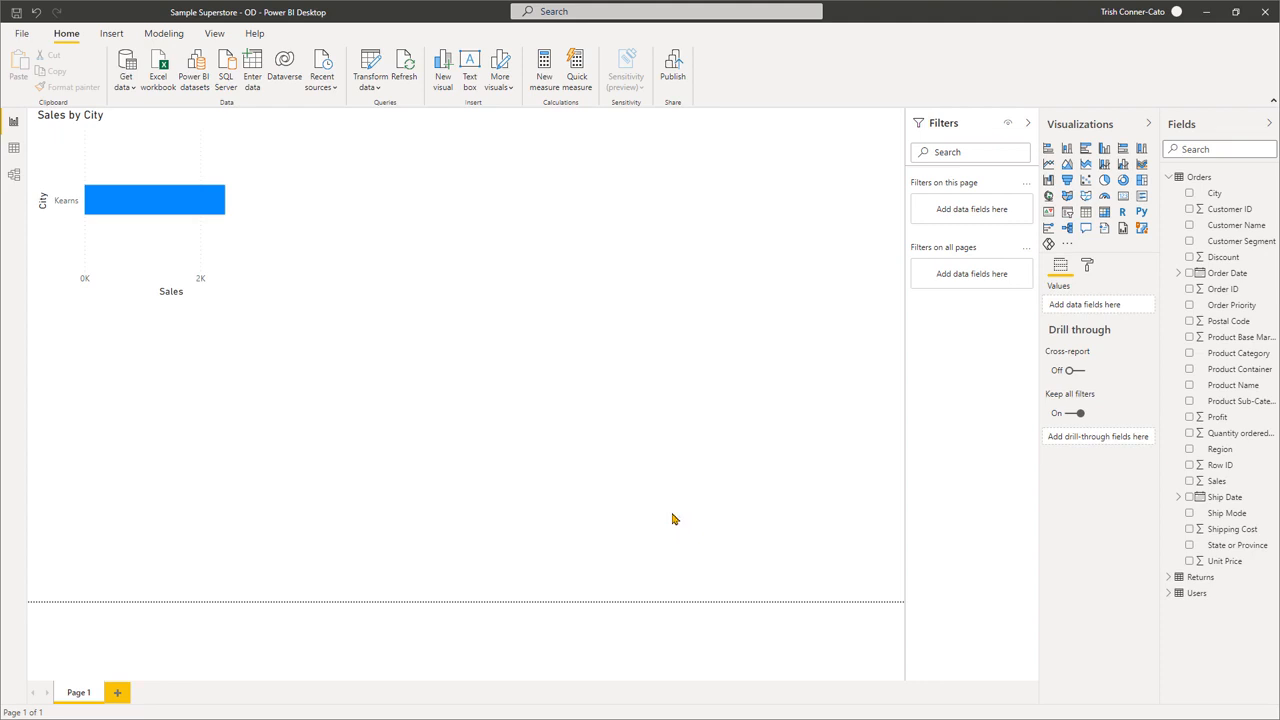
# Step: Switch to OneDrive in the browser and open Sample Superstore - OD.xlsx in the Excel desktop app
pyautogui.hotkey('alt', 'Tab')
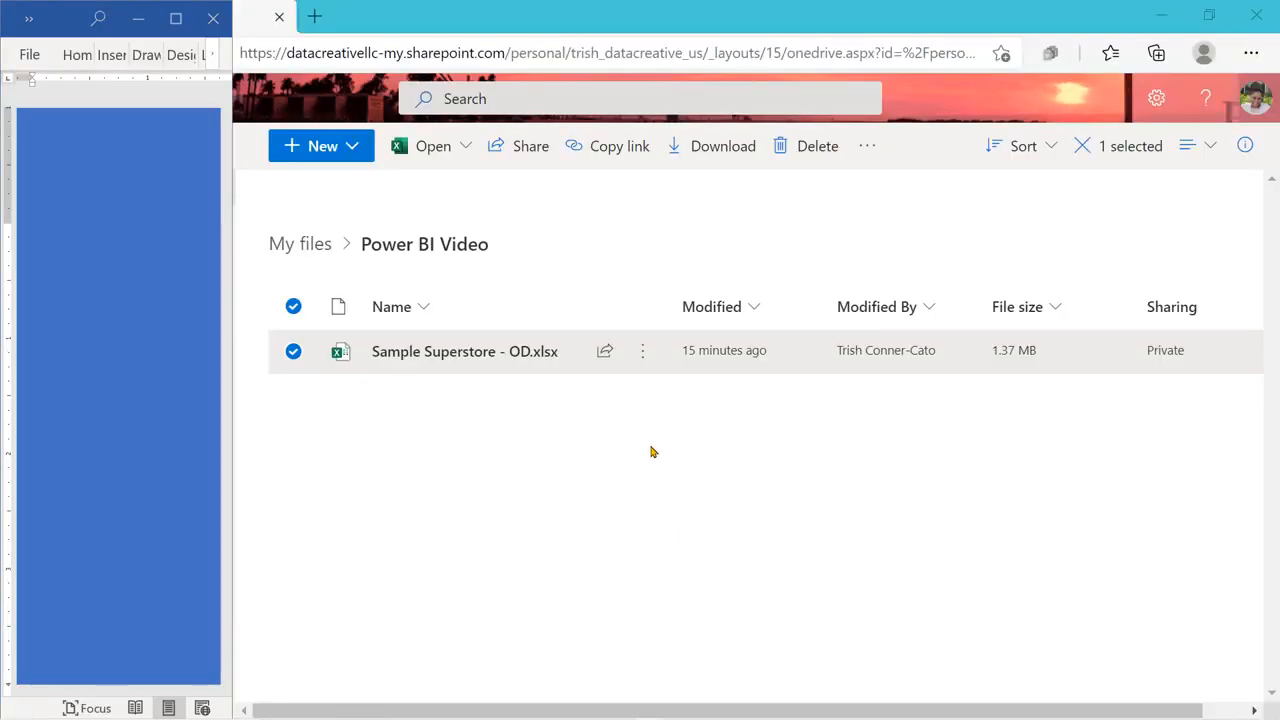
pyautogui.click(643, 352)
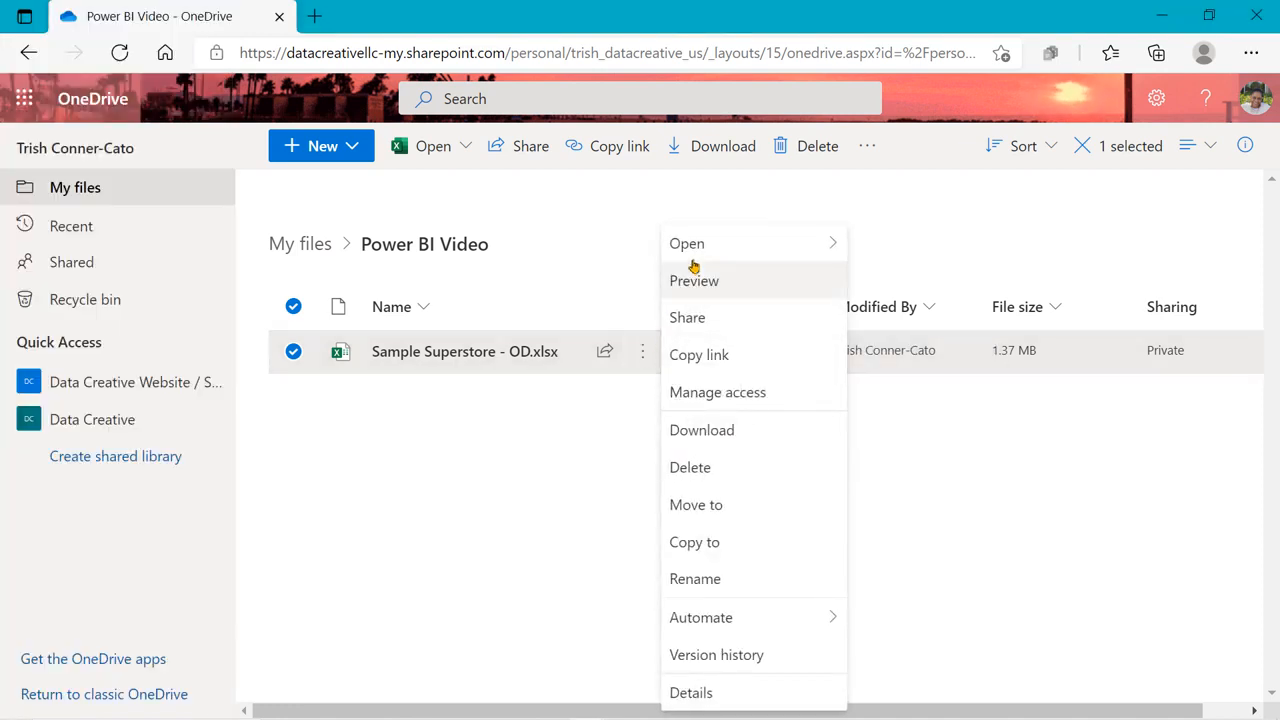
pyautogui.moveTo(686, 251)
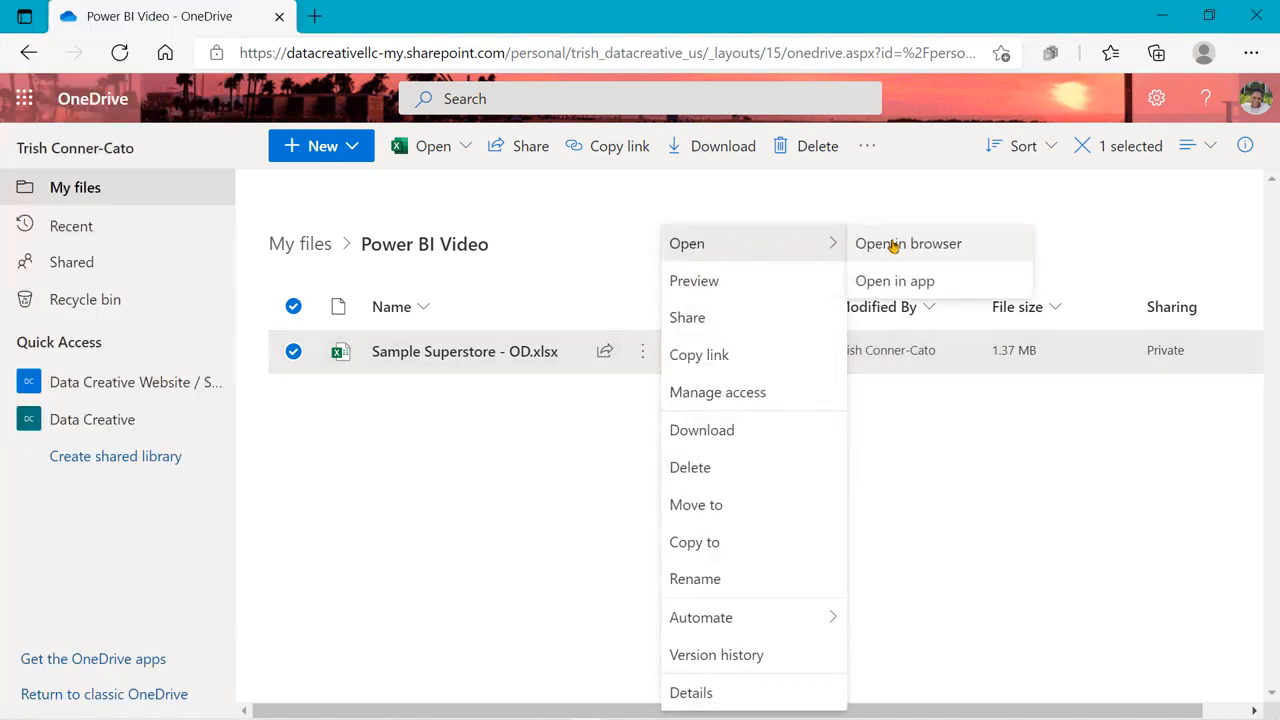
pyautogui.click(895, 282)
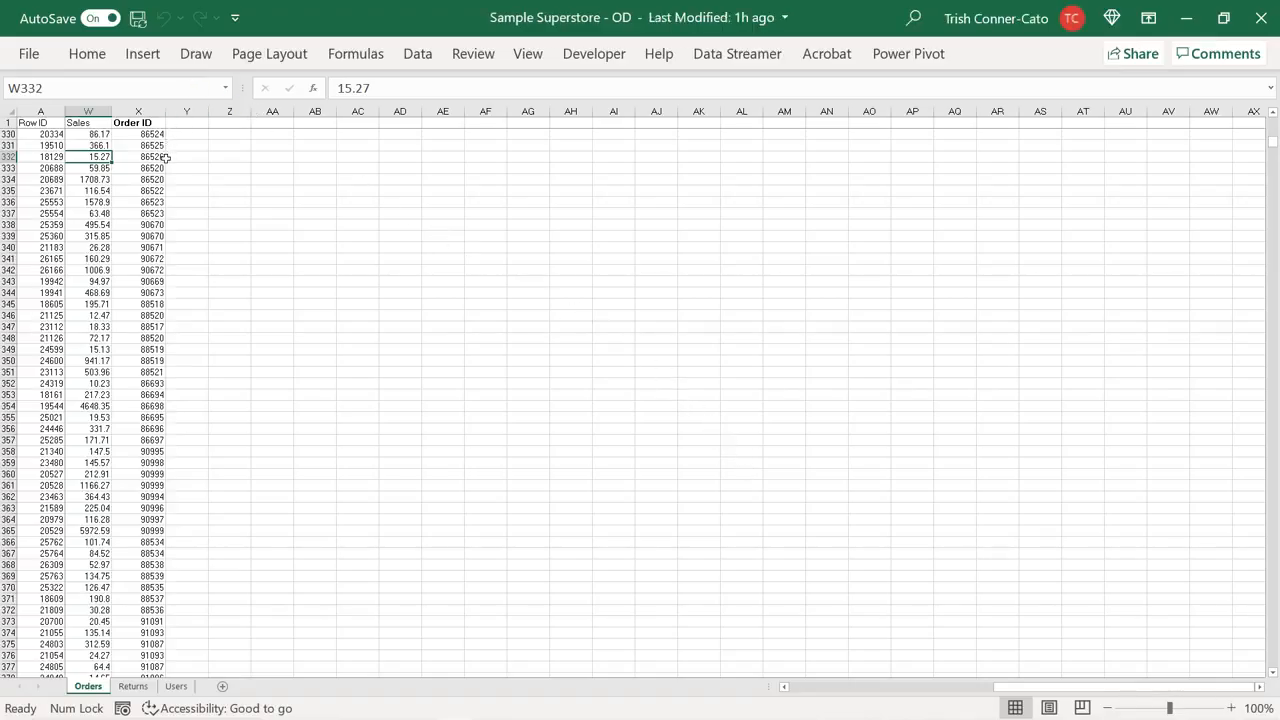
# Step: Change the Sales value of Row ID 20334 in cell W330 of the Orders sheet to 386.17
pyautogui.click(92, 136)
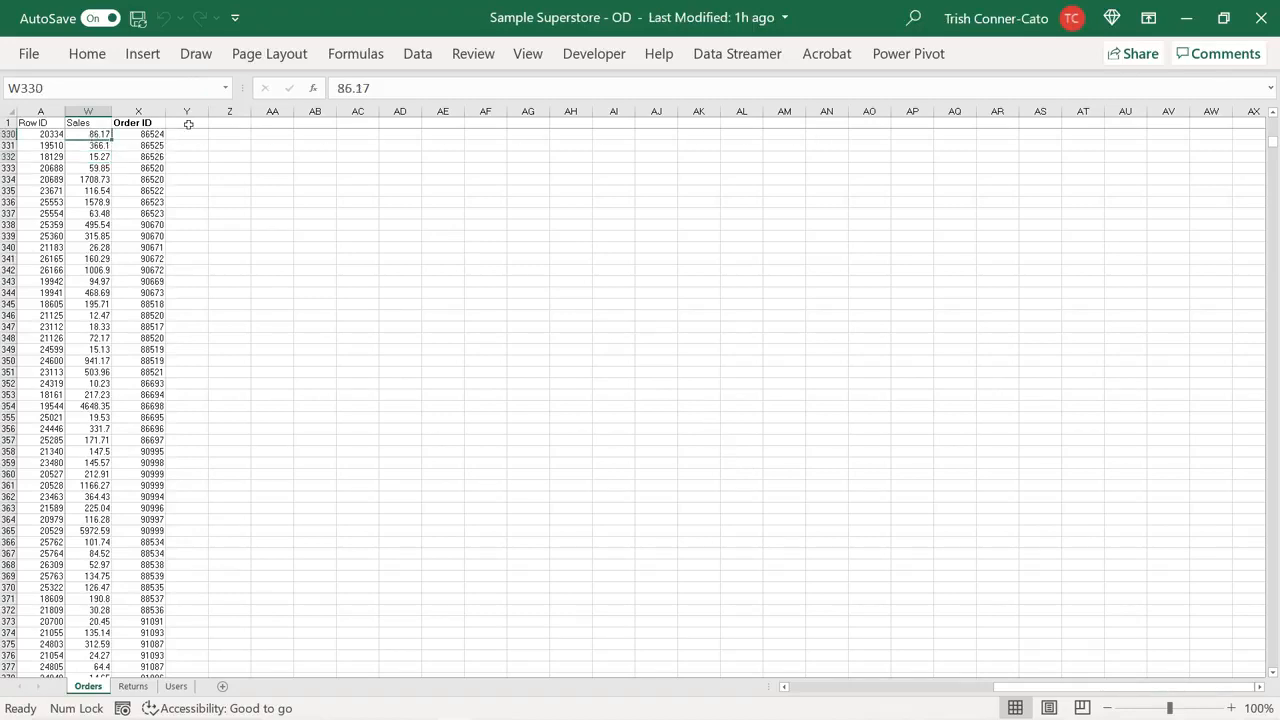
pyautogui.click(337, 88)
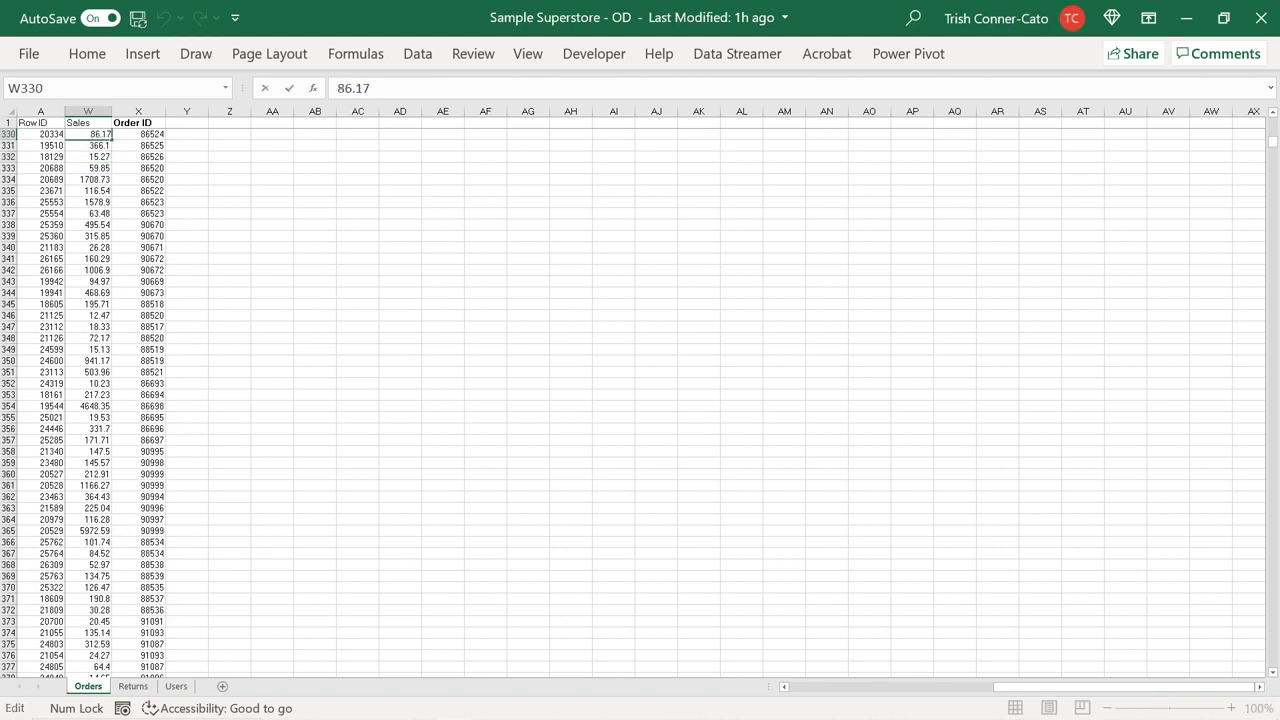
pyautogui.write('3')
pyautogui.press('Return')
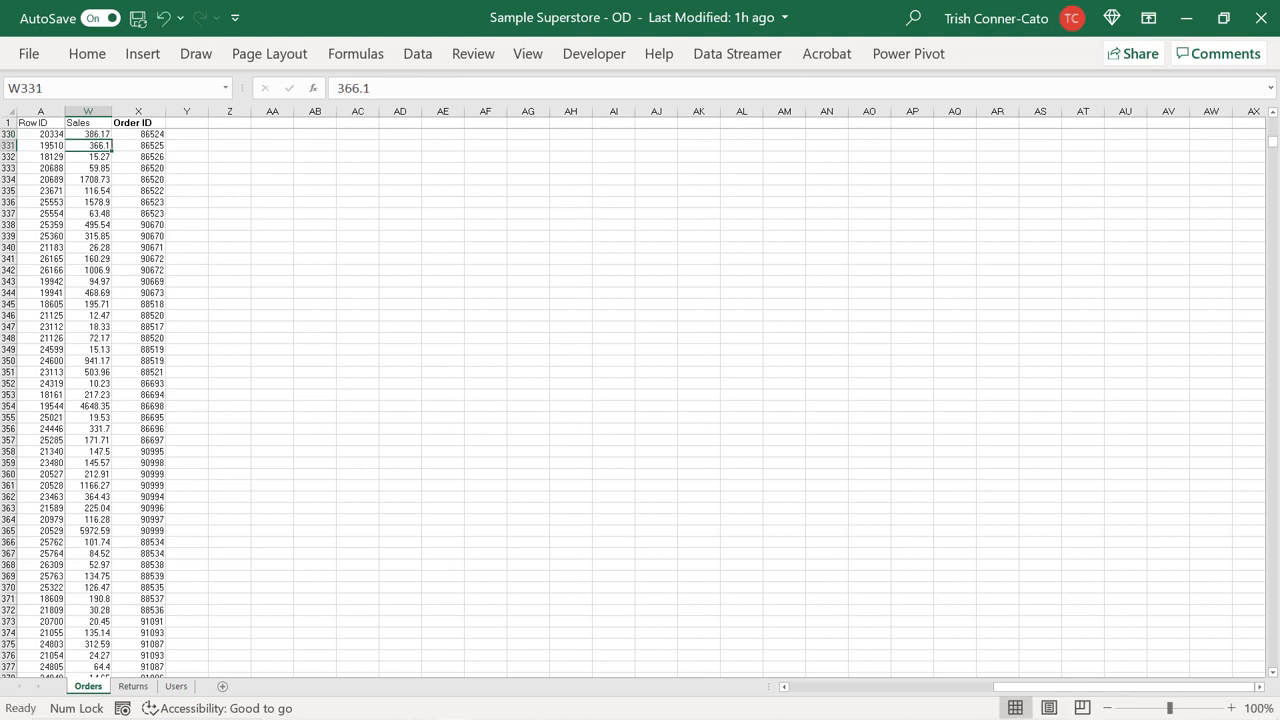
# Step: Change the Sales value of Row ID 18129 in cell W332 to 215.27 and save the workbook
pyautogui.press('Down')
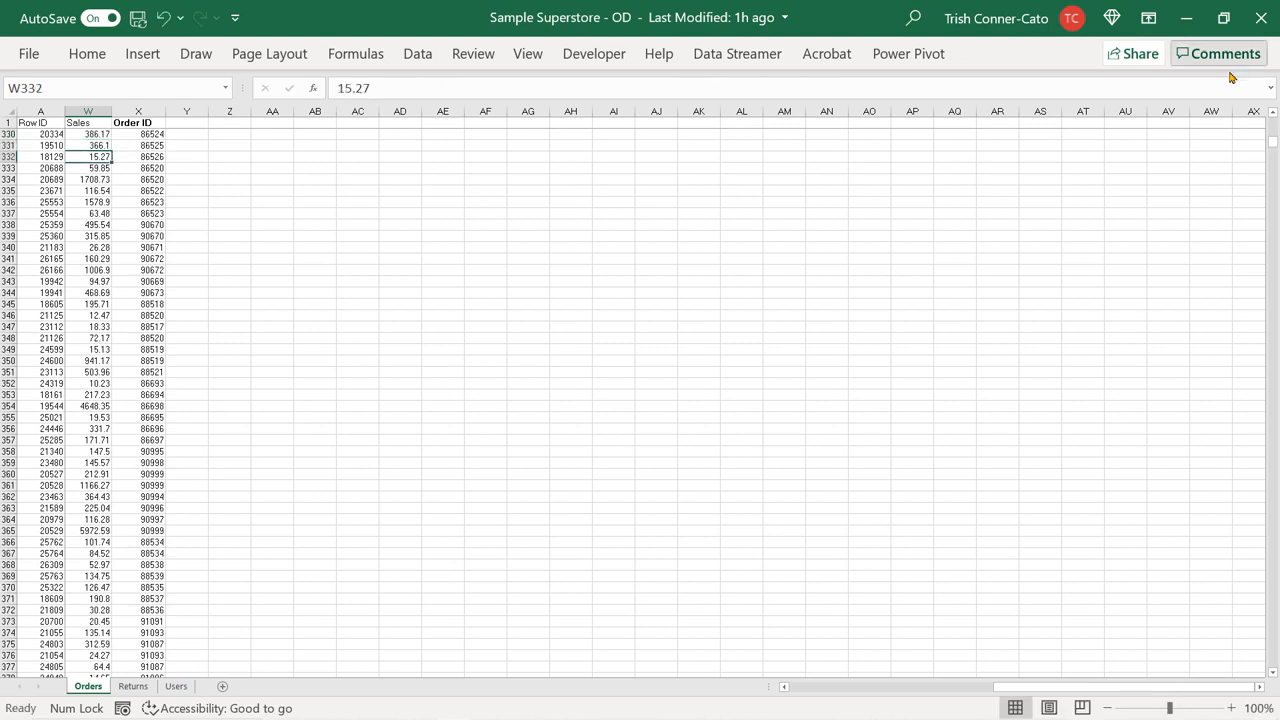
pyautogui.click(337, 88)
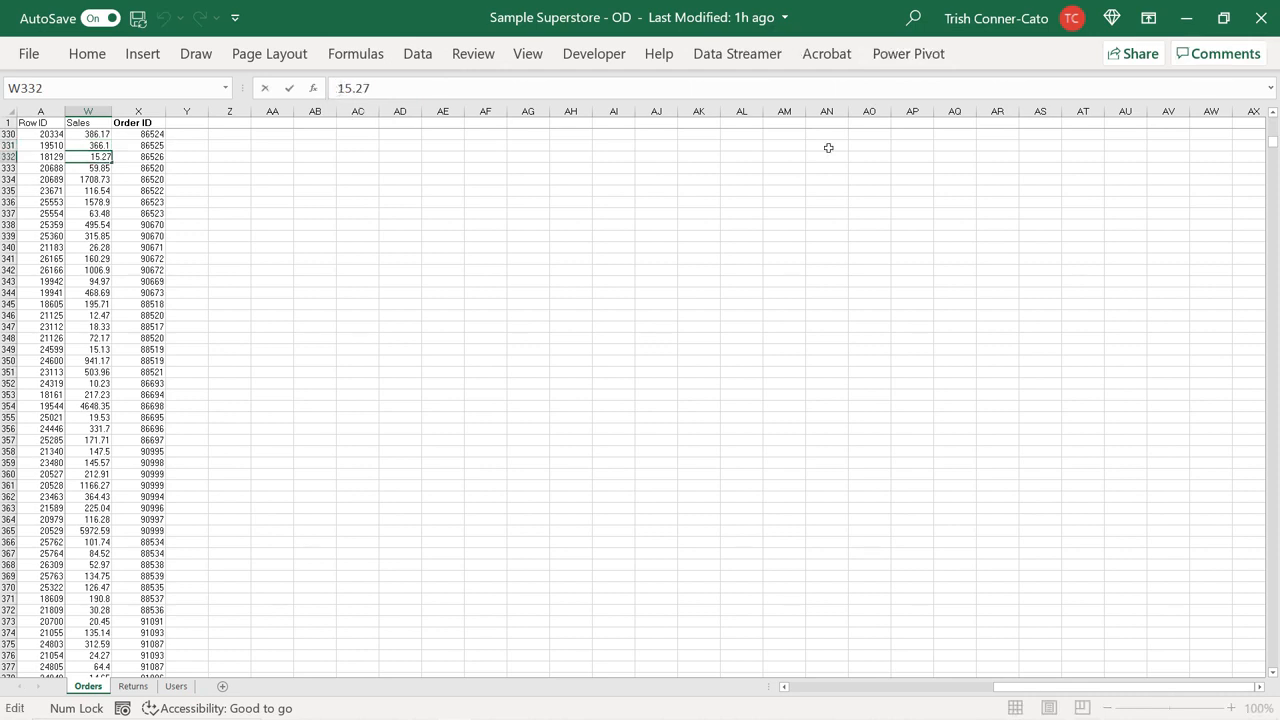
pyautogui.write('2')
pyautogui.press('Return')
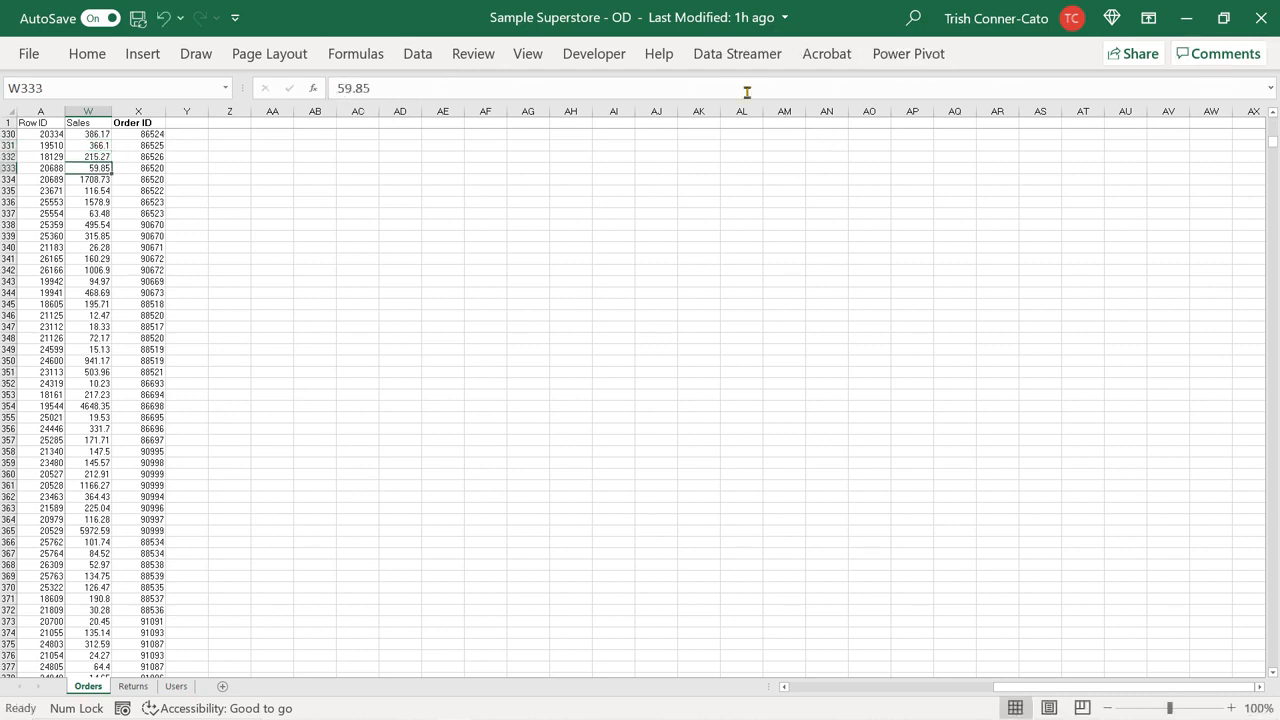
pyautogui.click(138, 18)
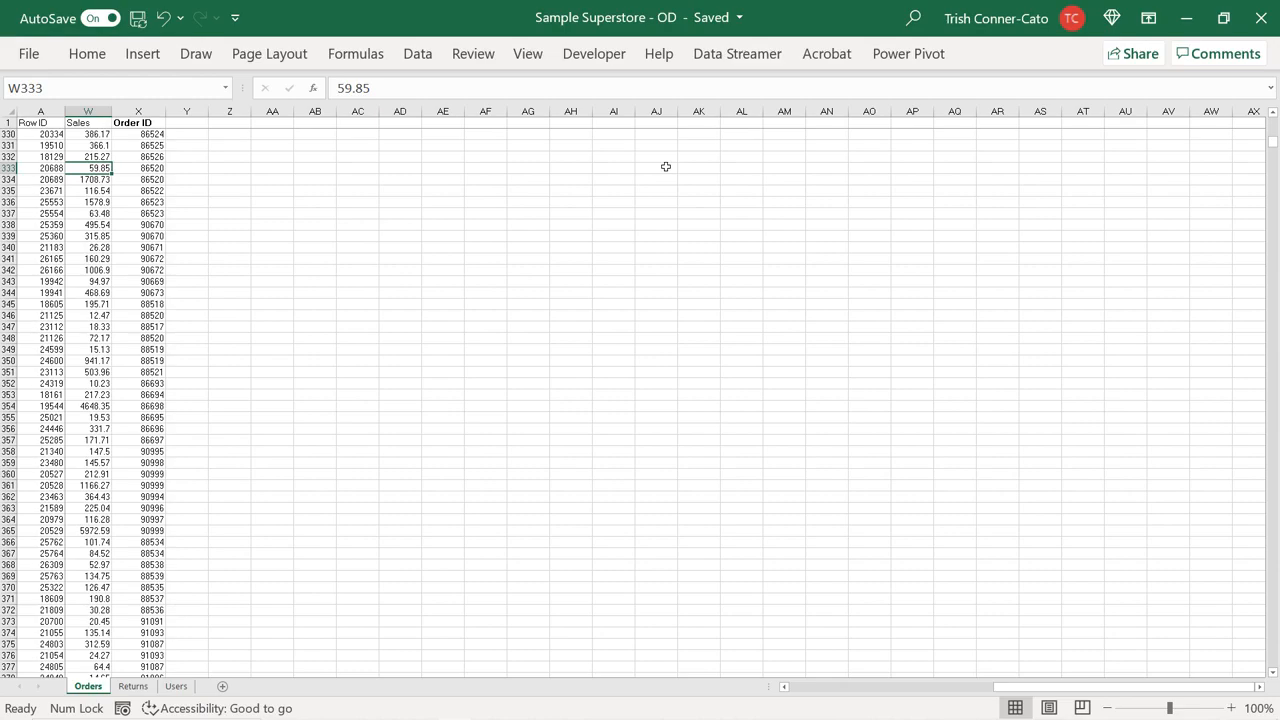
# Step: Switch to Power BI Desktop, refresh the report data, and check the Sales values in the Kearns chart and the Orders table's data view
pyautogui.hotkey('alt', 'Tab')
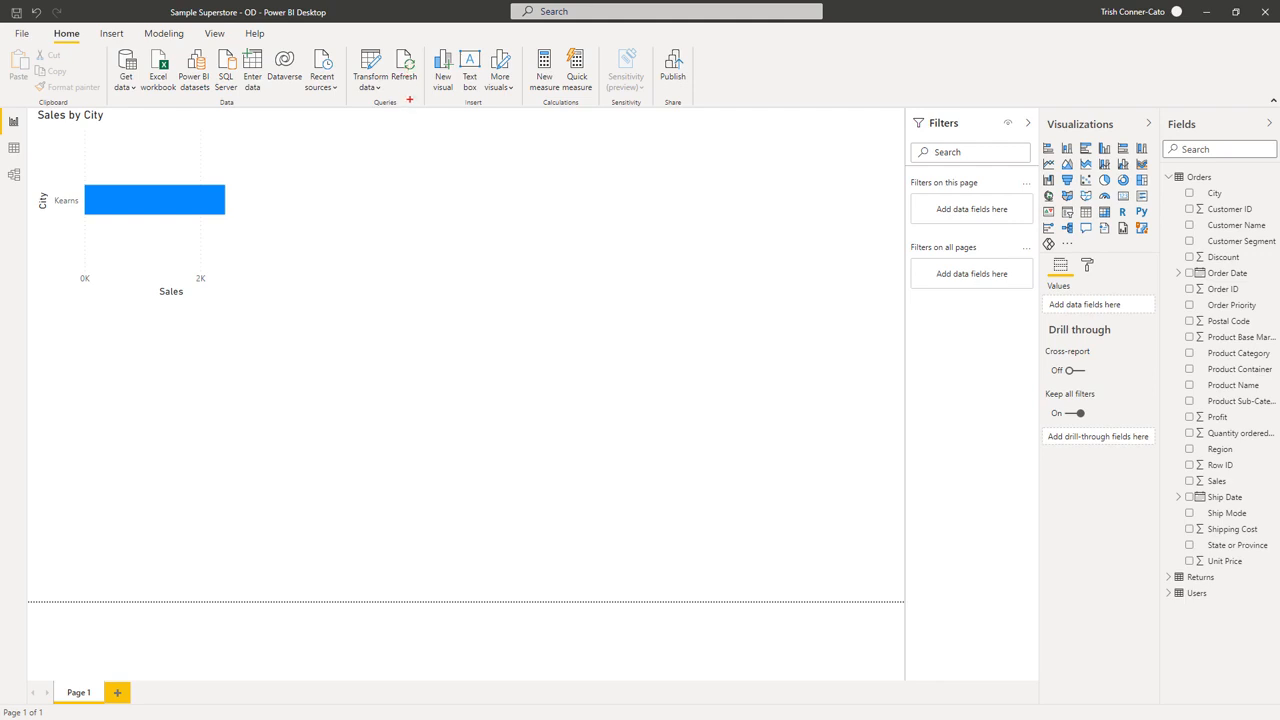
pyautogui.moveTo(409, 99); pyautogui.dragTo(399, 152)
pyautogui.press('Escape')
pyautogui.click(408, 64)
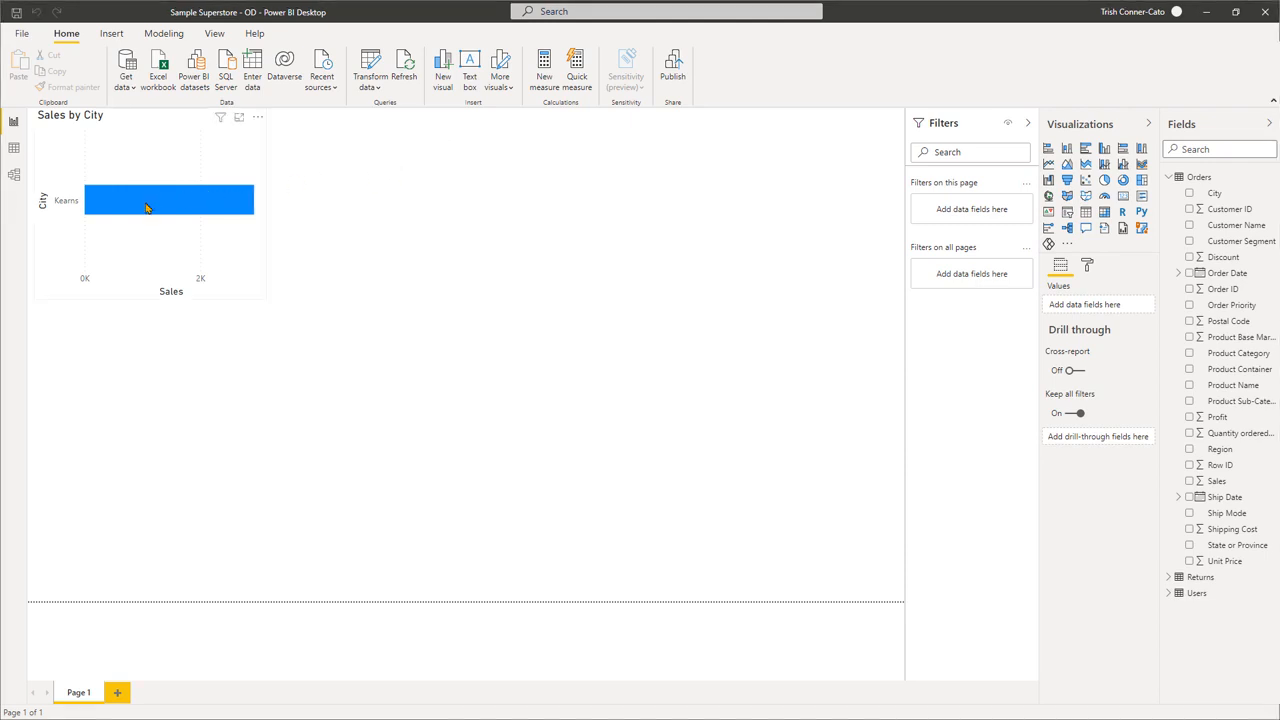
pyautogui.moveTo(146, 207)
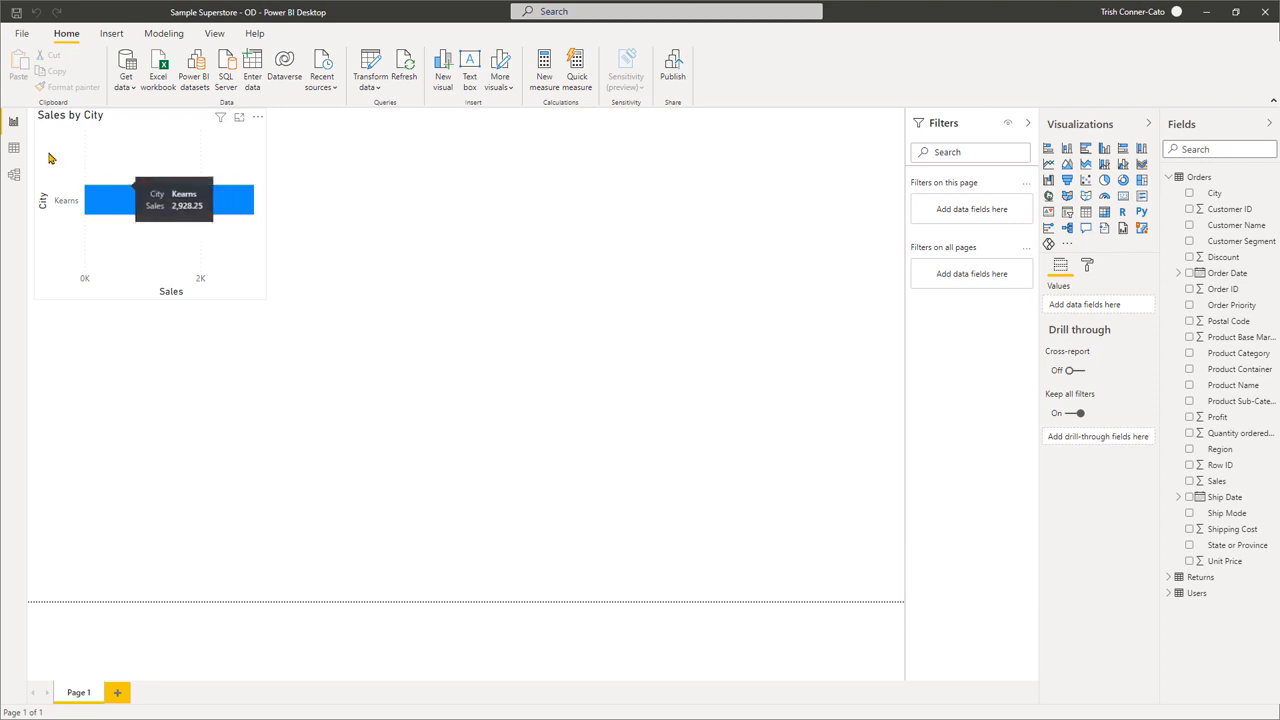
pyautogui.click(14, 150)
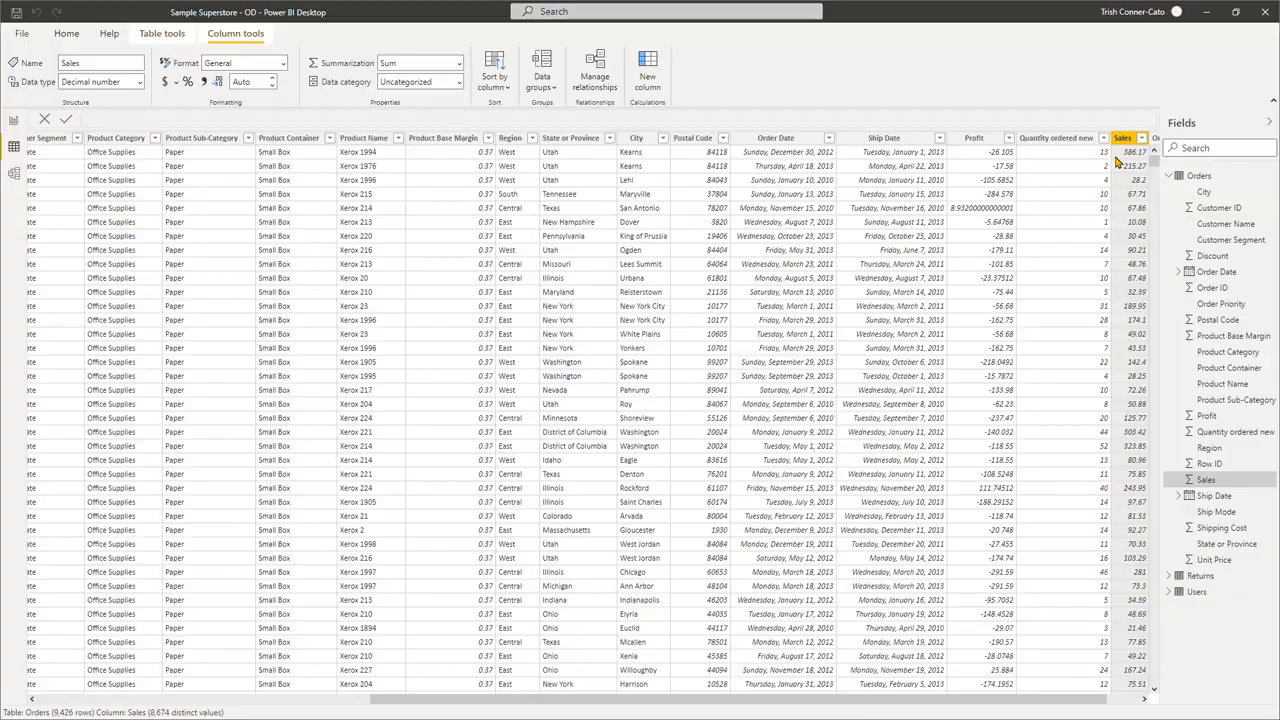
# Step: Go to the Power BI service from the signed-in account and open the Power BI Video workspace
pyautogui.click(1126, 17)
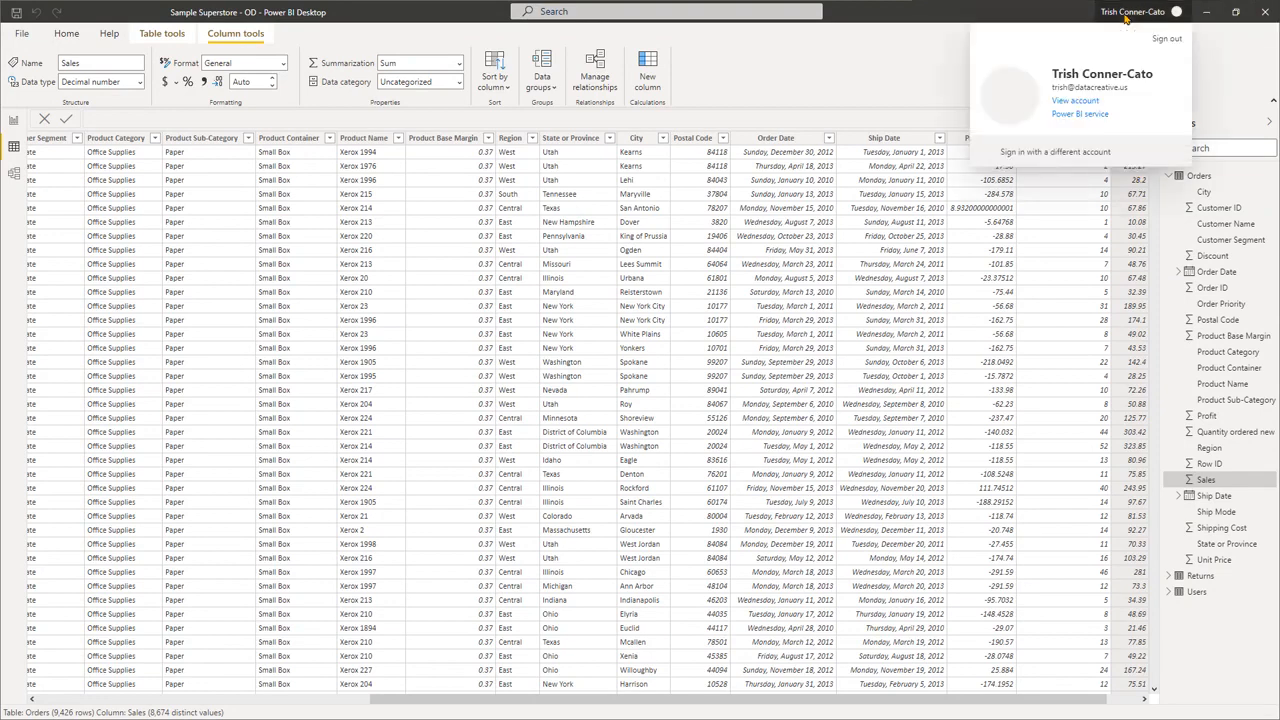
pyautogui.click(1090, 115)
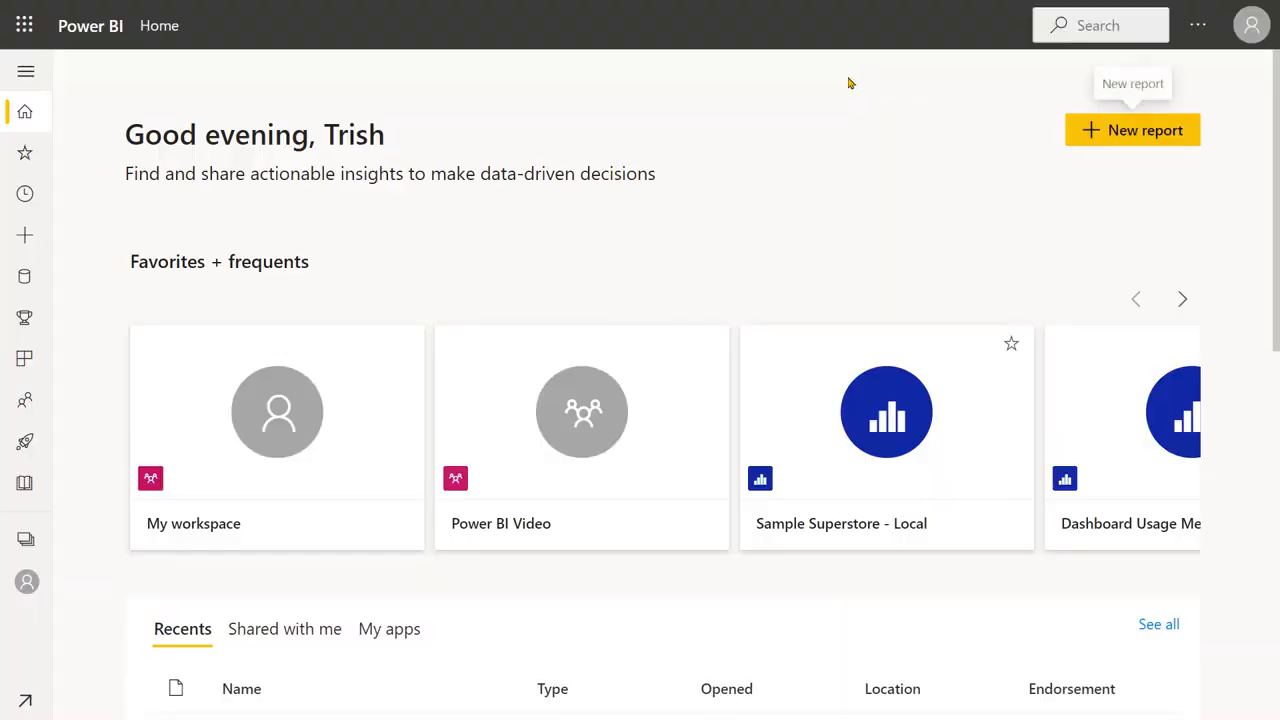
pyautogui.click(26, 540)
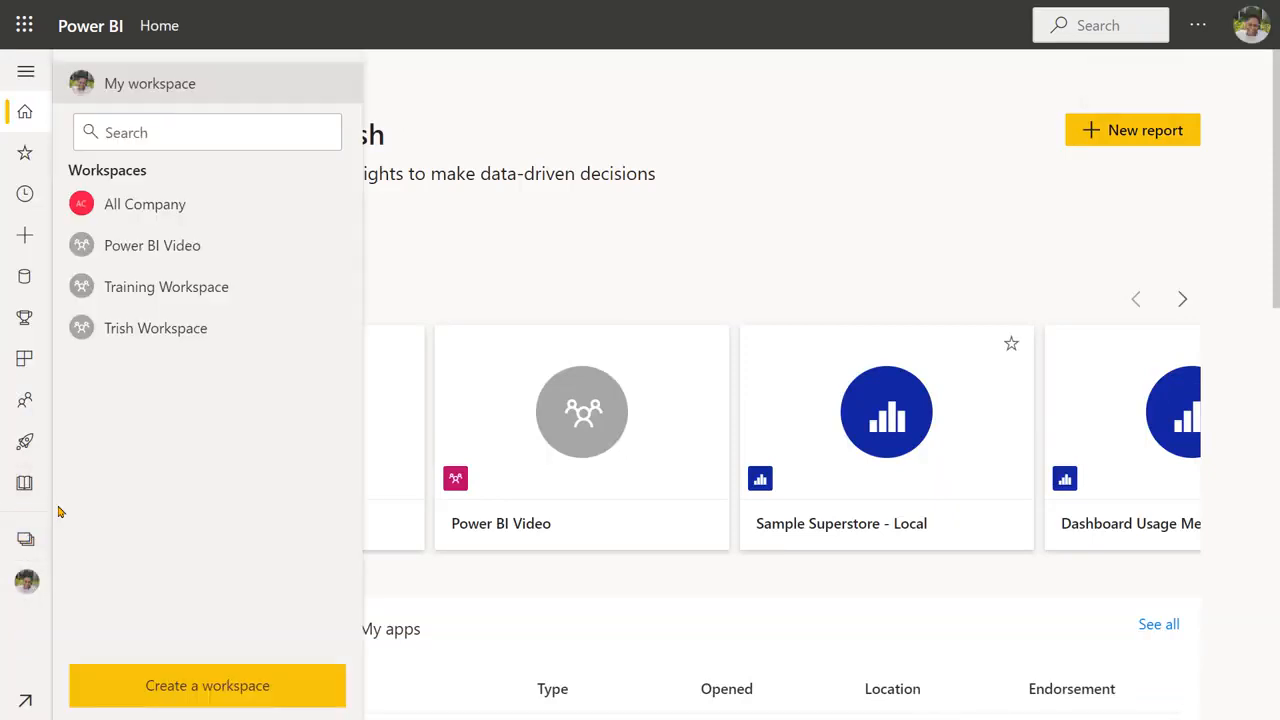
pyautogui.click(188, 257)
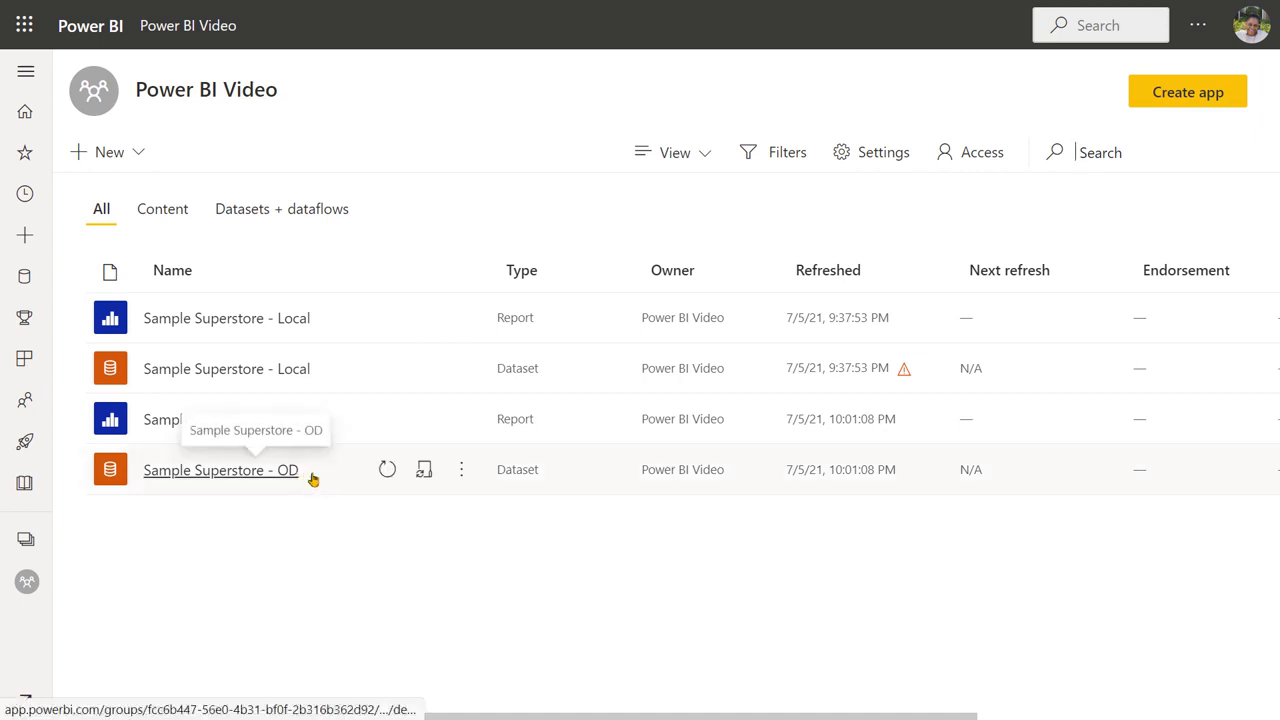
# Step: Refresh the Sample Superstore - OD dataset and open its report to check the sales for Kearns
pyautogui.click(388, 470)
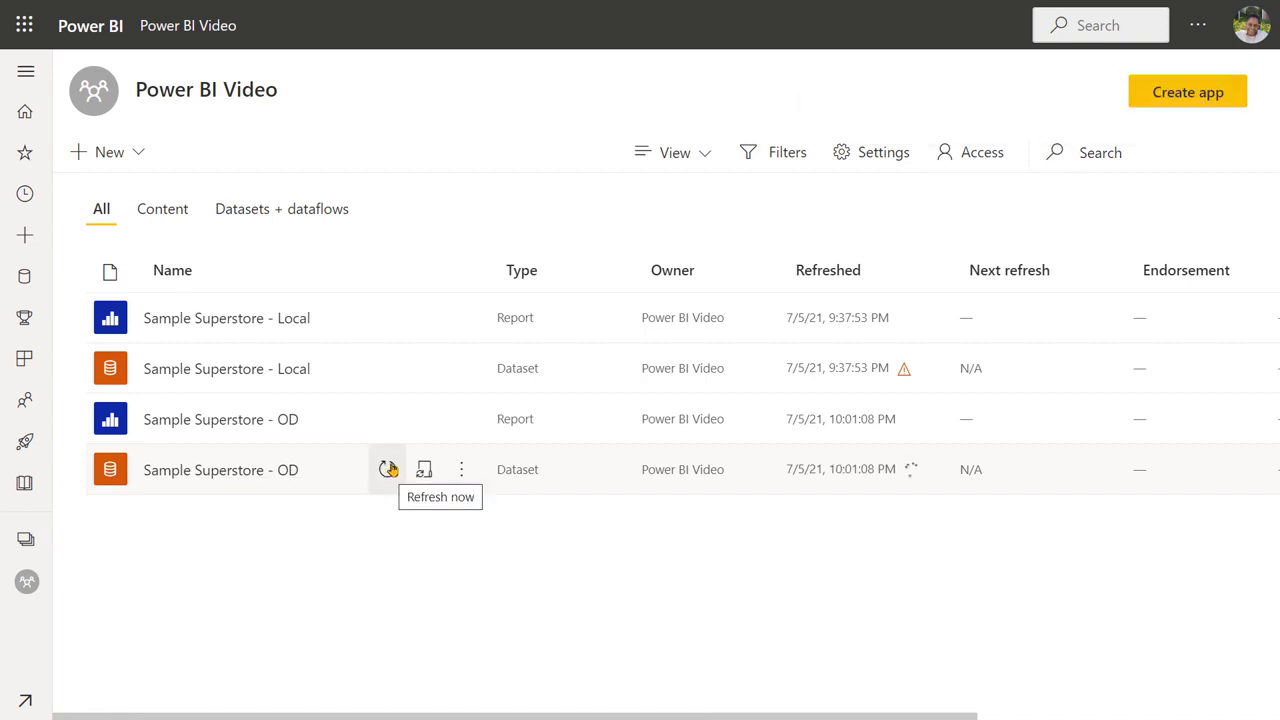
pyautogui.click(245, 428)
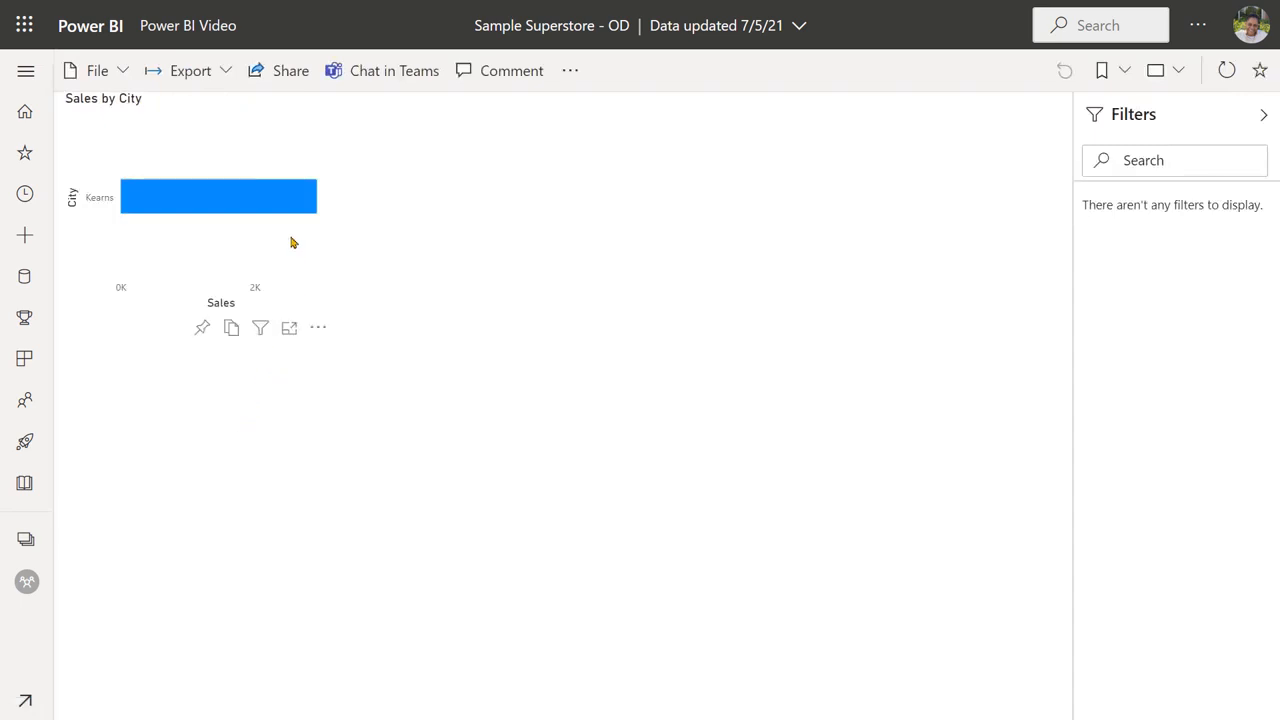
pyautogui.moveTo(277, 210)
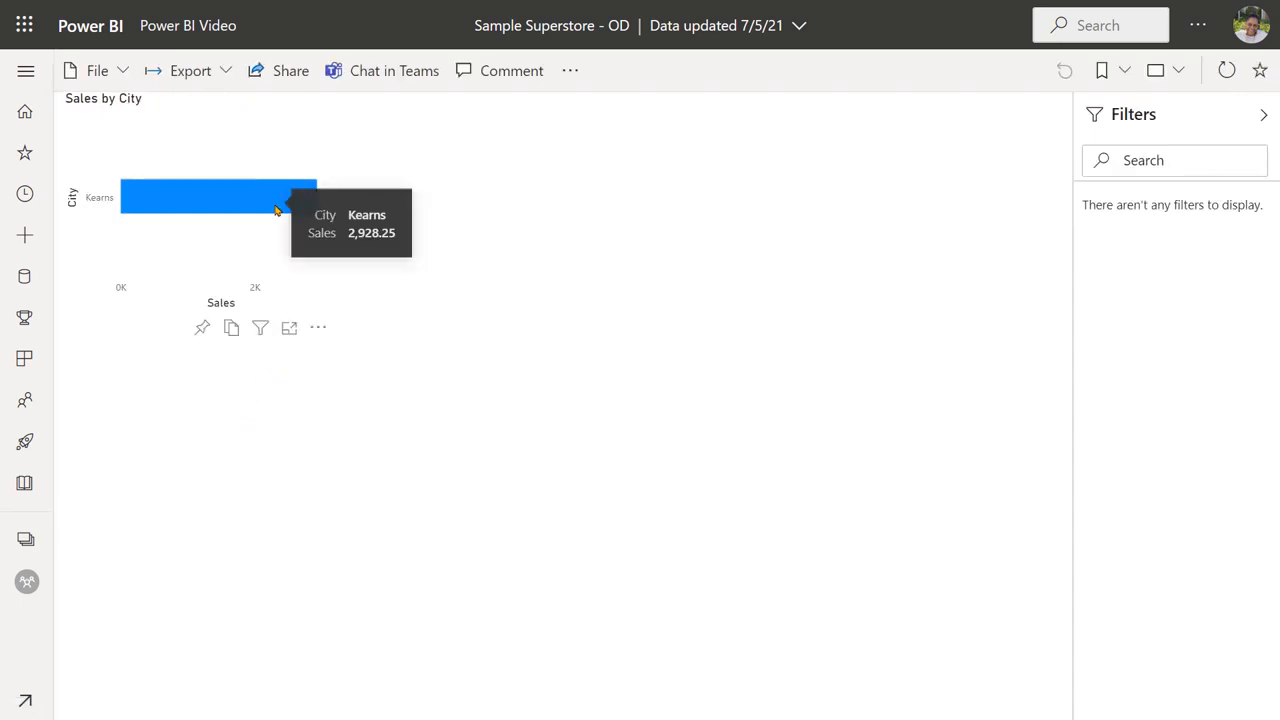